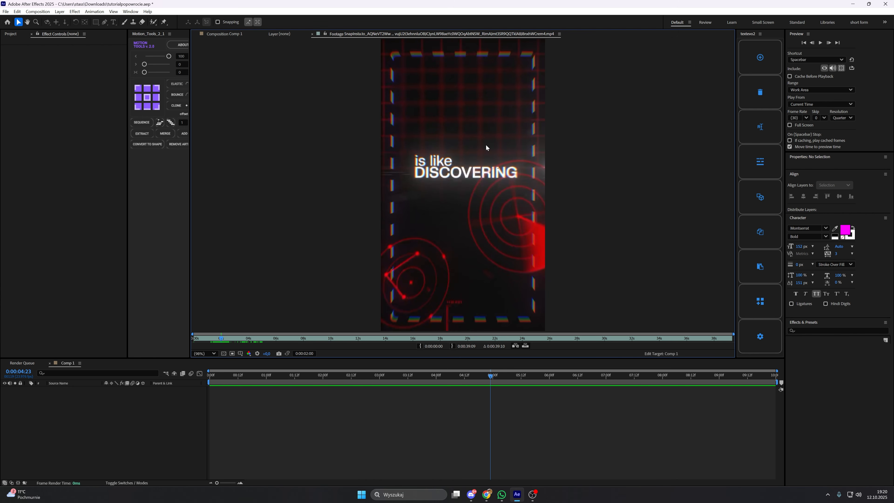
Create a new composition named main with a width of 1080 px and a height of 1920 px.
left_click(37, 11)
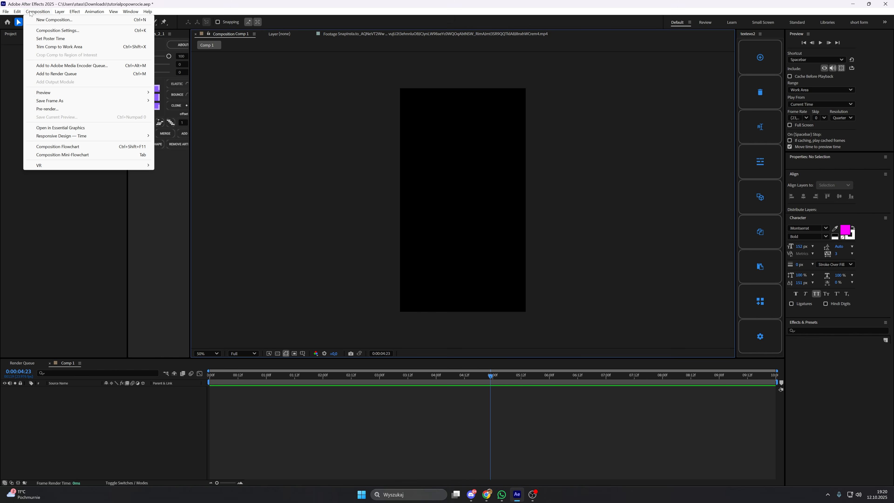
left_click(54, 20)
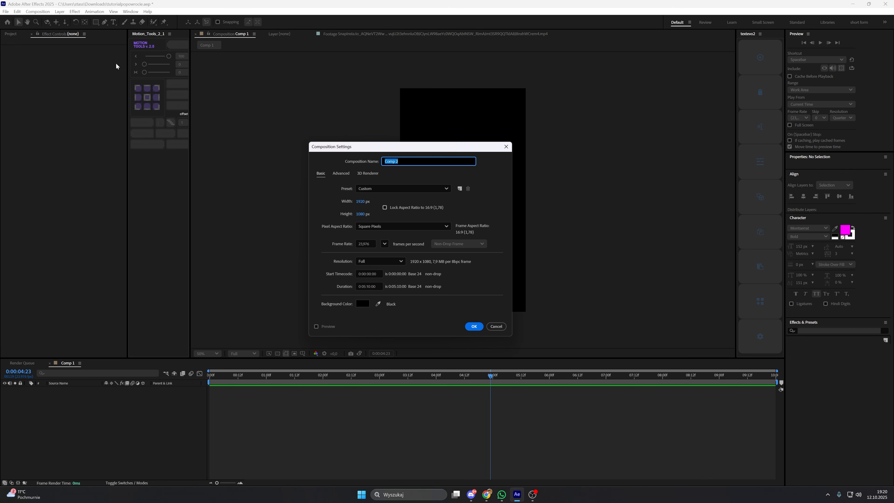
type("main")
left_click(408, 176)
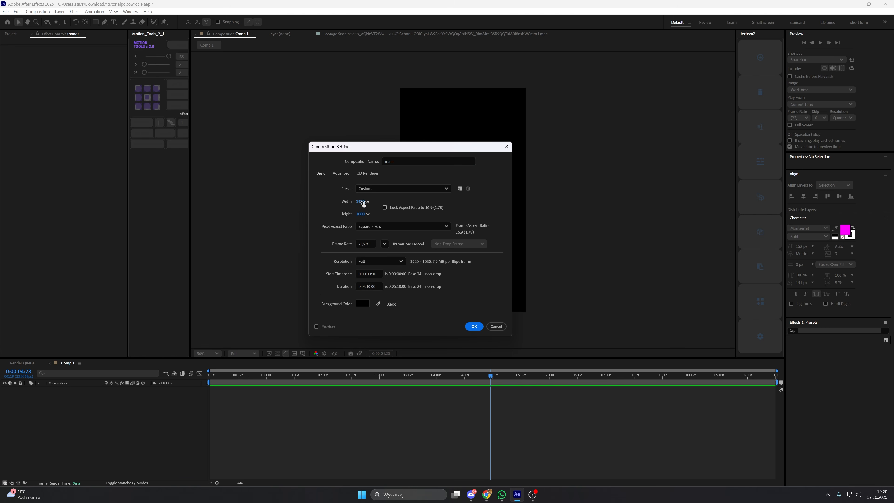
left_click(363, 202)
key("BackSpace")
type("1080")
left_click(364, 216)
key("BackSpace")
type("1920")
left_click(368, 196)
left_click(474, 327)
Set up the Rectangle tool with no fill and a white FFFFFF stroke.
left_click(383, 35)
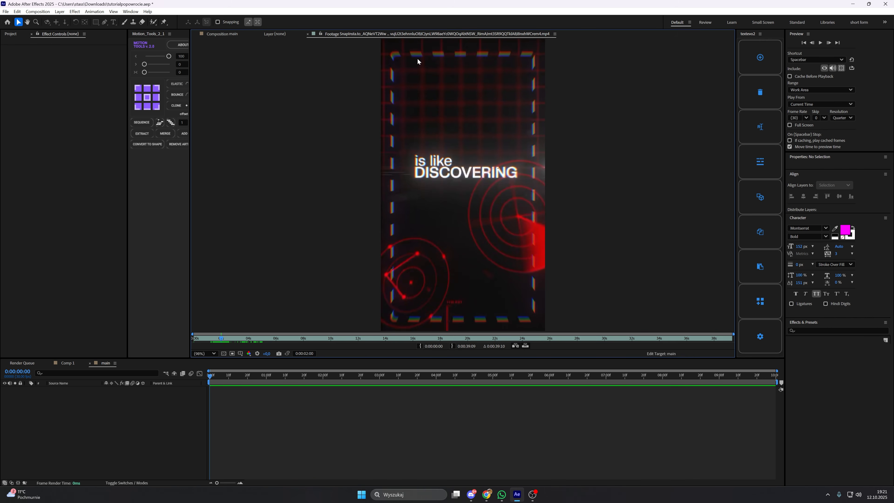
left_click(222, 34)
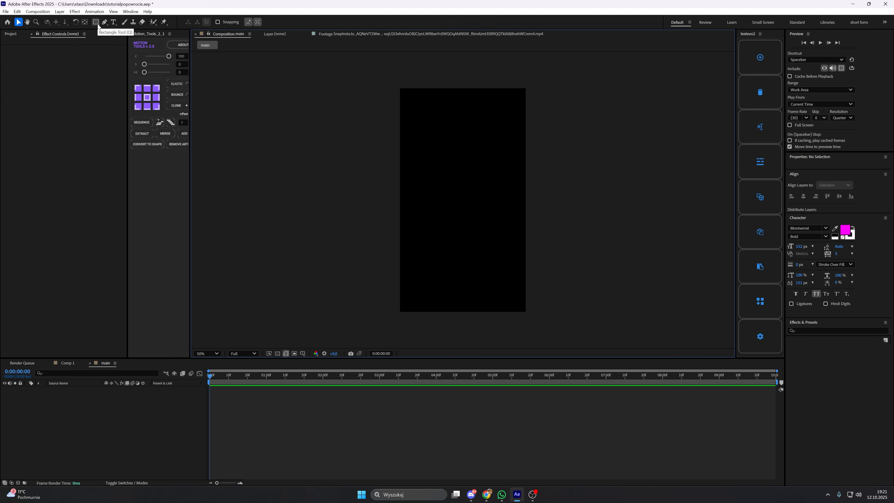
left_click(97, 24)
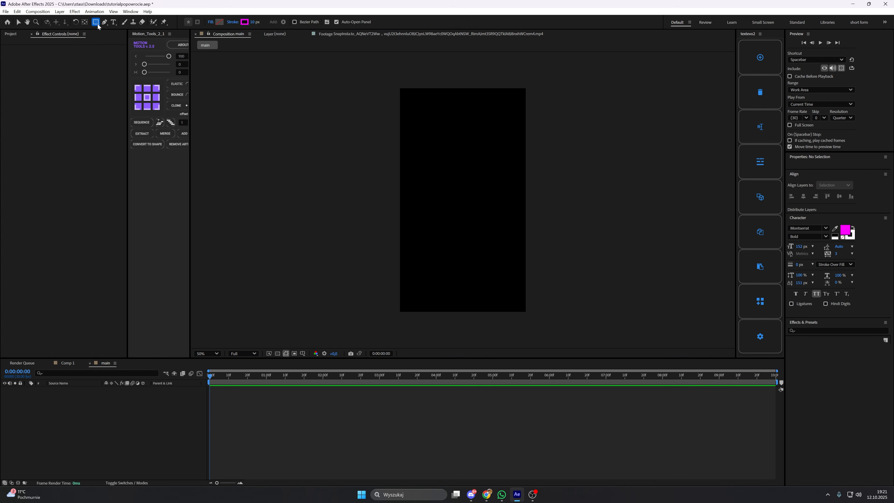
left_click(216, 22)
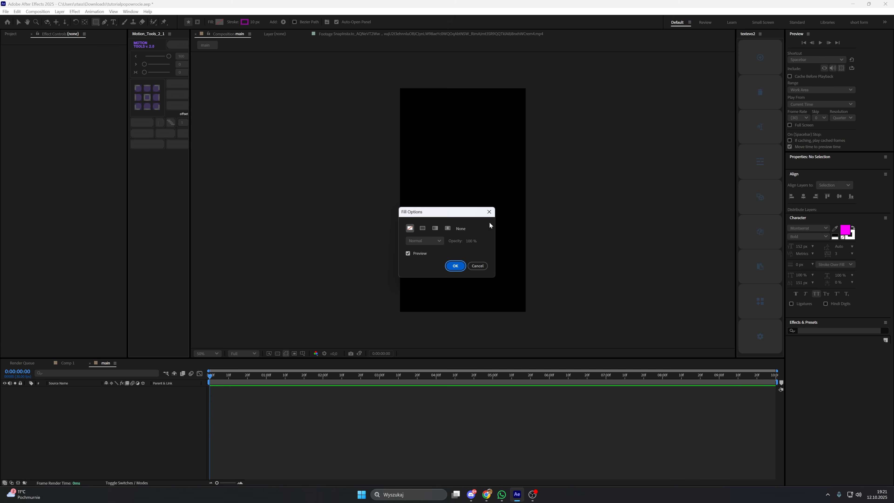
left_click(454, 265)
left_click(245, 22)
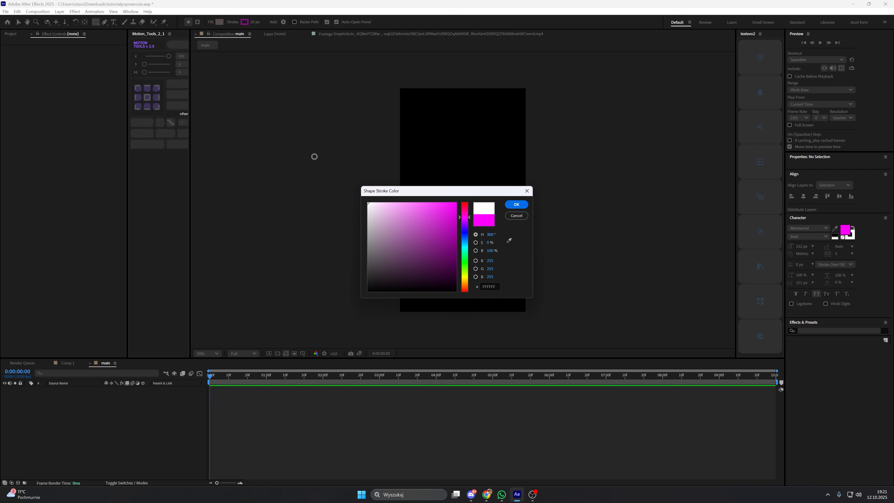
left_click(516, 204)
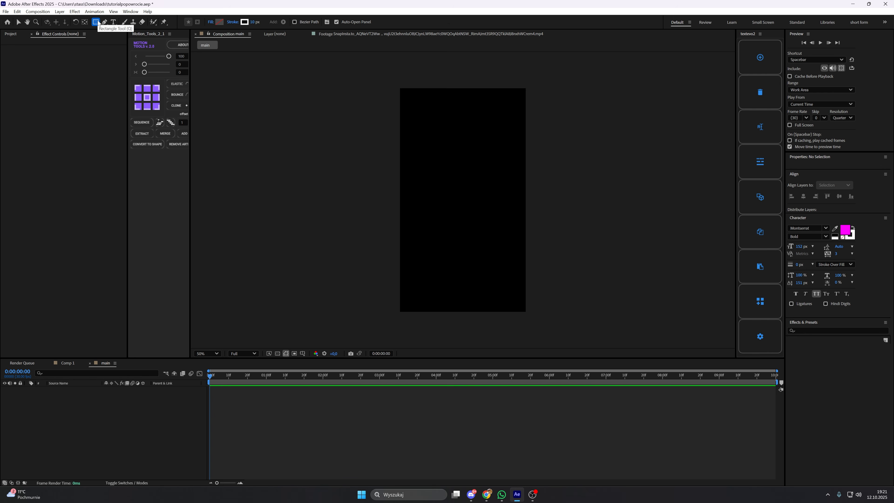
Draw a rectangular frame about 968 × 1786 px just inside the edges of the main composition.
key("q")
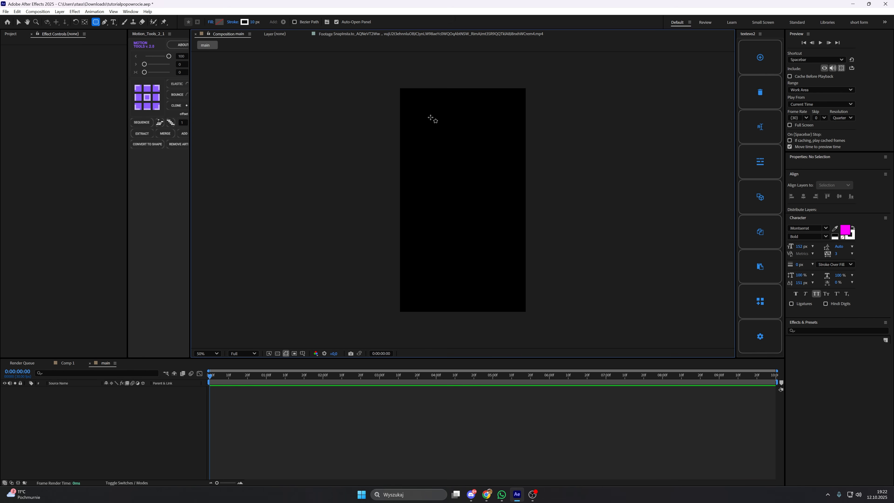
left_click_drag(407, 97, 519, 304)
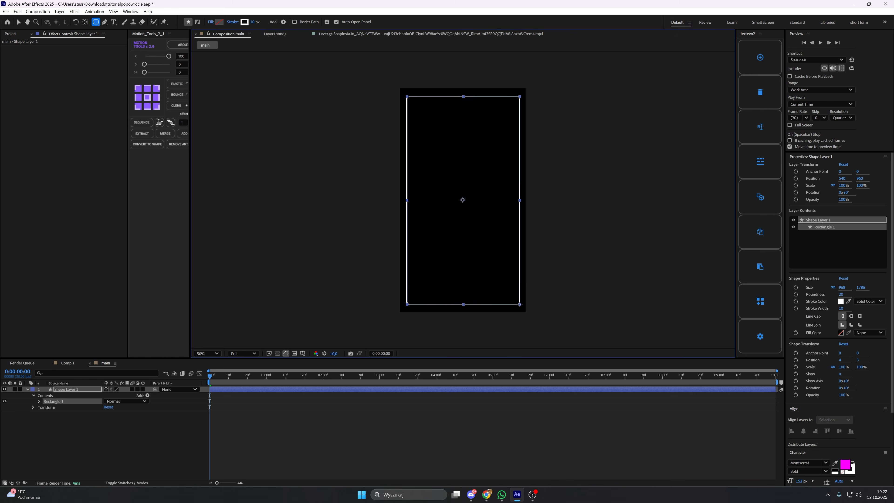
left_click(457, 401)
left_click(27, 389)
left_click(26, 388)
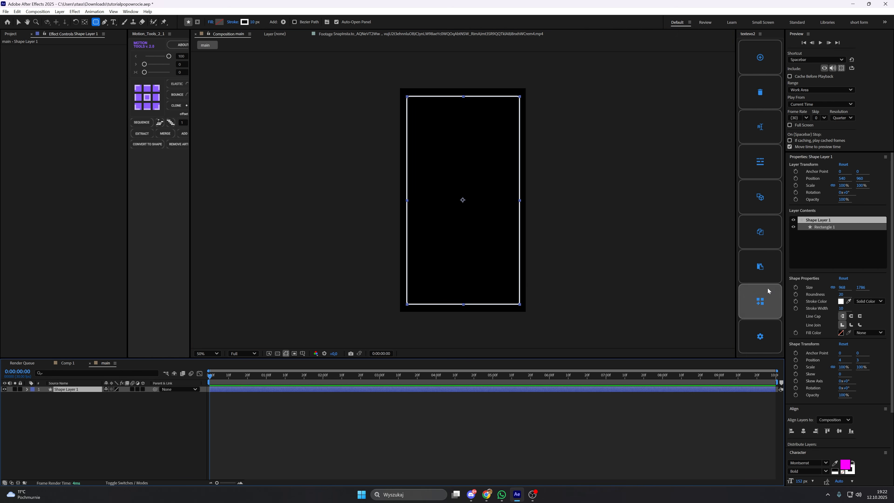
Center the rectangle shape layer horizontally and vertically in the composition.
left_click(804, 432)
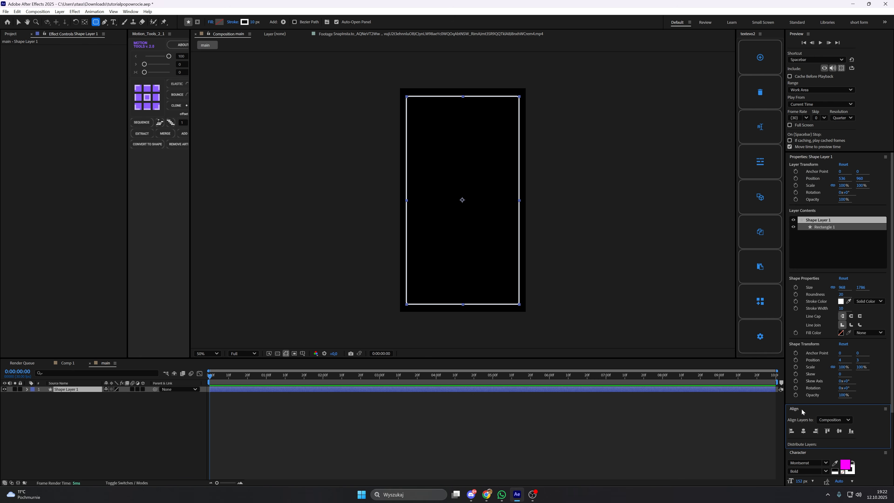
left_click(806, 158)
left_click(804, 189)
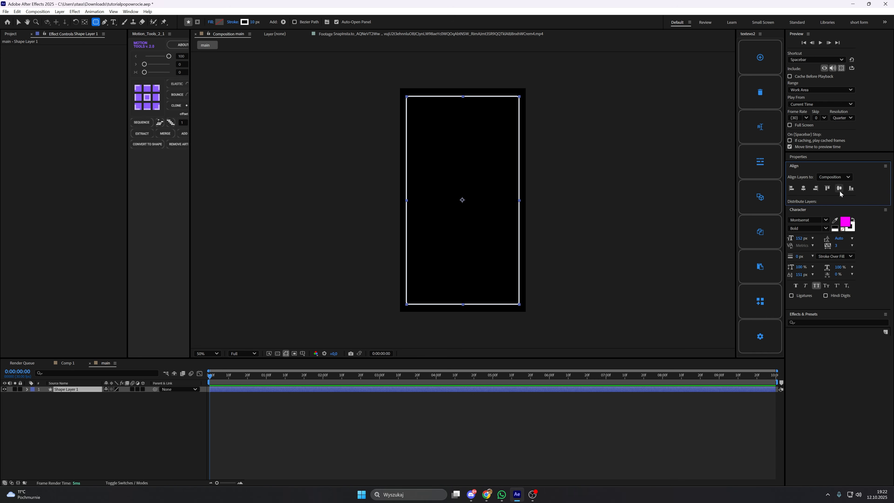
left_click(840, 189)
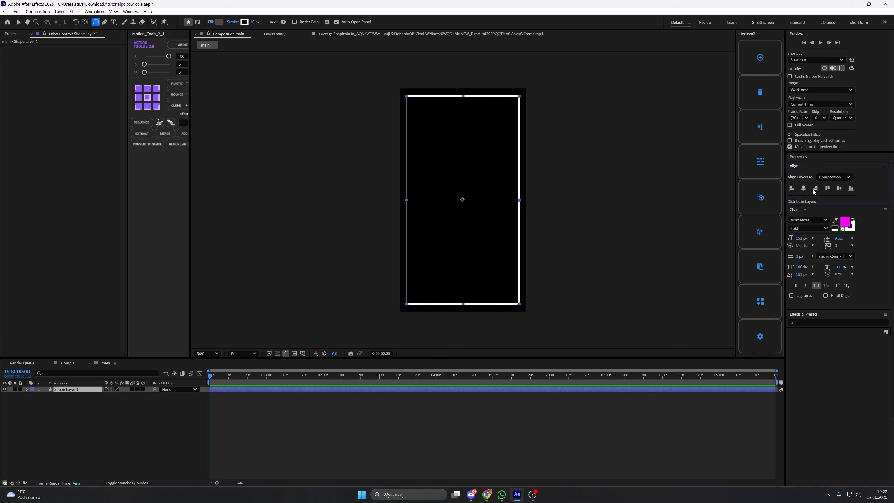
Check the frame in the reference footage and add a dash to the stroke of the rectangle in the main composition.
left_click(368, 33)
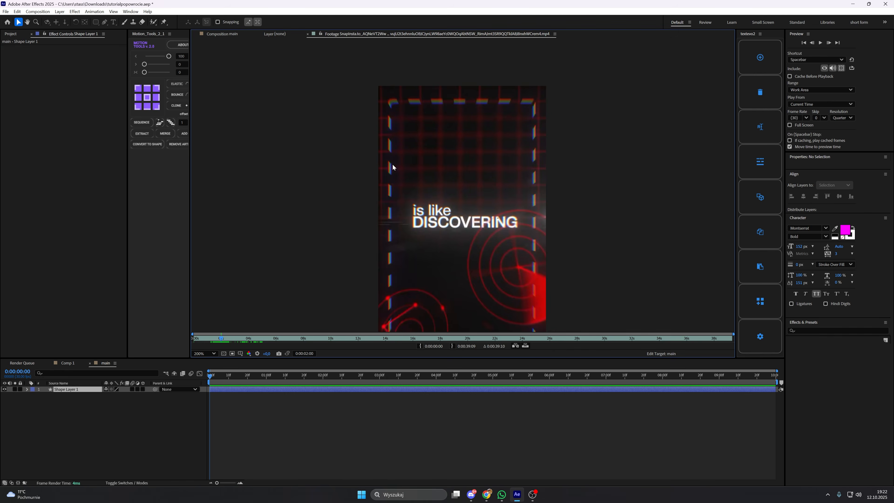
scroll(392, 164, "up", 1)
left_click_drag(344, 170, 331, 233)
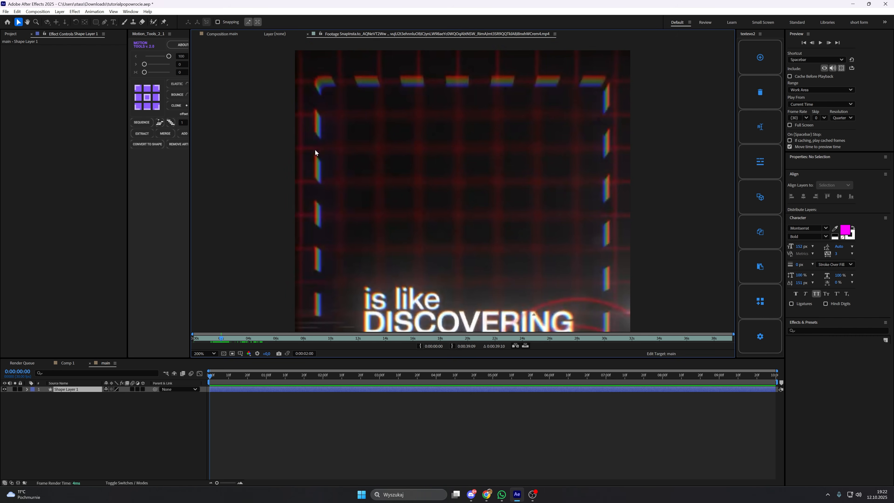
left_click(241, 42)
left_click(60, 388)
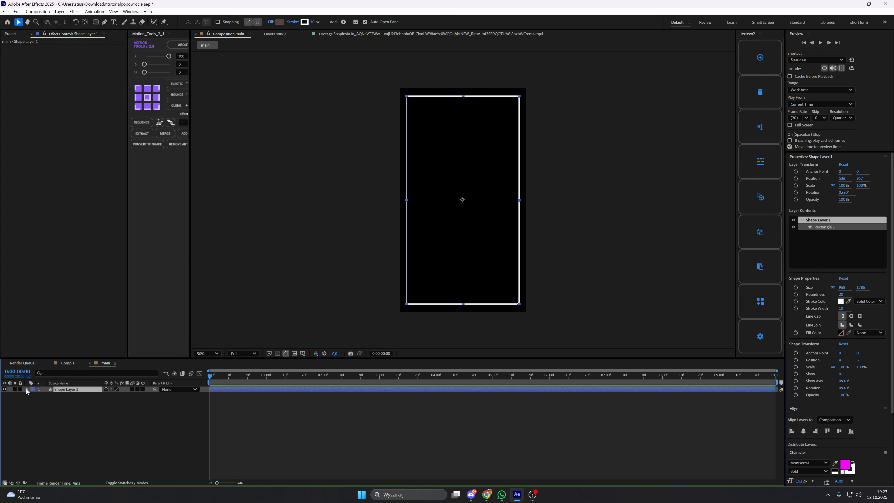
left_click(27, 389)
left_click(34, 395)
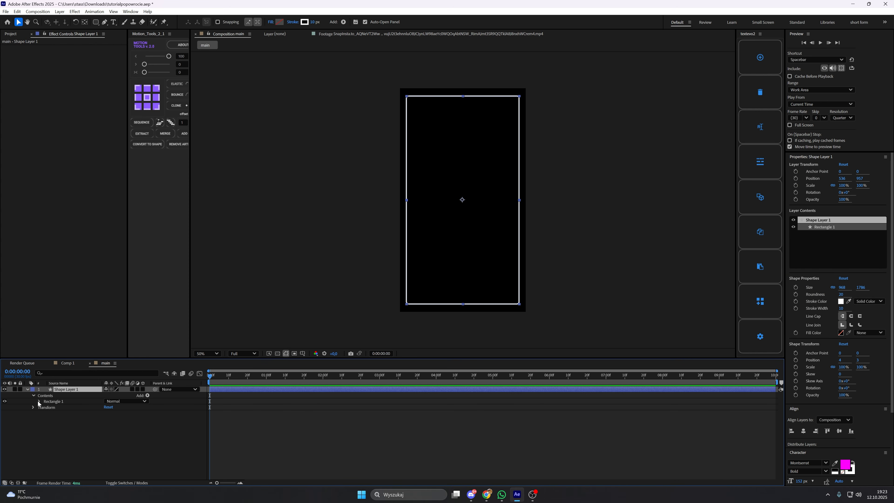
left_click(40, 400)
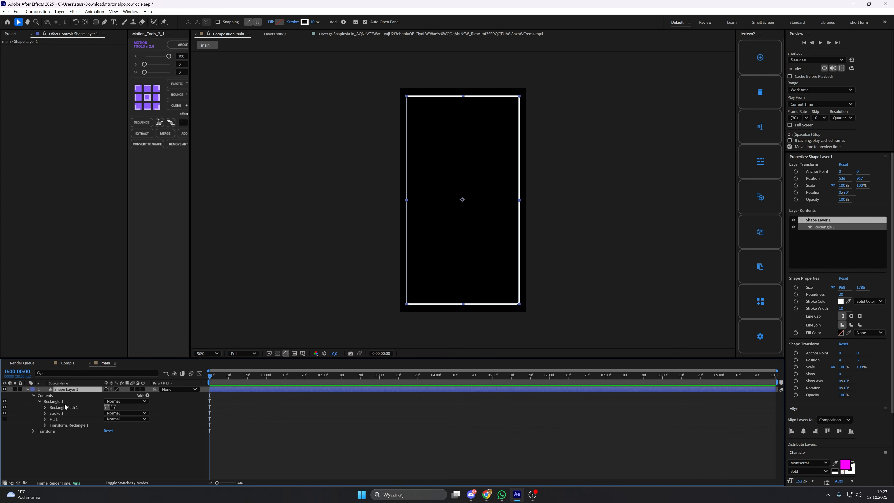
left_click(45, 412)
scroll(58, 443, "down", 1)
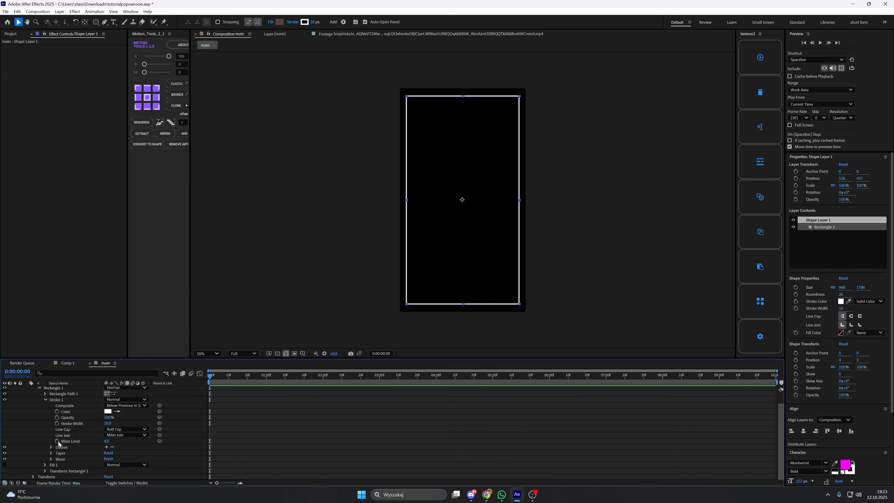
left_click(107, 446)
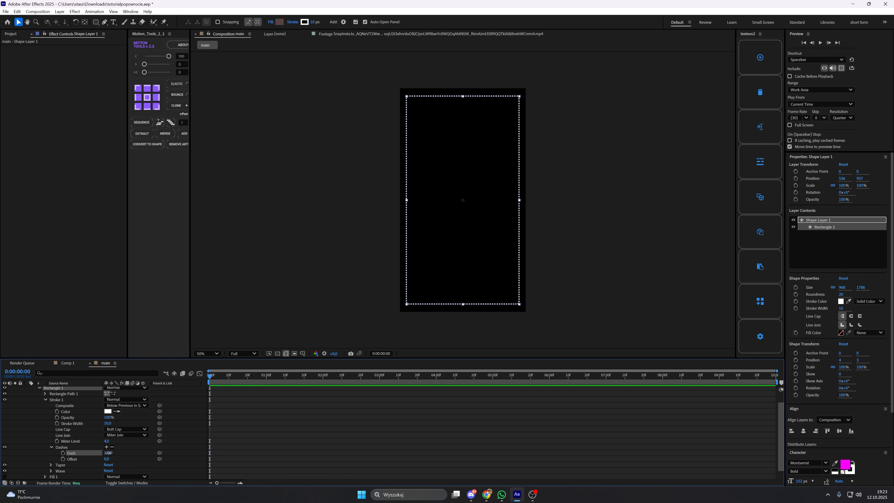
Set the dash length of the rectangle's stroke to 100.
left_click_drag(106, 452, 135, 449)
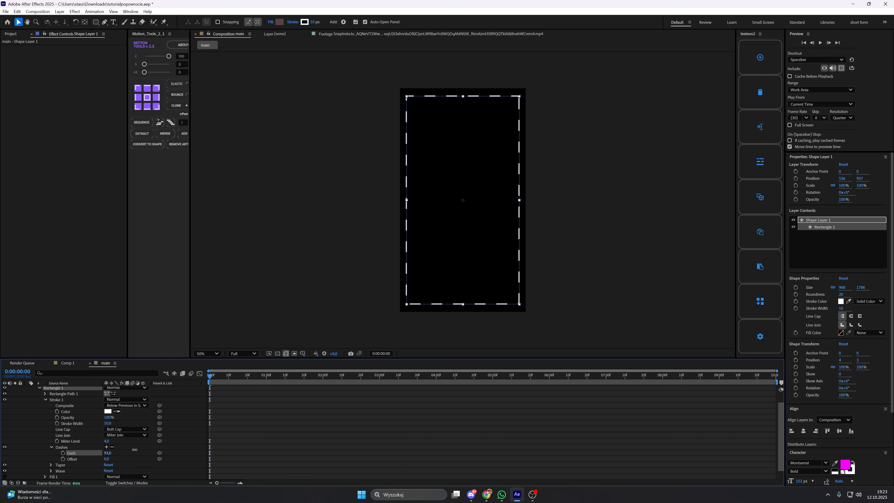
left_click(116, 453)
key("BackSpace")
key("Return")
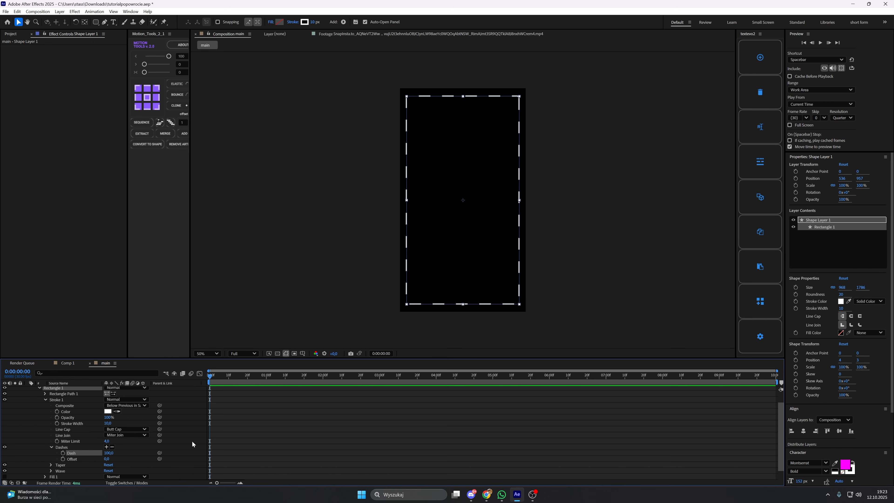
Look over the reference footage and add the radar screen video clip to the main composition above the shape layer.
left_click(356, 203)
left_click(409, 33)
left_click_drag(372, 107, 363, 64)
left_click_drag(411, 176, 395, 123)
mouse_move(471, 53)
left_mouse_down()
mouse_move(478, 119)
mouse_move(468, 66)
left_mouse_up()
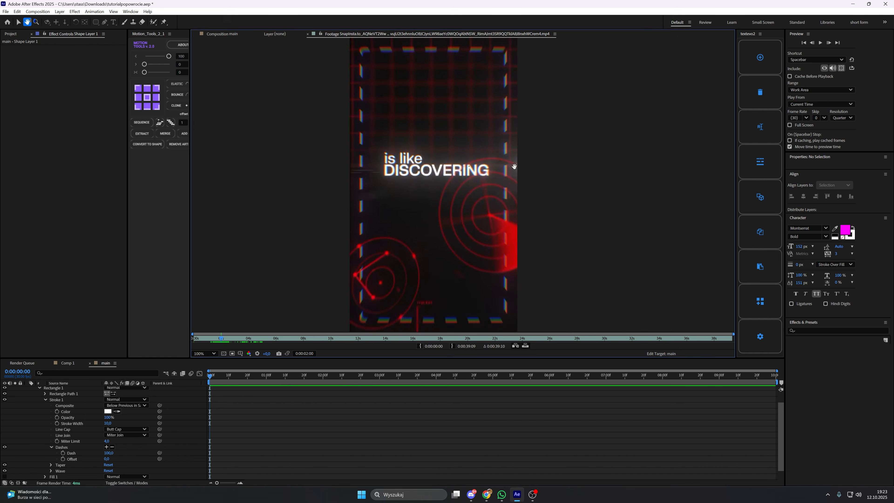
left_click_drag(321, 45, 321, 73)
left_click_drag(466, 226, 433, 188)
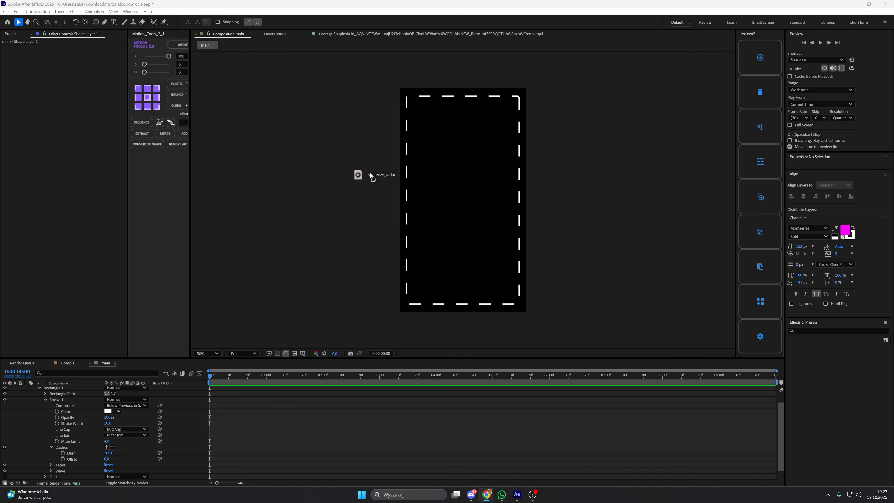
left_click_drag(370, 173, 440, 231)
left_click(27, 394)
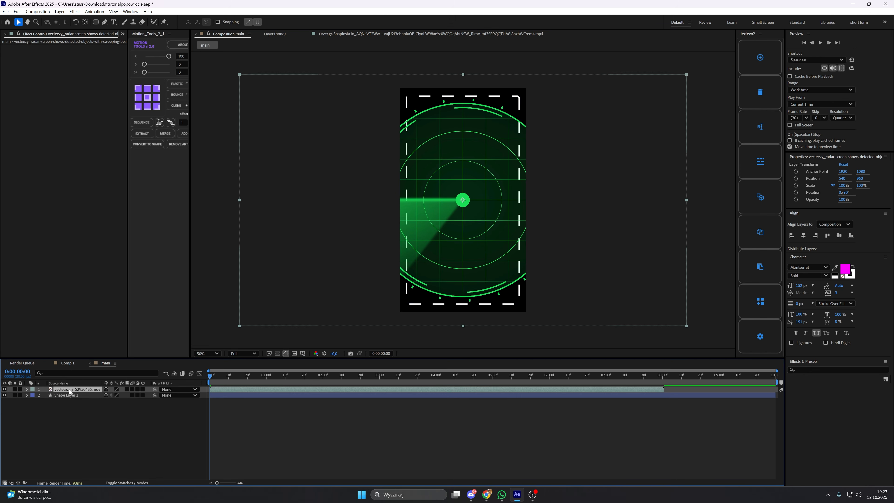
Scale the radar clip to 44% and move it to the right edge of the frame, at about position 944, 1186.
key("s")
left_click_drag(116, 395, 95, 396)
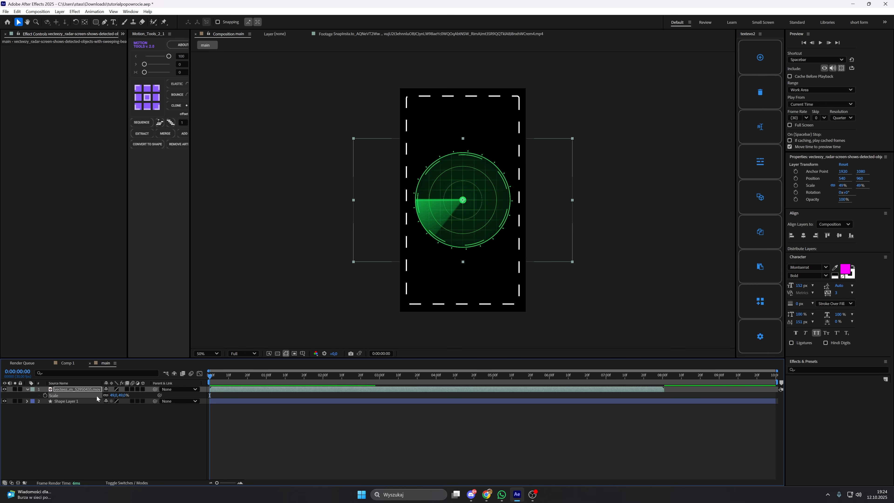
left_click_drag(446, 229, 480, 256)
left_click(350, 410)
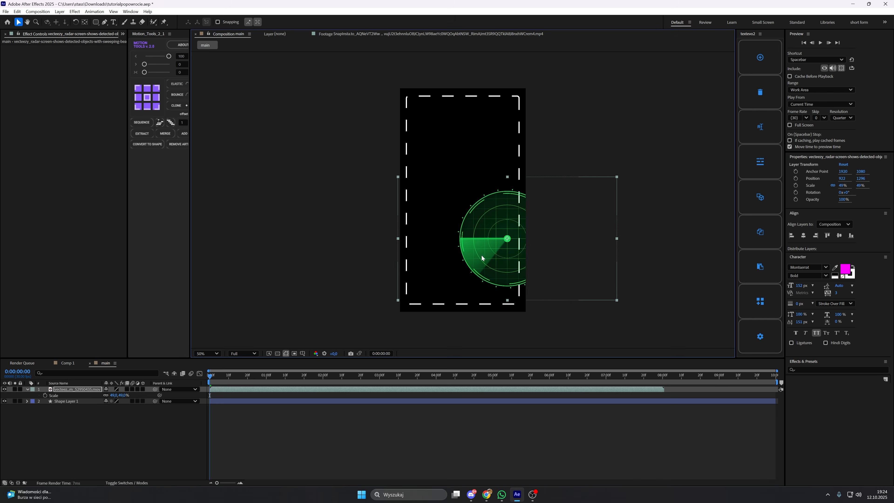
key("s")
key("s")
left_click_drag(112, 395, 110, 395)
left_click_drag(490, 253, 512, 231)
Check the radar placement in the reference footage, duplicate the radar layer and move the copy to the frame's lower-left area.
left_click(373, 33)
key("space")
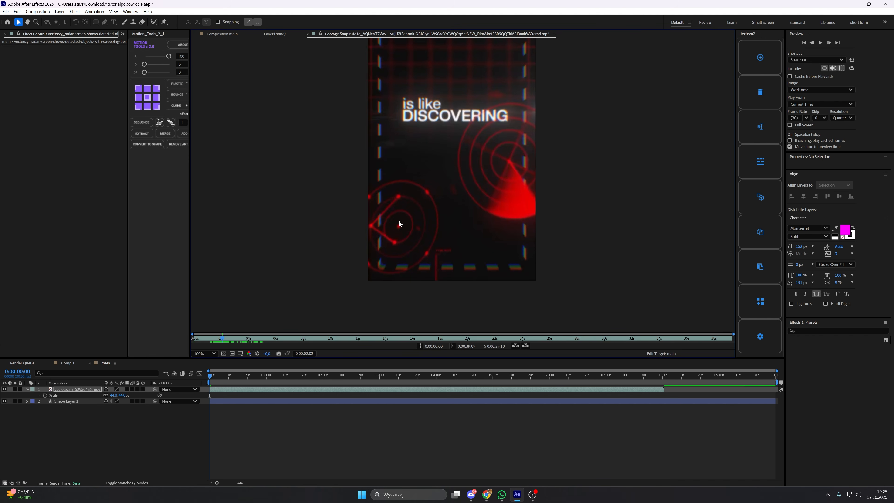
left_click(221, 34)
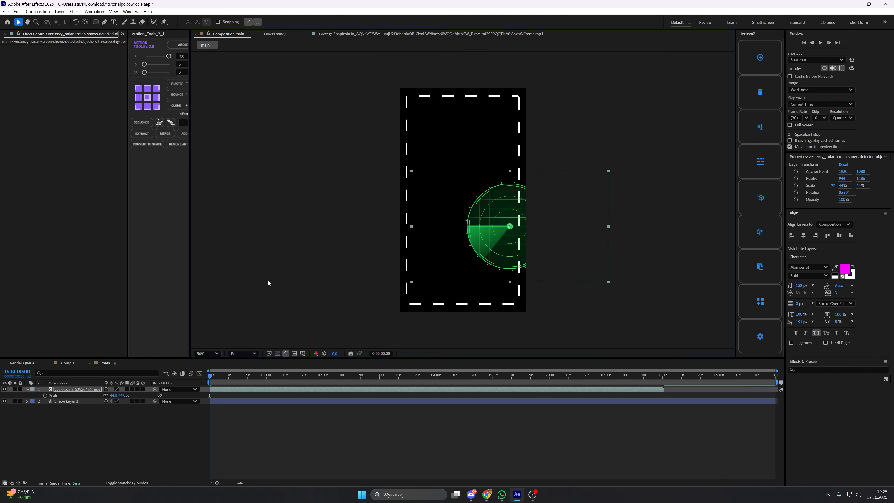
key("s")
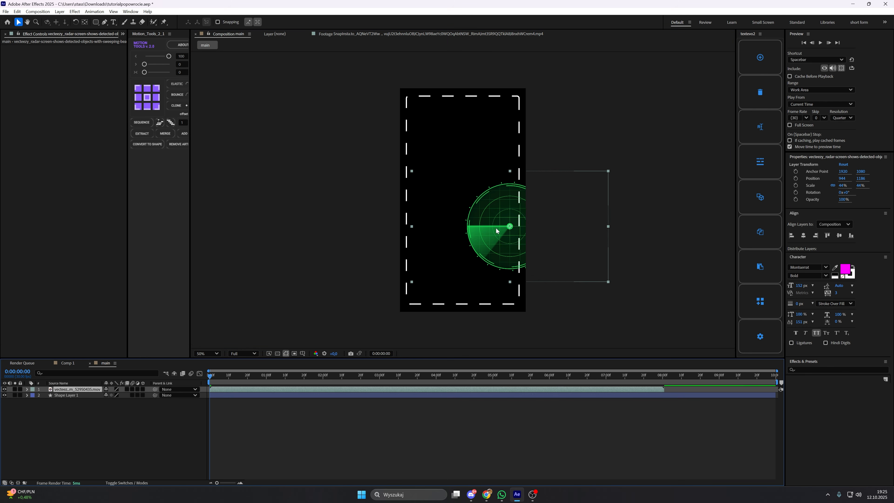
key("ctrl+d")
left_click_drag(502, 232, 437, 280)
Scale the duplicated radar to 35% and shift it further left to about position 112, 1598.
key("s")
left_click_drag(113, 395, 110, 395)
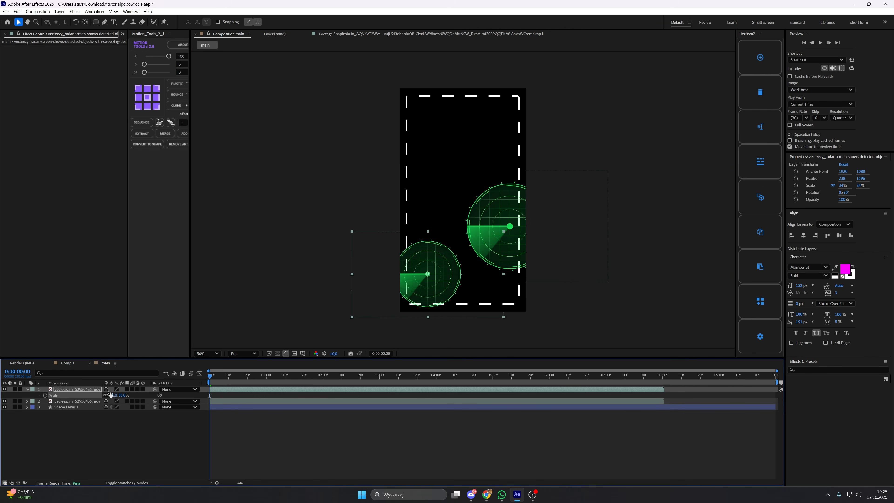
left_click_drag(426, 282, 411, 282)
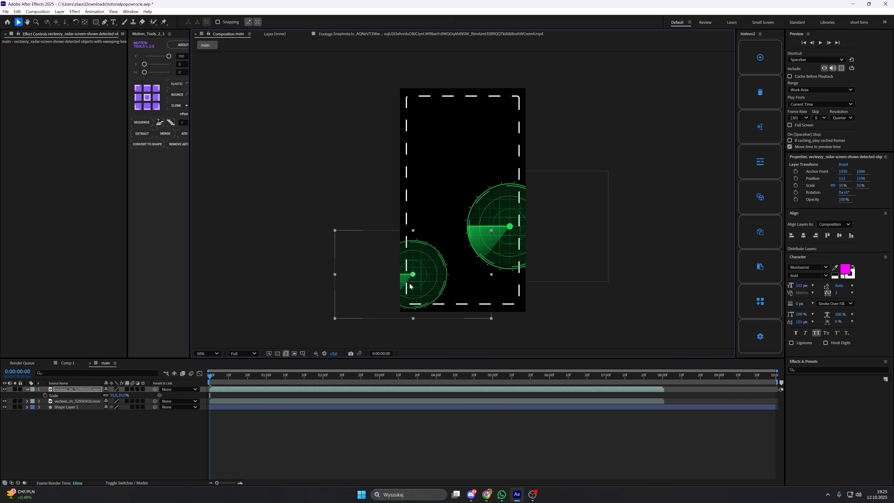
Shift the lower-left radar clip about 1.5 seconds earlier in the timeline so its sweep differs from the larger radar's.
left_click(311, 400)
left_click(318, 390)
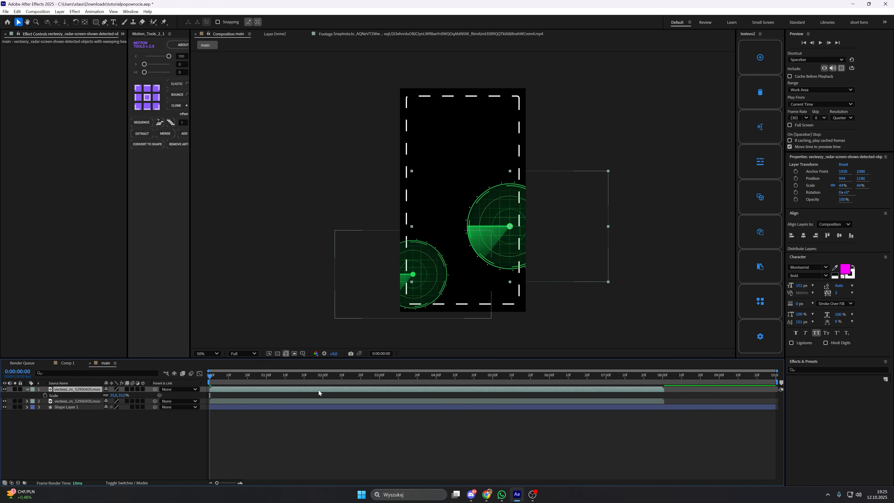
left_click(27, 389)
left_click_drag(254, 390, 165, 390)
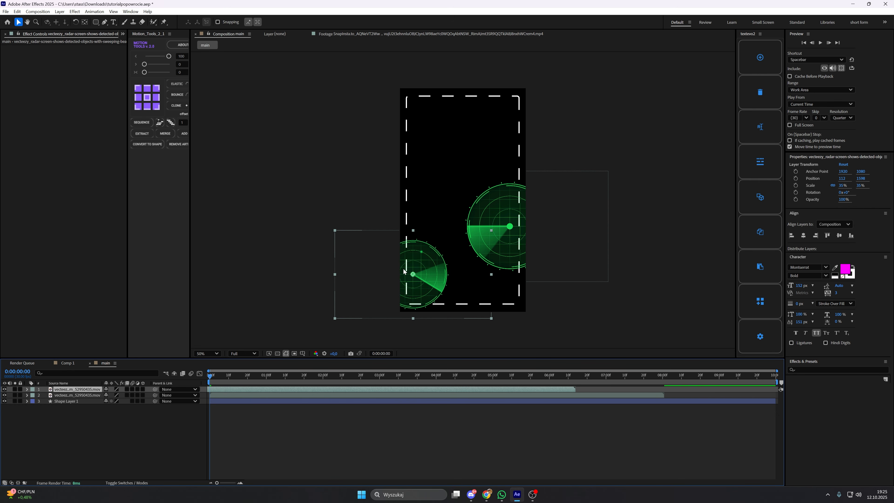
Scale the lower-left radar to 33% and reposition it to about 110, 1610.
left_click_drag(403, 269, 403, 267)
key("s")
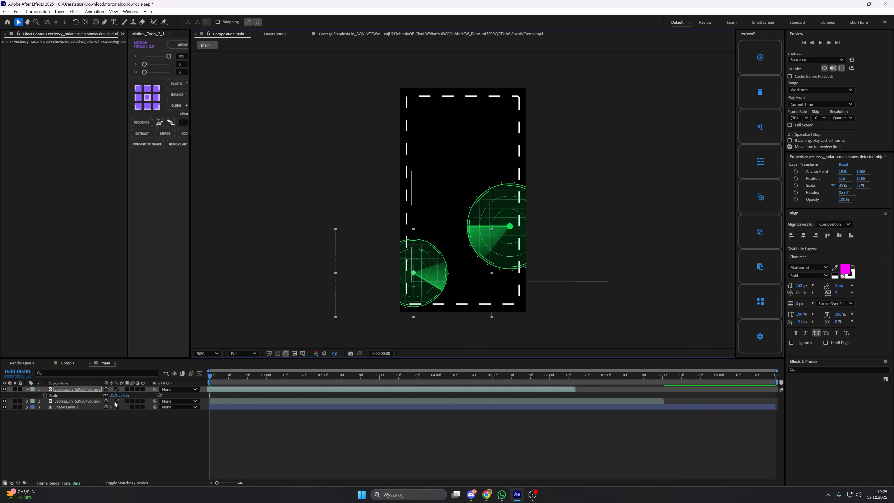
left_click(113, 396)
type("33")
key("Return")
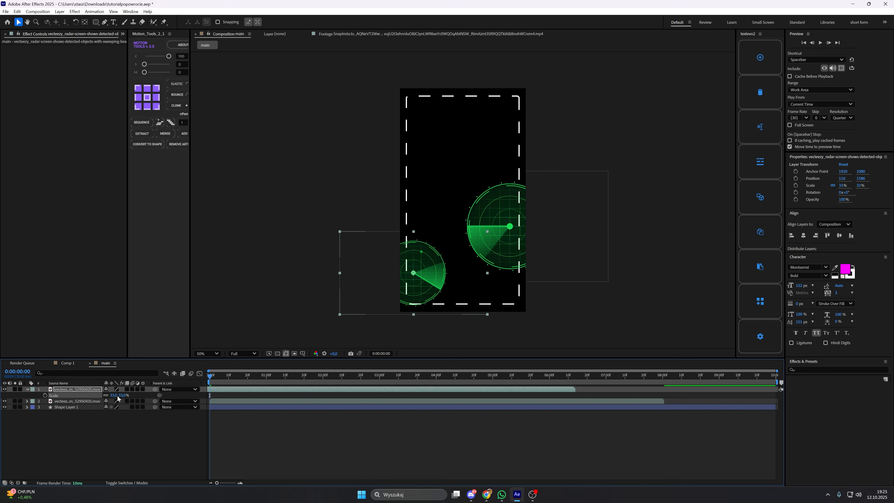
left_click_drag(431, 272, 430, 275)
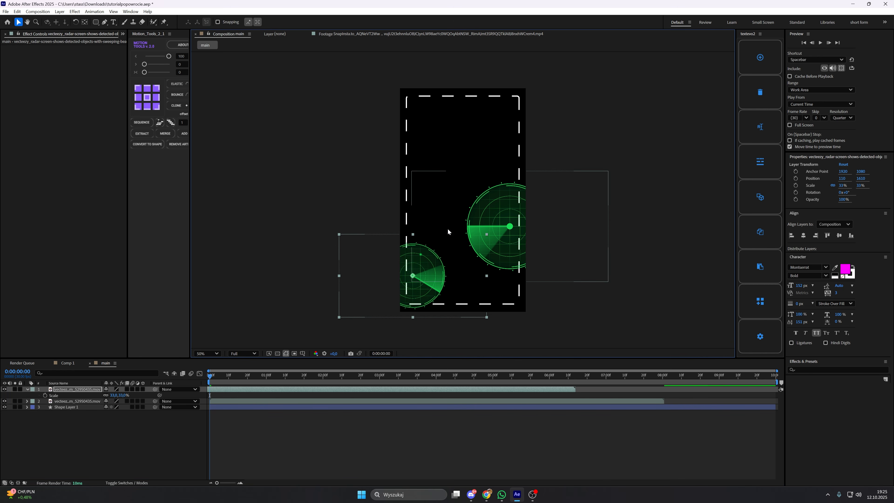
Check the radar colour in the reference footage and apply a red Fill effect to the lower-left radar layer.
left_click(84, 426)
left_click(27, 389)
left_click(348, 34)
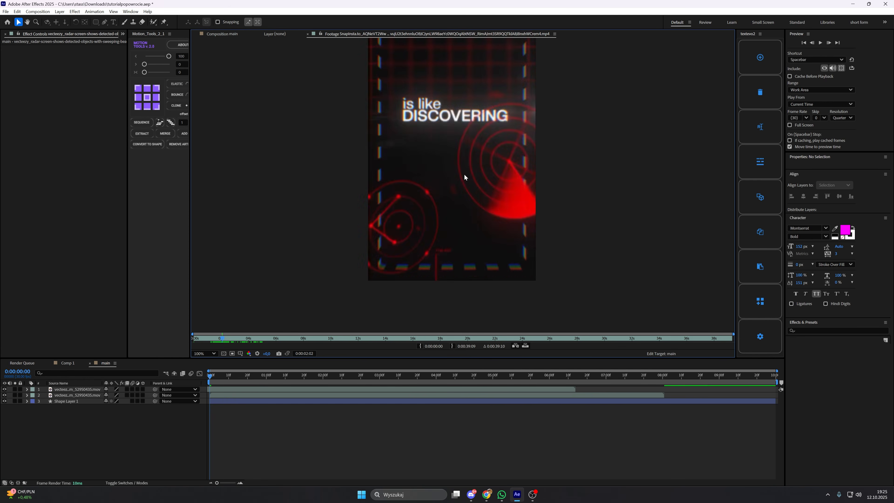
scroll(470, 199, "up", 2)
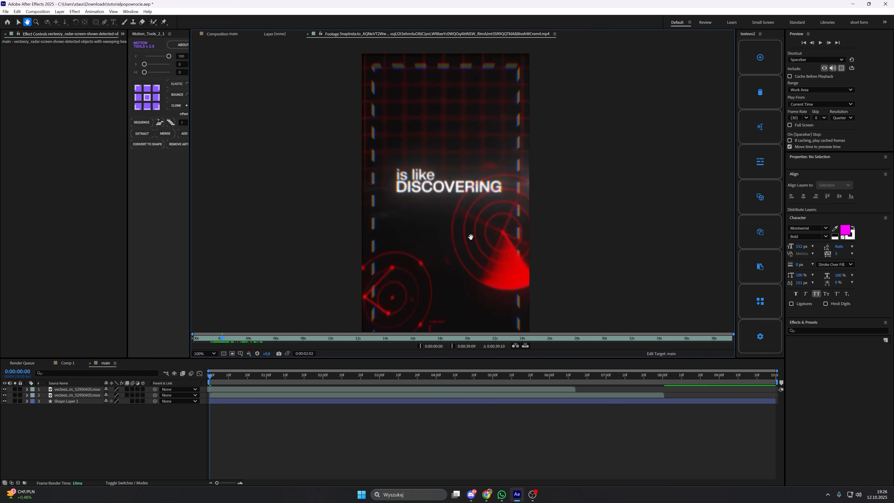
left_click(235, 34)
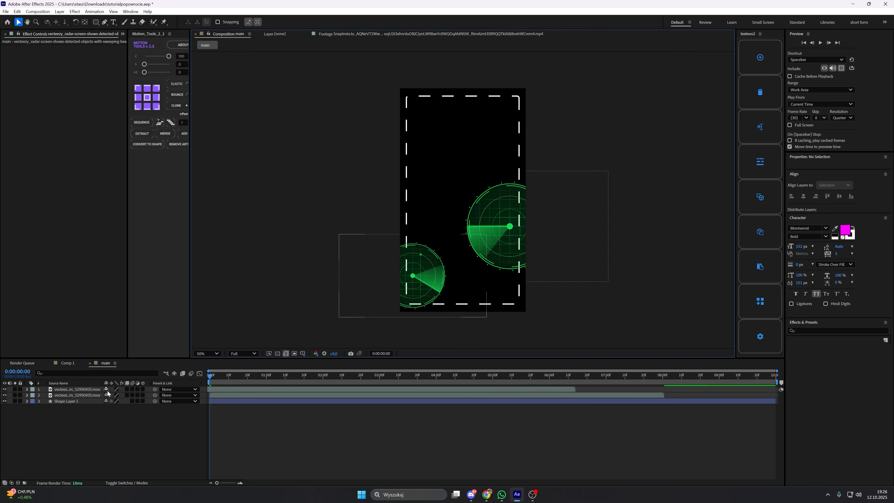
left_click(91, 390)
key("ctrl+space")
type("f")
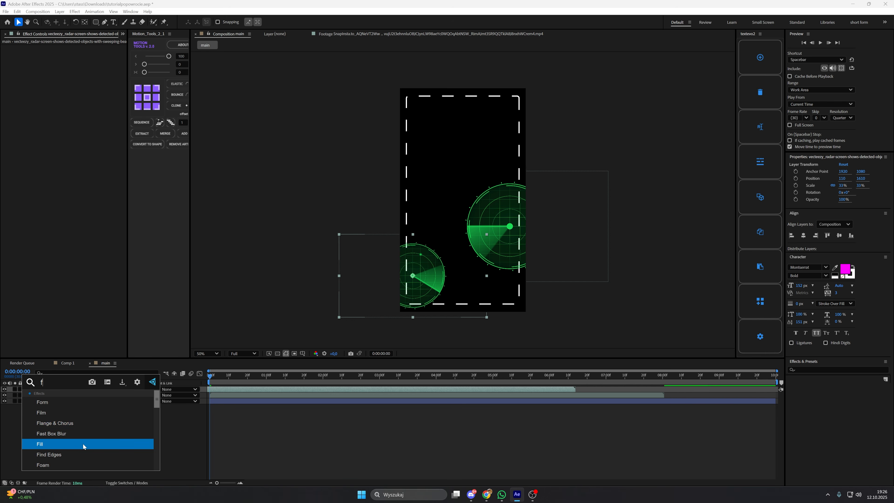
left_click(83, 444)
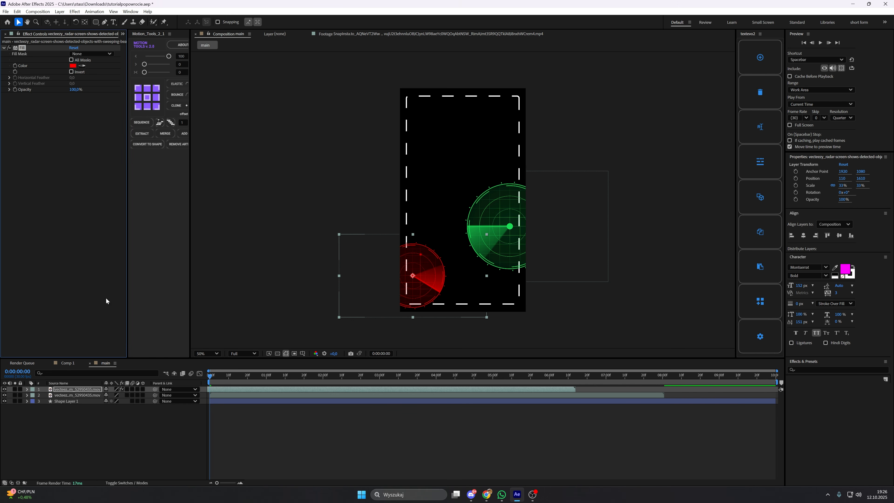
Copy the red Fill effect onto the larger radar layer.
left_click(87, 395)
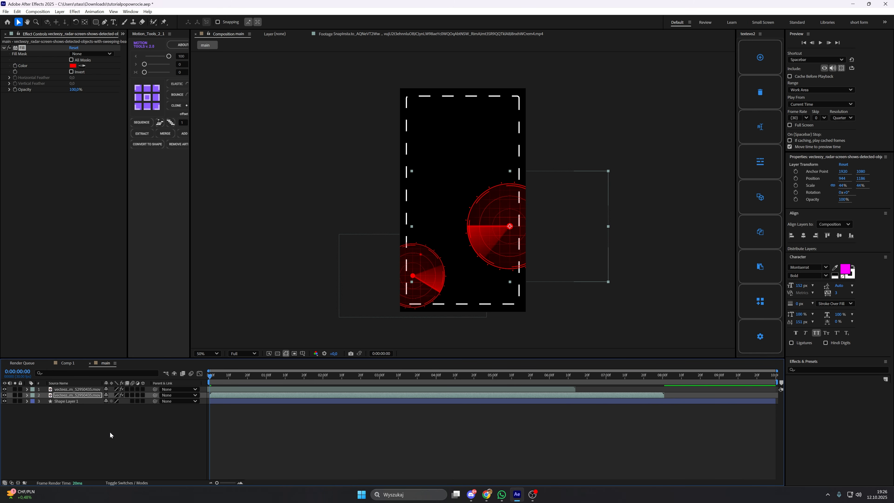
key("ctrl+v")
left_click(116, 435)
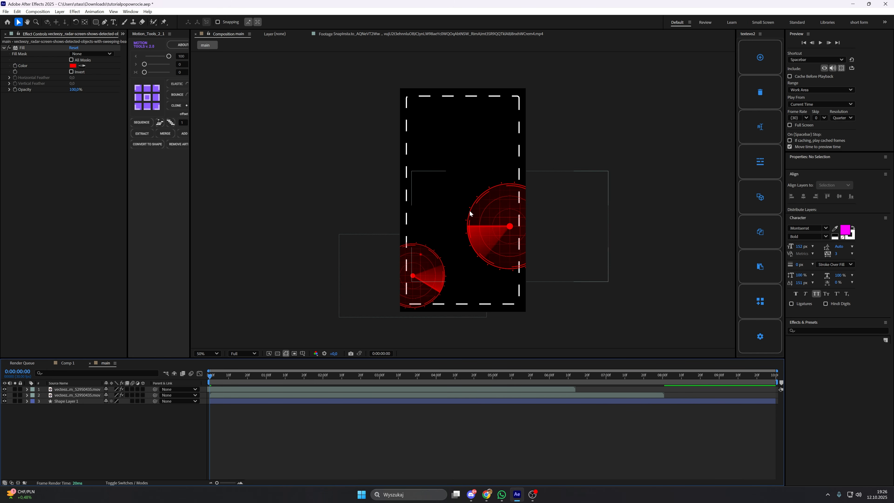
left_click_drag(405, 154, 400, 159)
Check the grid in the reference footage and create a 1080 × 1920 px red solid named grid.
left_click(387, 34)
key("space")
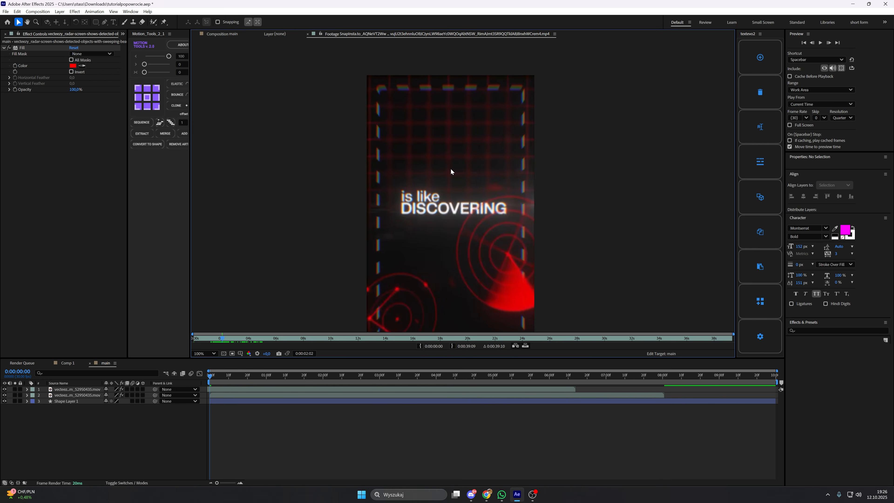
left_click(108, 412)
right_click(108, 412)
mouse_move(147, 338)
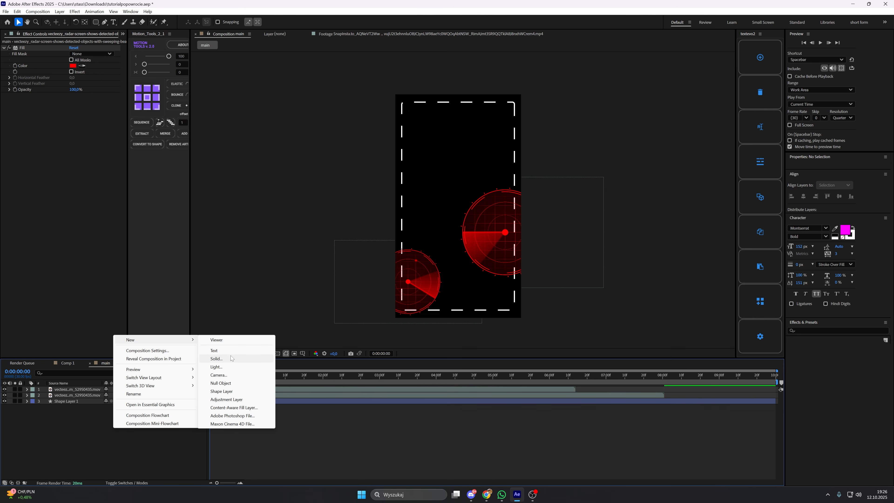
left_click(230, 358)
key("BackSpace")
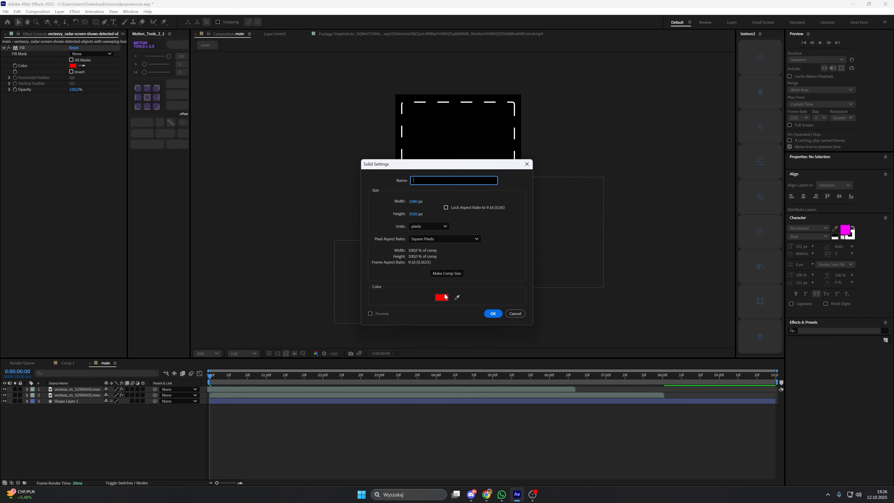
type("grid")
key("Return")
Apply the Grid effect to the grid solid and set its corner point to about 656, 1083 for nearly square cells.
key("ctrl+space")
type("gr")
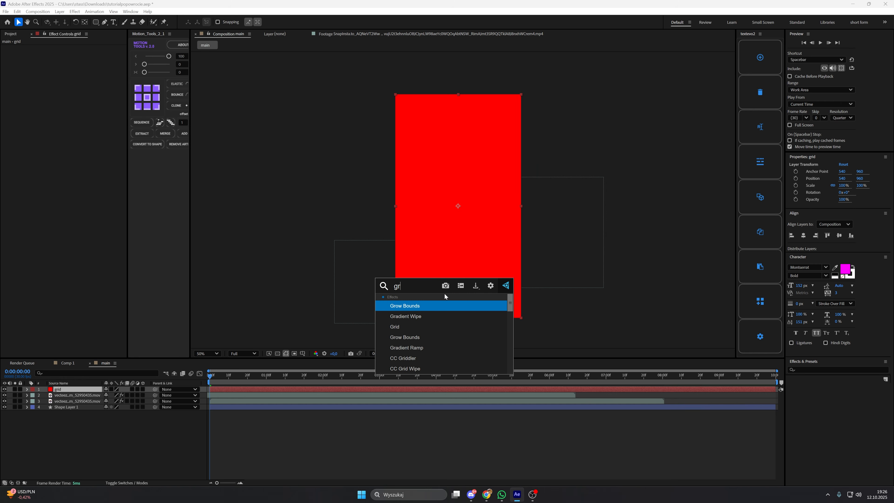
left_click(438, 327)
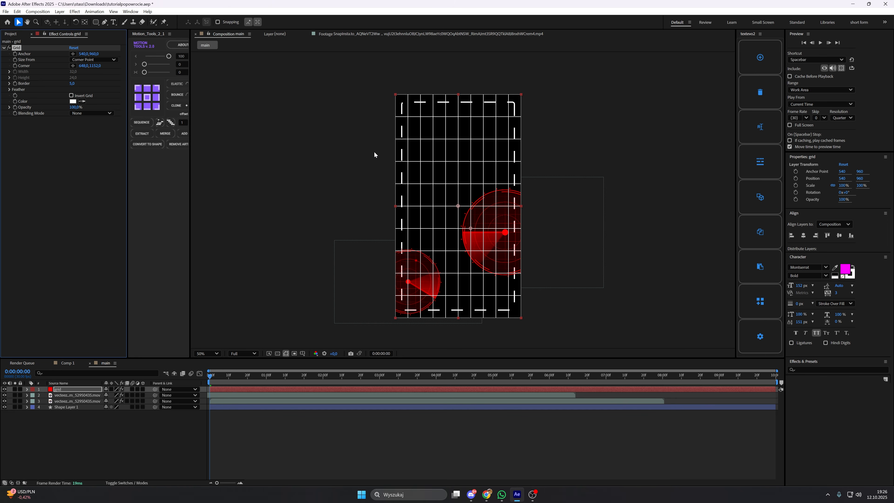
mouse_move(94, 66)
left_mouse_down()
mouse_move(43, 85)
mouse_move(106, 61)
left_mouse_up()
left_click_drag(106, 61, 108, 61)
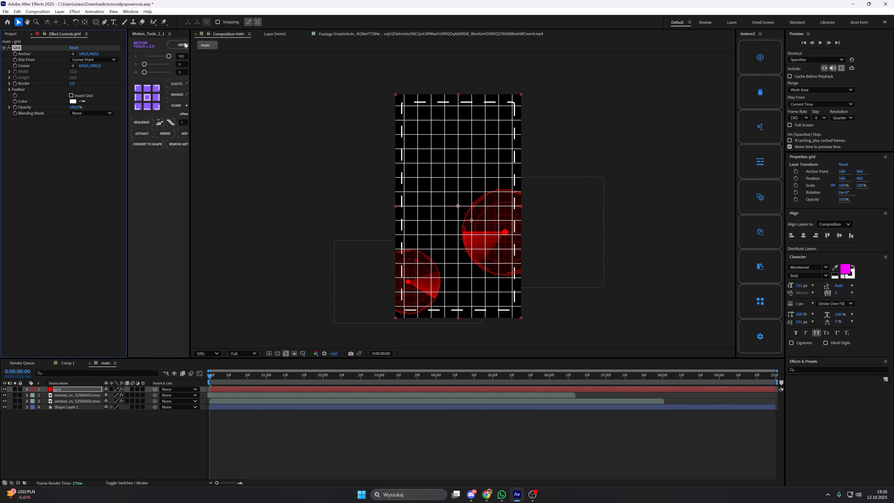
Set the Grid effect's line colour to pure red, FF0000.
left_click(370, 31)
left_click(44, 105)
left_click(72, 102)
left_click_drag(446, 211, 508, 183)
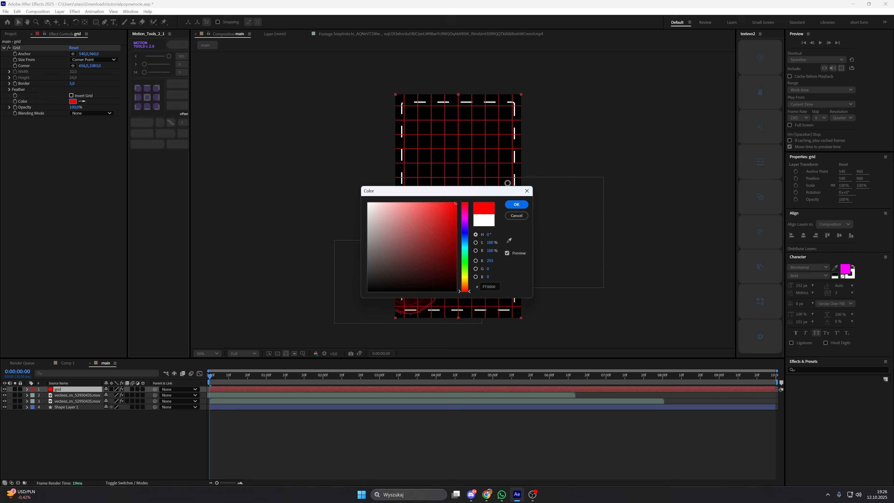
left_click(518, 205)
left_click(380, 243)
left_click_drag(380, 243, 375, 246)
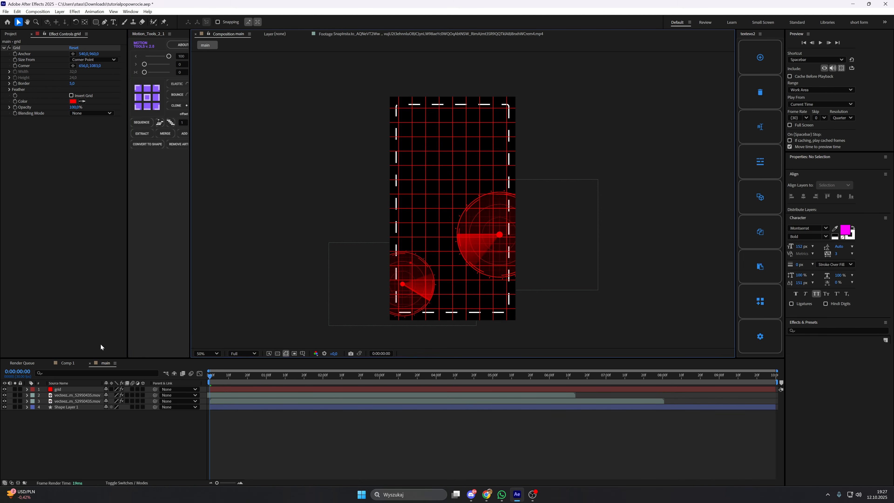
Move the grid layer below the shape layer and make all four layers 3D.
left_click(80, 391)
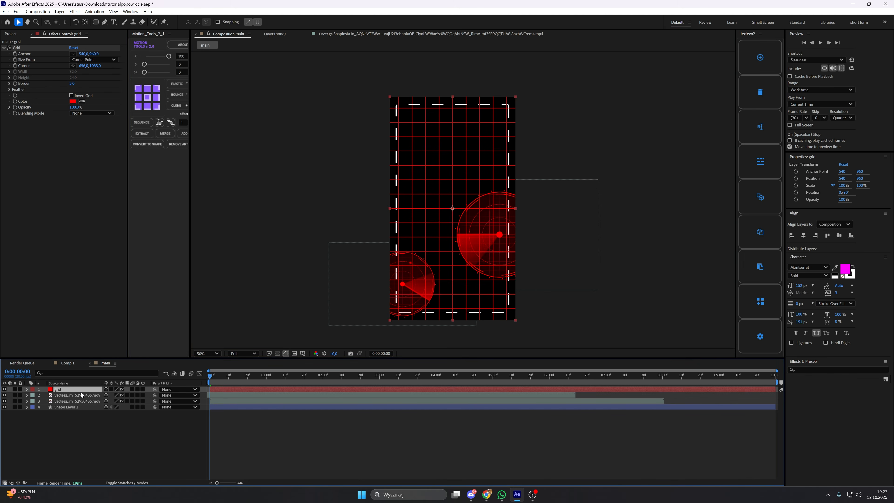
left_click_drag(81, 392, 80, 414)
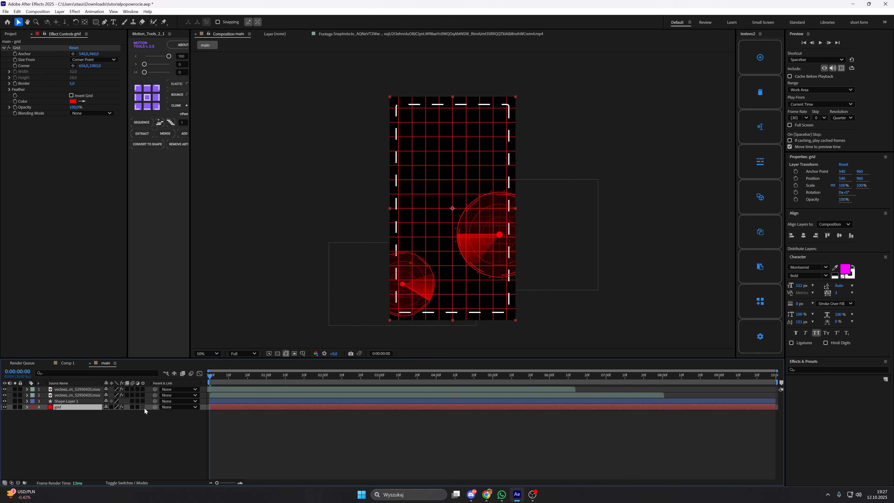
left_click_drag(143, 407, 142, 389)
Pre-compose the grid layer as grid, moving all attributes into the new composition.
key("q")
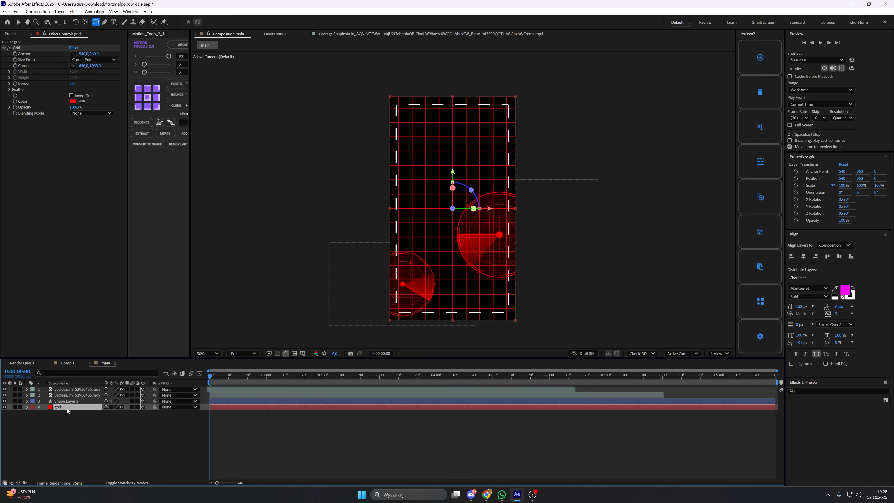
right_click(67, 408)
left_click(96, 361)
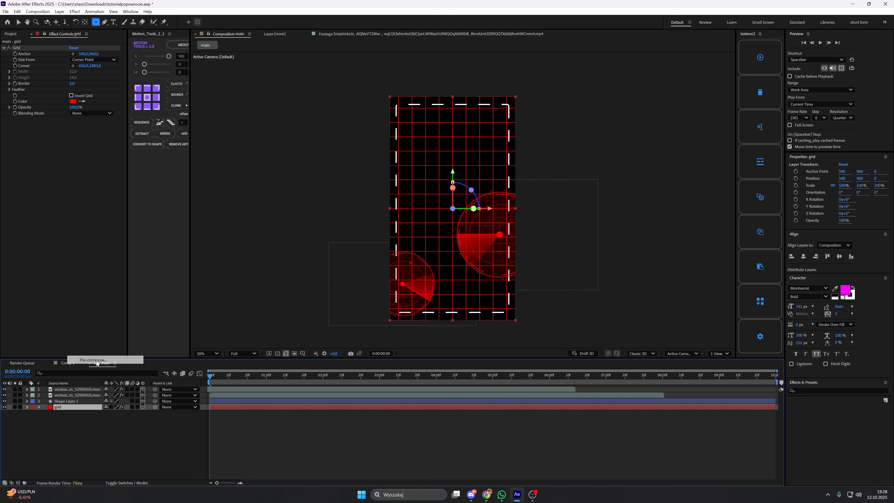
left_click(406, 254)
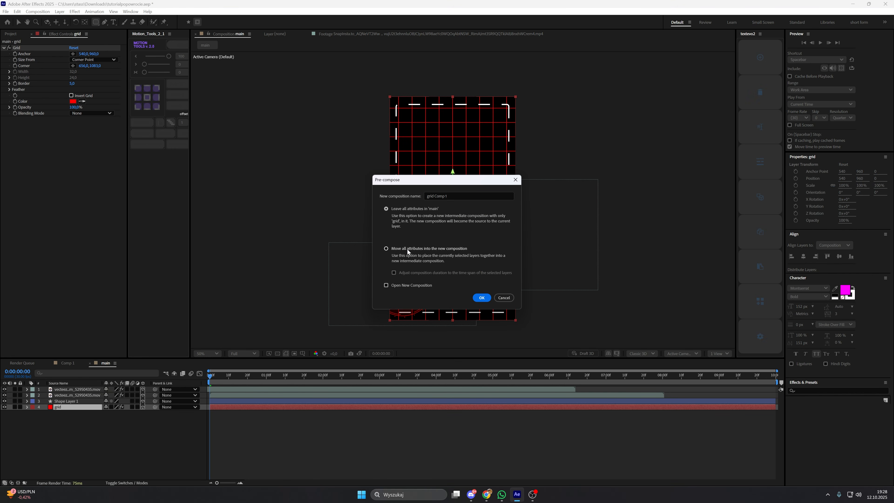
left_click(414, 248)
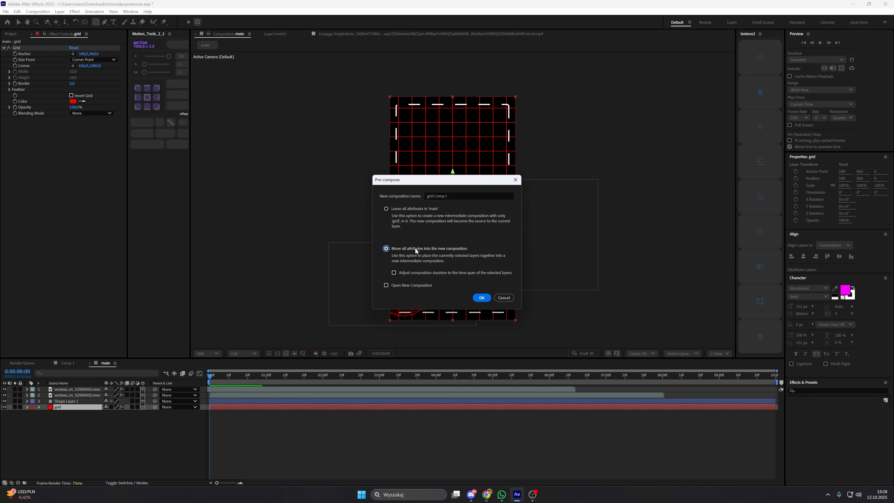
left_click(451, 197)
key("BackSpace")
key("BackSpace")
key("BackSpace")
key("BackSpace")
key("BackSpace")
key("BackSpace")
key("BackSpace")
left_click(481, 298)
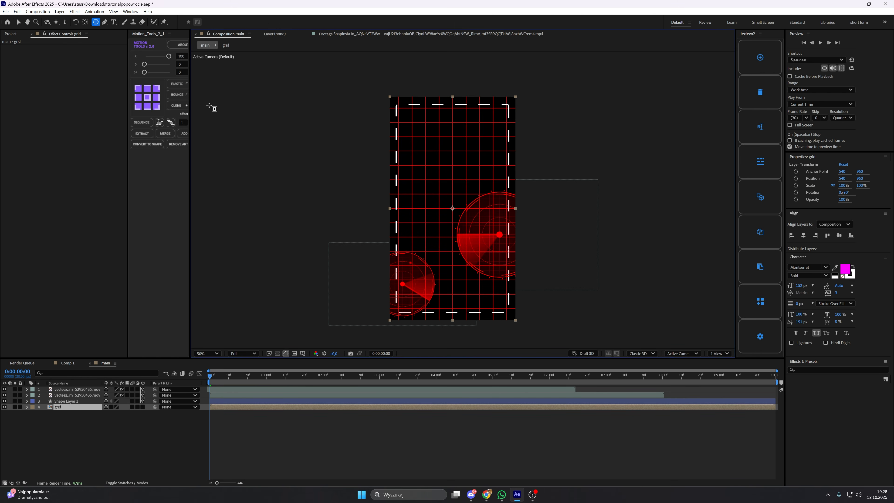
Draw a rectangular mask on the grid layer covering the upper part of the frame and extend its lower edge slightly downward.
key("q")
key("q")
left_click_drag(355, 85, 552, 190)
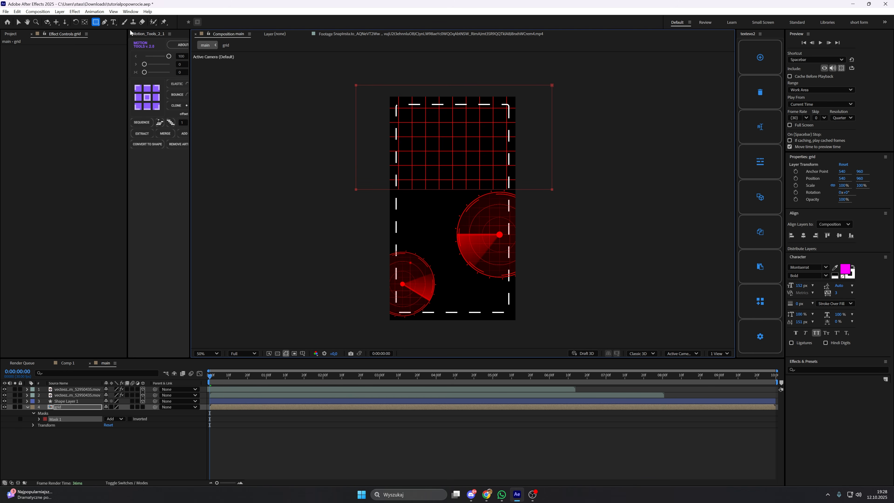
key("v")
left_click_drag(554, 192, 553, 191)
double_click(466, 188)
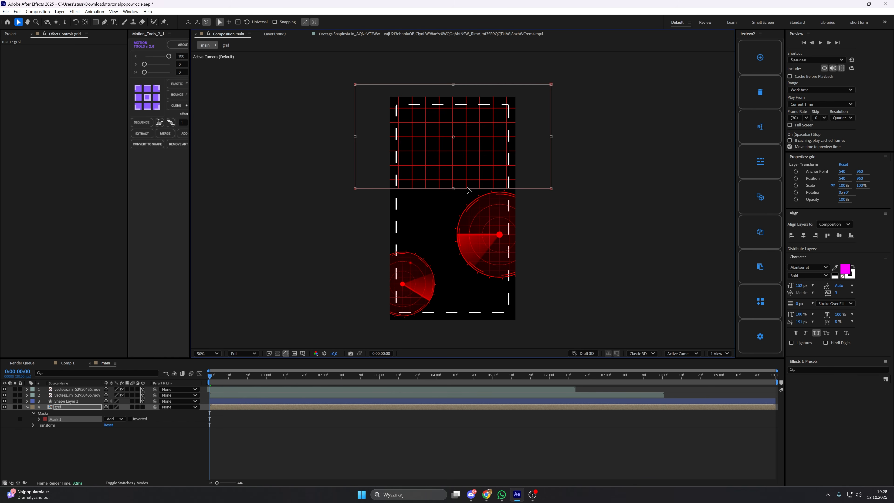
left_click_drag(454, 188, 454, 197)
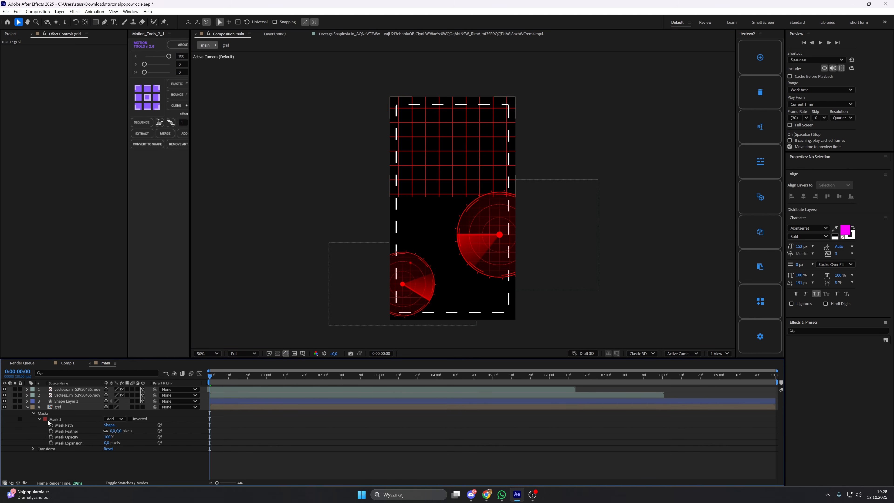
Feather the grid mask to soften its lower edge and move the mask slightly upward.
left_click(54, 420)
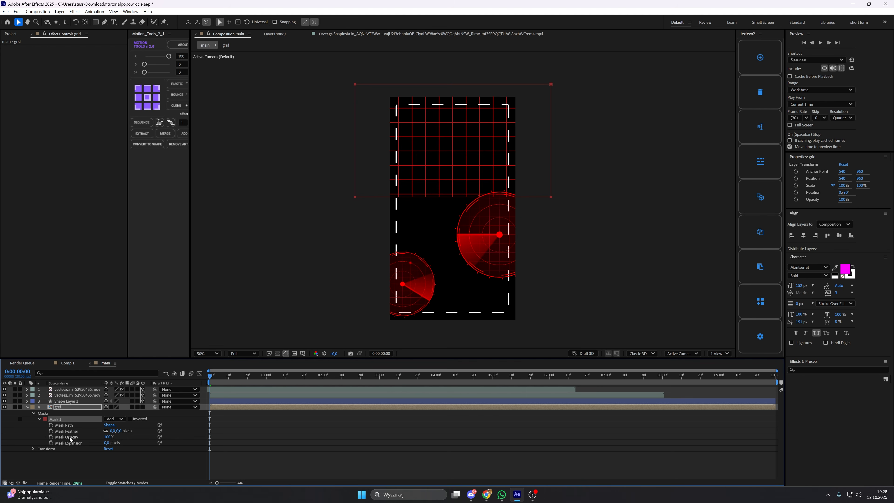
left_click(78, 431)
left_click_drag(113, 430, 184, 421)
double_click(551, 197)
left_click_drag(529, 176, 529, 168)
left_click(411, 441)
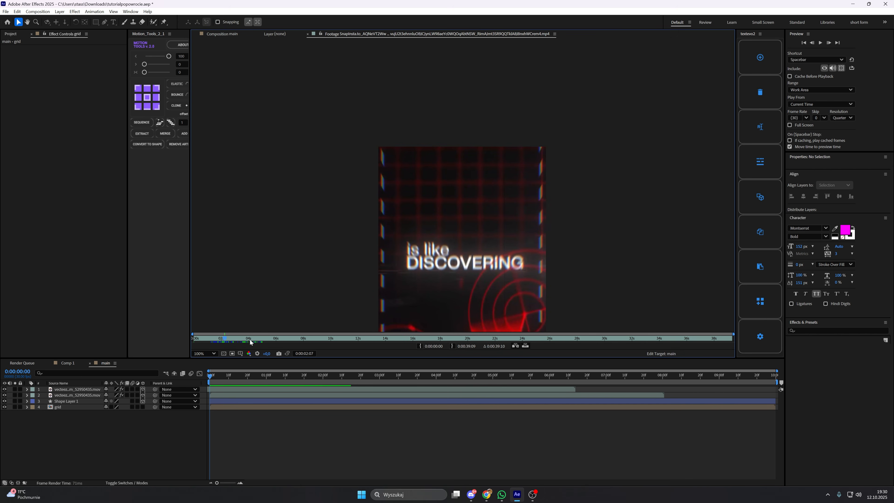
Compare the grid with the reference footage and pre-compose the masked grid layer together with its mask.
left_click_drag(250, 340, 221, 339)
scroll(391, 178, "up", 2)
scroll(410, 141, "down", 1)
scroll(592, 174, "down", 1)
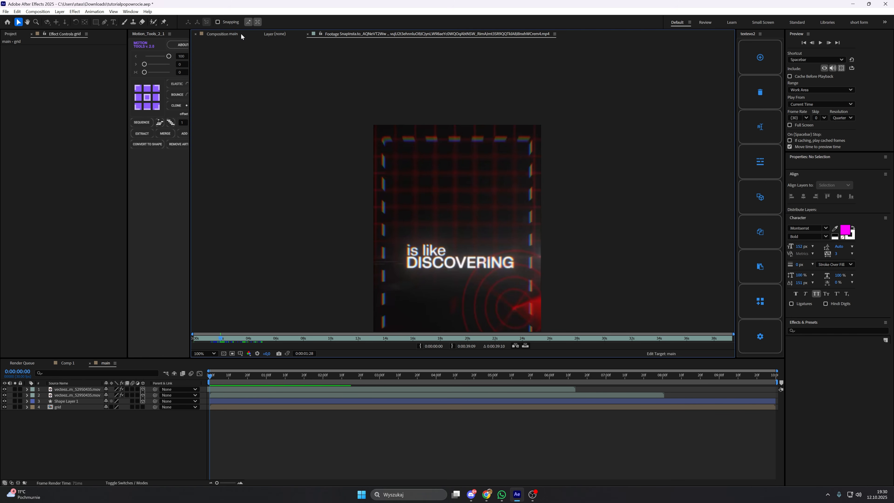
left_click(241, 37)
right_click(68, 407)
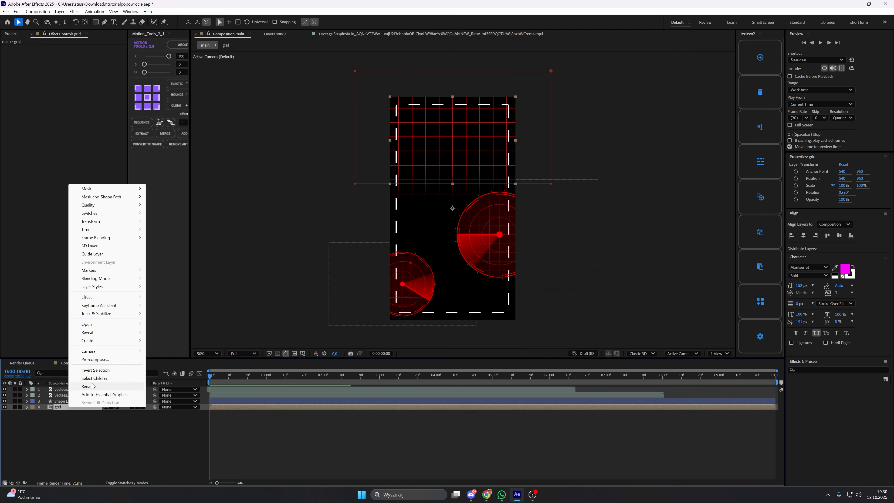
left_click(95, 359)
left_click(473, 295)
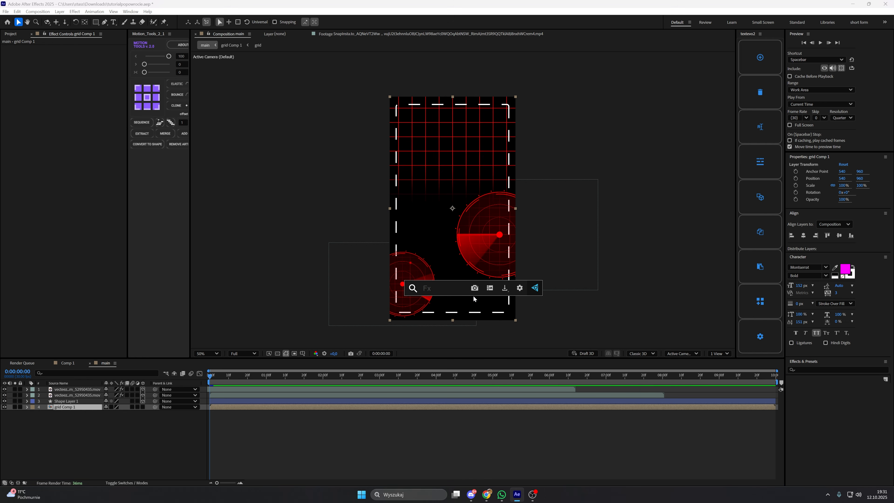
Apply Fast Box Blur to the pre-composed grid layer and set its blur radius to 7.
type("blur")
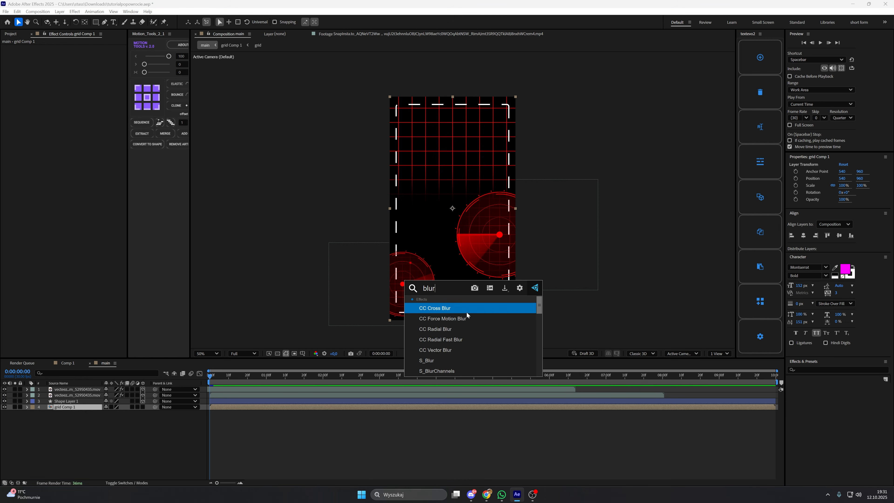
key("BackSpace")
key("BackSpace")
key("BackSpace")
key("BackSpace")
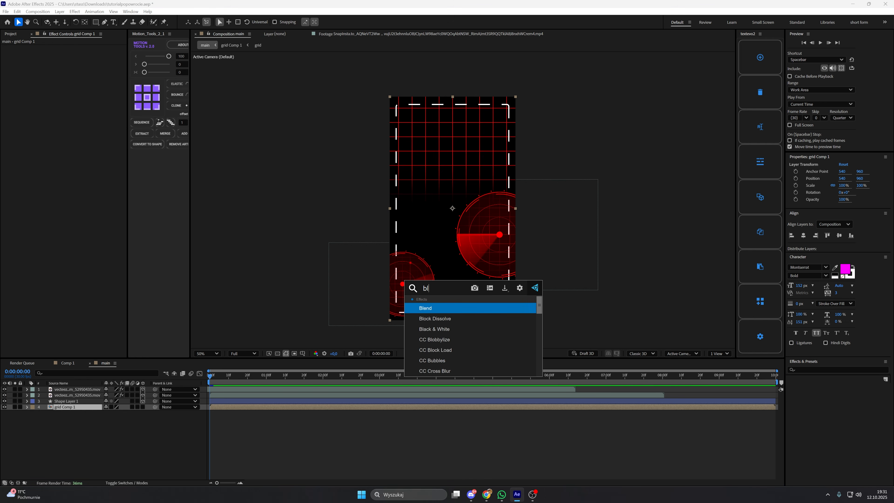
type("fast")
key("Return")
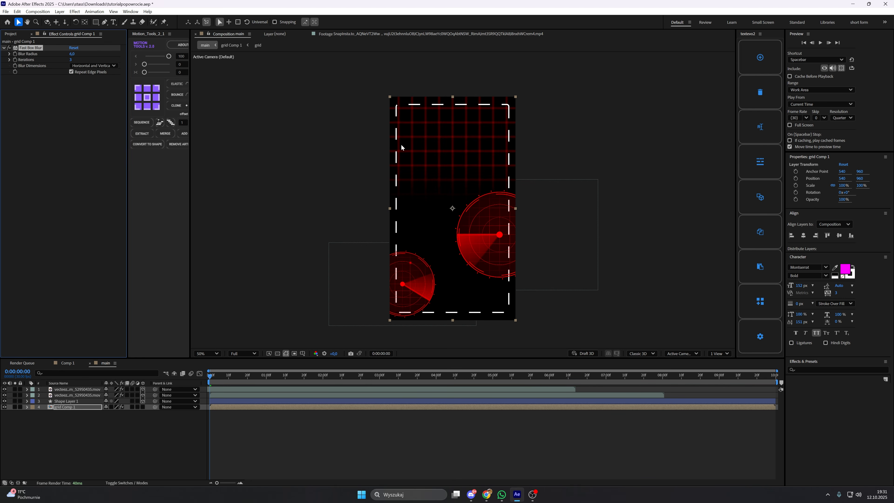
left_click_drag(72, 54, 75, 56)
Duplicate the blurred grid layer and remove the Fast Box Blur from the upper copy.
left_click(85, 406)
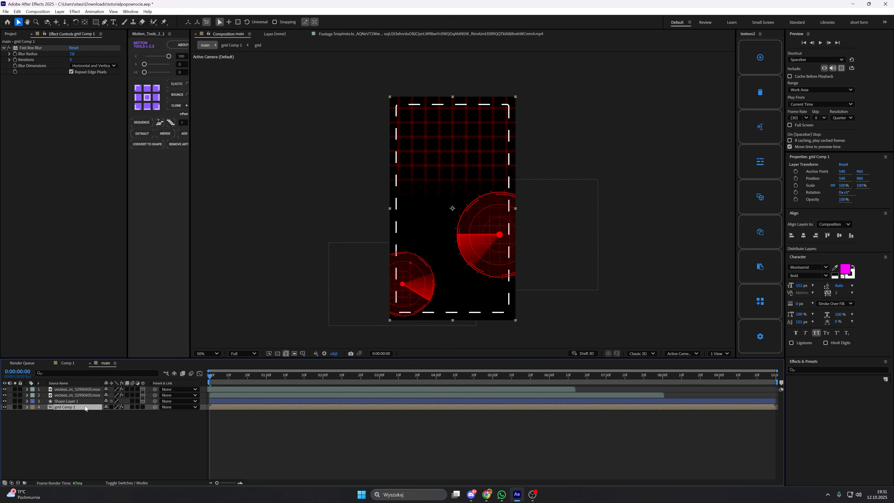
key("ctrl+d")
key("ctrl+Right")
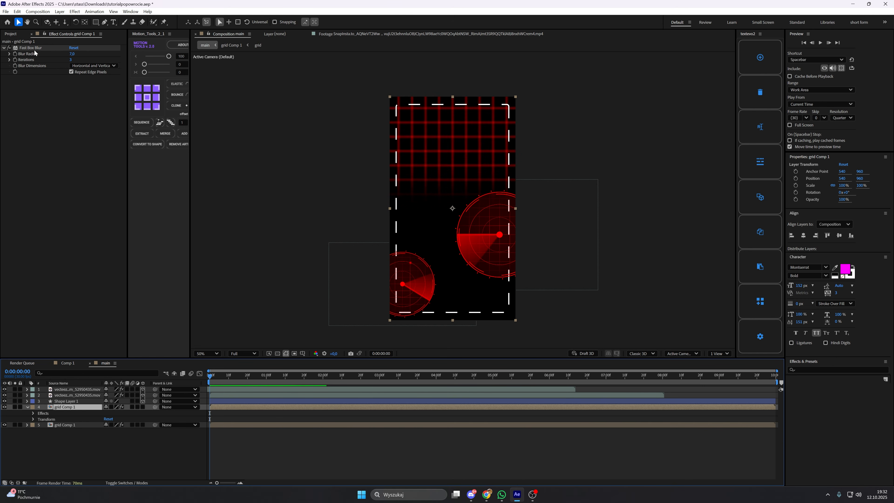
left_click(34, 50)
key("Delete")
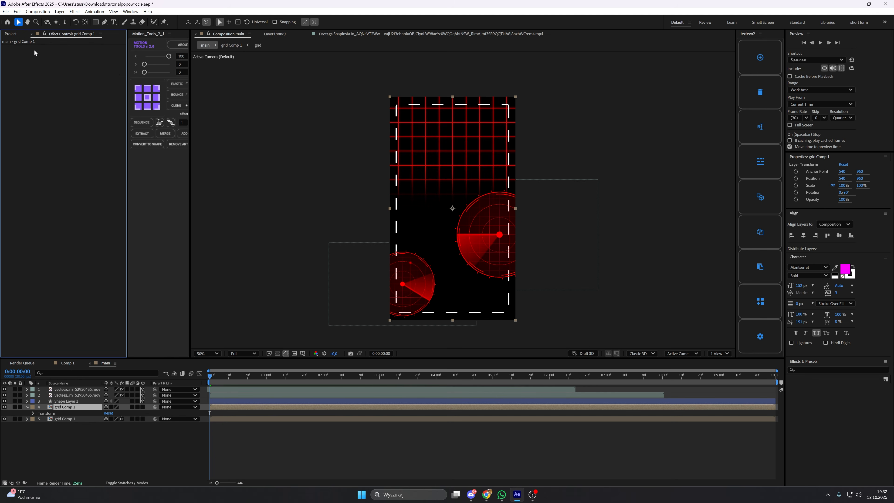
Draw a rectangular mask inside the dashed frame on the sharp grid copy and set the mask mode to Subtract.
key("q")
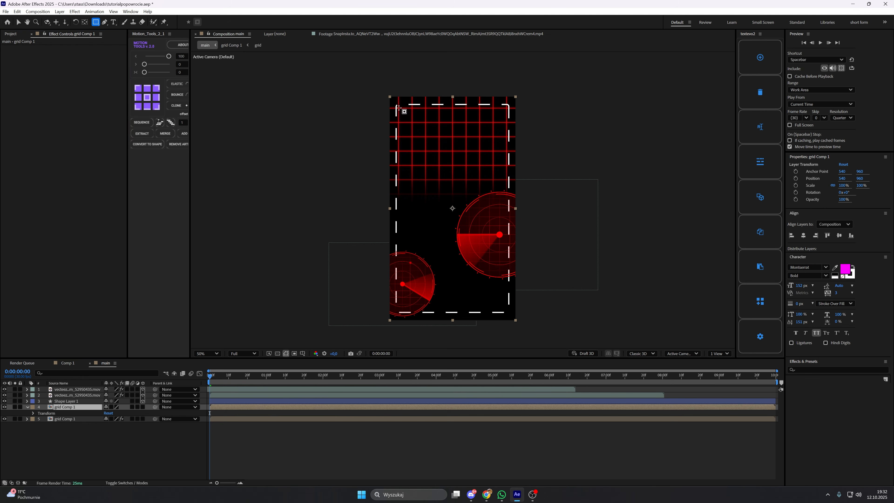
left_click_drag(396, 105, 509, 188)
left_click(119, 420)
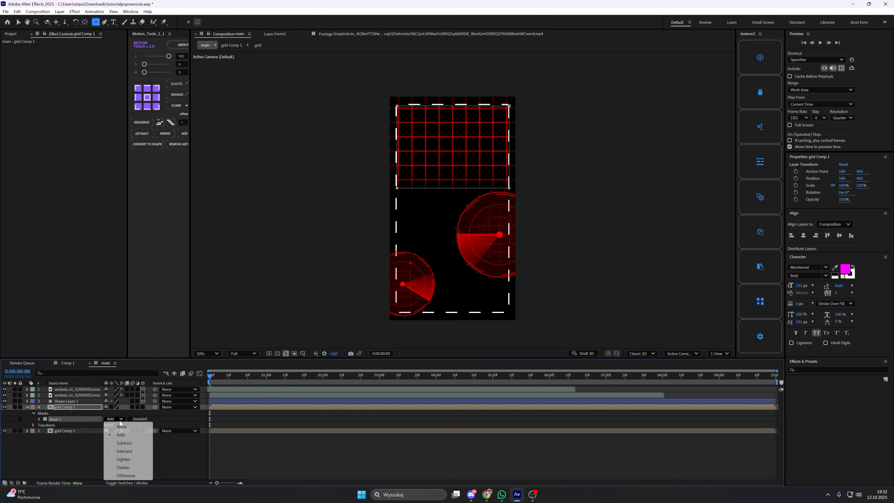
left_click(128, 442)
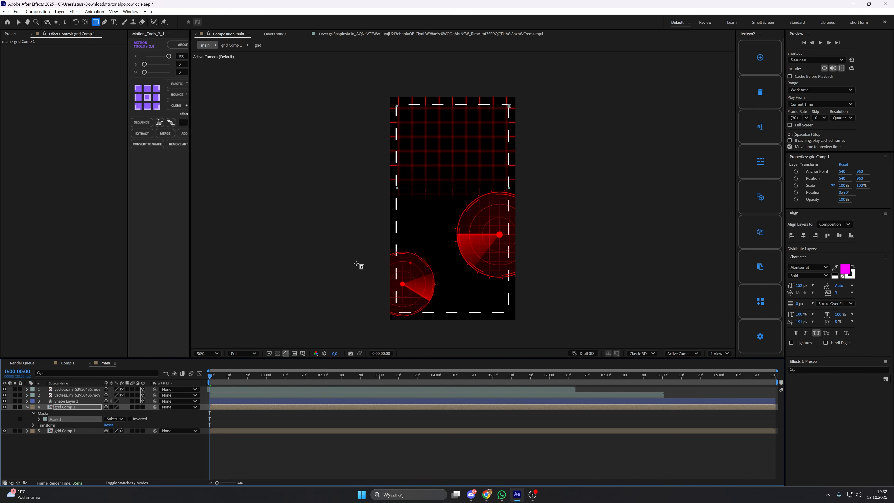
Extend the lower edge of the subtract mask down past the faded end of the grid.
key("ctrl+t")
left_click_drag(453, 188, 453, 200)
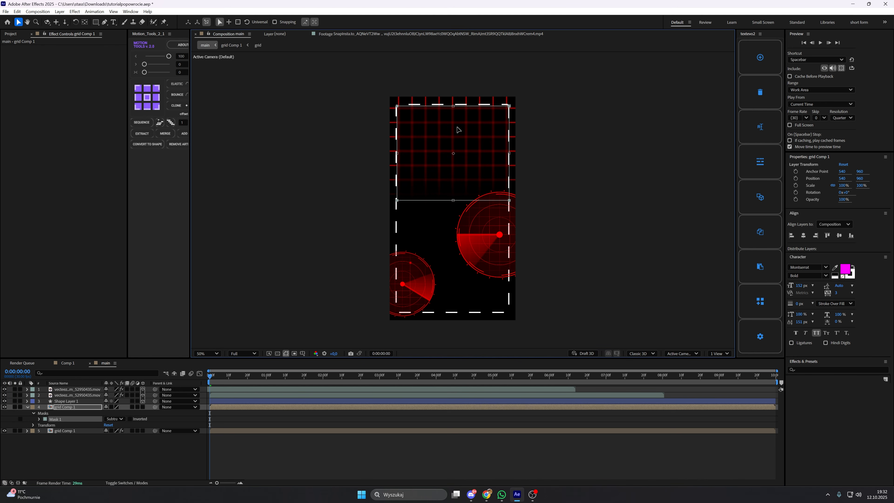
scroll(463, 162, "up", 1)
left_click_drag(463, 162, 471, 284)
left_click_drag(532, 285, 520, 191)
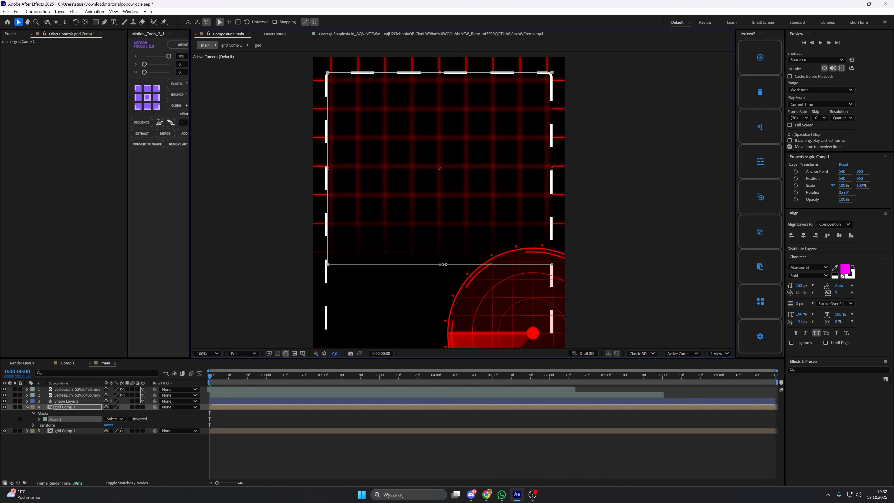
left_click_drag(444, 265, 444, 325)
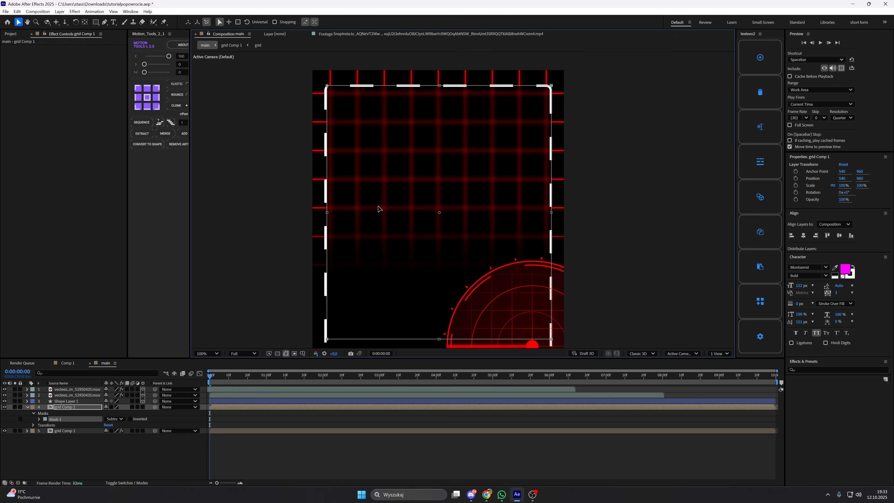
left_click_drag(380, 209, 457, 225)
left_click(360, 456)
scroll(391, 216, "up", 1)
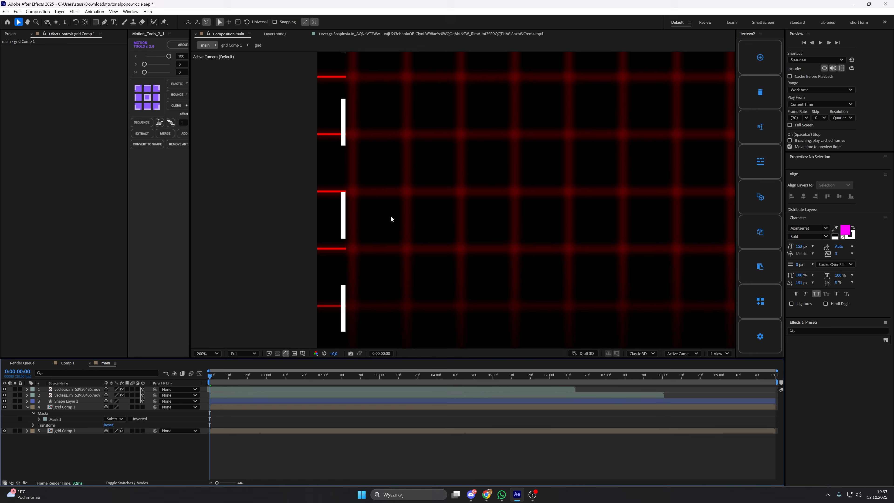
left_click_drag(391, 216, 441, 336)
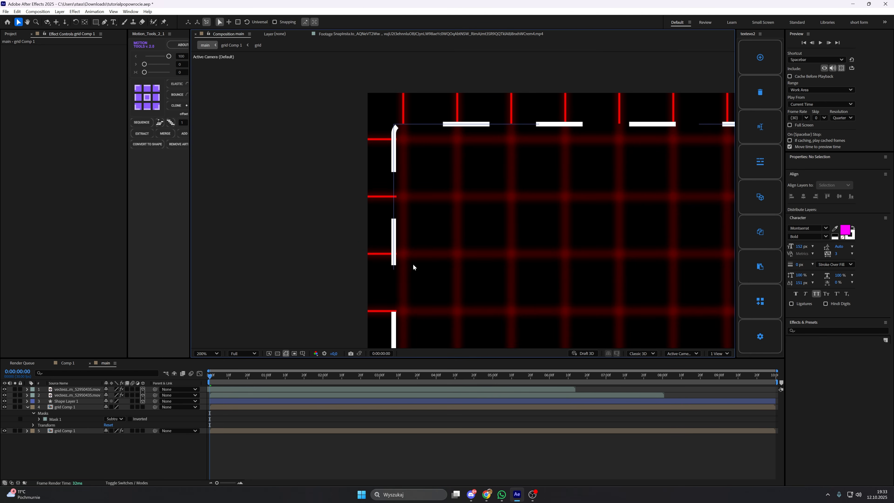
Feather the subtract mask on the sharp grid copy by about 85 pixels.
left_click(39, 419)
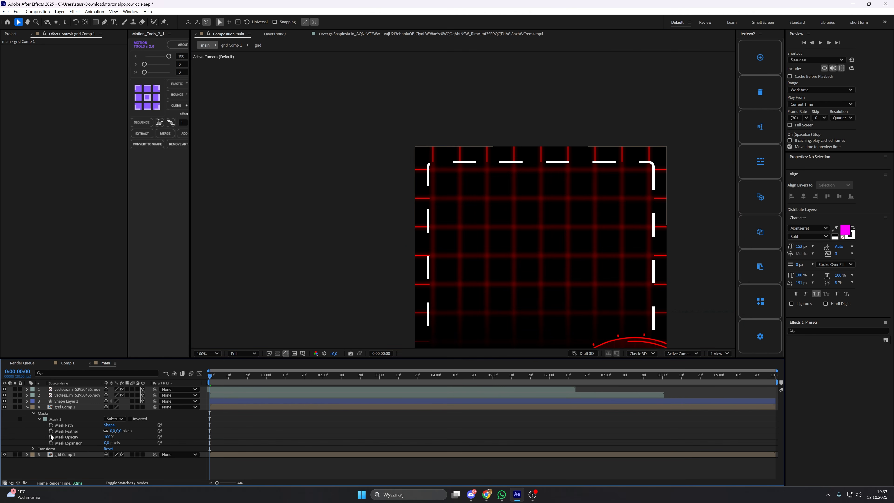
left_click_drag(111, 433, 141, 428)
left_click(426, 424)
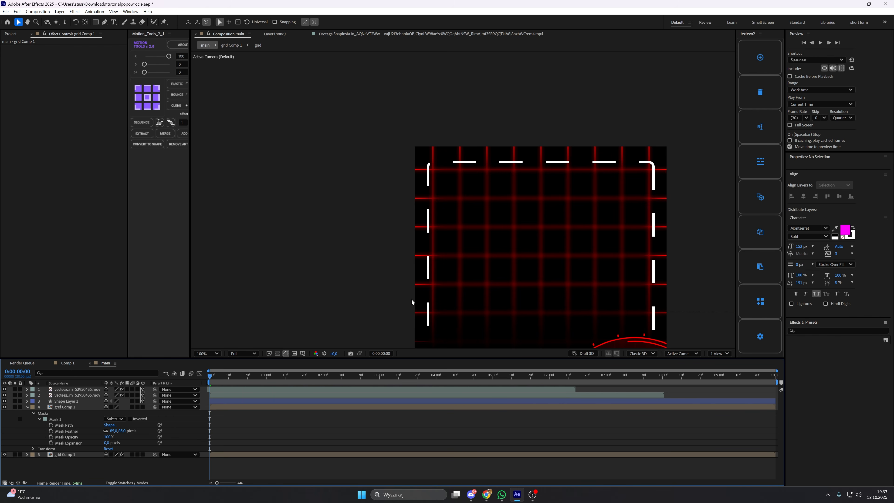
Widen the subtract mask by moving its right, left and upper edges slightly outside the dashed frame.
left_click_drag(429, 266, 358, 206)
left_click(358, 206)
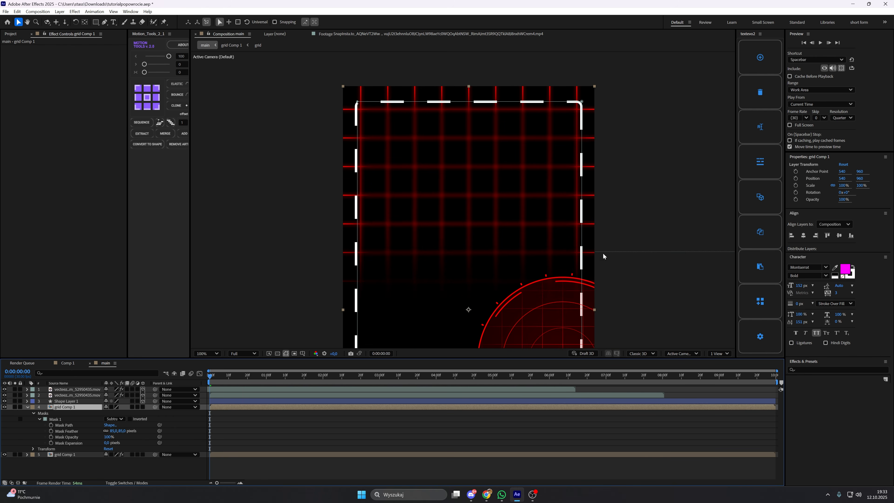
double_click(582, 265)
left_click_drag(581, 229, 588, 228)
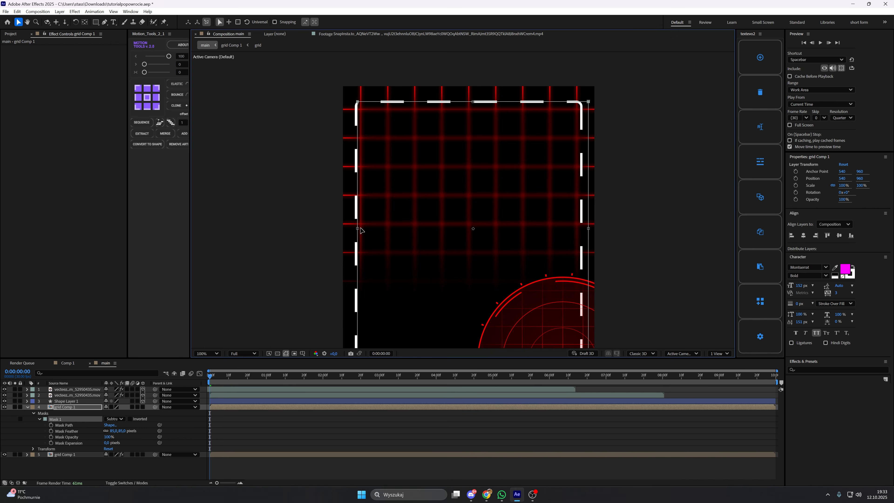
left_click_drag(358, 227, 352, 228)
left_click_drag(469, 102, 469, 95)
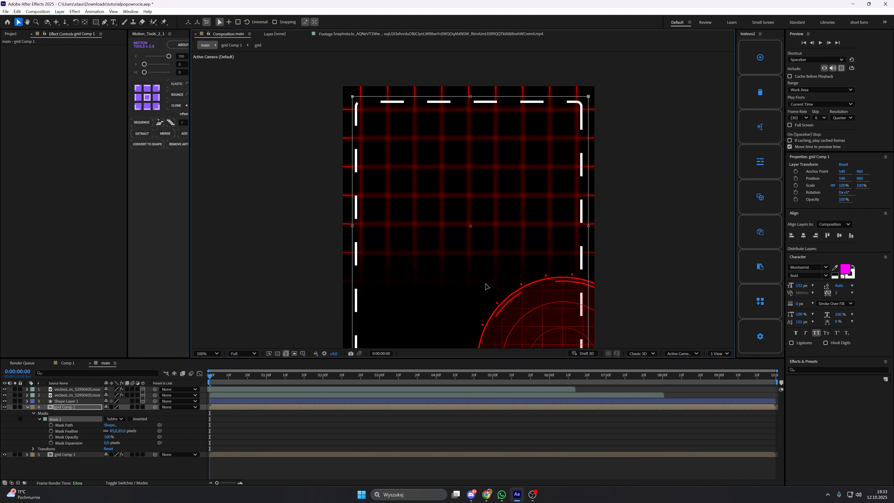
left_click(453, 426)
Examine the text style, grid and dashed frame in the reference footage.
scroll(443, 329, "down", 1)
left_click_drag(443, 329, 454, 263)
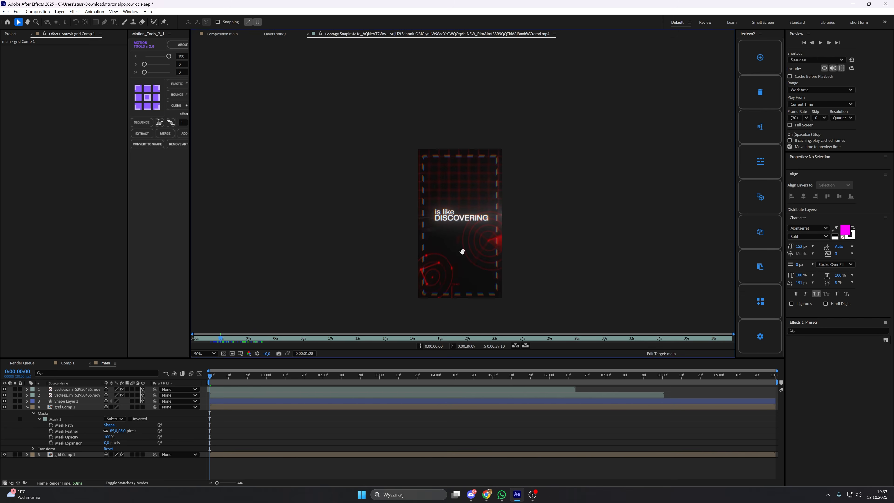
scroll(463, 250, "up", 2)
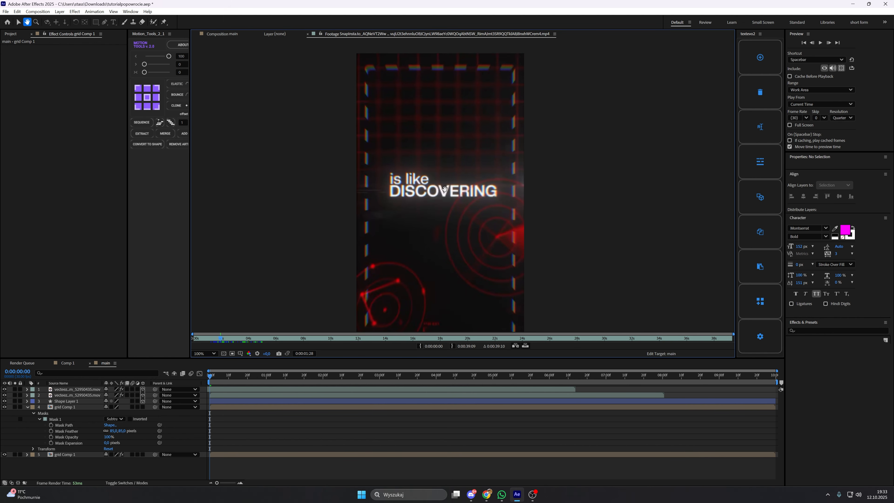
left_click_drag(442, 174, 448, 202)
scroll(402, 201, "down", 1)
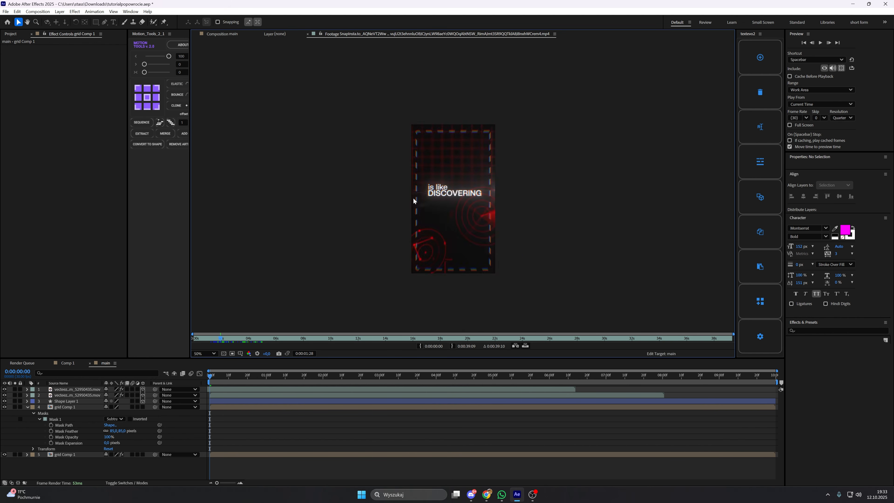
scroll(439, 193, "up", 1)
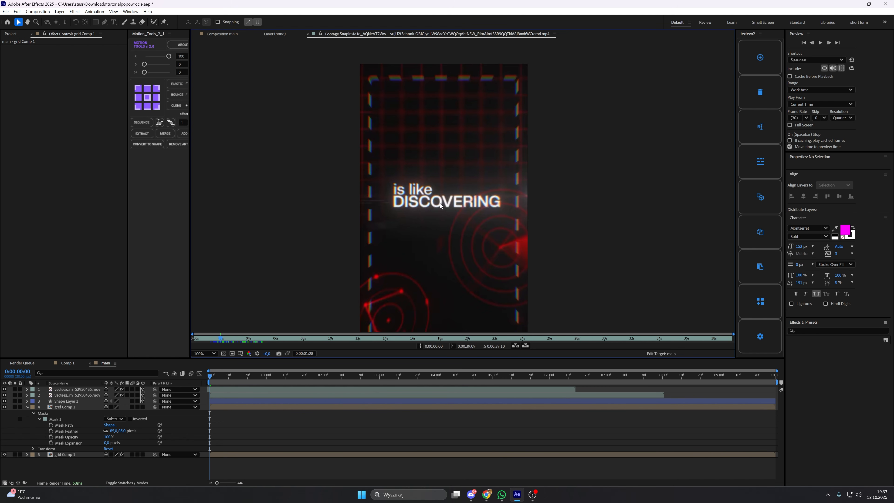
key("period")
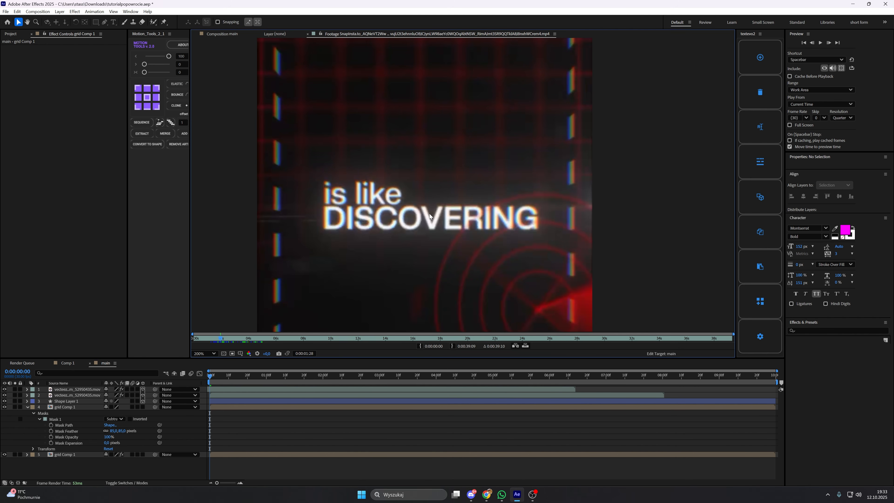
Return to the main composition and add a text layer reading "is like".
left_click(222, 33)
left_click(27, 407)
right_click(132, 436)
mouse_move(205, 351)
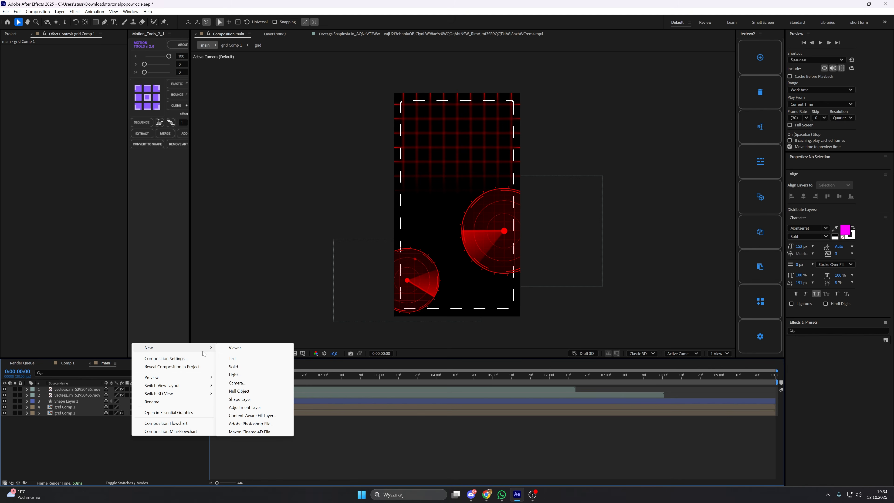
left_click(239, 358)
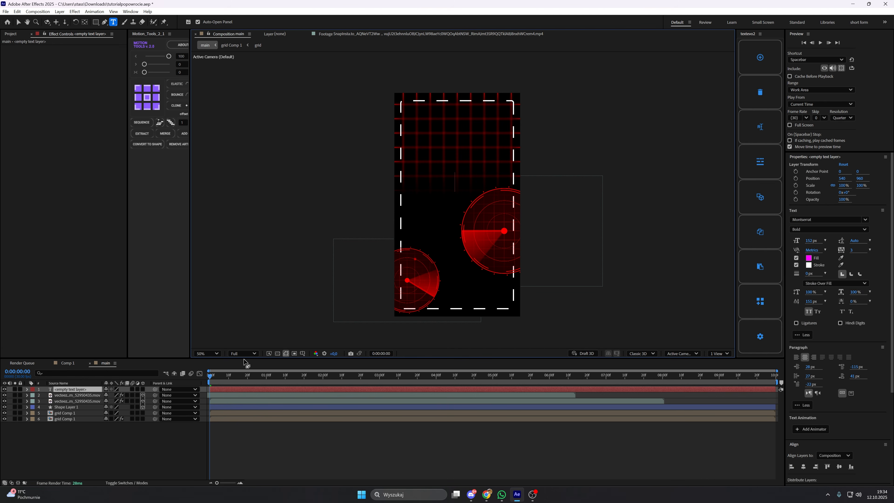
type("is like")
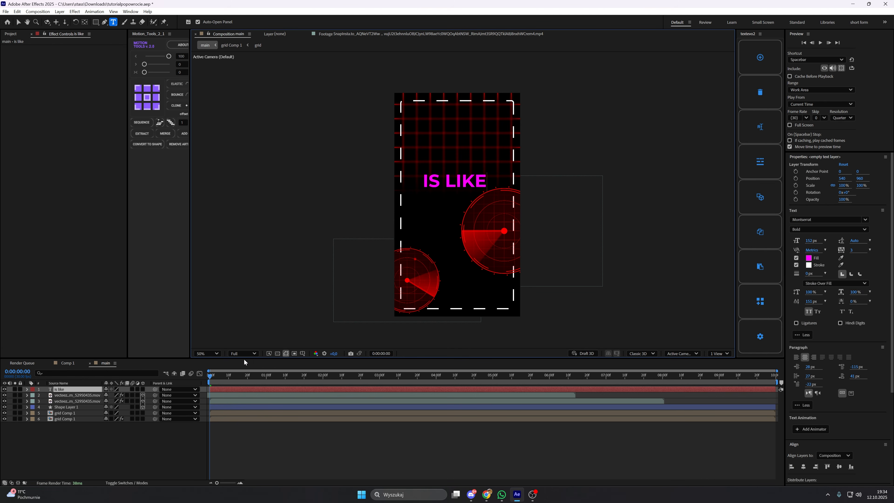
Turn off All Caps for the "is like" text and change its font to Coolvetica Regular.
triple_click(450, 173)
left_click(808, 311)
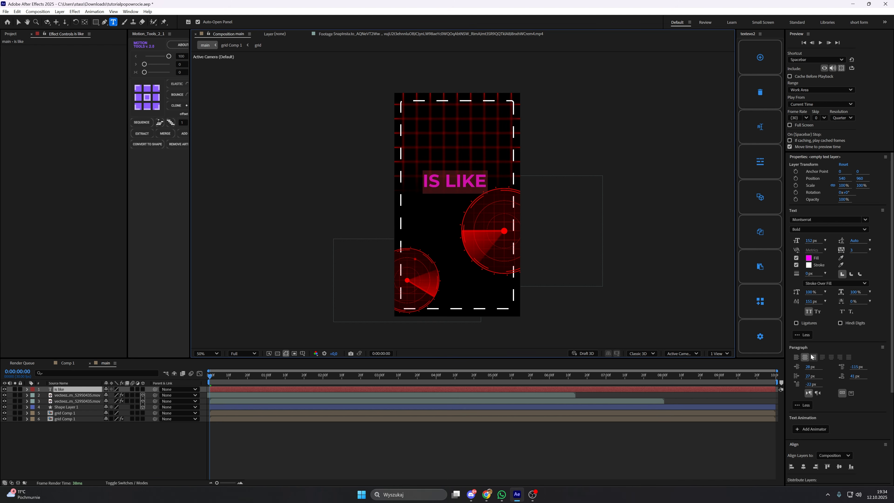
left_click_drag(479, 230, 474, 229)
left_click(813, 218)
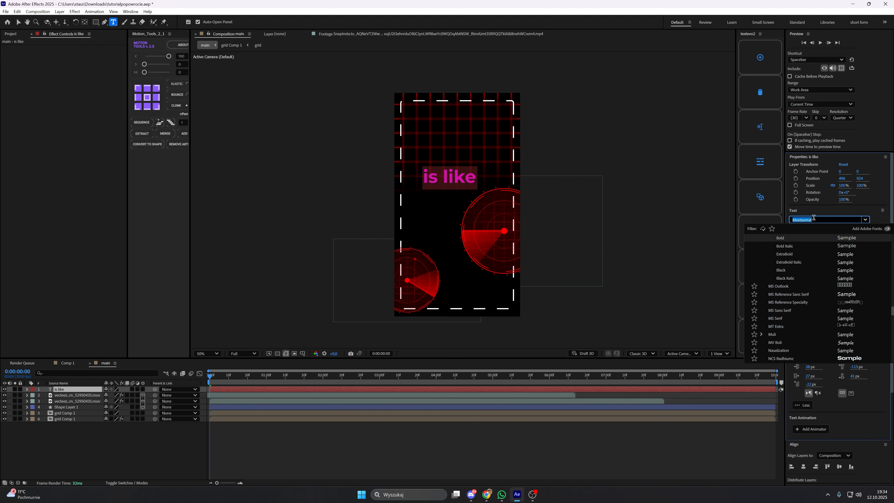
type("coo")
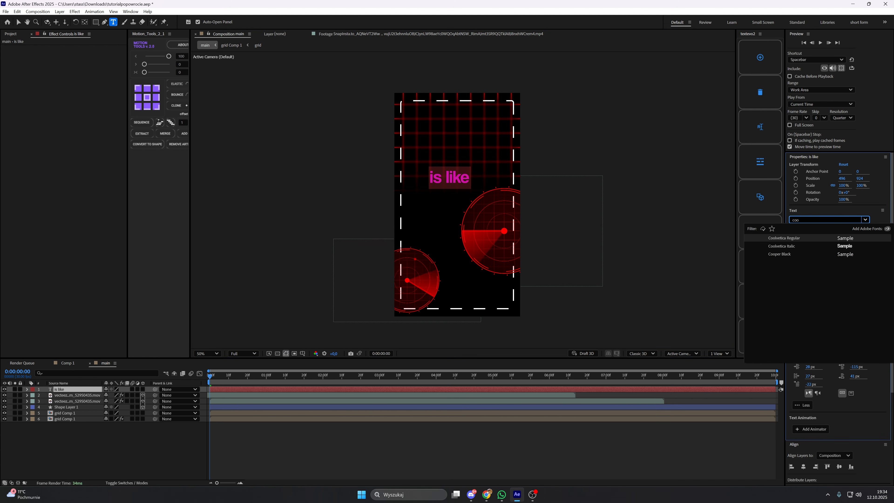
left_click(839, 240)
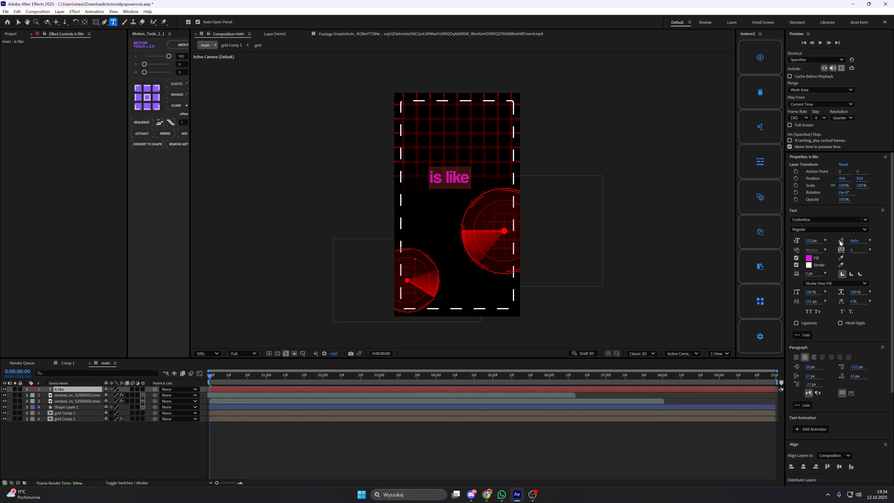
Set the fill of the "is like" text to white and move the text toward the left side of the dashed frame.
left_click(808, 258)
left_click_drag(408, 220, 368, 202)
left_click(516, 204)
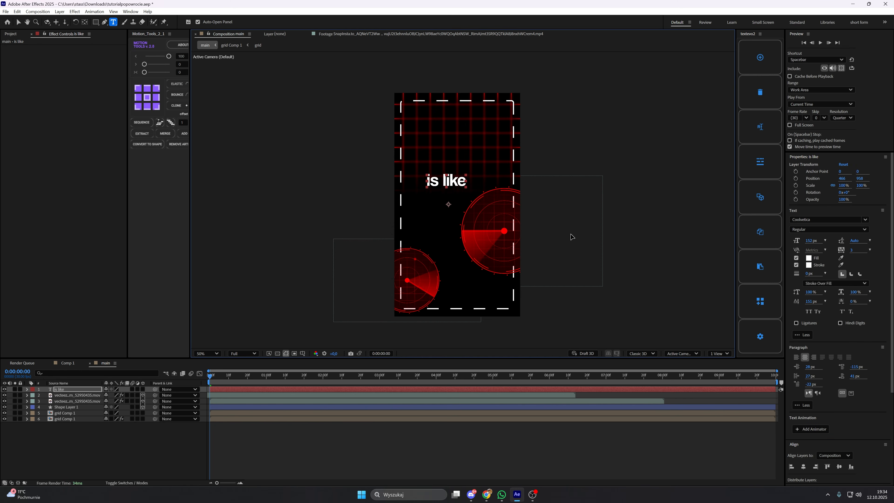
left_click_drag(571, 236, 562, 235)
key("Escape")
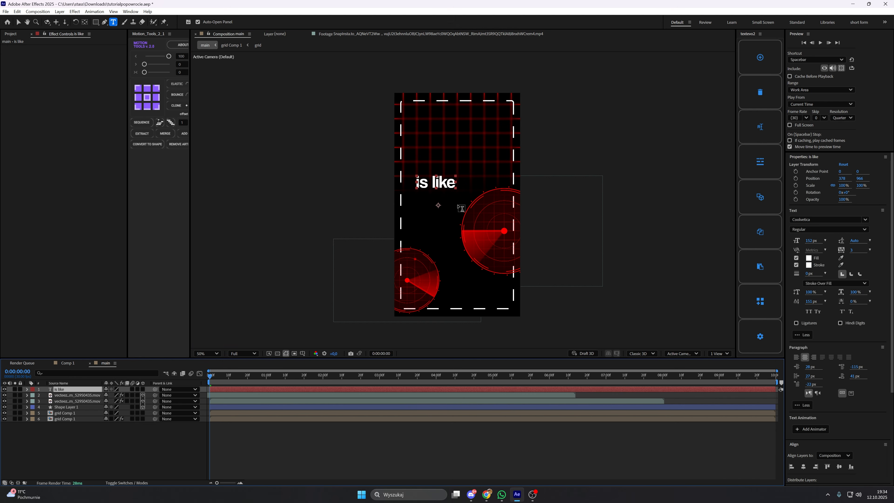
Duplicate the "is like" text layer, move the copy below the original and change its text to "DISCOVERING".
key("ctrl+d")
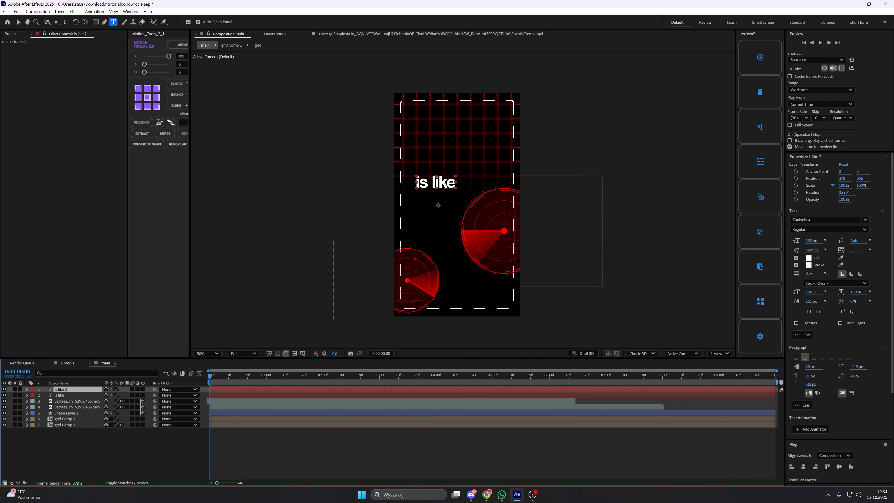
left_click_drag(445, 186, 458, 206)
triple_click(451, 199)
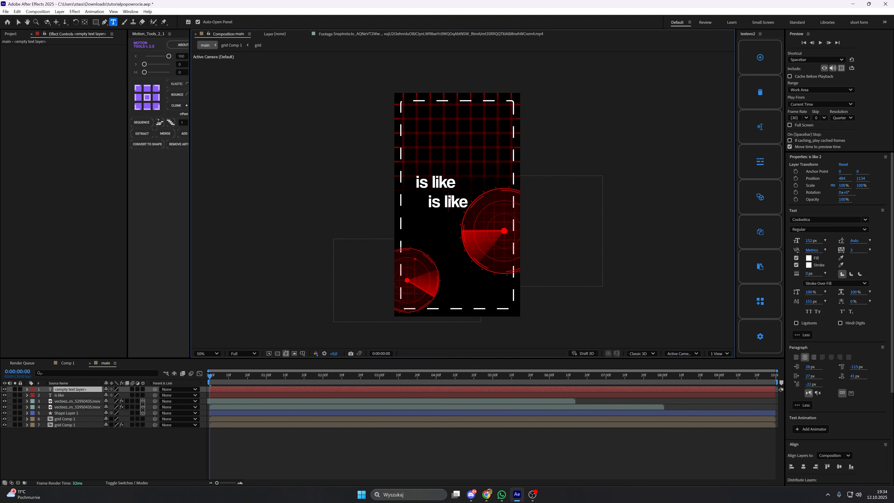
type("DlSCOVERING")
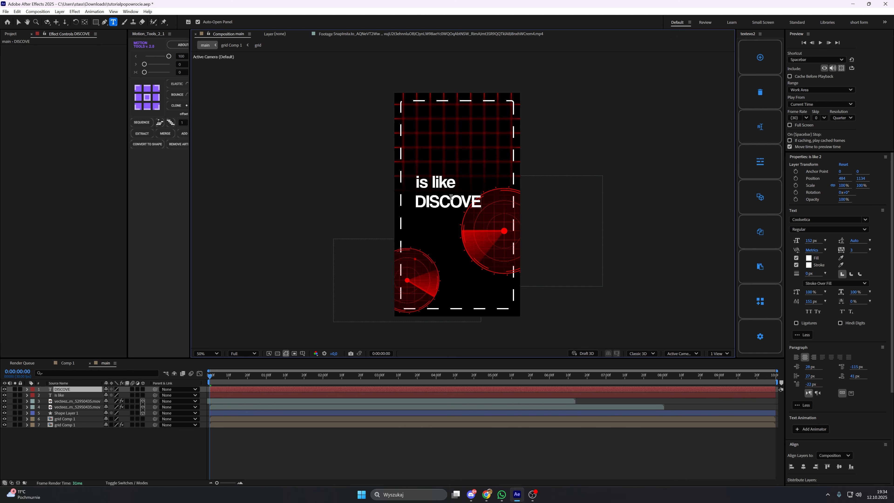
Position "DISCOVERING" close beneath "is like" so that the left edges of both lines align.
left_click_drag(451, 198, 491, 203)
scroll(437, 198, "up", 2)
left_click(458, 391)
key("v")
left_click(469, 193)
key("Caps_Lock")
key("Caps_Lock")
key("Left")
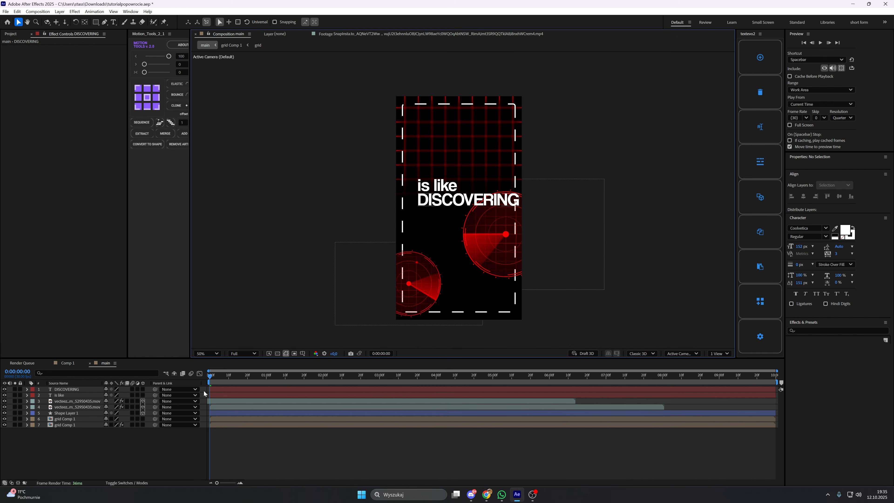
Turn on 3D for all layers and parent the two text layers to a new null.
left_click_drag(143, 425, 171, 343)
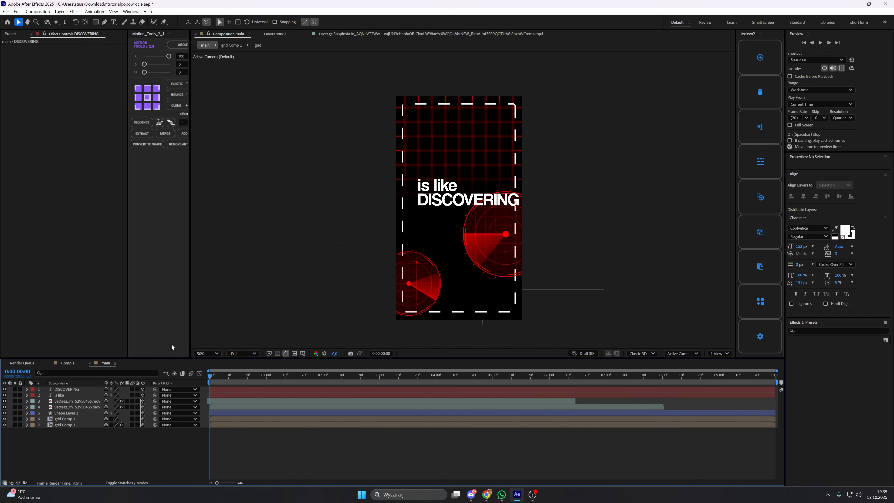
left_click_drag(204, 387, 202, 395)
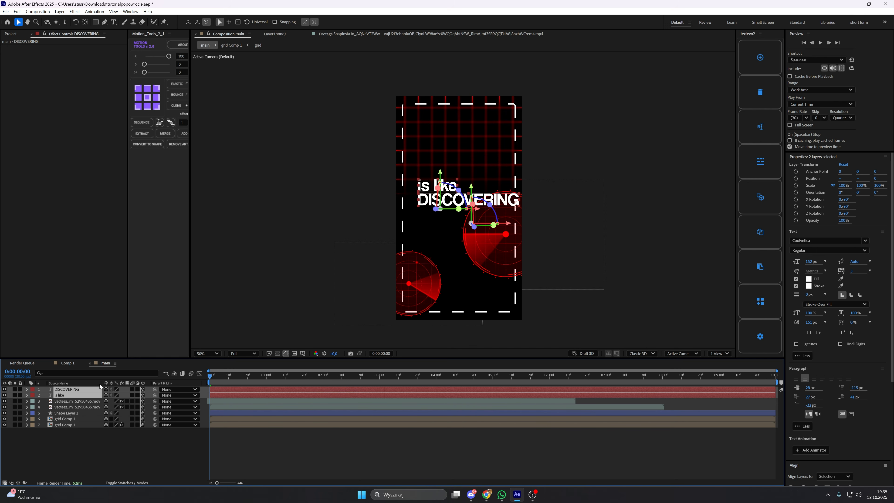
left_click(184, 134)
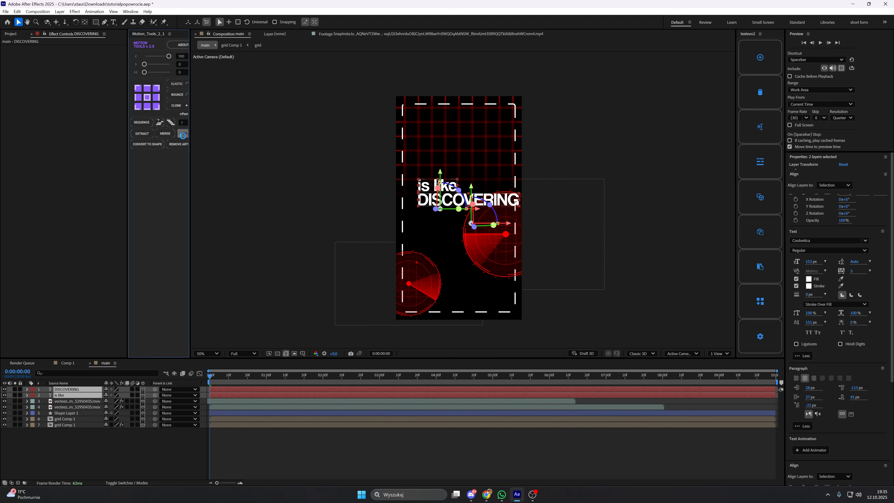
Scale the text null to 80% and move it so both text lines fit inside the dashed frame.
left_click_drag(456, 182, 455, 189)
left_click_drag(471, 222, 463, 223)
key("s")
left_click_drag(117, 395, 116, 395)
left_click_drag(449, 186, 449, 175)
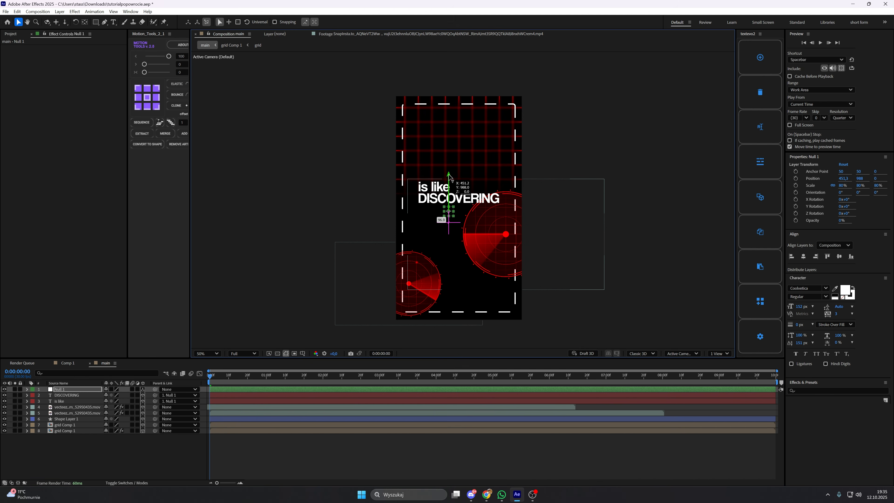
left_click_drag(482, 211, 480, 211)
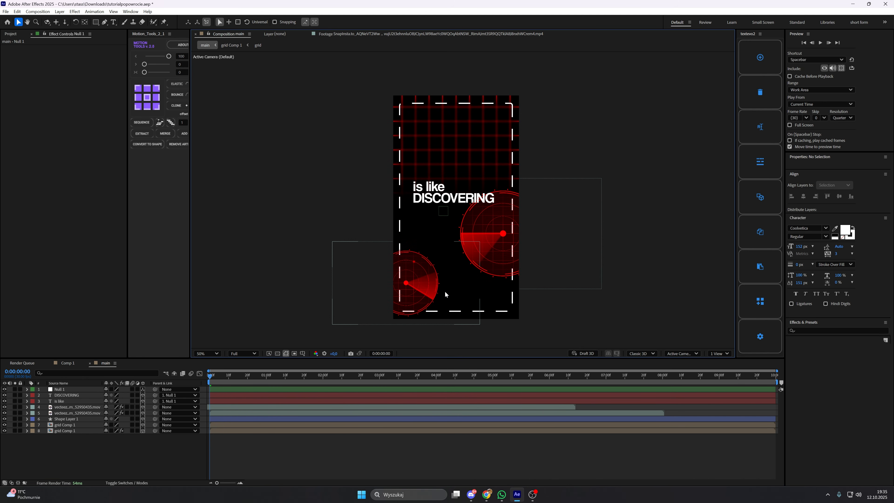
Examine the "is like DISCOVERING" scene and its transition to the red "DROPSHIPPING" pillar in the reference footage.
left_click(377, 34)
scroll(418, 267, "up", 1)
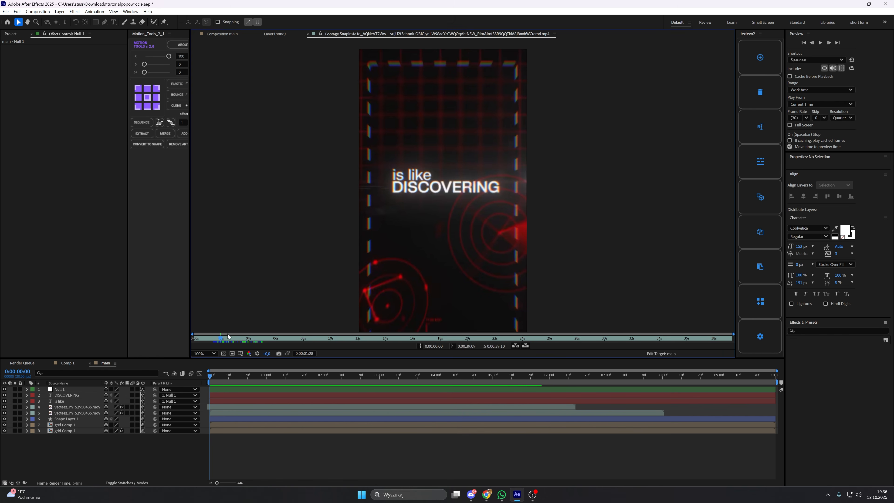
mouse_move(228, 337)
left_mouse_down()
mouse_move(217, 338)
mouse_move(238, 331)
mouse_move(248, 338)
mouse_move(232, 339)
left_mouse_up()
scroll(452, 275, "down", 2)
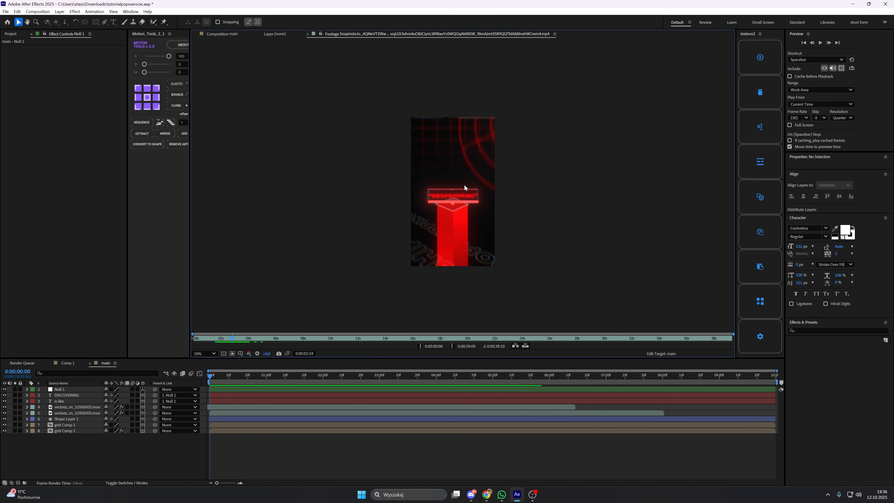
left_click(222, 338)
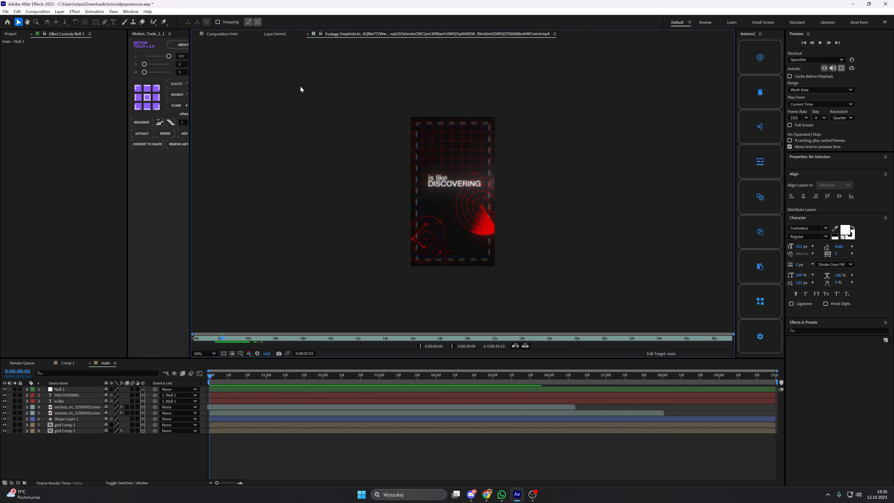
key("period")
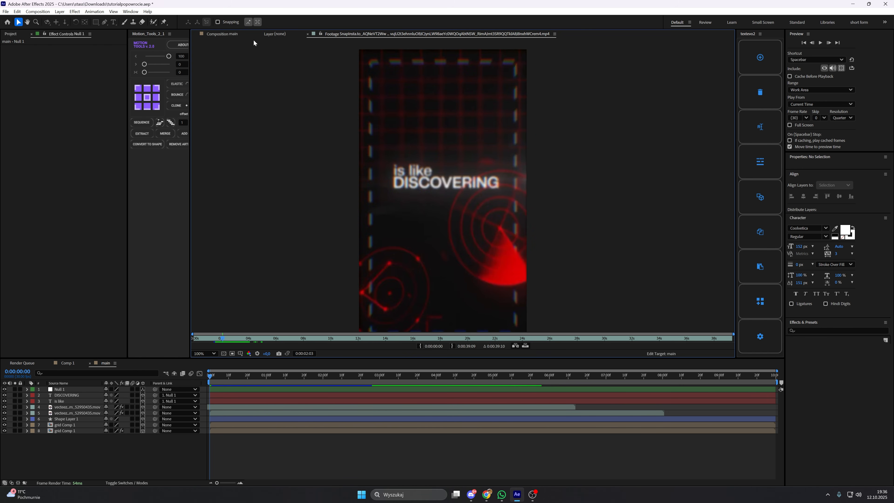
left_click(231, 34)
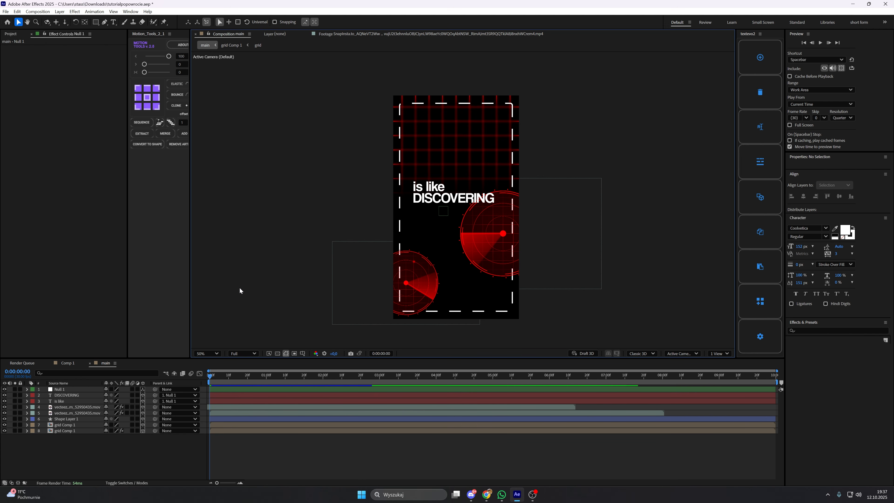
left_click(355, 33)
left_click_drag(225, 338, 232, 338)
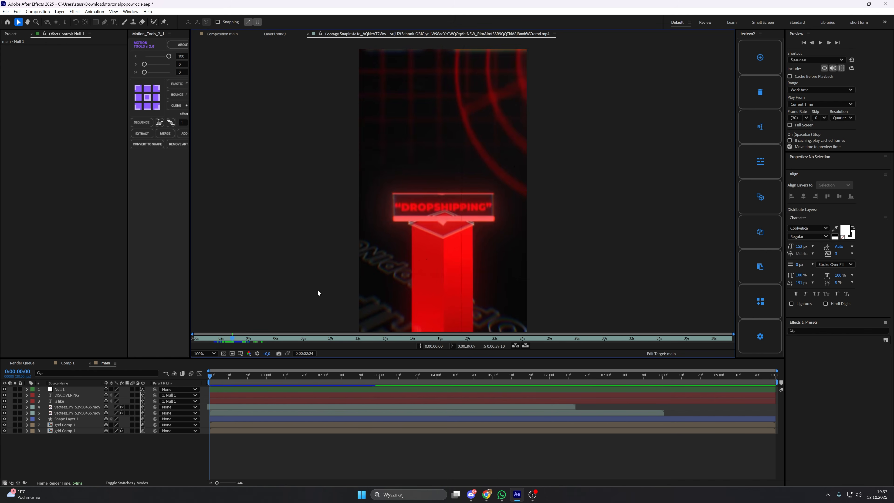
left_click_drag(440, 280, 448, 227)
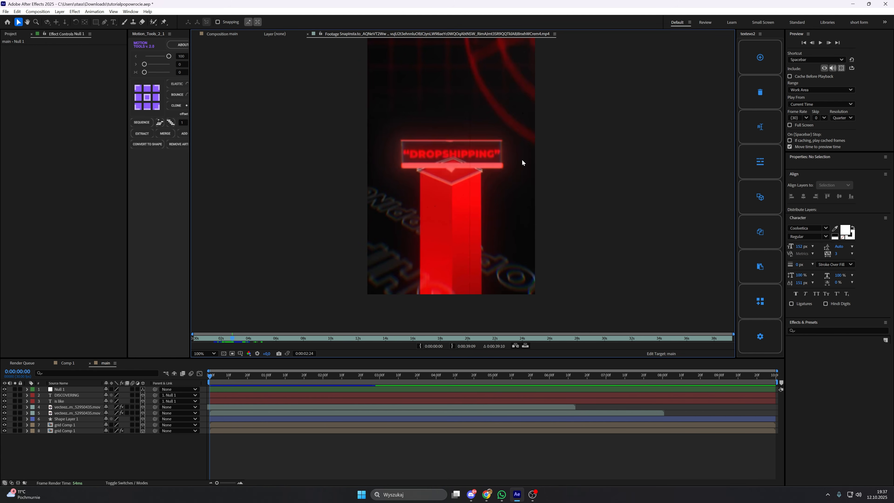
Return to the main composition, add a camera and parent it to a new null.
left_click(211, 34)
right_click(187, 356)
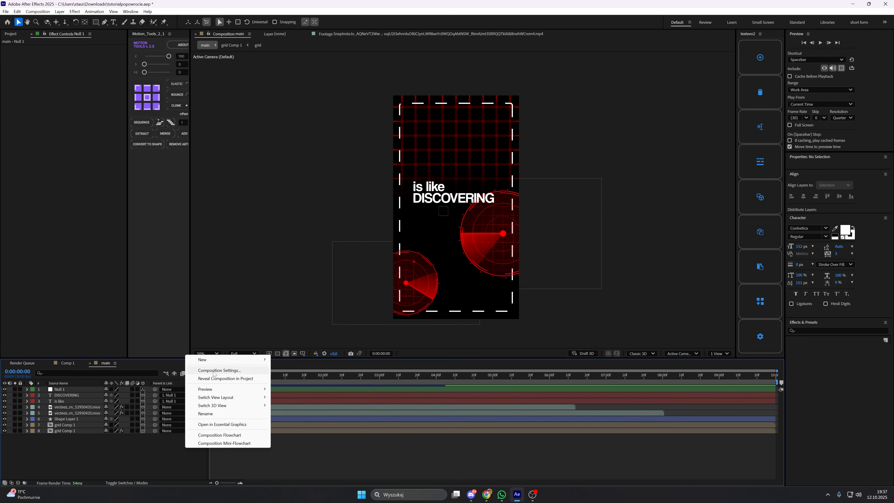
mouse_move(216, 361)
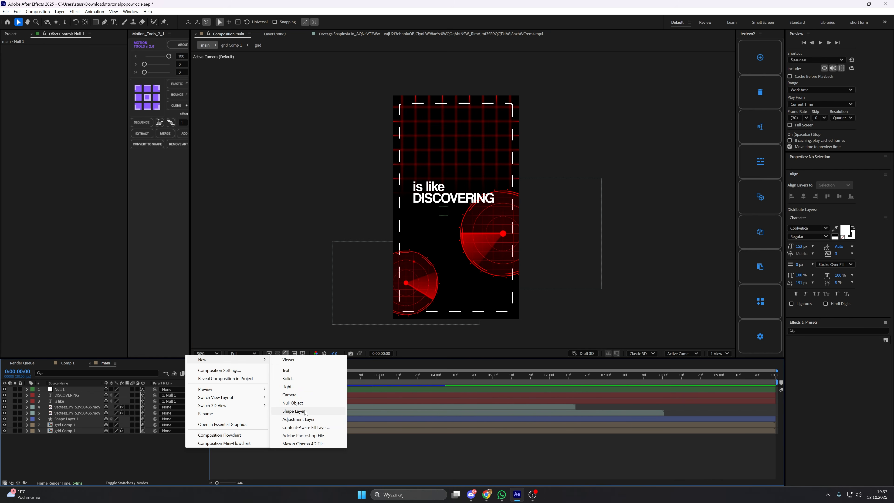
left_click(291, 394)
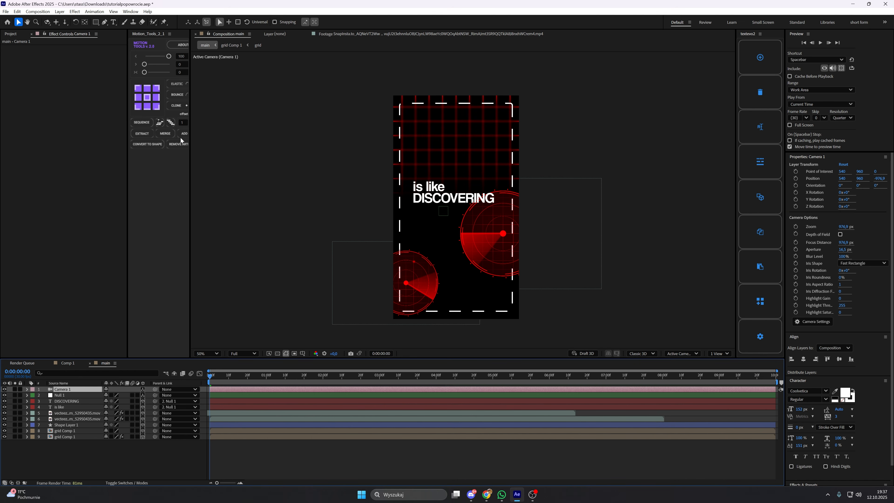
left_click(182, 136)
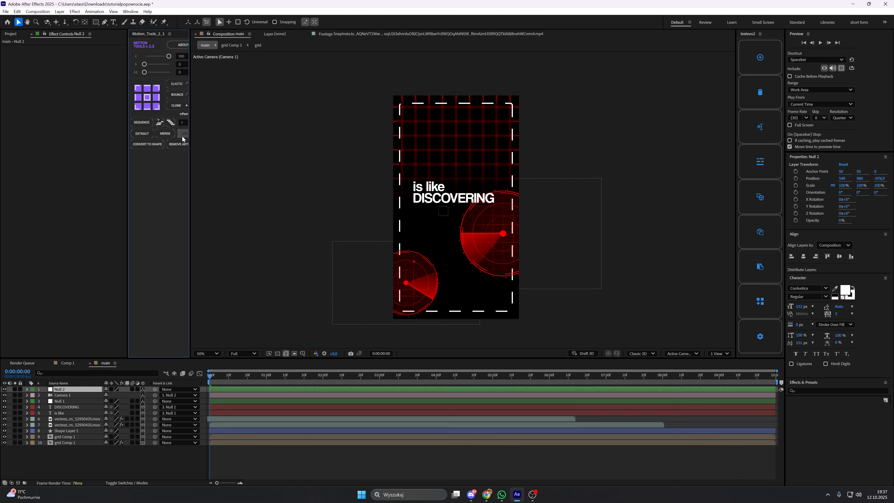
Keyframe the camera null's position for a pull-back, with Z at -630,9 at 0:00 and -976,9 at 2:04.
key("p")
left_click(44, 396)
left_click(341, 461)
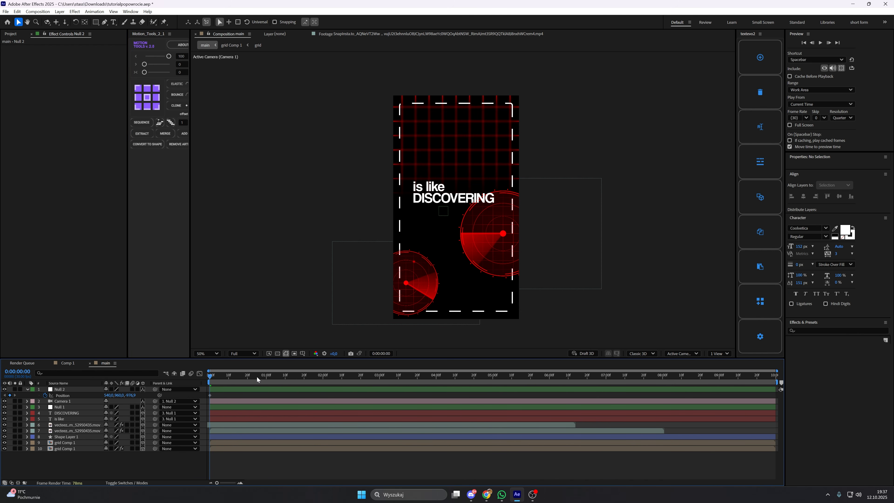
left_click_drag(256, 375, 331, 378)
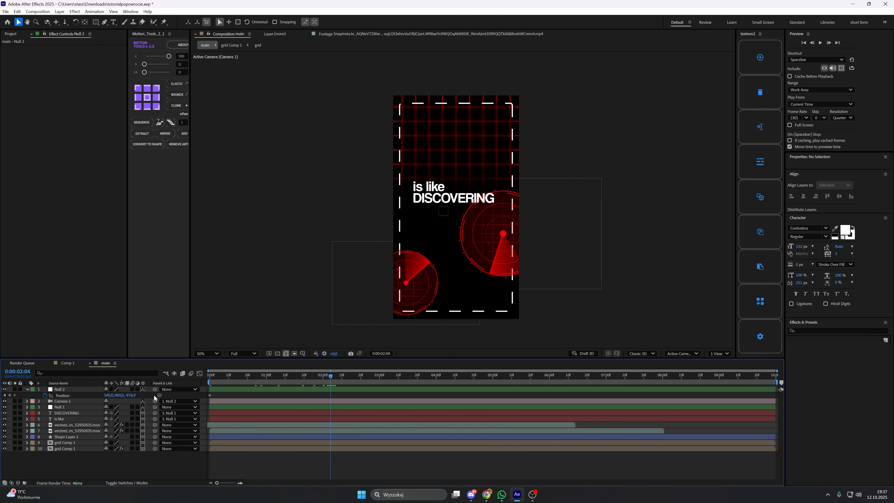
left_click(10, 395)
left_click(4, 395)
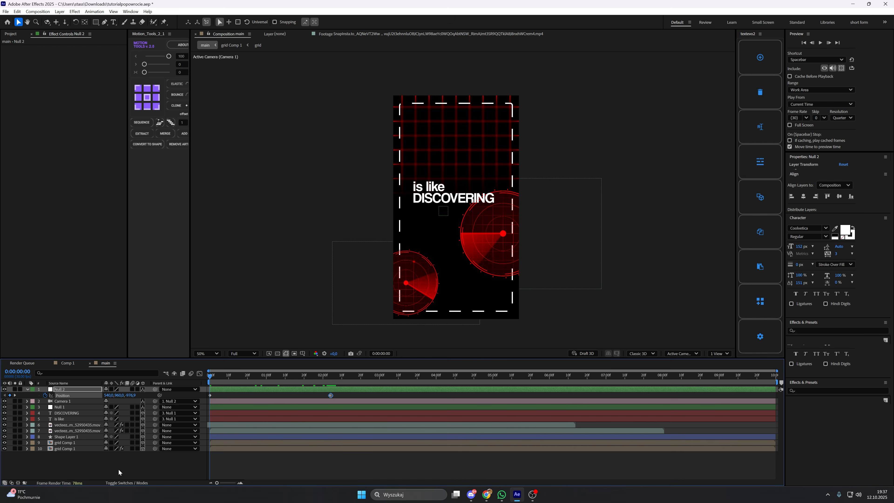
left_click(119, 471)
Shift the text null slightly right so both lines fit within the composition at the closest camera position, and scrub the start.
left_click(84, 407)
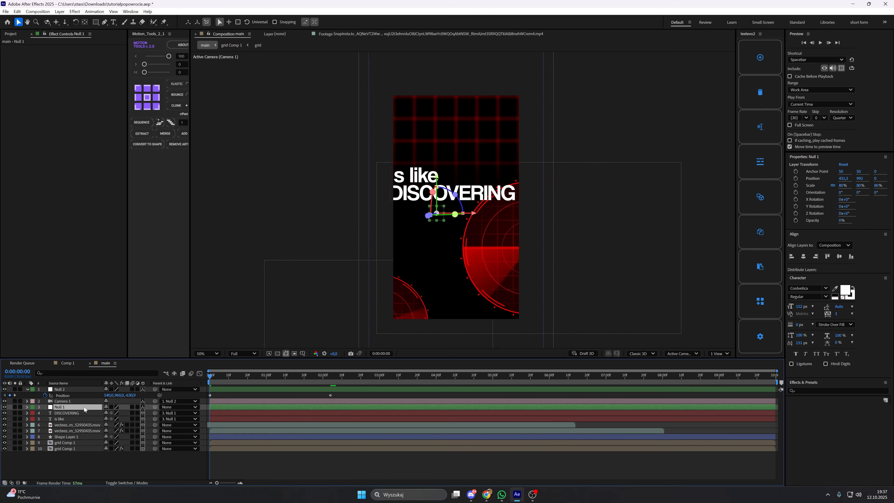
left_click_drag(476, 214, 479, 214)
mouse_move(210, 379)
left_mouse_down()
mouse_move(312, 383)
mouse_move(201, 382)
left_mouse_up()
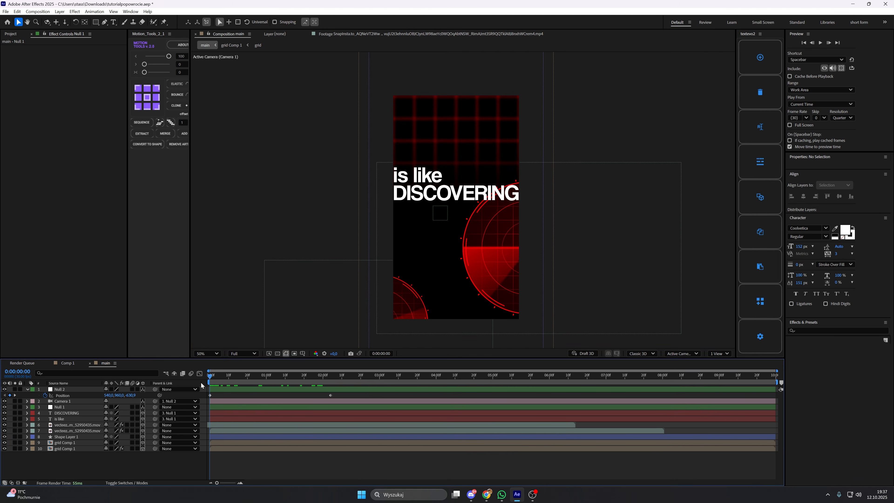
Reshape the speed curve of the camera null's position keyframes so the move starts fast and slows to a gradual stop.
left_click(210, 396)
key("shift+F3")
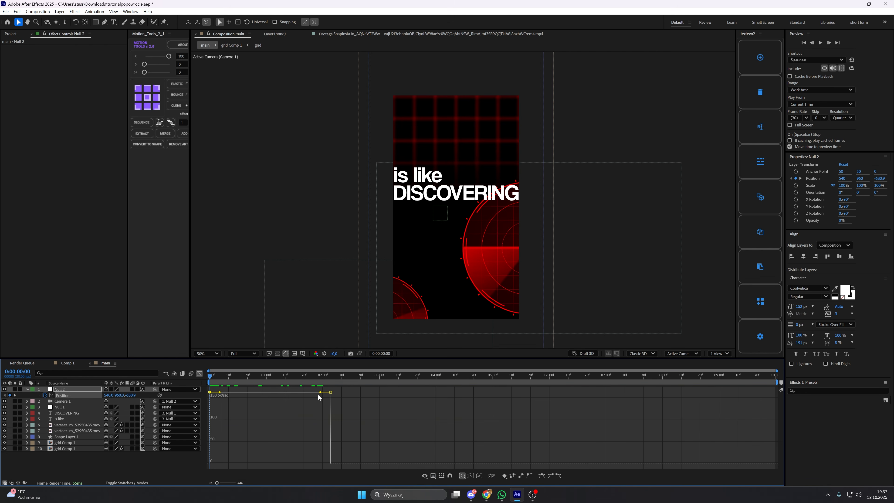
left_click_drag(320, 392, 269, 463)
left_click_drag(220, 447, 217, 398)
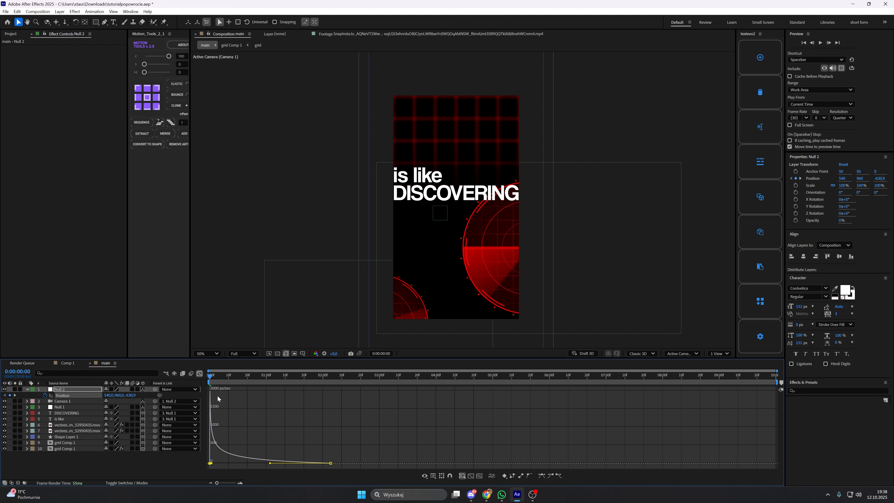
left_click(199, 373)
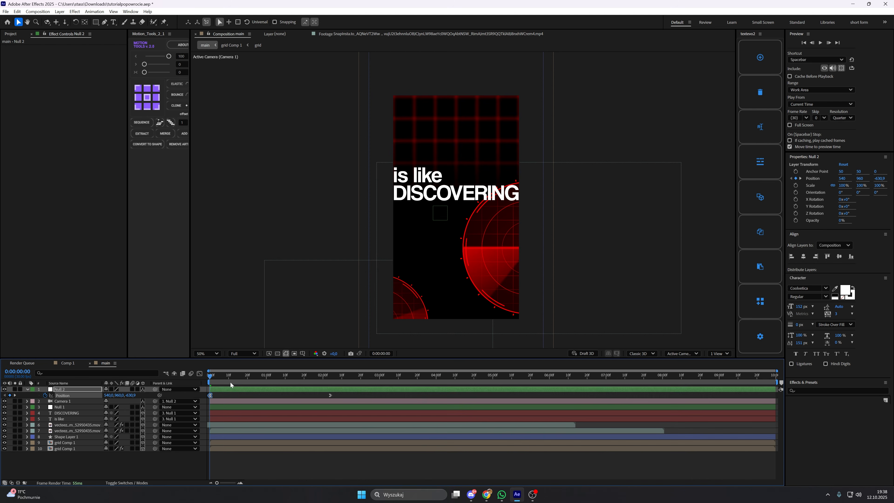
Shorten the work area to about four seconds and preview the camera move.
key("space")
left_click_drag(774, 381, 431, 381)
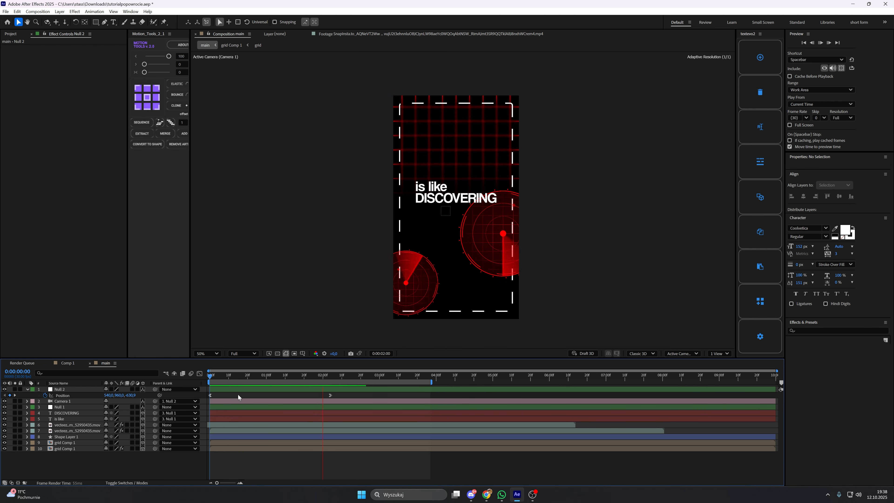
key("space")
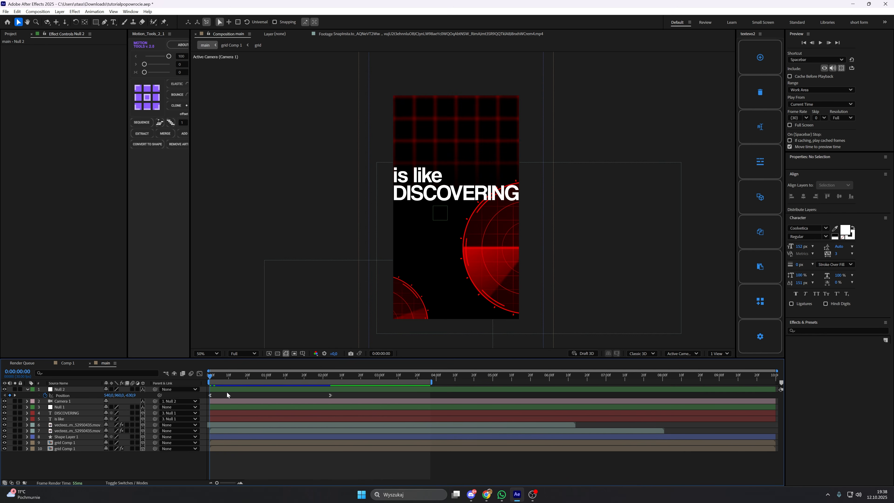
Set the camera null's starting Z position to -776,9, move its ending keyframe to about 0:20 and preview the pull-back.
left_click_drag(131, 395, 82, 410)
left_click_drag(330, 396, 247, 394)
left_click(210, 395)
key("space")
left_click(261, 395)
key("space")
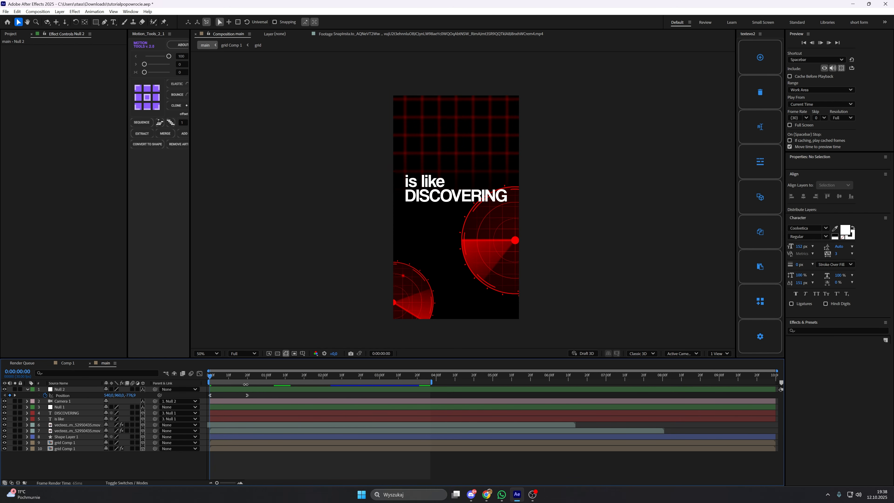
Compare the playback of the camera pull-back in the main composition with the opening of the reference footage.
left_click(384, 34)
left_click_drag(224, 339, 222, 338)
left_click(226, 34)
left_click_drag(242, 376, 187, 376)
key("space")
key("space")
key("space")
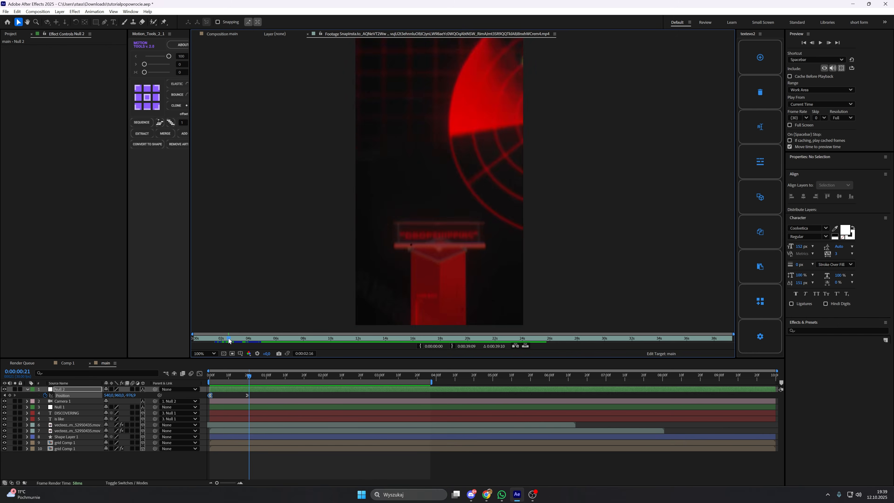
Examine frame by frame how the reference footage moves from the "is like DISCOVERING" text down to the "DROPSHIPPING" pillar.
mouse_move(228, 339)
left_mouse_down()
mouse_move(221, 338)
mouse_move(232, 337)
left_mouse_up()
key("comma")
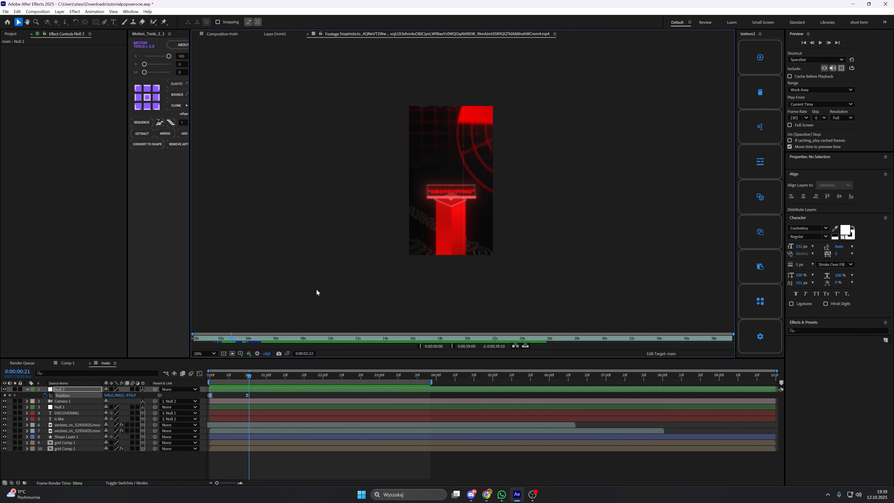
key("period")
mouse_move(243, 339)
left_mouse_down()
mouse_move(214, 338)
mouse_move(230, 337)
left_mouse_up()
key("comma")
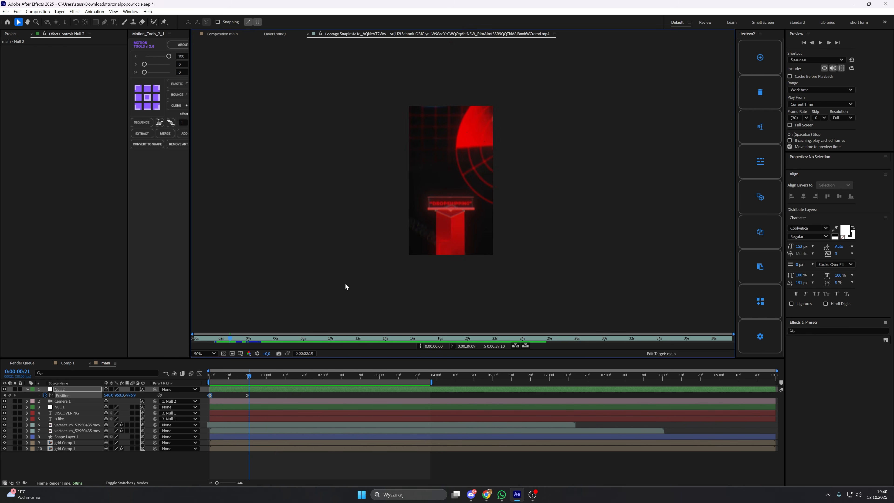
left_click_drag(230, 340, 222, 339)
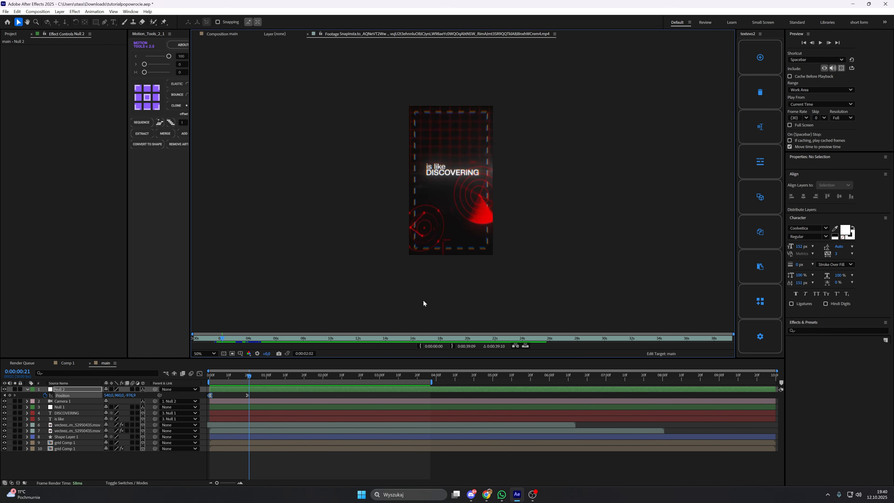
Examine the reference footage around the "DROPSHIPPING" pillar and "2013" shots, and view the pillar framing enlarged.
left_click_drag(227, 337, 232, 337)
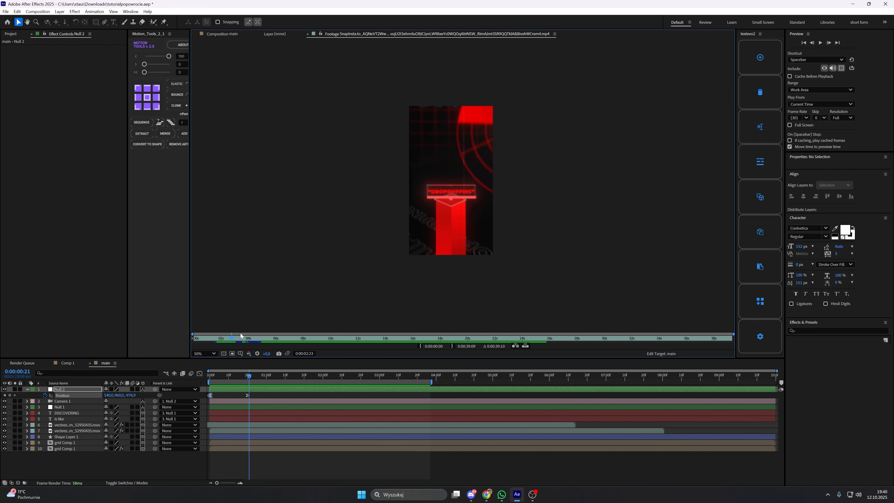
left_click(248, 337)
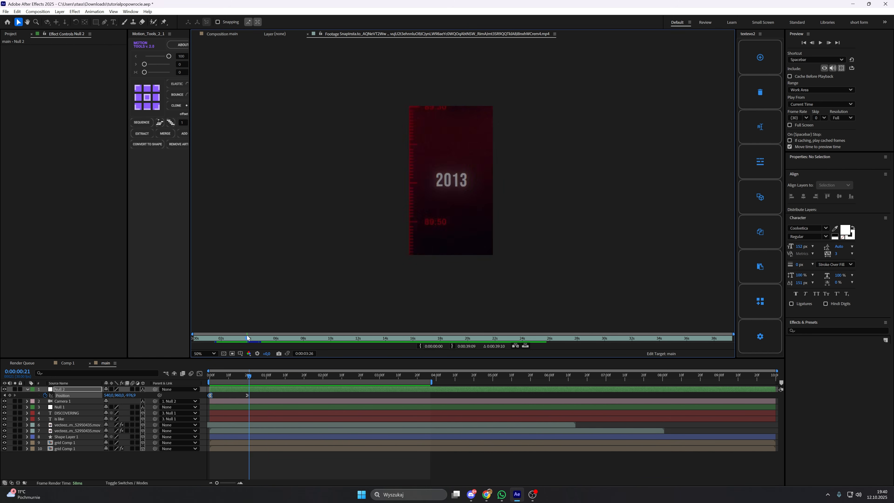
left_click_drag(248, 337, 230, 337)
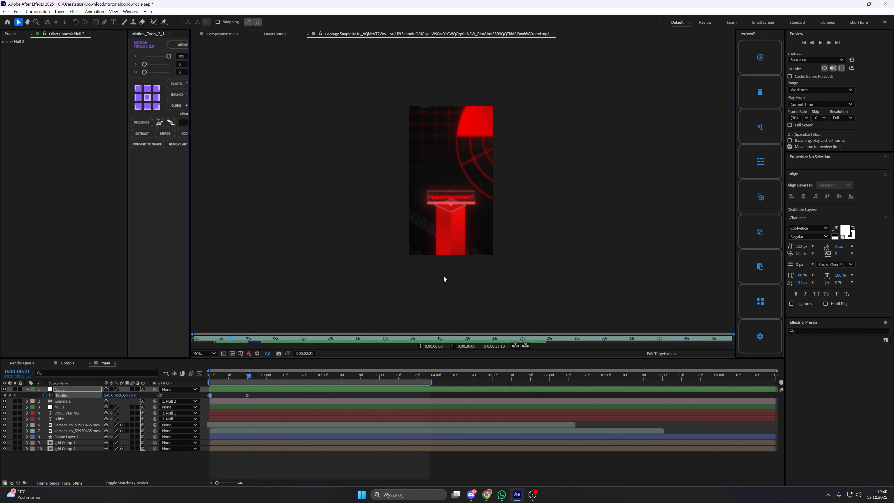
scroll(467, 221, "up", 1)
left_click_drag(462, 217, 454, 186)
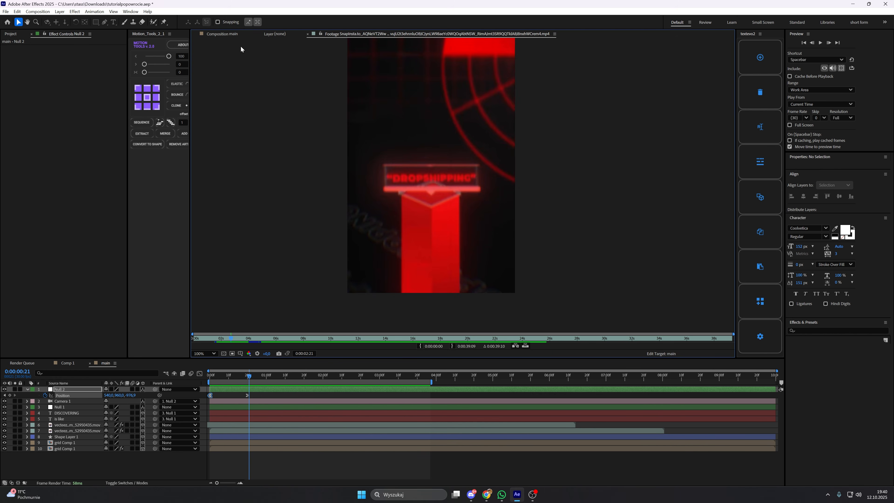
Place a composition marker at 0:00:01:10 in the main composition.
left_click(233, 34)
left_click_drag(250, 376, 285, 388)
left_click(290, 394)
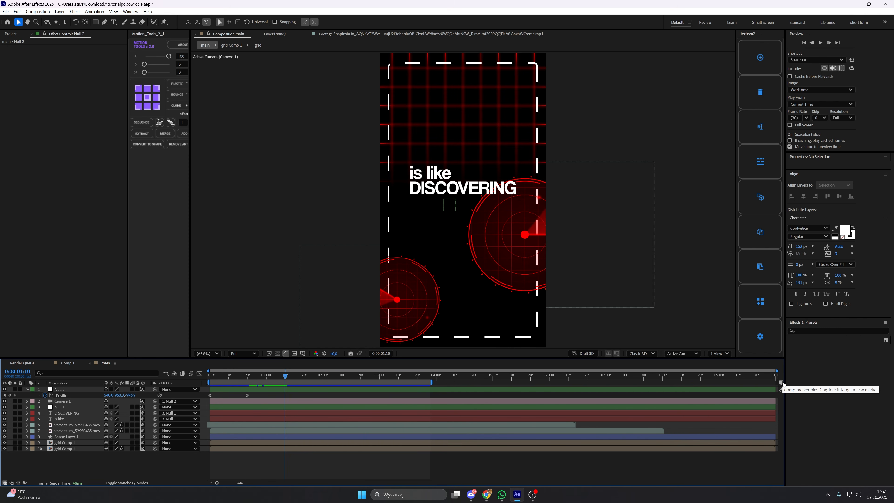
left_click_drag(781, 383, 288, 382)
Add a parent null for Null 2 and keyframe its Position from around 0:11 to about 540, 1379, -414,9 at 0:00:02:07.
left_click(267, 393)
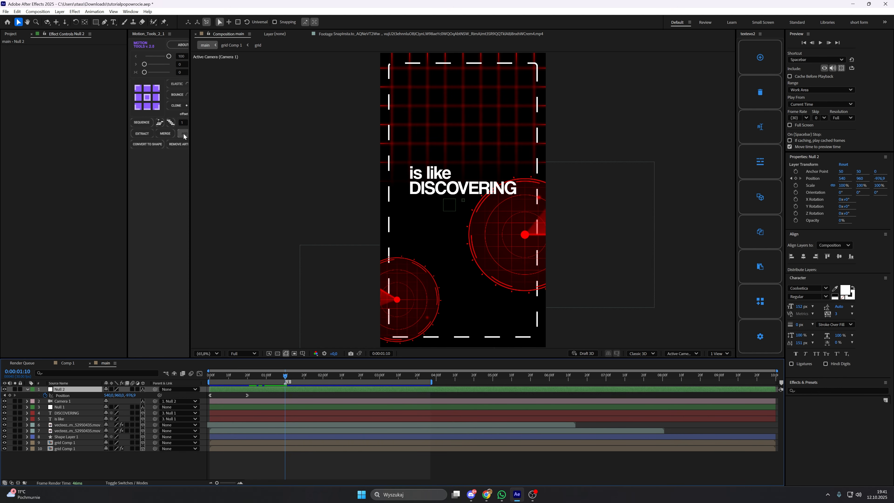
left_click(183, 133)
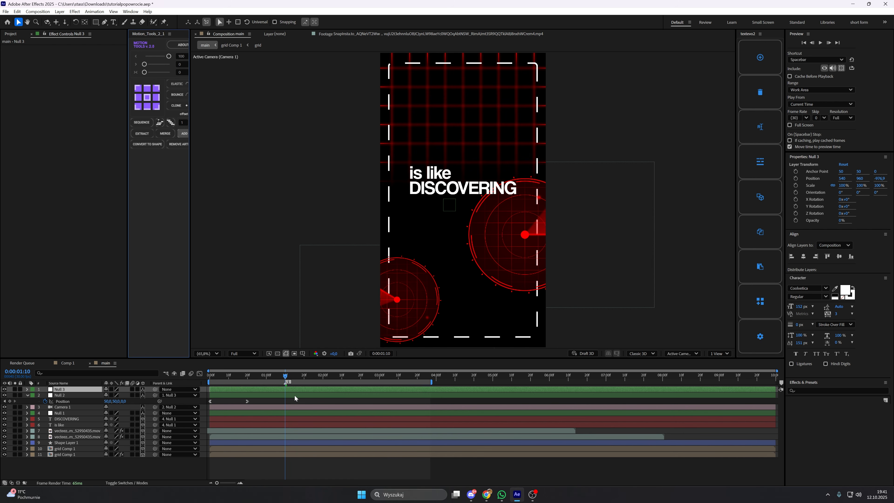
key("p")
left_click_drag(286, 377, 337, 382)
left_click(45, 395)
left_click(10, 395)
left_click_drag(131, 394, 242, 391)
scroll(432, 322, "down", 1)
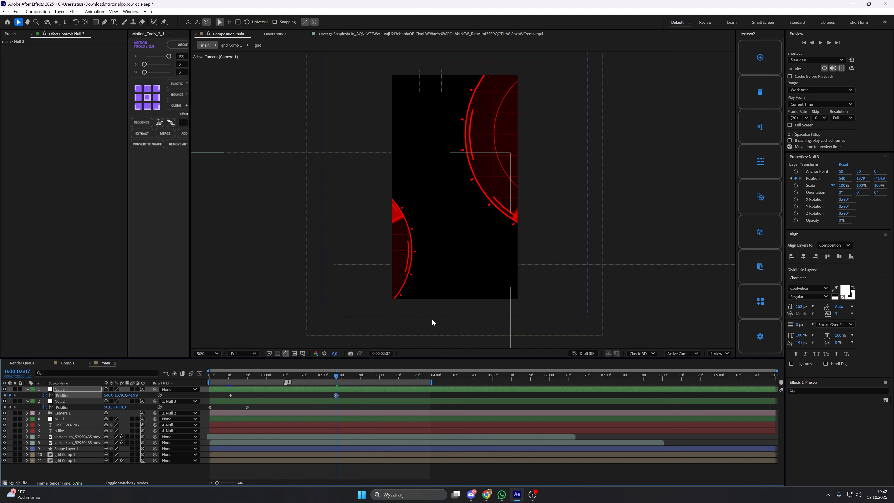
Move the lower radar to about 120,7, 1558,2 with Z about -180 and set its scale to 31%.
left_click(87, 438)
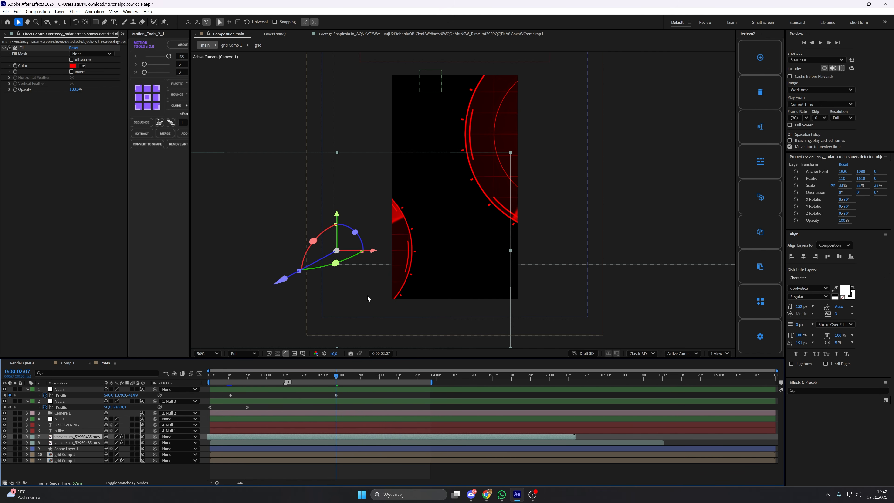
key("p")
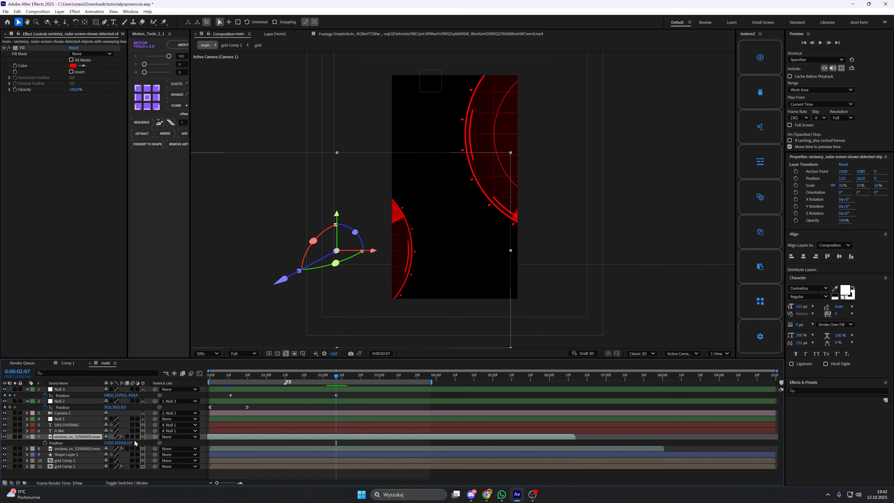
left_click_drag(132, 444, 66, 442)
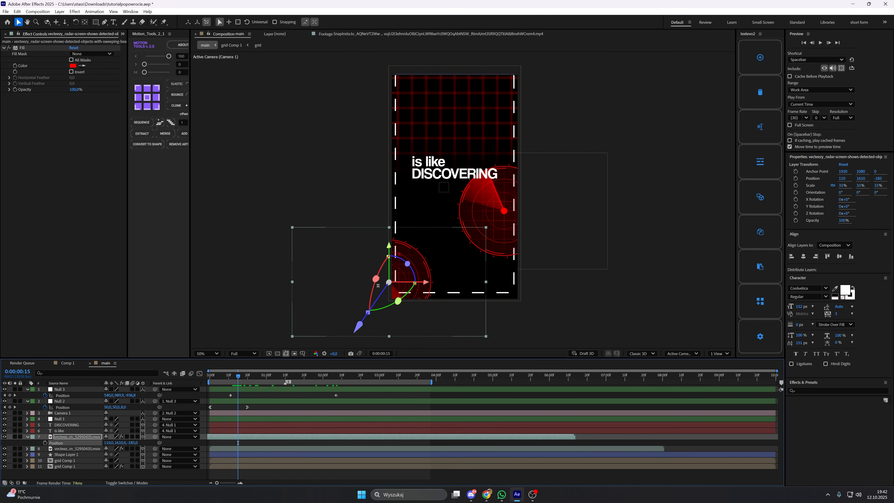
left_click_drag(420, 266, 422, 257)
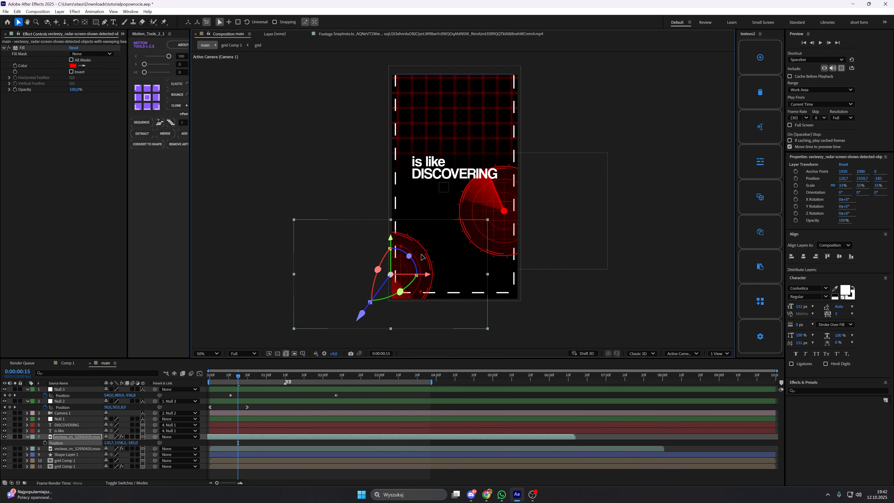
left_click(239, 376)
left_click(116, 442)
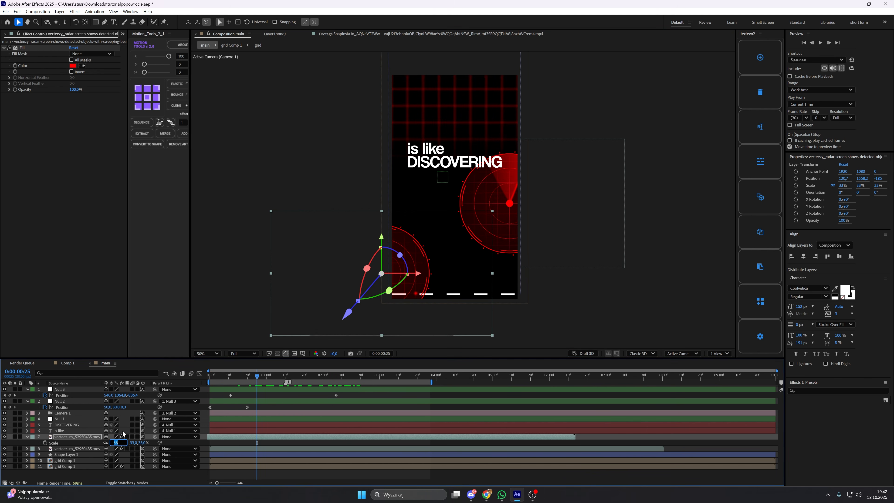
type("31")
key("Return")
key("space")
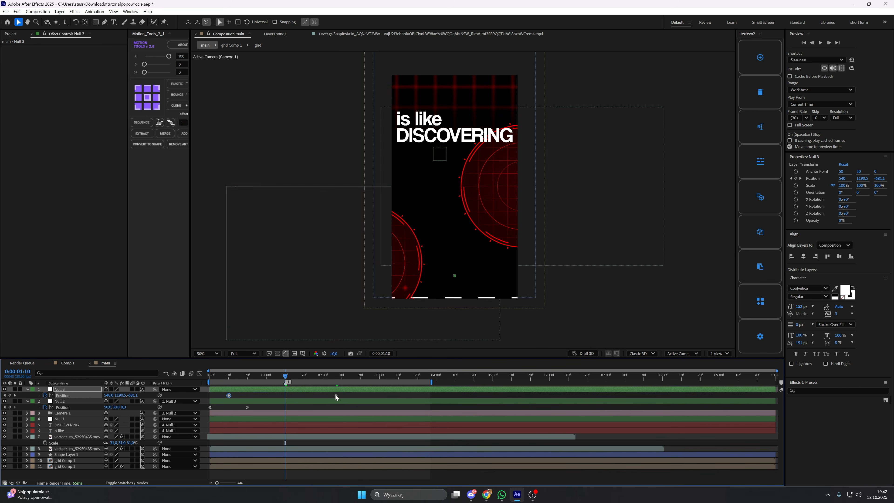
Ease the parent null's Position keyframes, ending at about 0:00:02:10, so the speed peaks near the marker, and preview the move.
left_click_drag(336, 395, 341, 396)
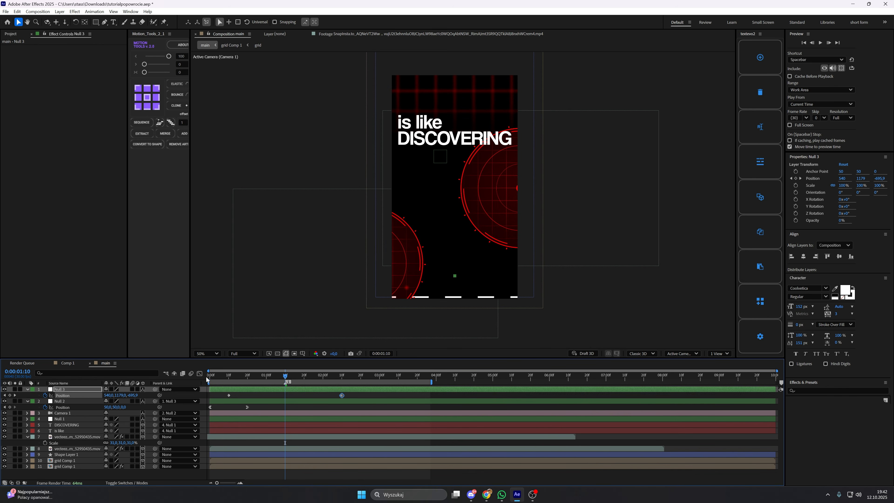
left_click(200, 373)
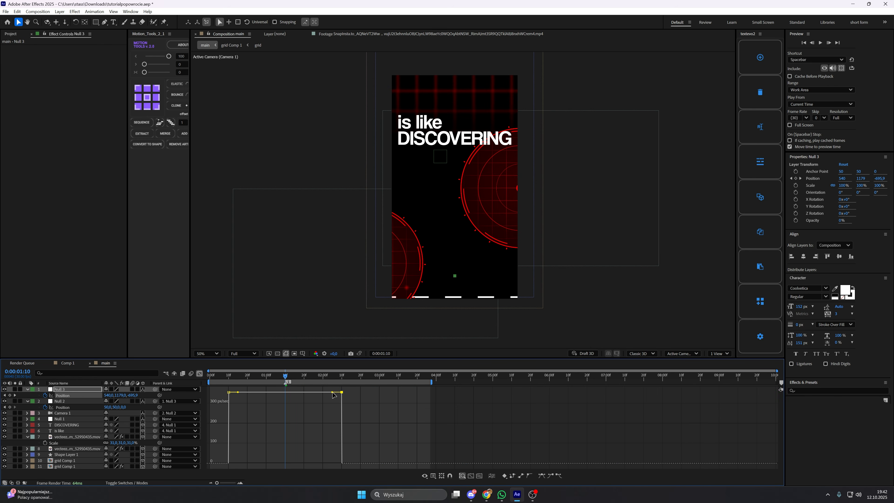
left_click_drag(332, 392, 290, 463)
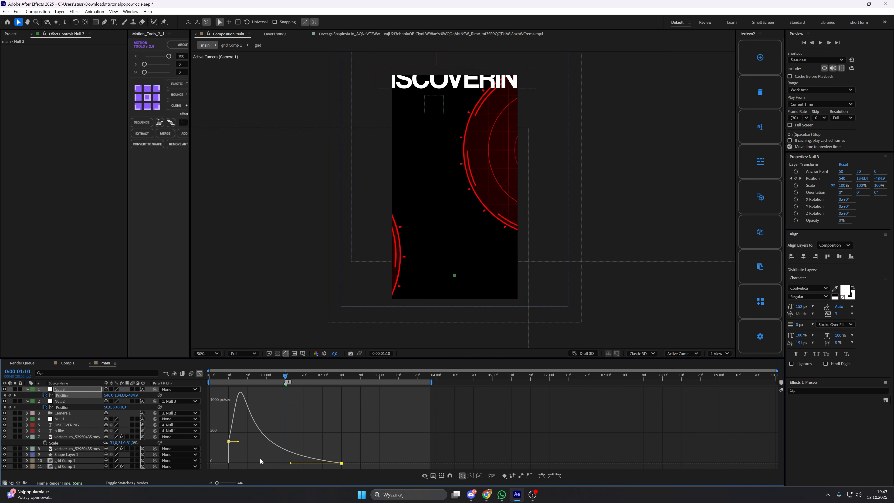
left_click_drag(238, 442, 296, 462)
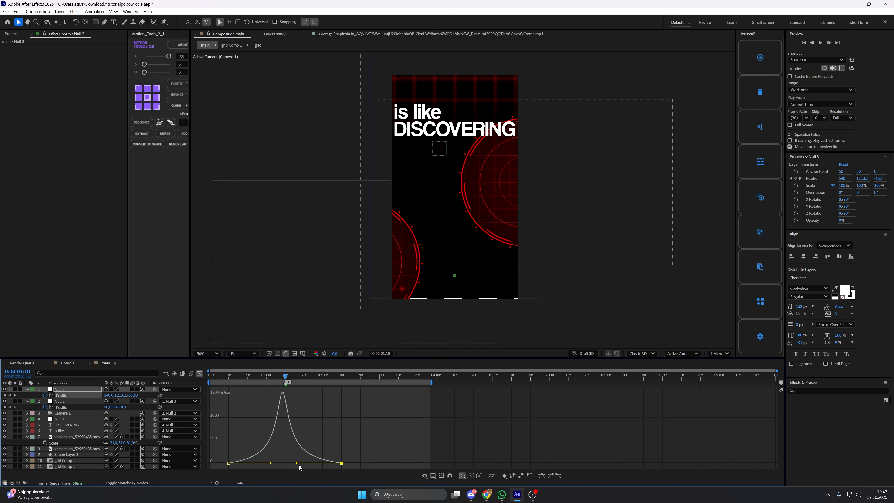
key("Home")
left_click(200, 373)
left_click(273, 408)
key("space")
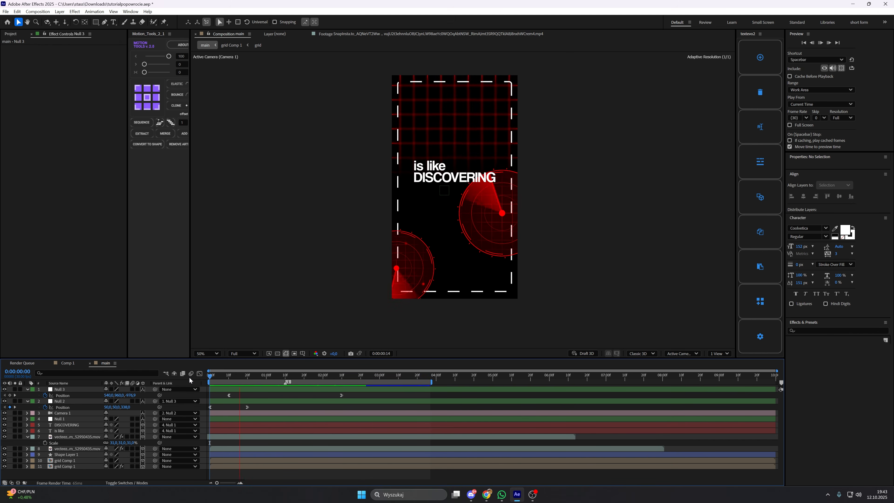
key("space")
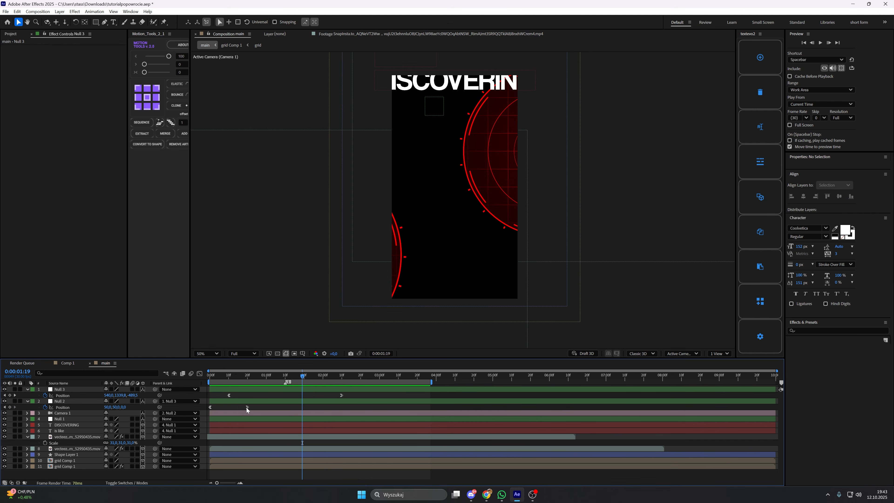
Slide the parent null's layer a few frames earlier so its downward camera move overlaps more with the pull-back.
left_click_drag(264, 390, 251, 392)
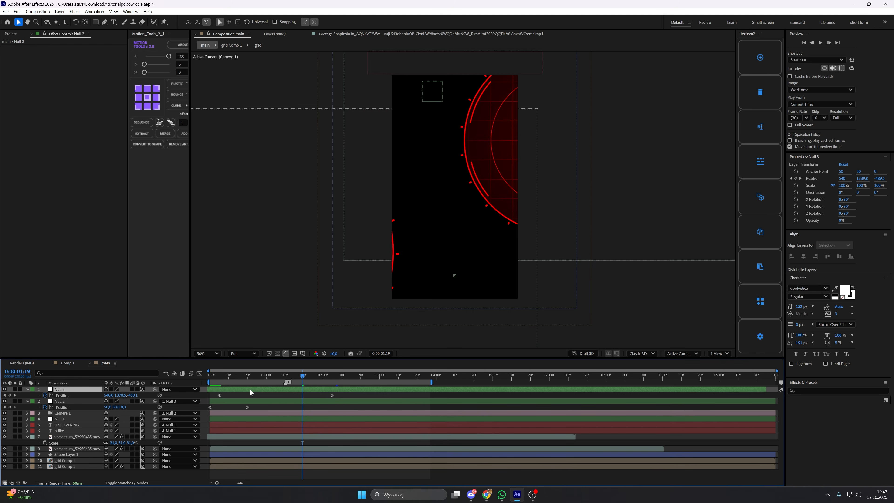
left_click(273, 380)
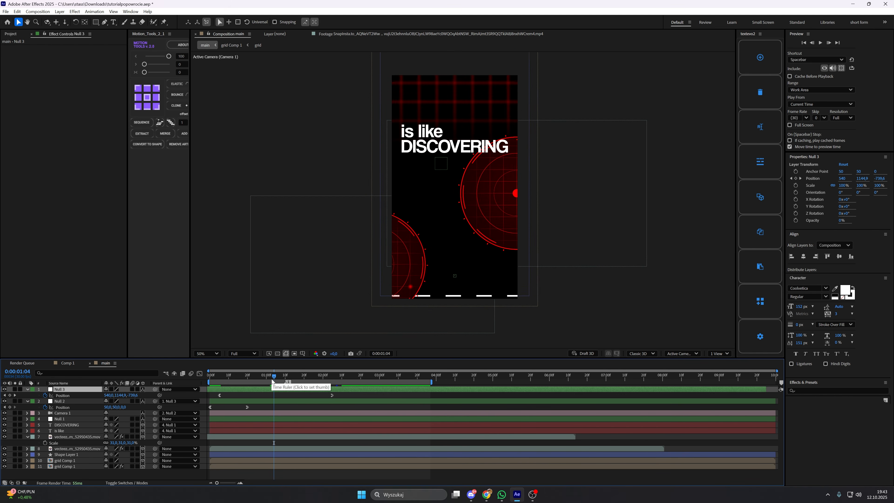
left_click(276, 380)
left_click(246, 407)
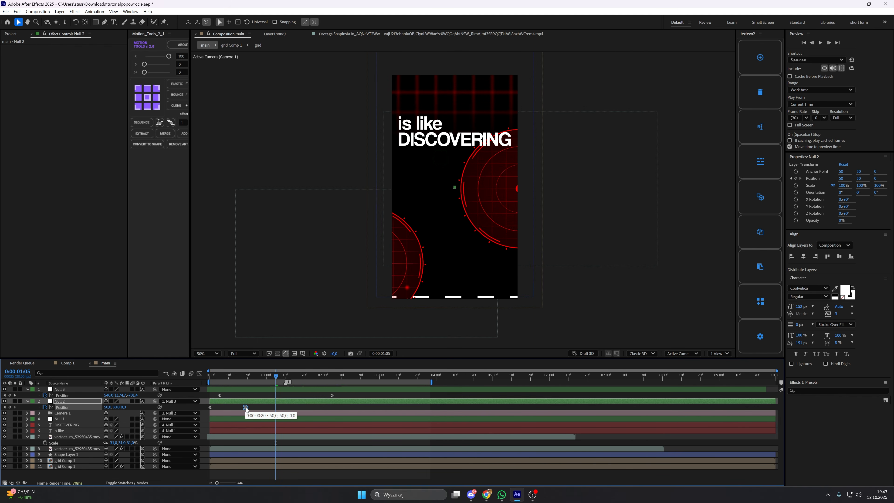
left_click_drag(246, 407, 247, 407)
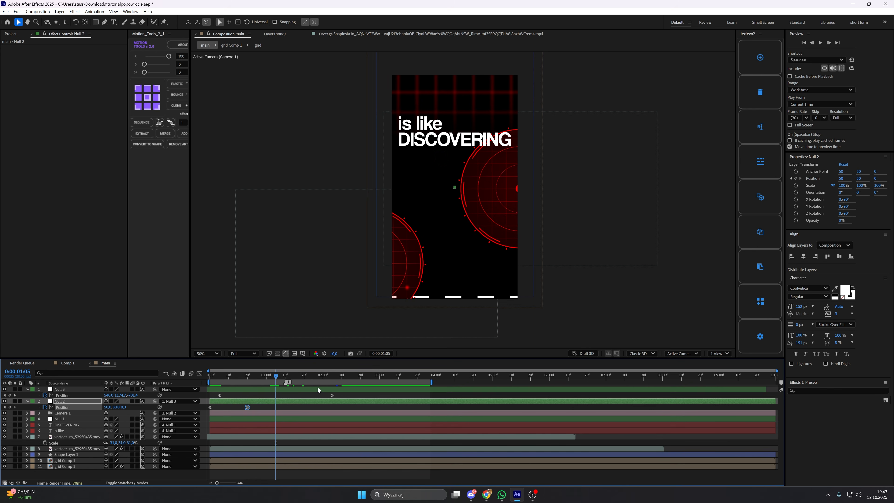
left_click_drag(318, 387, 319, 387)
left_click_drag(225, 397, 216, 393)
Move the composition marker to the peak of the parent null's speed curve and preview the camera move.
left_click(200, 373)
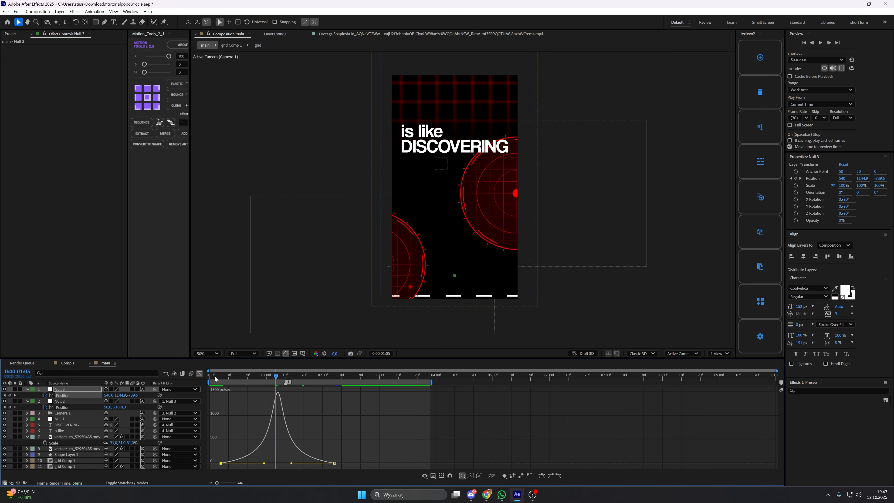
left_click(277, 376)
left_click_drag(288, 382, 273, 381)
left_click(271, 376)
left_click(200, 373)
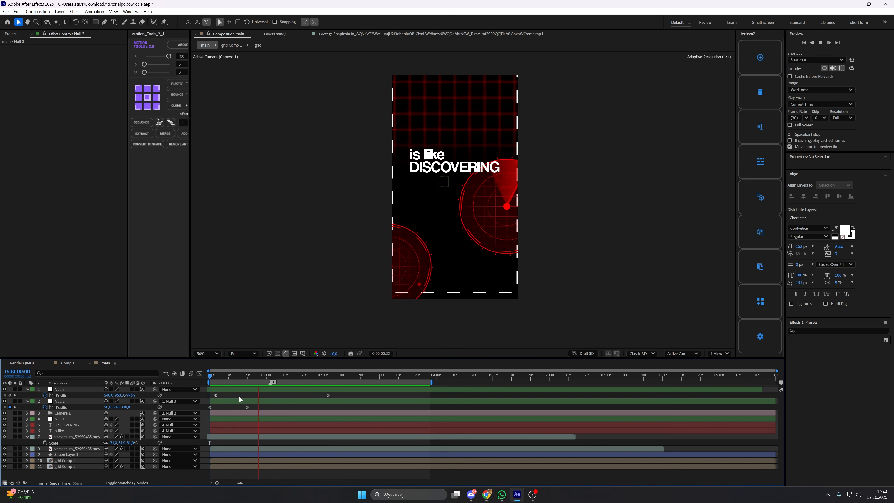
Bring the lower radar closer to the camera and reposition it at about 202,3, 1414,6, -309.
left_click(72, 436)
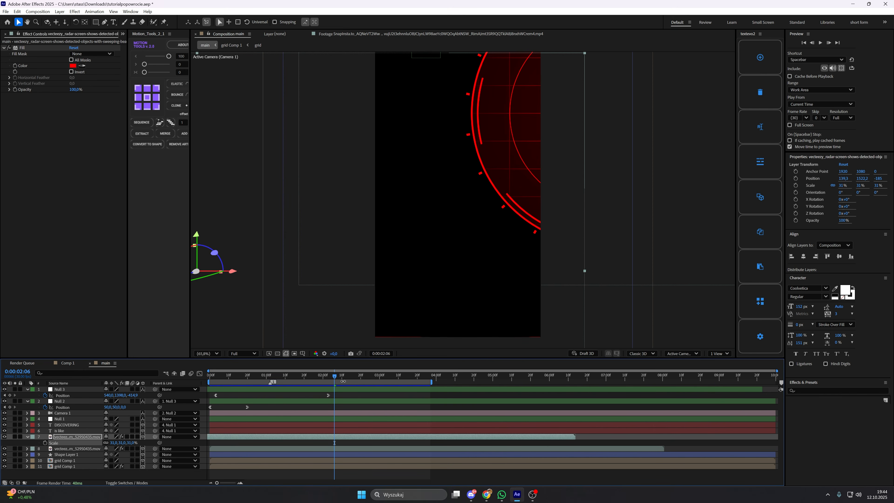
left_click(266, 375)
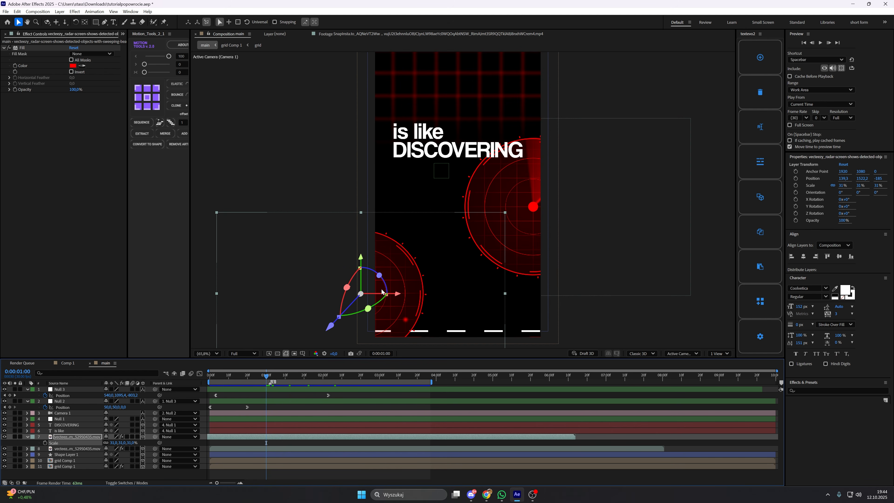
key("p")
left_click_drag(134, 444, 93, 450)
left_click_drag(388, 302, 406, 273)
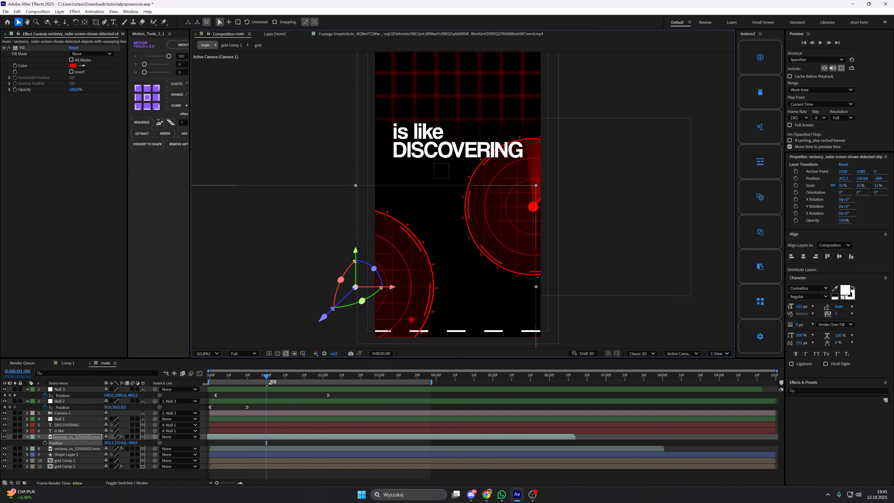
Scale the lower radar down to 21% and shift it horizontally to about X 270,7.
key("s")
left_click_drag(114, 443, 111, 444)
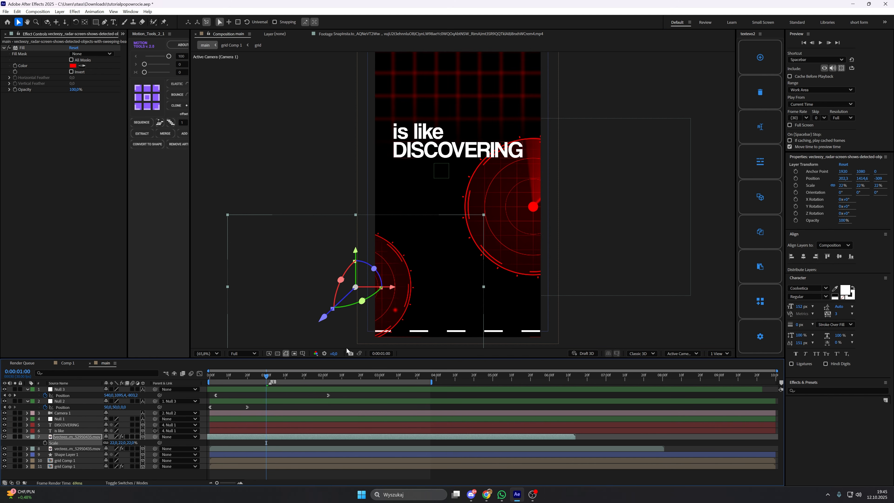
mouse_move(437, 300)
left_mouse_down()
mouse_move(455, 302)
mouse_move(422, 300)
left_mouse_up()
left_click(115, 442)
key("BackSpace")
type("21")
key("Return")
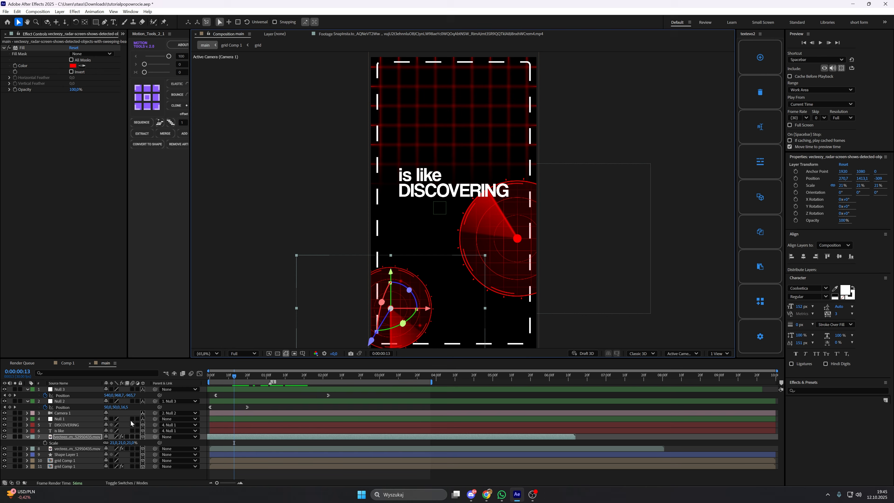
Raise the null controlling the "is like DISCOVERING" text to about Y 943.
left_click(59, 418)
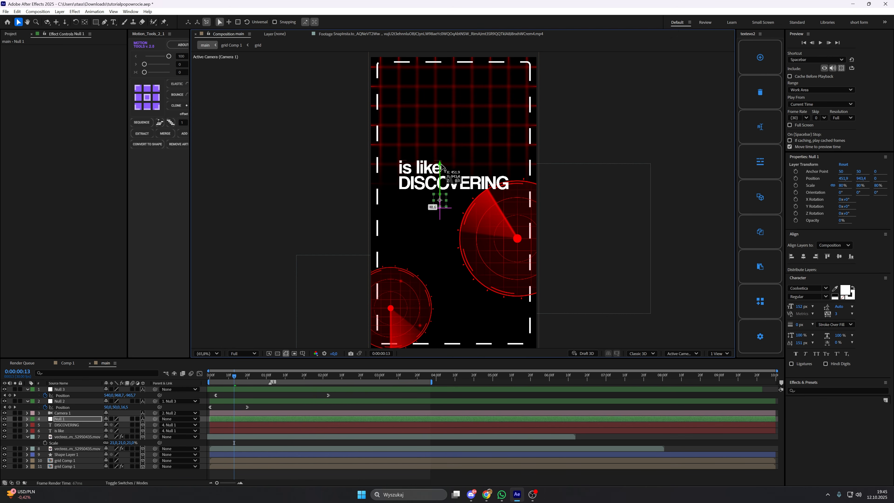
left_click(243, 375)
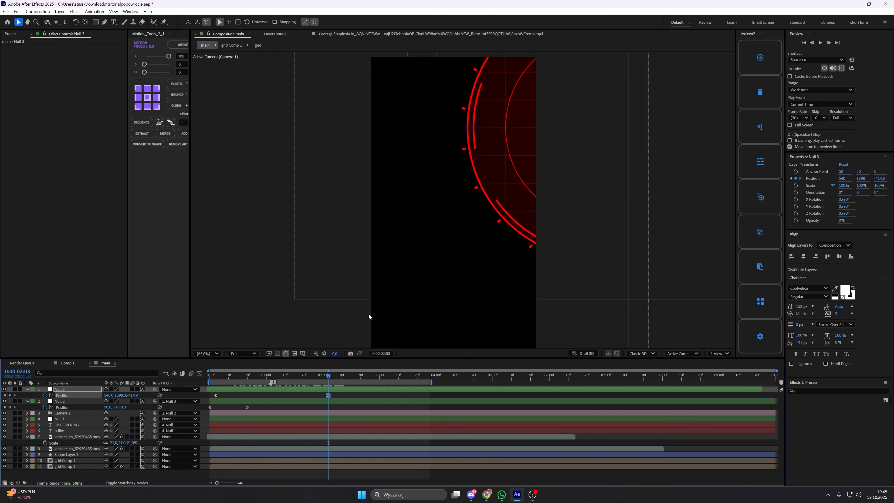
Set Null 3's ending Position keyframe at 0:00:02:03 to about 540, 1439, -392 and preview the camera move from the start.
left_click_drag(121, 395, 146, 386)
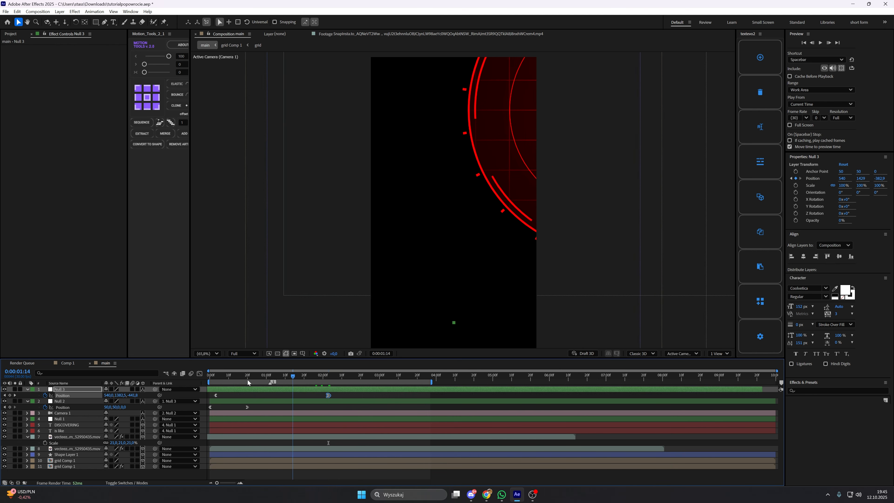
key("Home")
left_click(243, 394)
key("space")
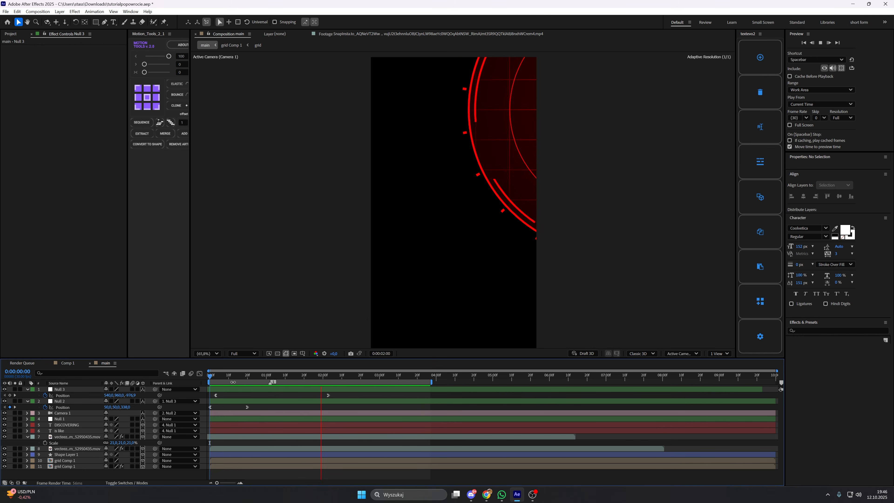
Delay the "DISCOVERING" text layer so it starts at about 0:00:00:14, and preview the animation from the start.
left_click_drag(270, 375, 216, 379)
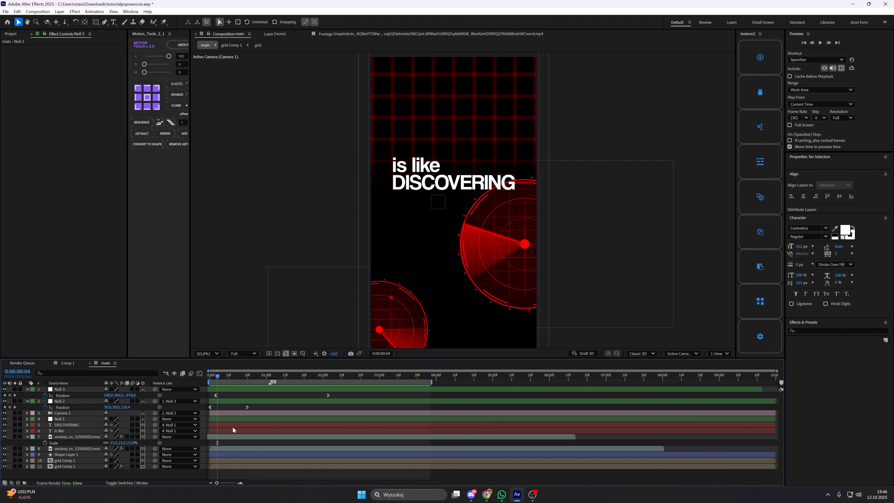
left_click_drag(217, 376, 214, 376)
left_click_drag(214, 375, 237, 378)
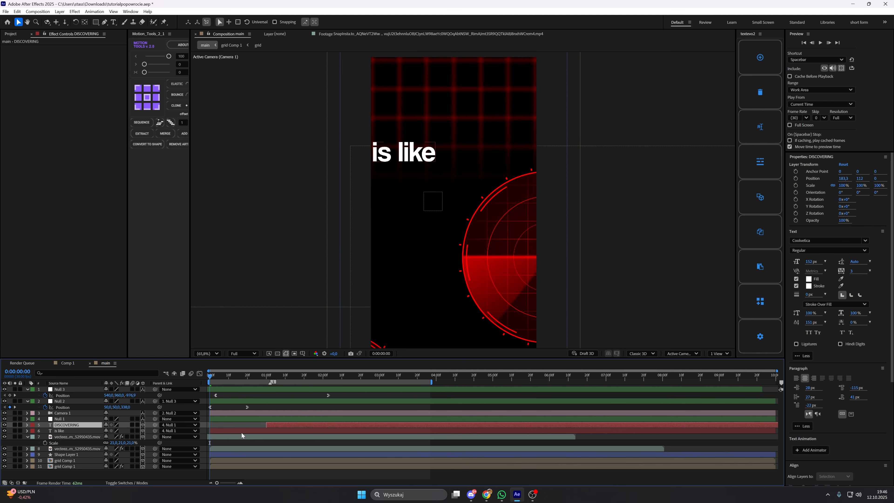
left_click(218, 378)
left_click_drag(289, 426, 258, 426)
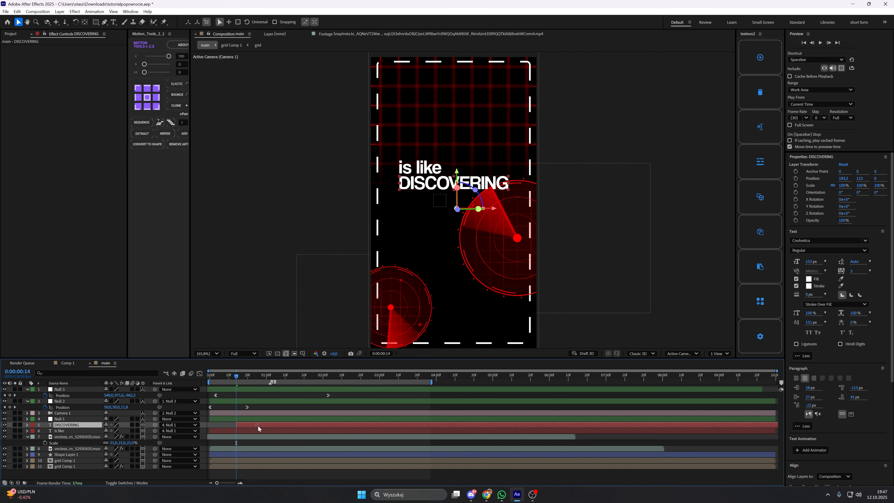
left_click_drag(237, 375, 205, 385)
left_click(225, 427)
key("space")
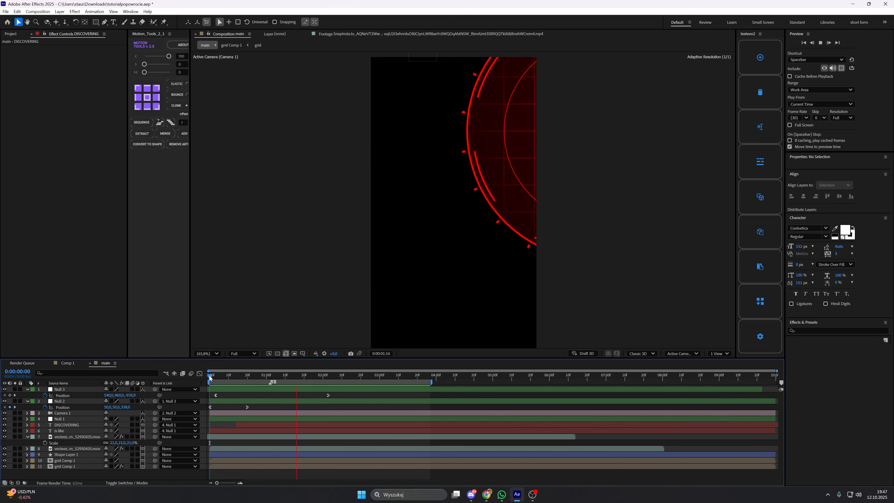
Retime the text layers so "is like" starts at about frame 4 and "DISCOVERING" at about frame 10, then preview them.
left_click_drag(208, 375, 179, 374)
left_click(241, 426)
key("[")
left_click(218, 424)
key("space")
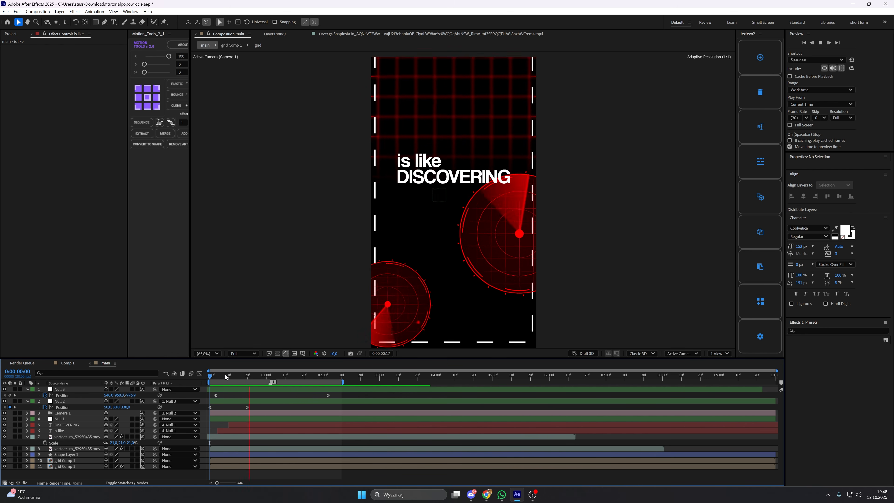
Shift Null 3's Position keyframes earlier so the camera move begins at 0:00:00:00, and review it up to 0:00:01:08.
key("h")
left_click(237, 398)
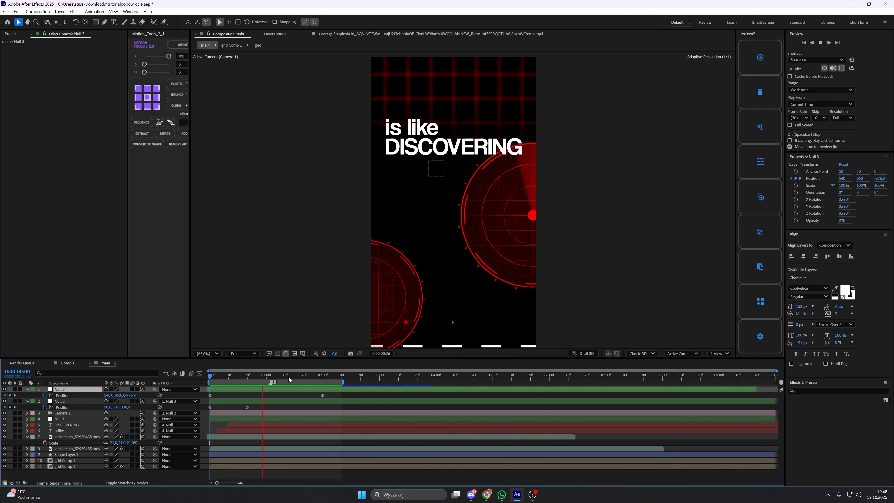
mouse_move(291, 376)
left_mouse_down()
mouse_move(216, 376)
mouse_move(281, 375)
left_mouse_up()
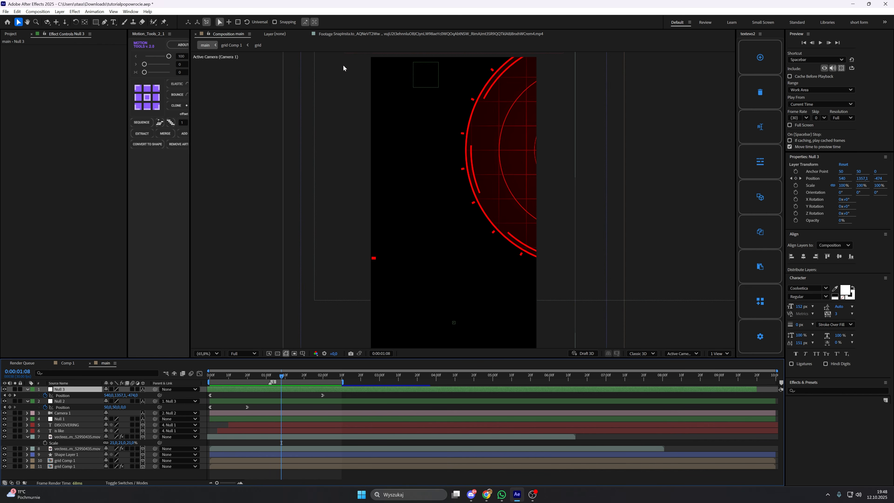
Examine the "DROPSHIPPING" pillar in the reference footage around 0:00:02:23.
left_click(362, 34)
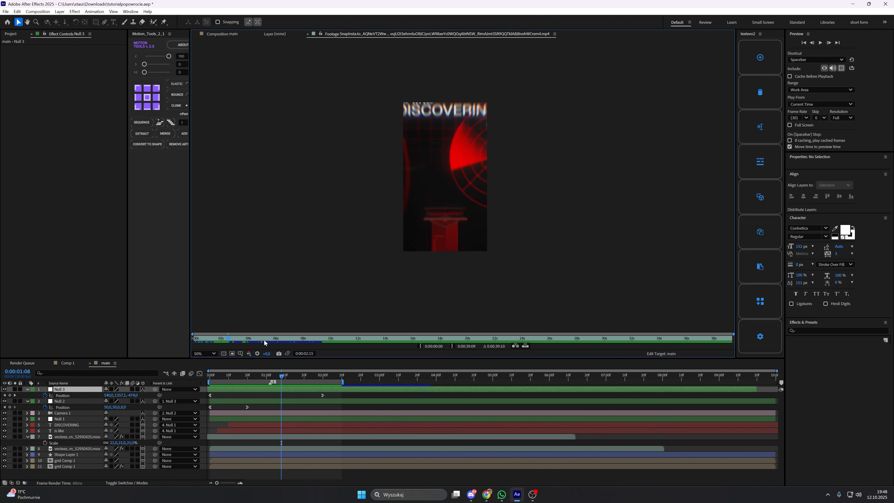
left_click_drag(229, 339, 231, 336)
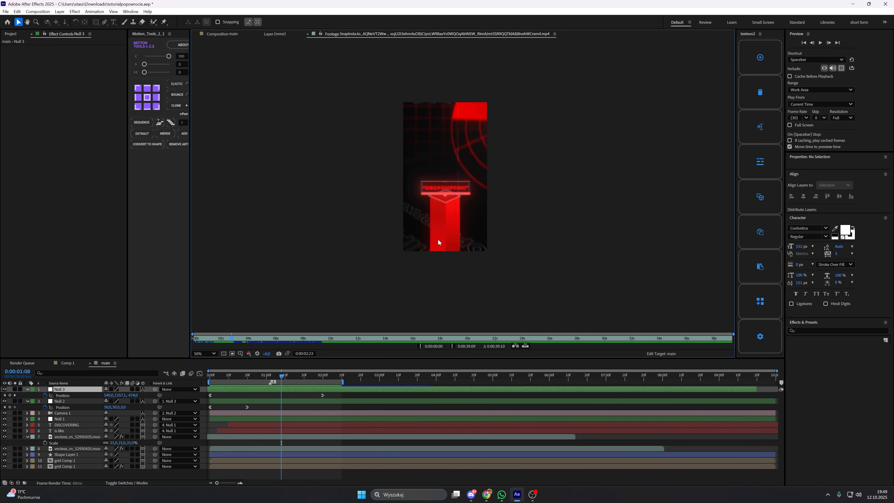
key("period")
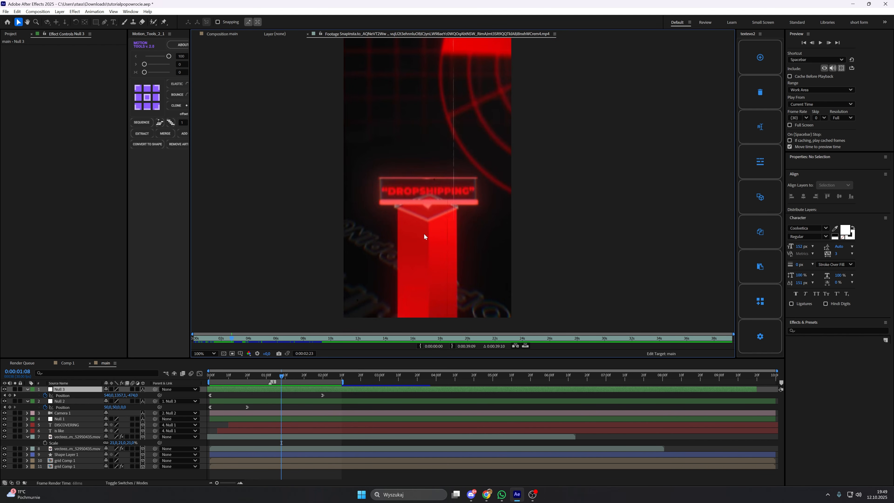
Return to the main composition and collapse the expanded properties of the nulls and the radar layer.
left_click(228, 35)
left_click(649, 352)
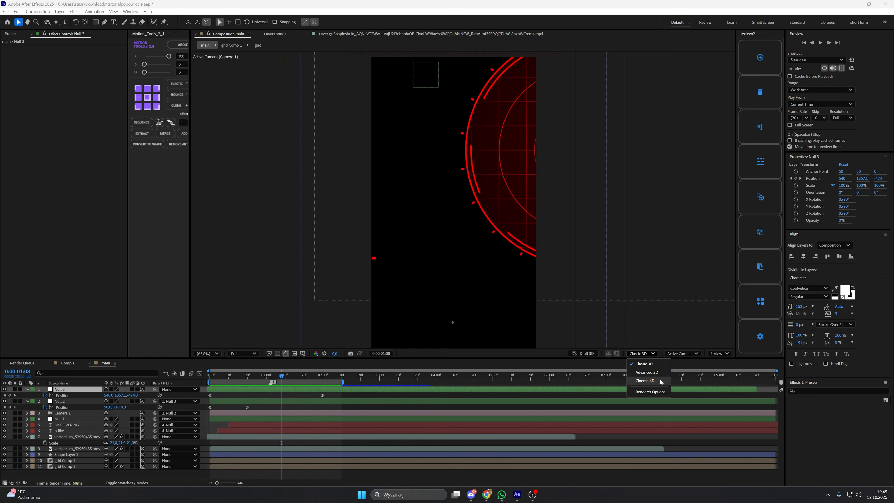
left_click(27, 401)
left_click(27, 390)
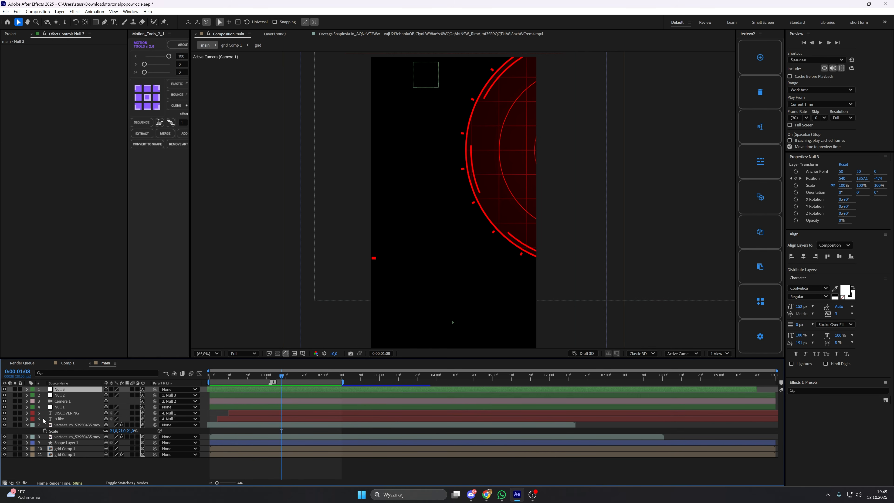
left_click(28, 425)
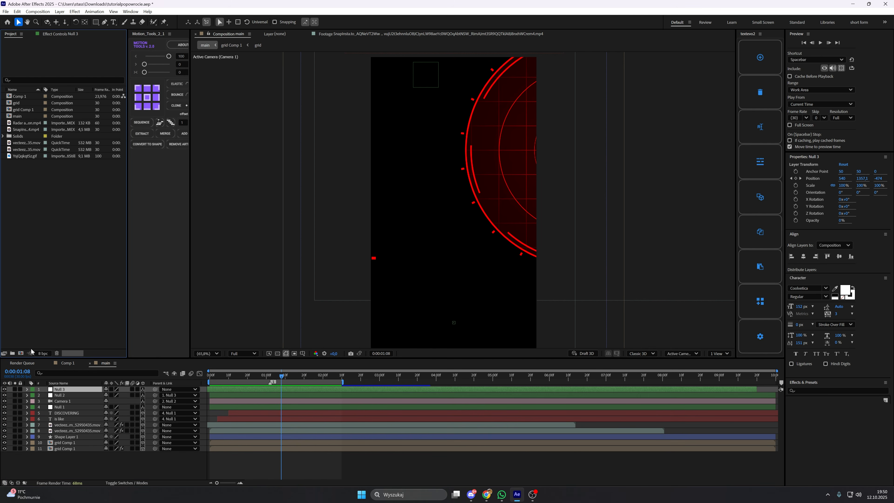
left_click(21, 353)
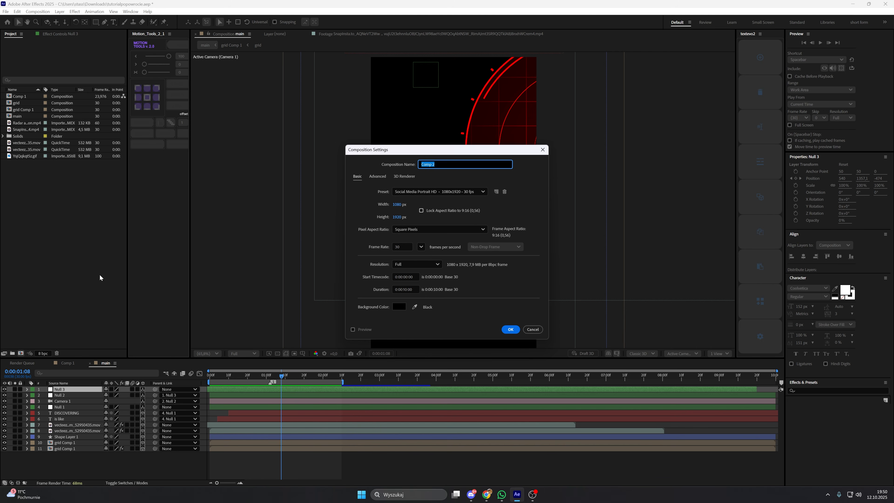
left_click(543, 149)
left_click(641, 353)
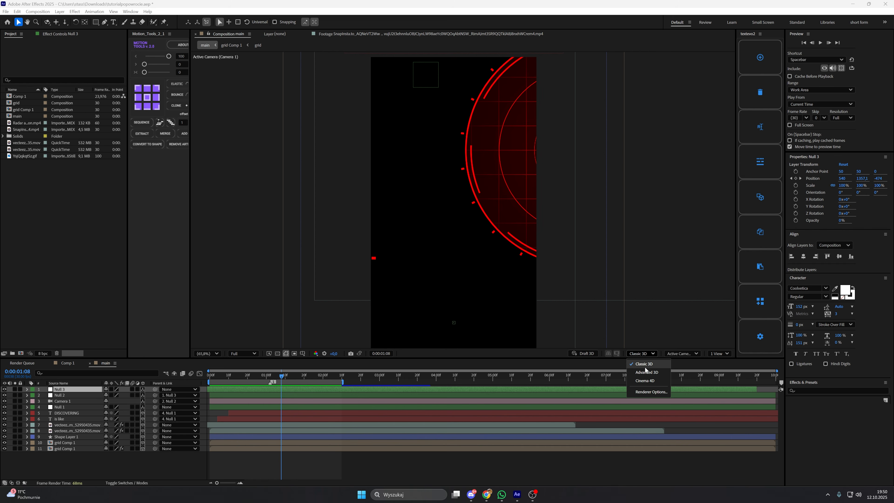
left_click(577, 458)
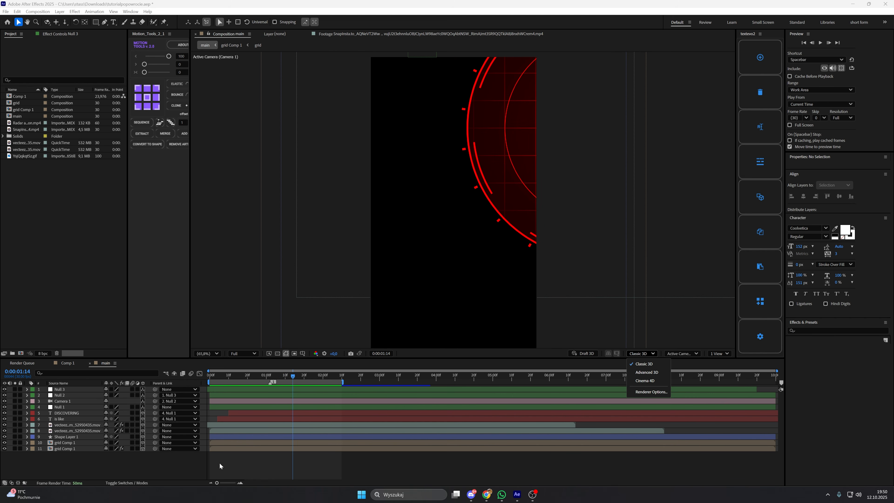
left_click_drag(121, 469, 136, 442)
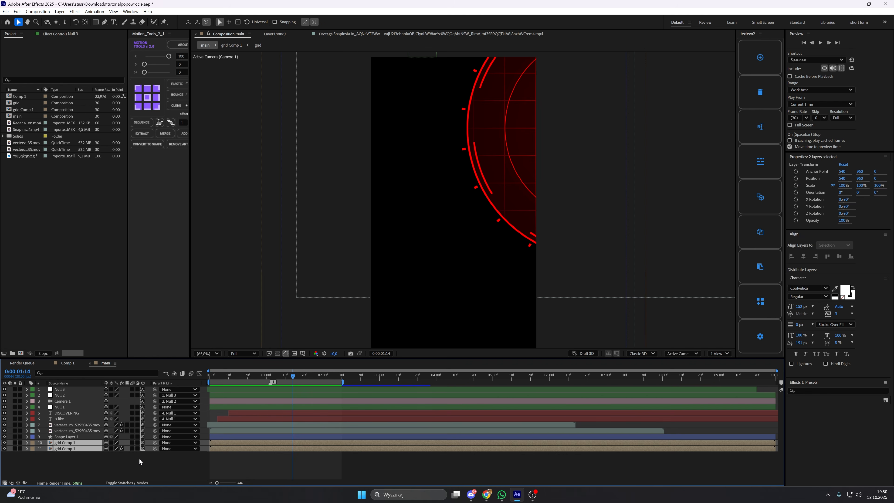
left_click(142, 460)
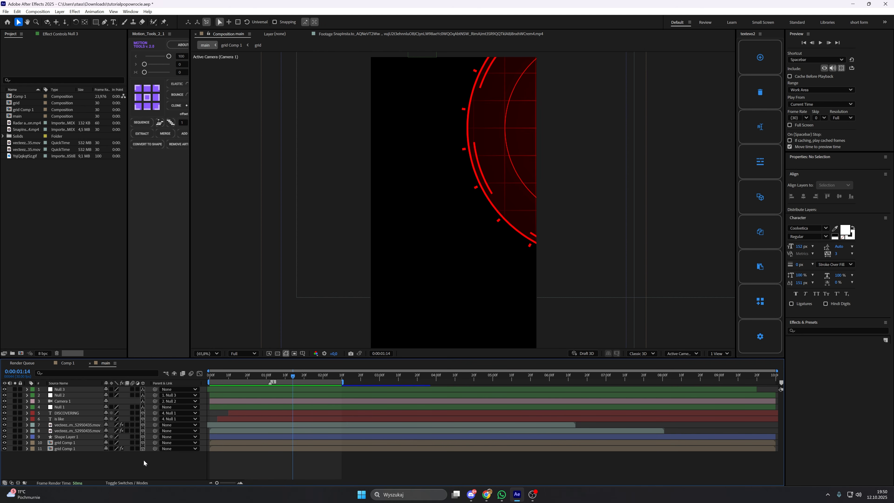
left_click(88, 389)
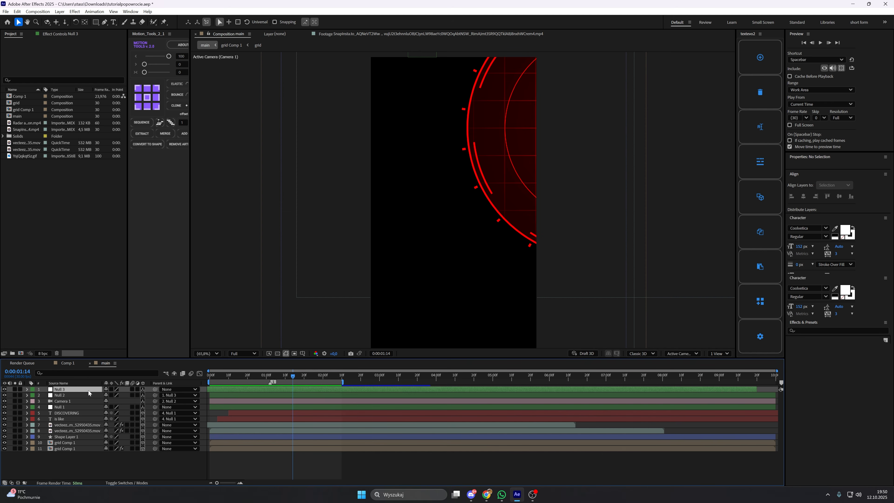
key("ctrl+space")
type("deep")
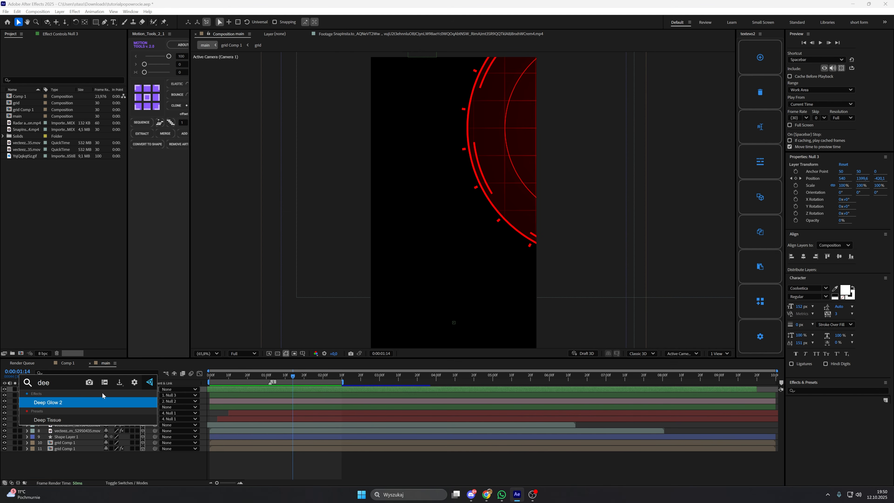
left_click(275, 471)
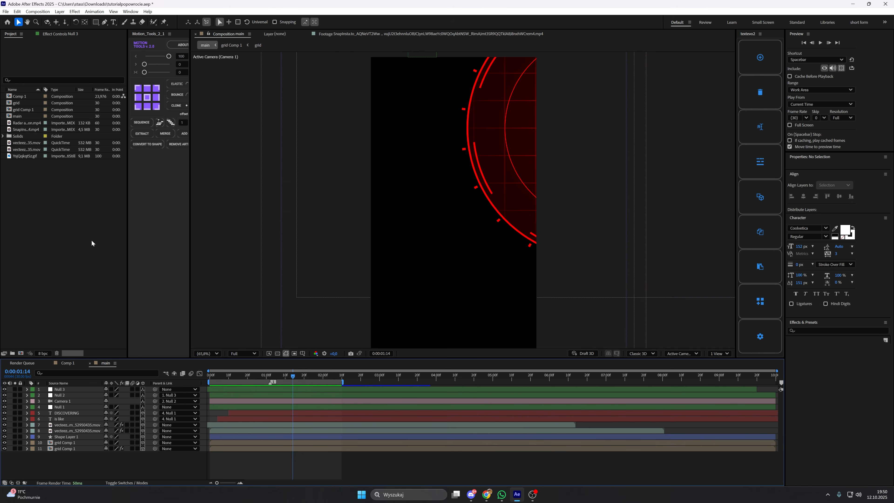
Create a 1080x1920, 30 fps composition named "rectangle philar" with a duration of 0:00:10:00.
left_click(69, 328)
left_click(22, 352)
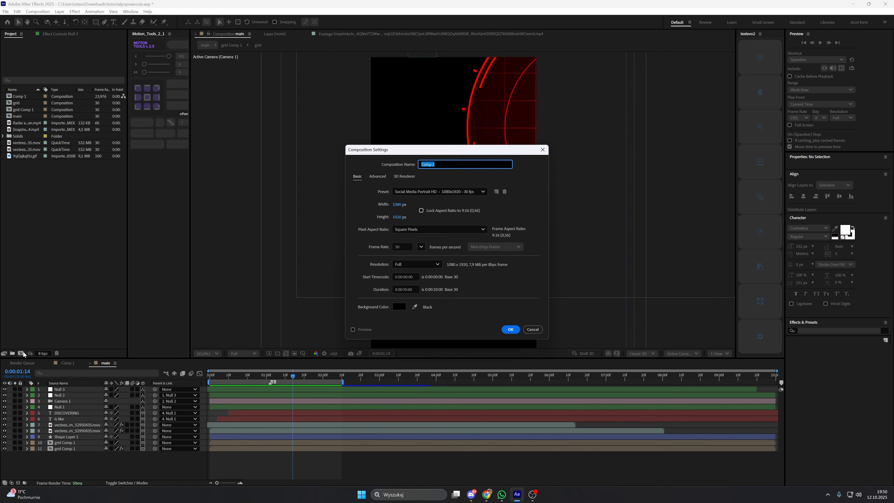
type("rectangle philar")
left_click_drag(377, 150, 390, 151)
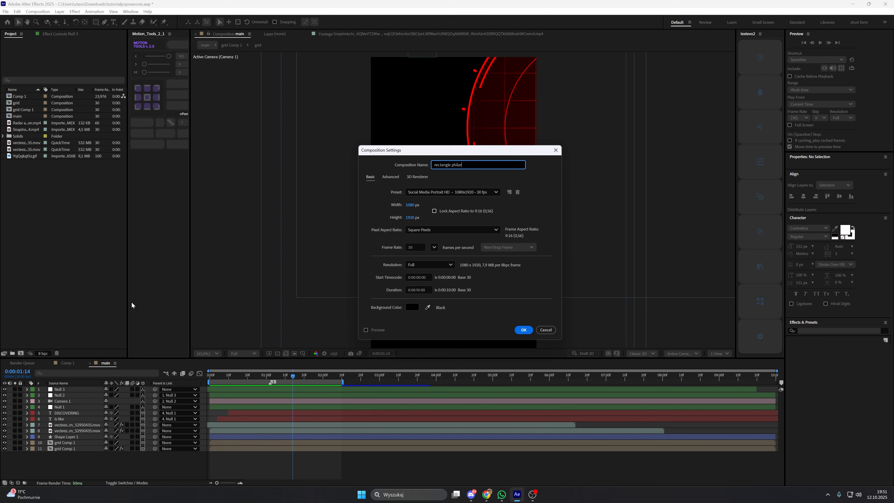
left_click(524, 329)
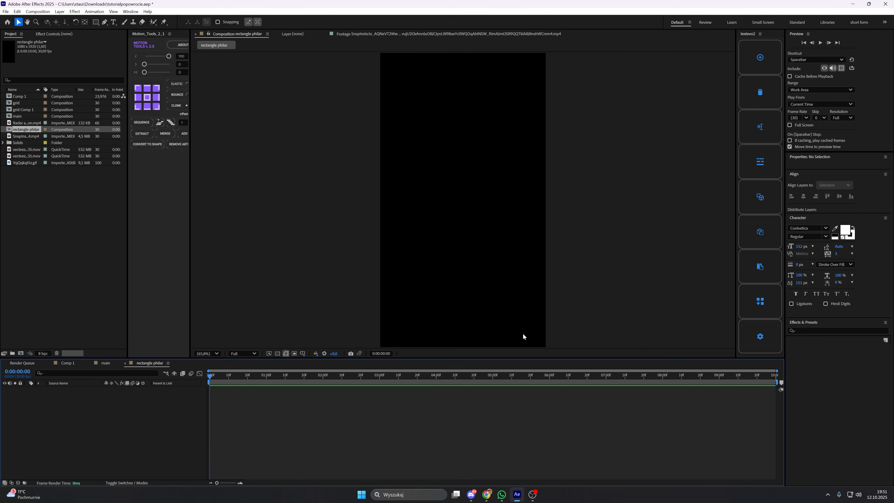
Draw a nearly full-height vertical line near the composition's middle with the Pen tool, using a red 234 px stroke and no fill.
left_click(104, 22)
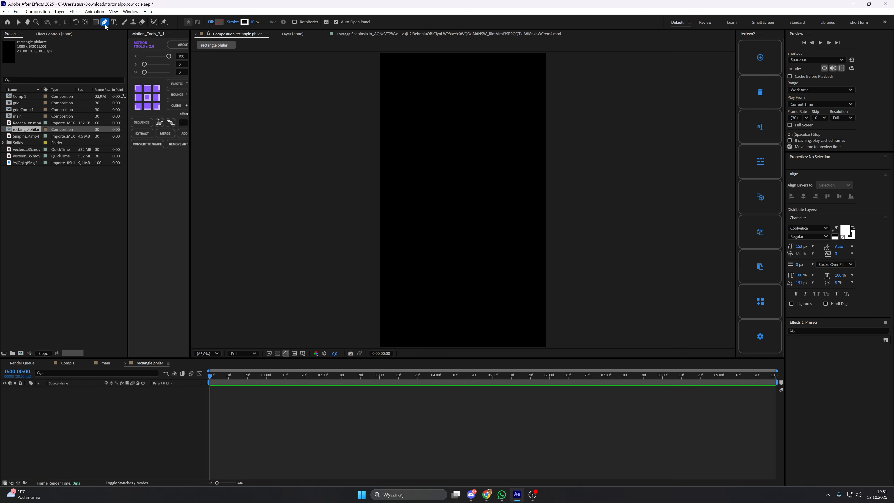
left_click(454, 55)
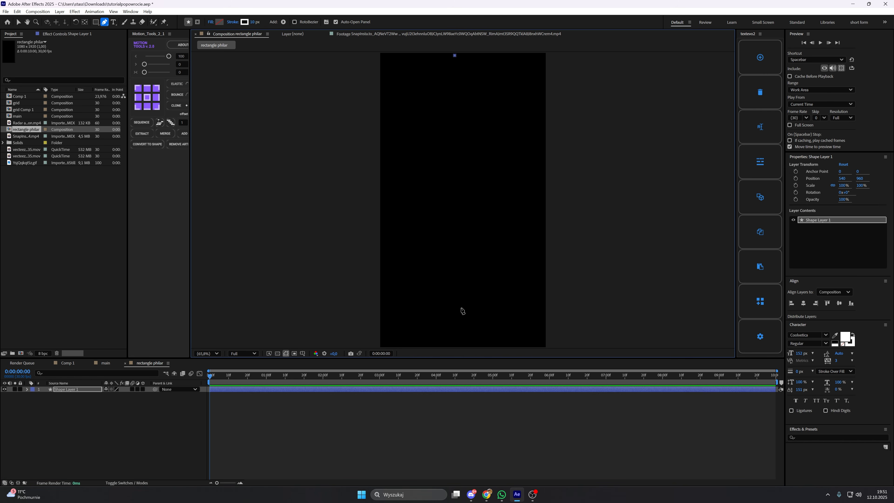
left_click(454, 339)
left_click_drag(253, 22, 333, 22)
left_click(245, 22)
left_click(455, 205)
left_click(517, 205)
key("v")
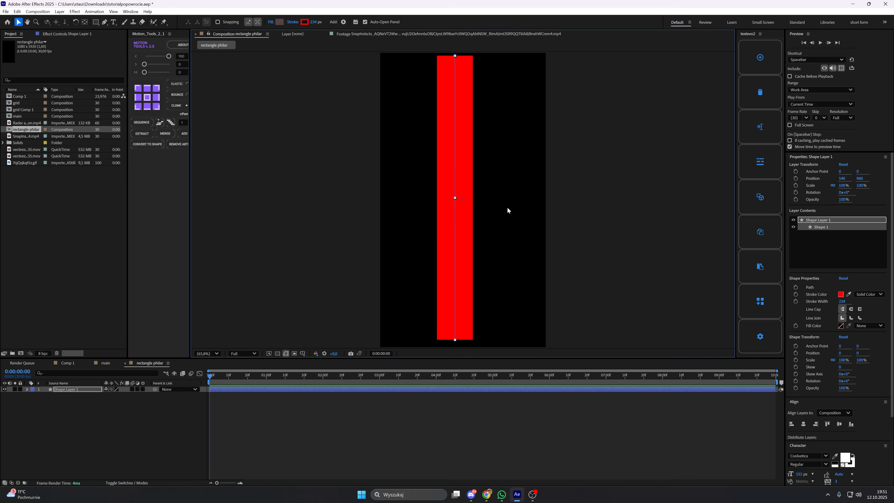
Make the red stripe's shape layer 3D.
left_click(142, 389)
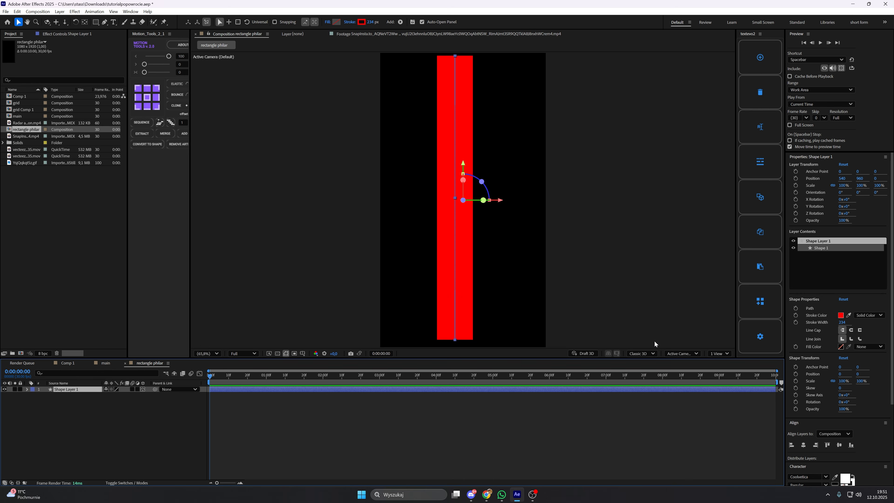
left_click(653, 353)
left_click(559, 419)
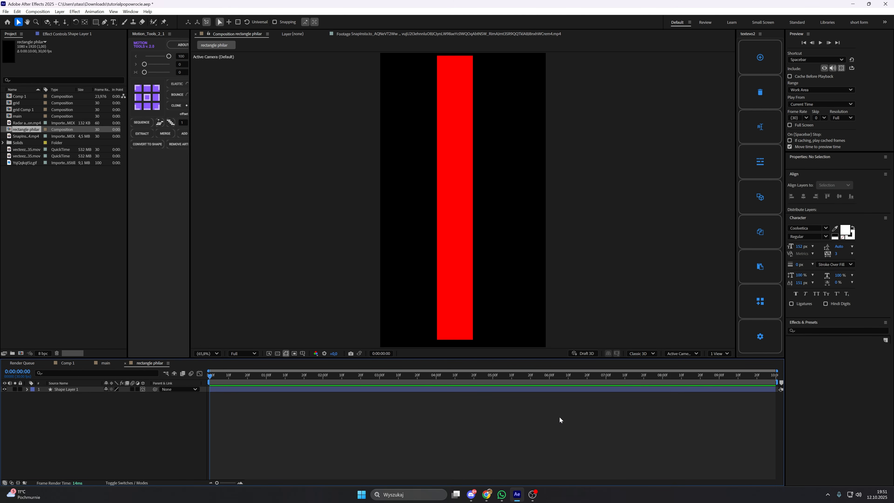
Close the Comp 1 timeline and set the "rectangle philar" composition's 3D renderer to Cinema 4D.
left_click_drag(94, 365, 73, 364)
left_click(130, 363)
left_click(84, 364)
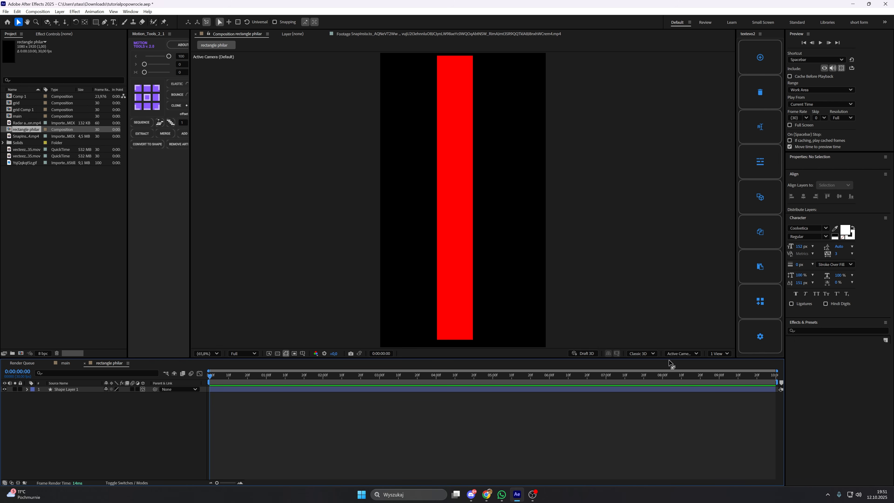
left_click(653, 353)
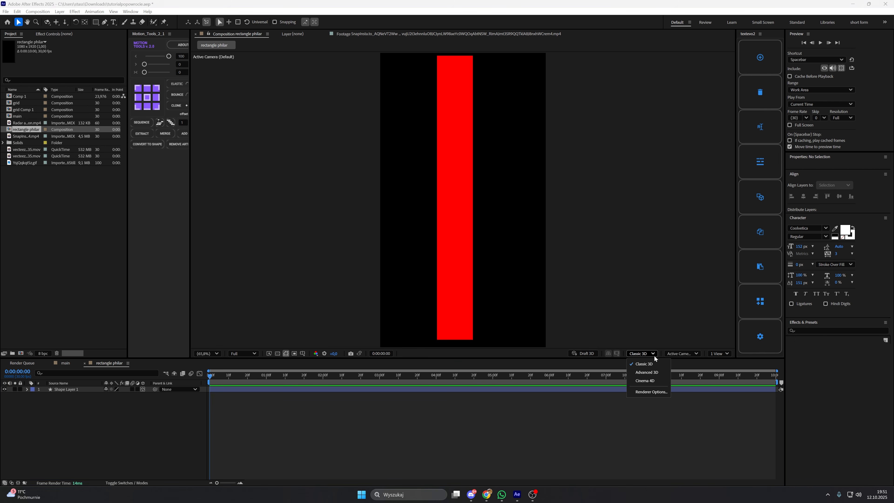
left_click(658, 379)
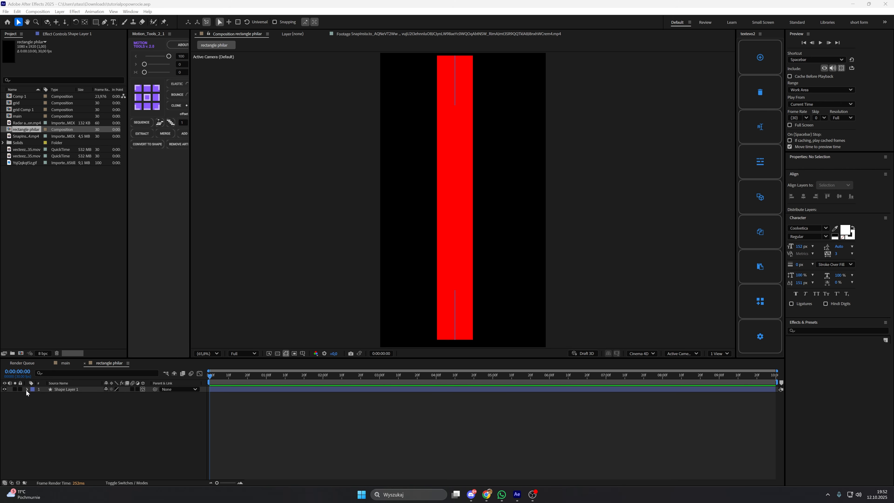
Move the red stripe down to about Y 983 and expand its layer to show the geometry and material option groups.
left_click(65, 389)
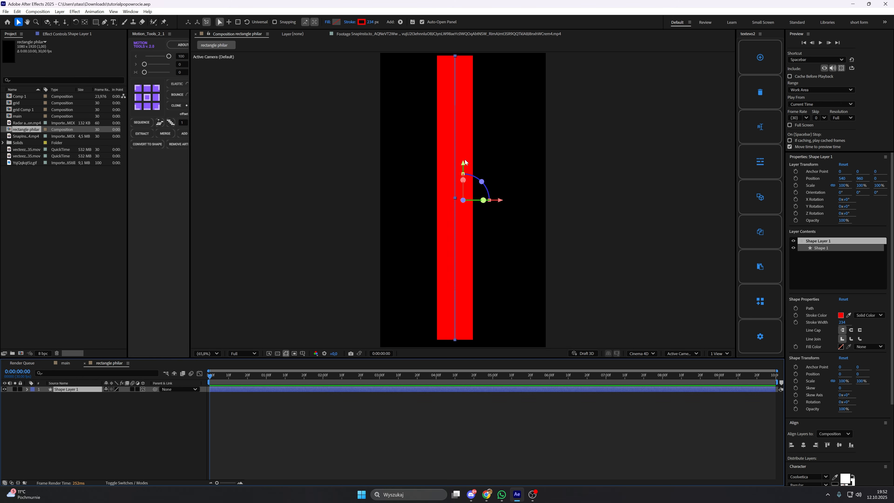
left_click_drag(463, 168, 464, 174)
left_click(66, 393)
left_click(26, 389)
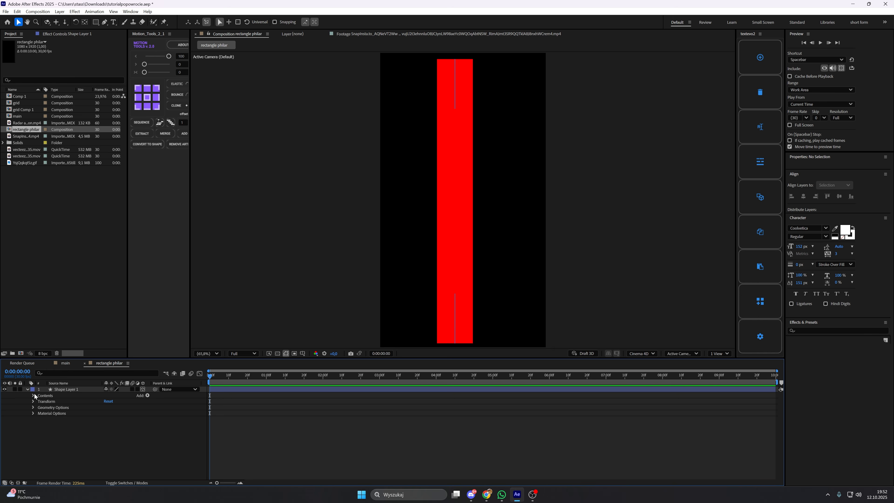
left_click(55, 389)
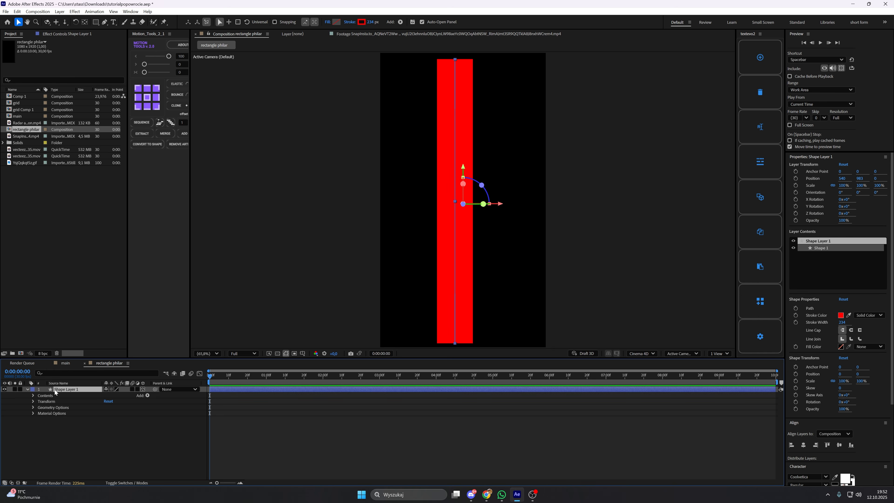
Set the red stripe's extrusion depth to 124 in its geometry options.
left_click(55, 408)
left_click(51, 414)
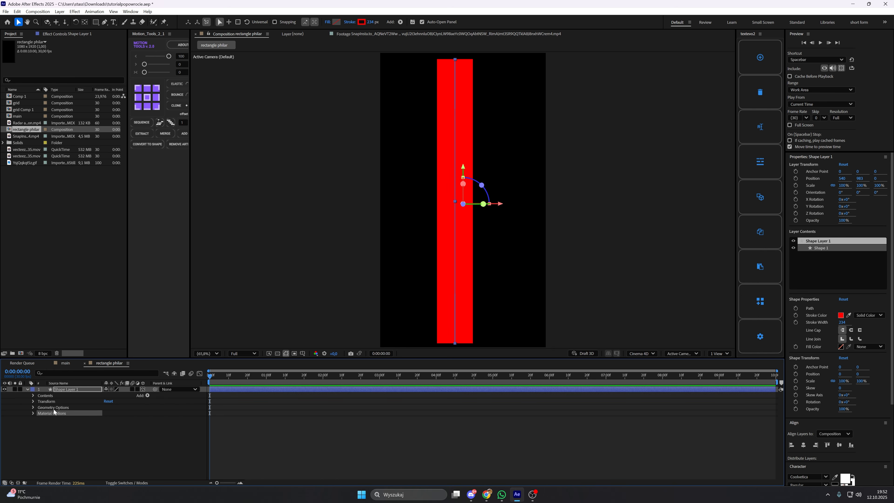
left_click(58, 408)
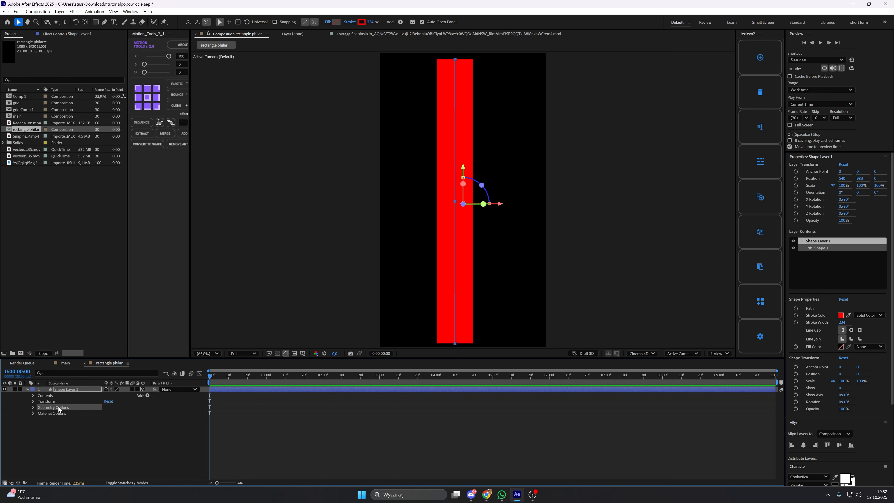
left_click(34, 407)
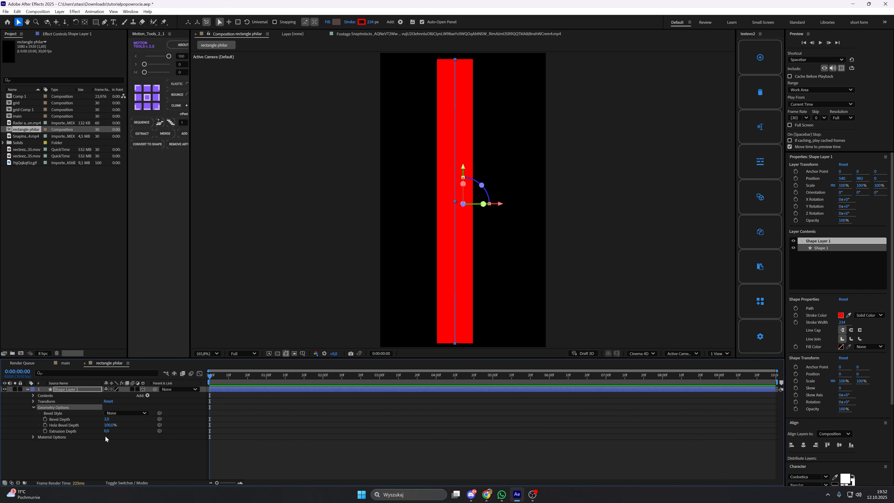
left_click_drag(106, 430, 150, 429)
Rotate the extruded red pillar 35° about its Y axis.
left_click(87, 392)
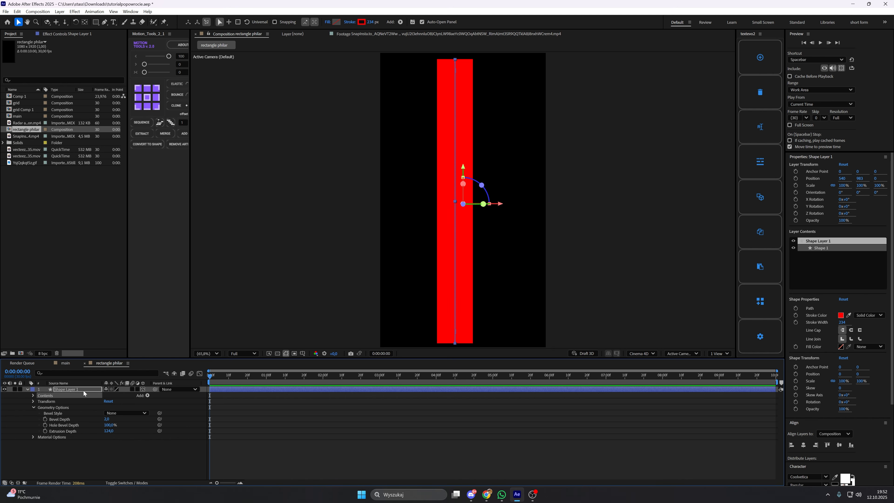
key("r")
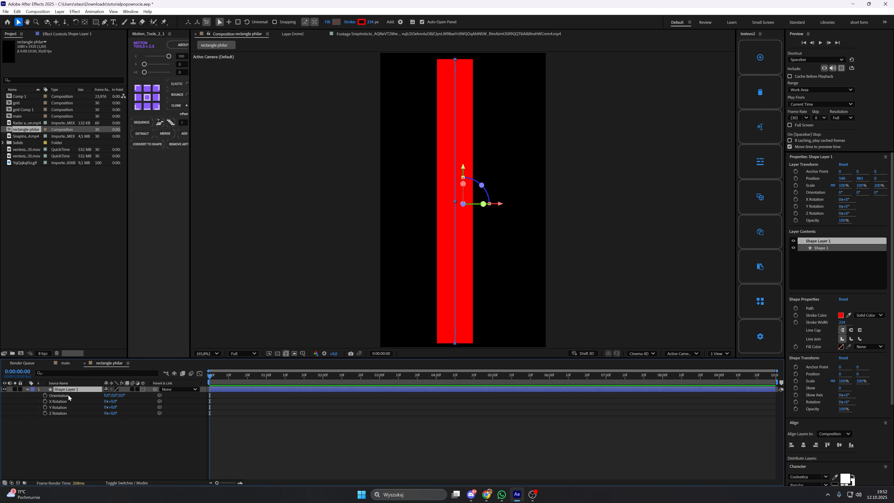
left_click_drag(111, 401, 140, 401)
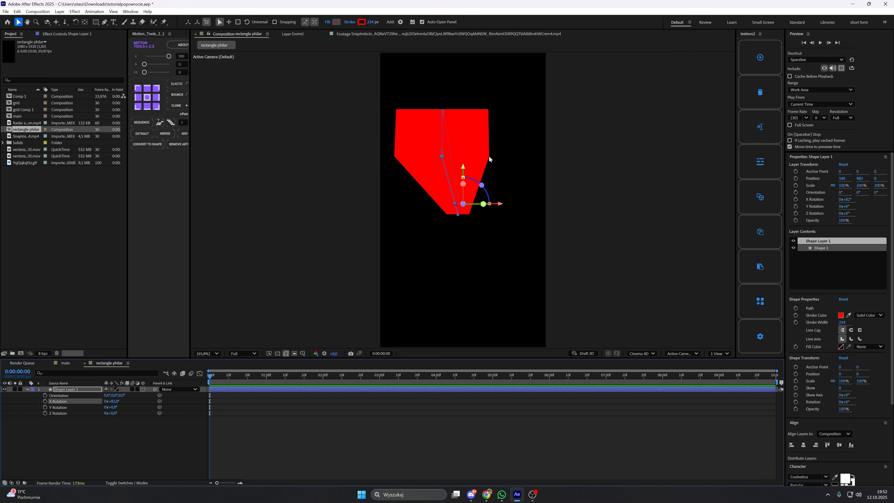
key("ctrl+z")
left_click_drag(111, 407, 123, 404)
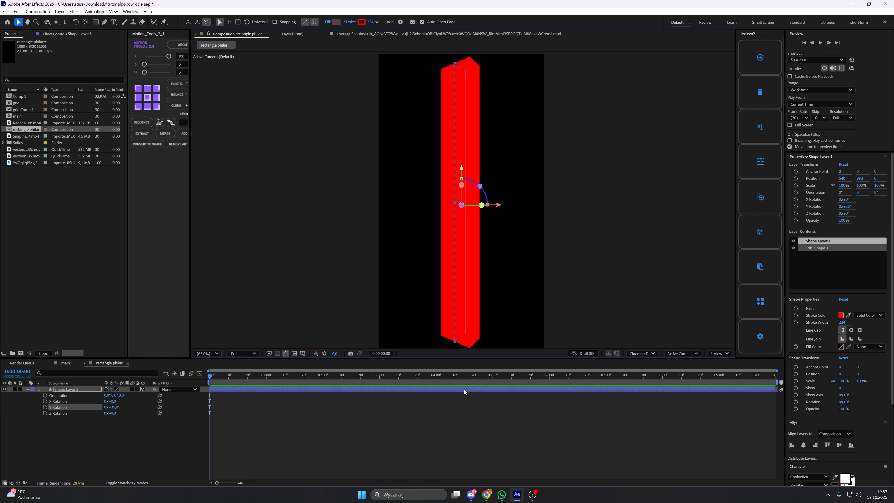
left_click(483, 444)
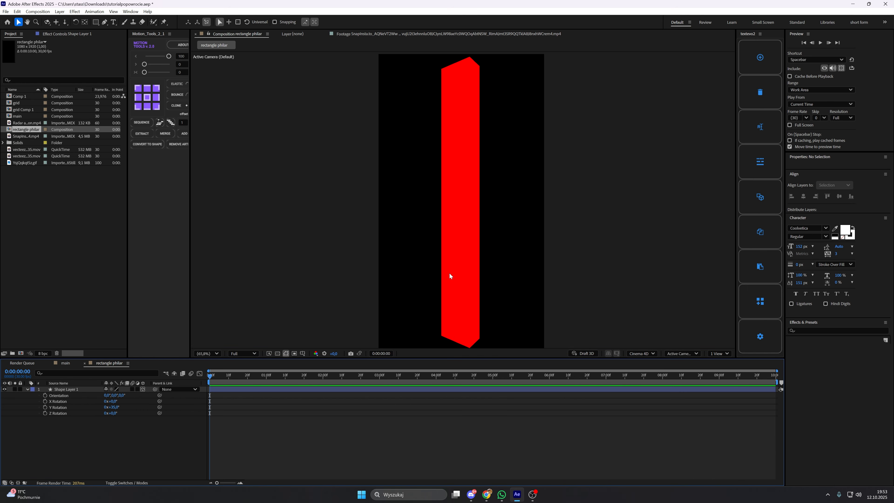
Examine the shading of the "DROPSHIPPING" pillar in the reference footage and return to the "rectangle philar" composition.
left_click(410, 34)
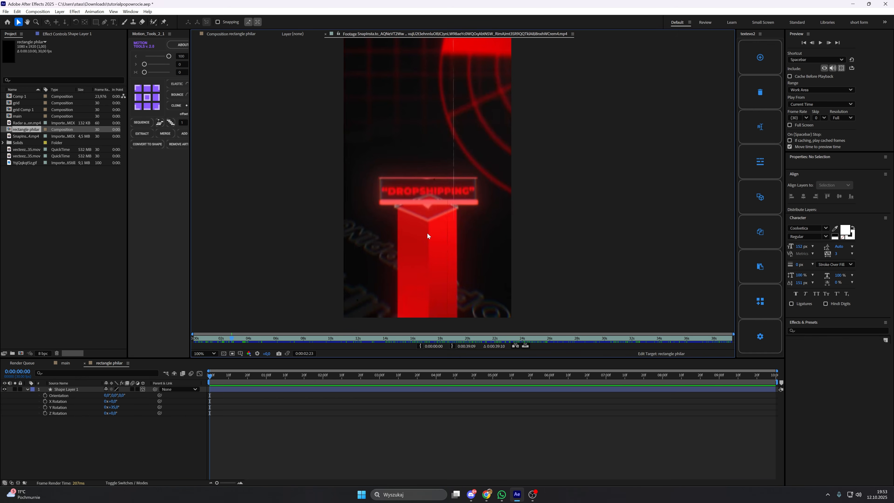
scroll(426, 233, "up", 1)
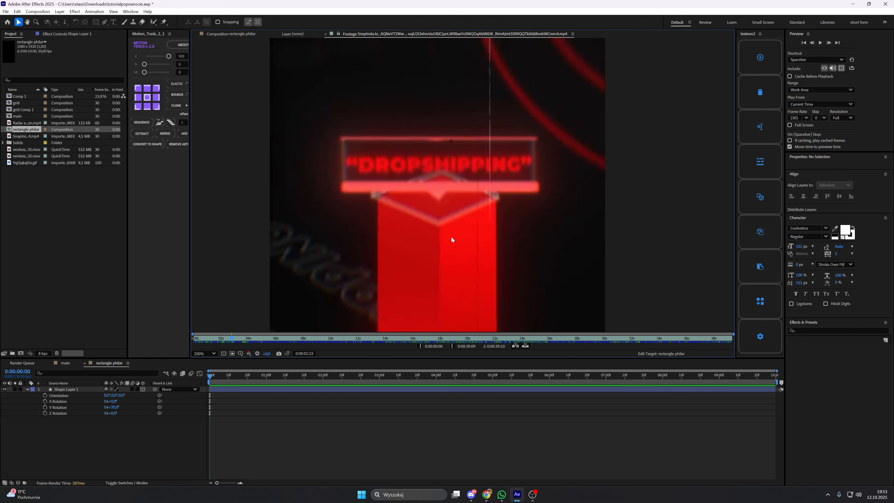
left_click(125, 418)
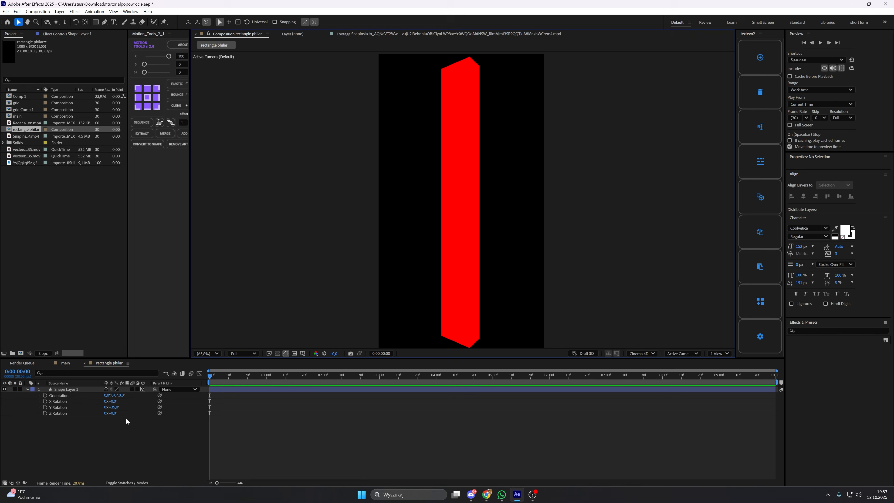
Try lighting the pillar with a default spot light, shift it upward and delete it.
left_click(27, 389)
right_click(81, 412)
mouse_move(132, 325)
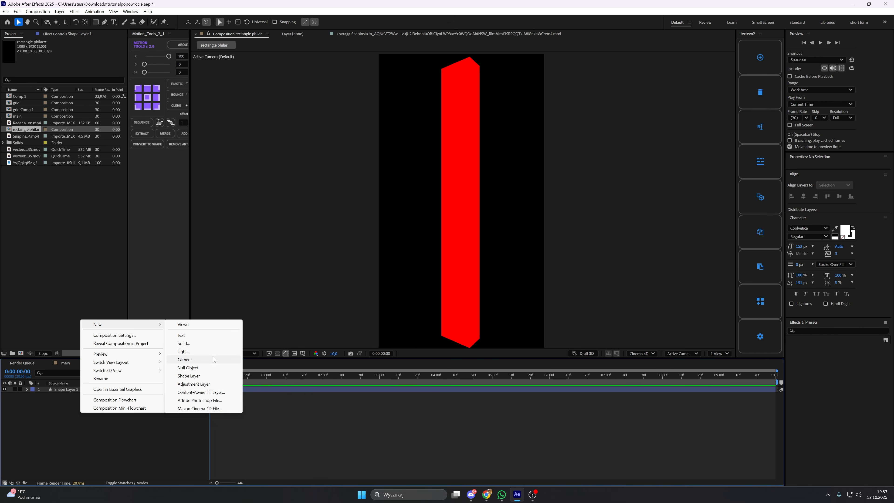
left_click(212, 349)
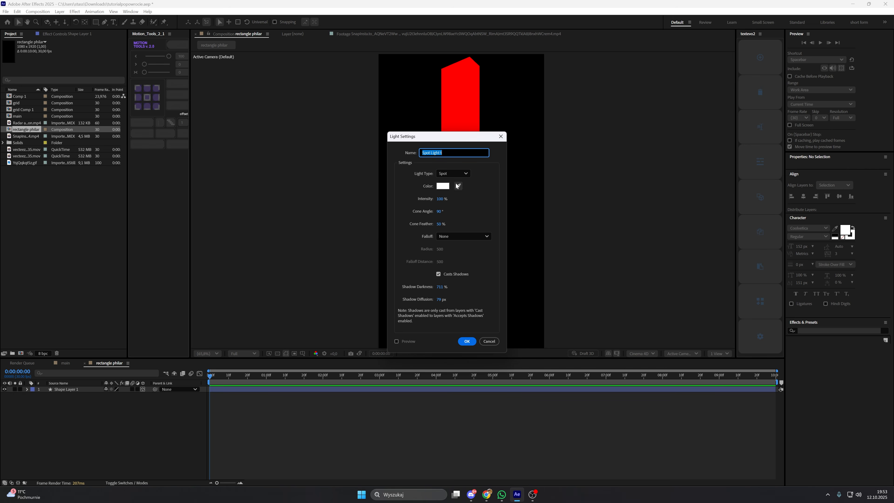
left_click(466, 341)
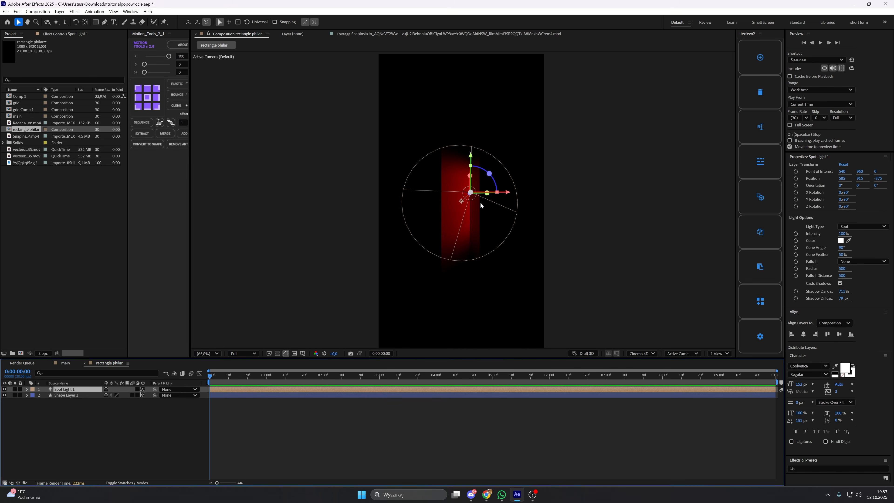
left_click(470, 193)
left_click(508, 276)
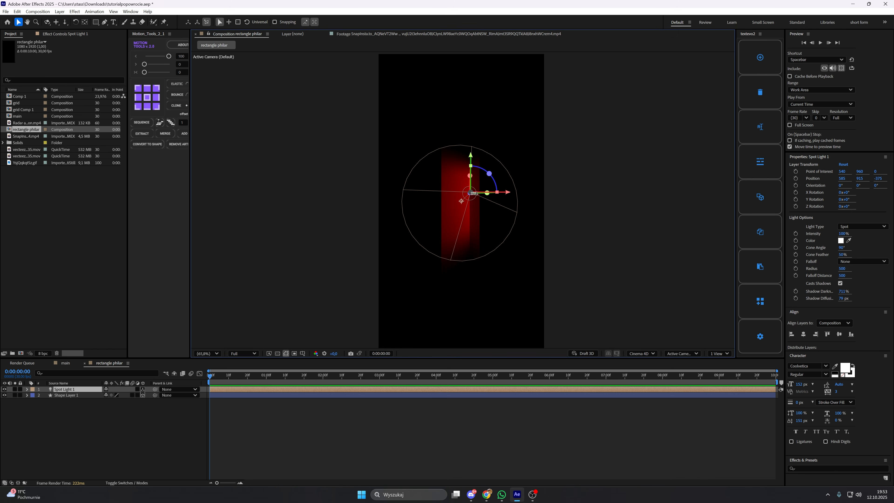
left_click_drag(470, 192, 472, 151)
key("ctrl+z")
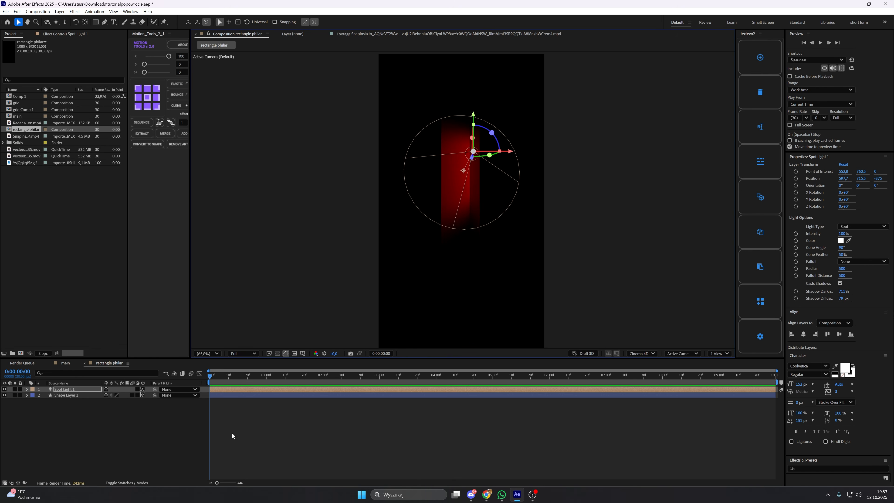
key("Delete")
Add a point light with its remaining settings at default to the "rectangle philar" composition.
right_click(142, 428)
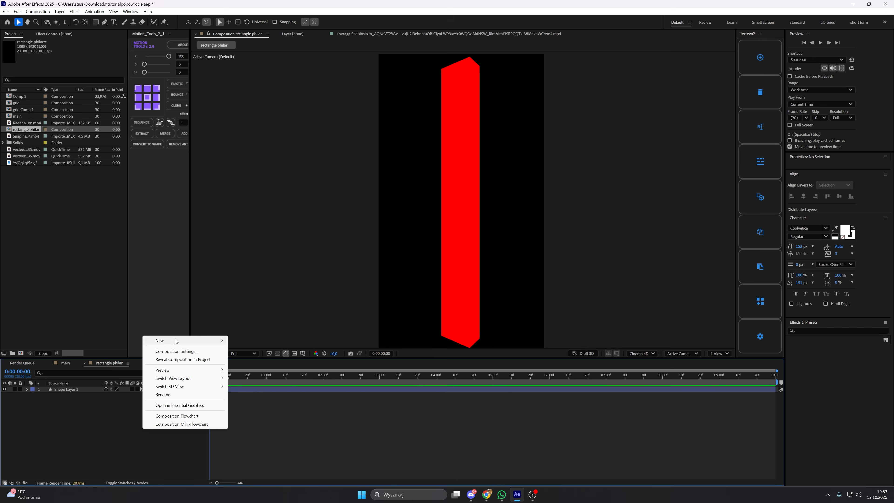
mouse_move(175, 340)
left_click(247, 368)
left_click(454, 173)
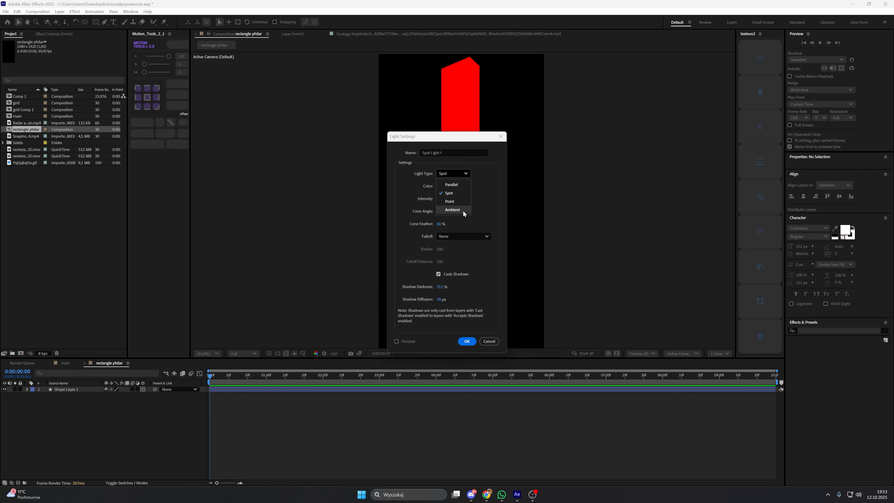
left_click(453, 201)
left_click(467, 341)
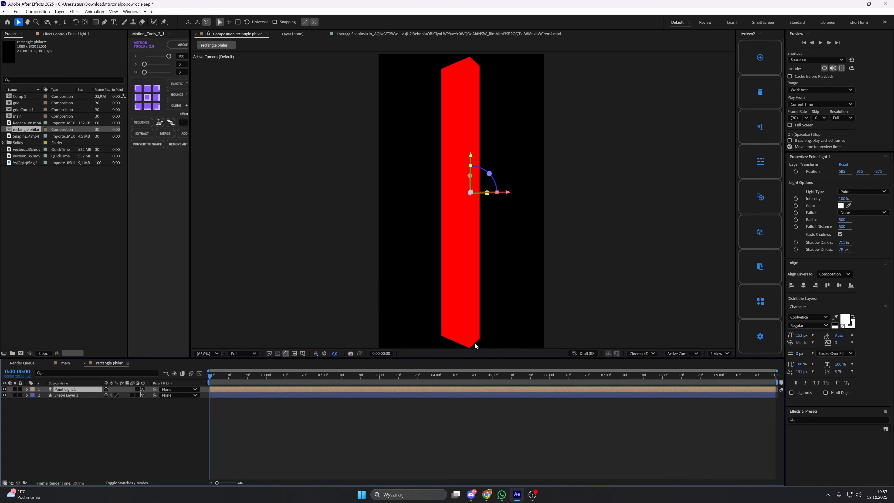
Set the point light's intensity to 176% and its Z position to -1089.
left_click(28, 390)
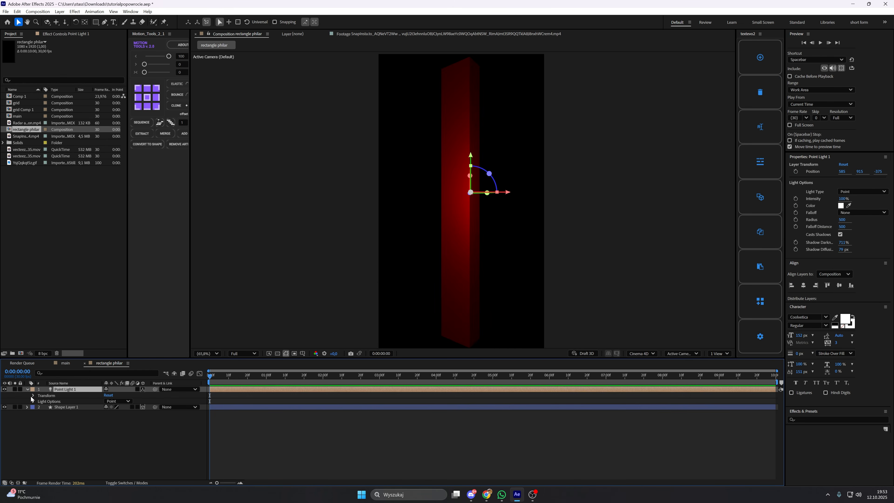
left_click(33, 396)
left_click(34, 407)
left_click_drag(106, 413, 34, 405)
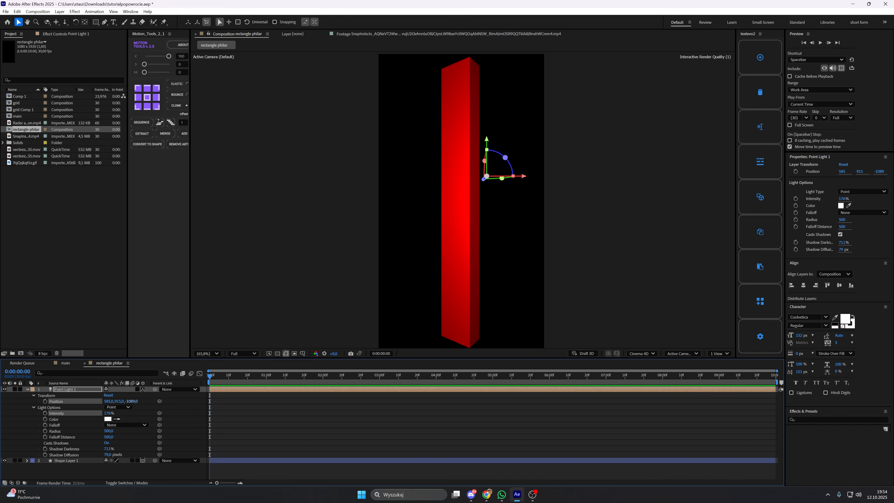
Move the red pillar down to about Y 2298 so its top face shows in the lower part of the frame.
left_click(61, 463)
left_click_drag(472, 203, 479, 394)
left_click_drag(500, 302, 505, 287)
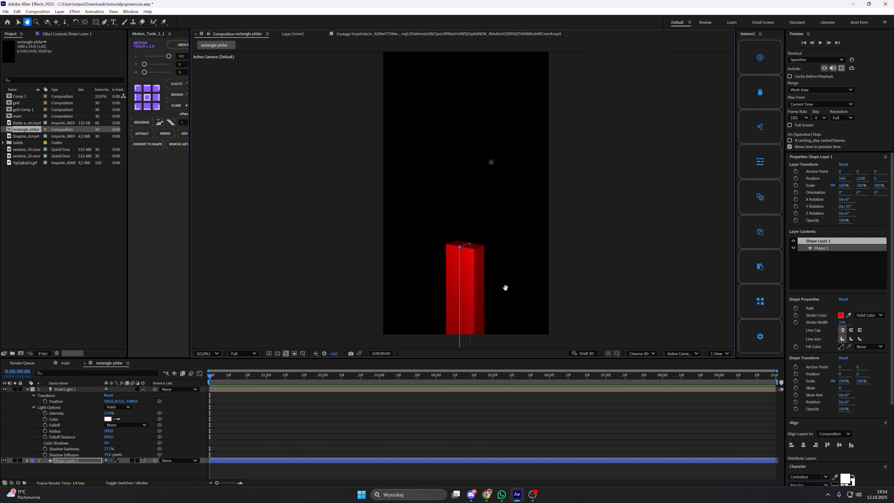
key("v")
Increase the pillar's extrusion depth to about 239 and check its top face up close.
left_click(27, 460)
scroll(40, 461, "down", 3)
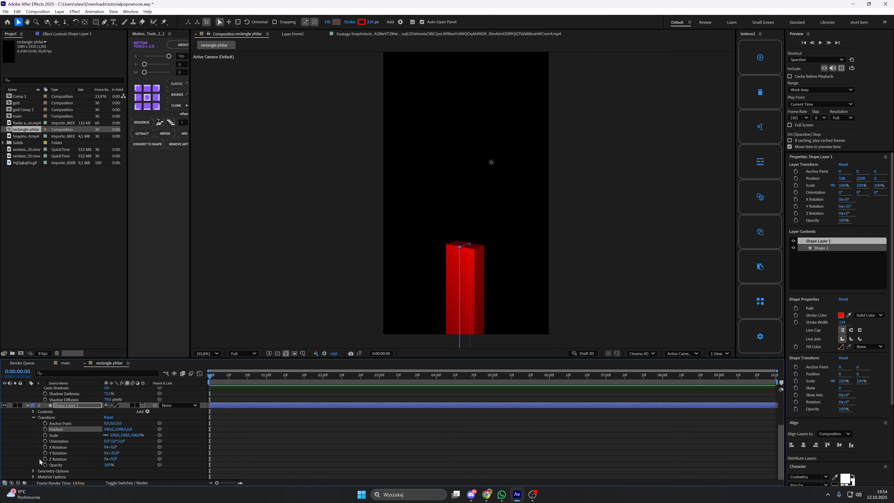
left_click(33, 471)
scroll(88, 465, "down", 2)
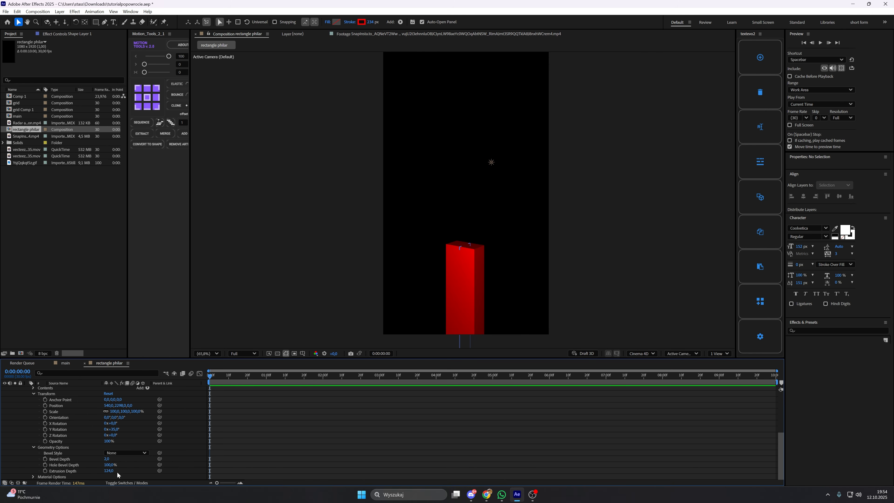
left_click_drag(110, 470, 145, 471)
scroll(387, 309, "up", 1)
left_click_drag(388, 309, 376, 247)
scroll(400, 253, "up", 2)
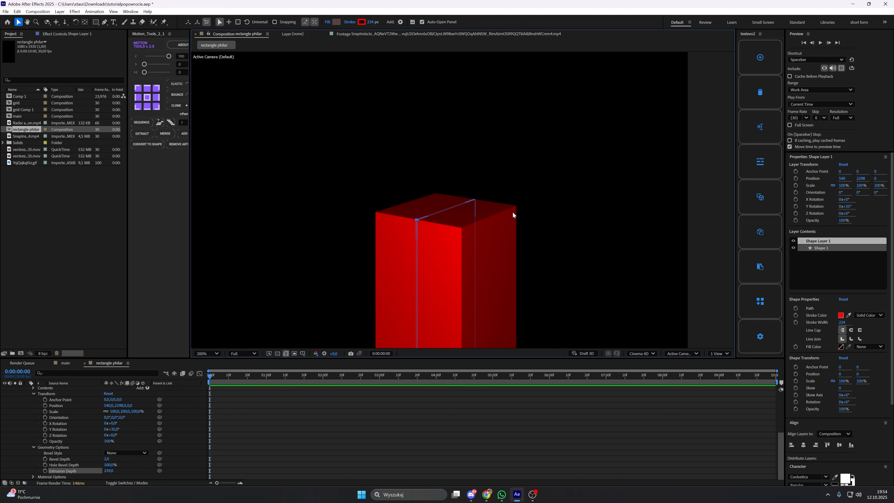
key("comma")
key("comma")
key("comma")
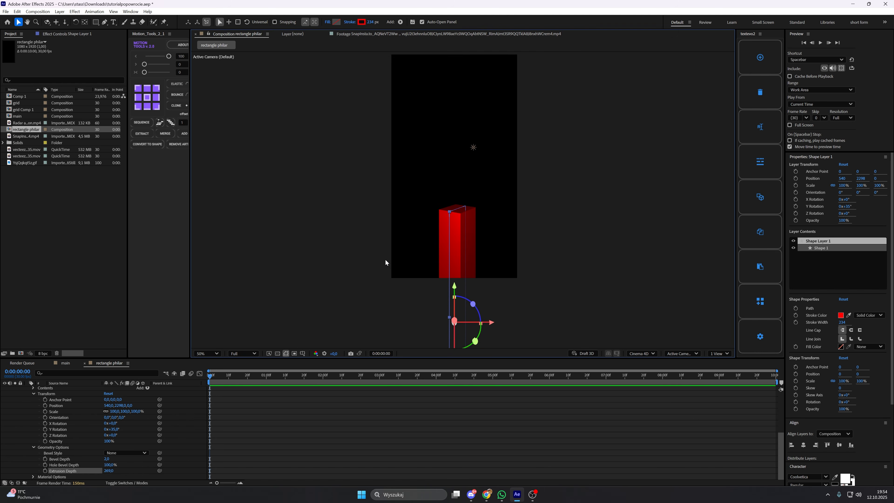
Raise the pillar slightly in the composition along its vertical axis.
left_click_drag(454, 294, 453, 282)
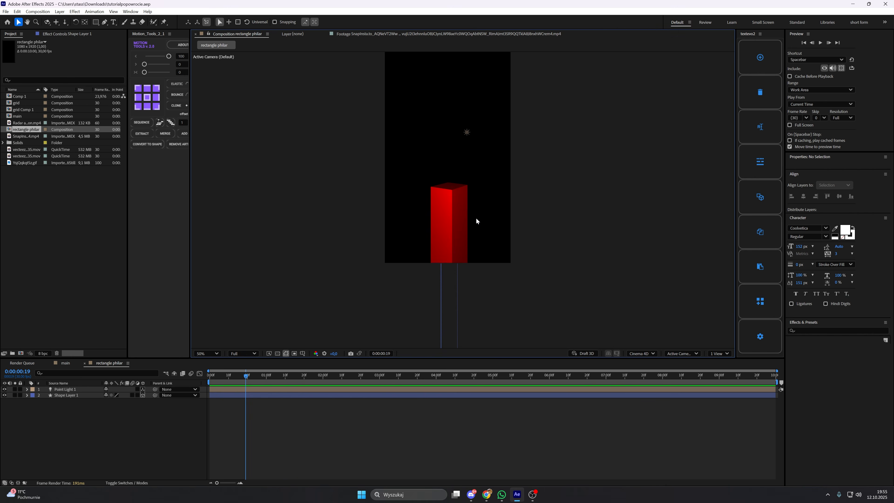
scroll(451, 212, "up", 2)
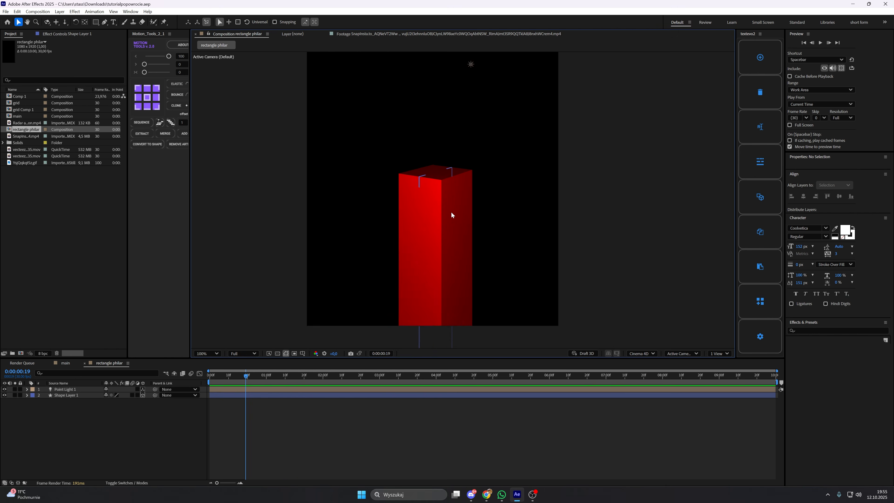
scroll(455, 261, "down", 2)
left_click_drag(451, 258, 451, 261)
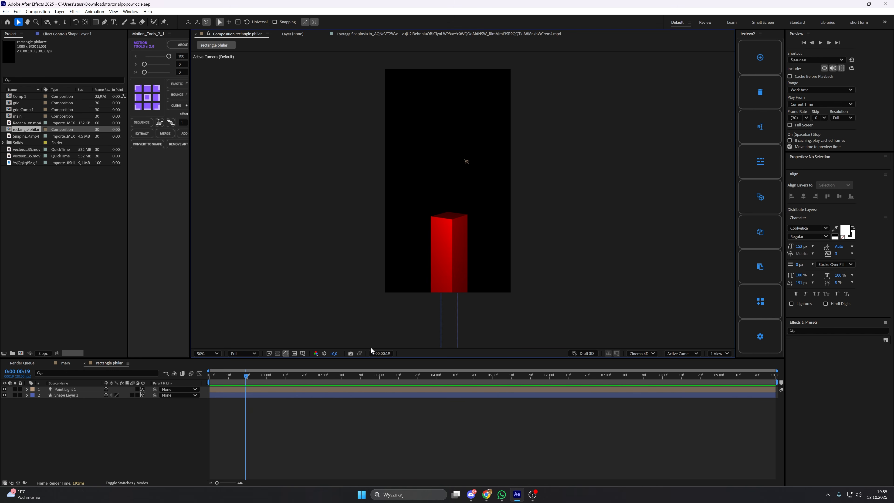
Examine the pillar and "DROPSHIPPING" sign in the reference footage around 0:00:02:22 to 0:00:03:00 and return to the pillar composition.
left_click(389, 33)
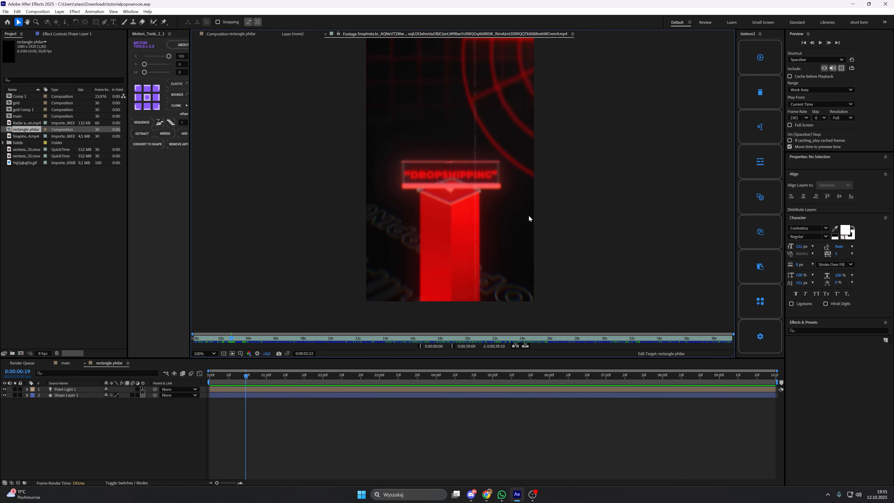
left_click_drag(234, 339, 235, 340)
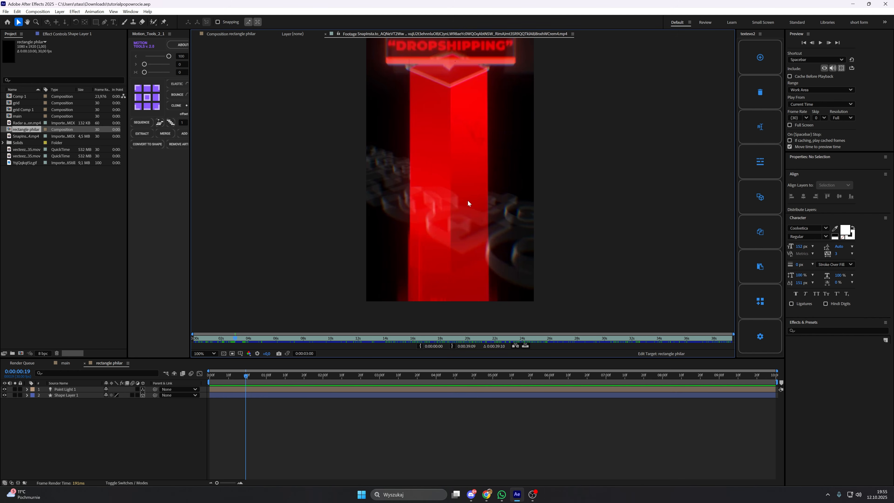
scroll(468, 199, "down", 1)
scroll(468, 199, "up", 1)
mouse_move(237, 339)
left_mouse_down()
mouse_move(244, 339)
mouse_move(235, 340)
left_mouse_up()
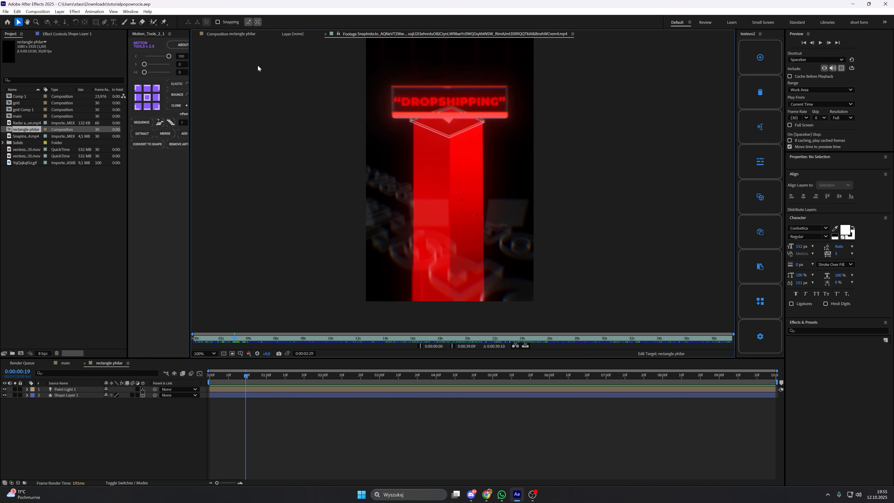
left_click(240, 37)
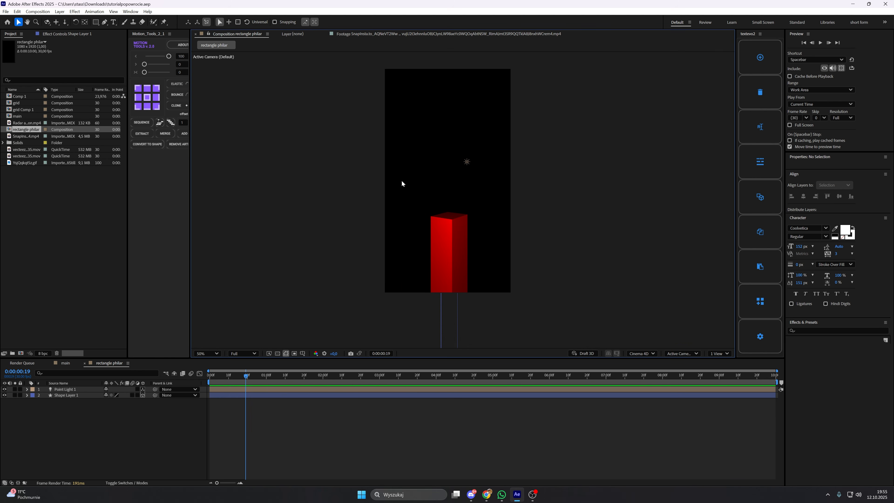
Lower the red pillar slightly and parent Shape Layer 1 to a new null.
left_click(359, 390)
left_click(359, 396)
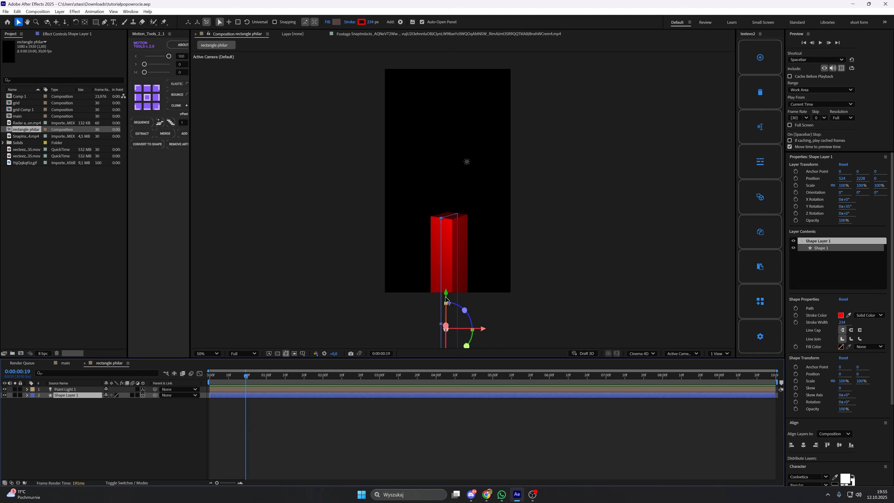
left_click_drag(446, 300, 447, 306)
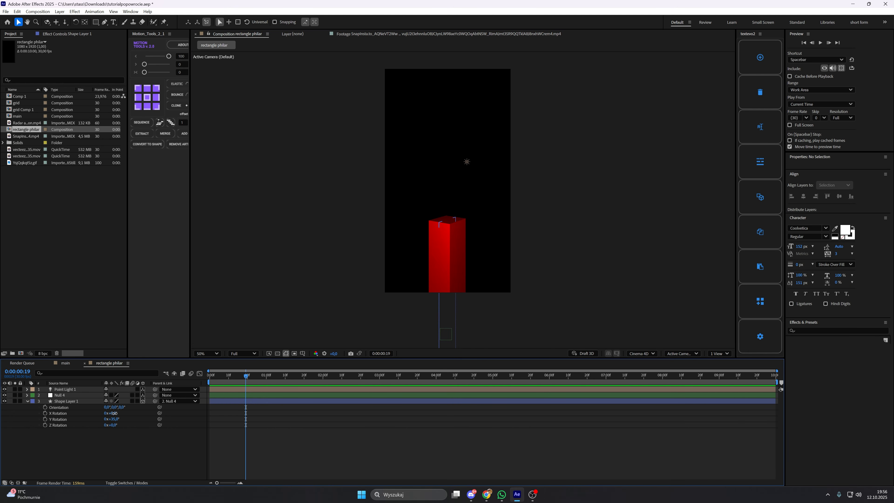
Set Shape Layer 1's X rotation to 3° and raise the pillar to Y position -10, checking it against the reference footage.
left_click_drag(113, 413, 175, 402)
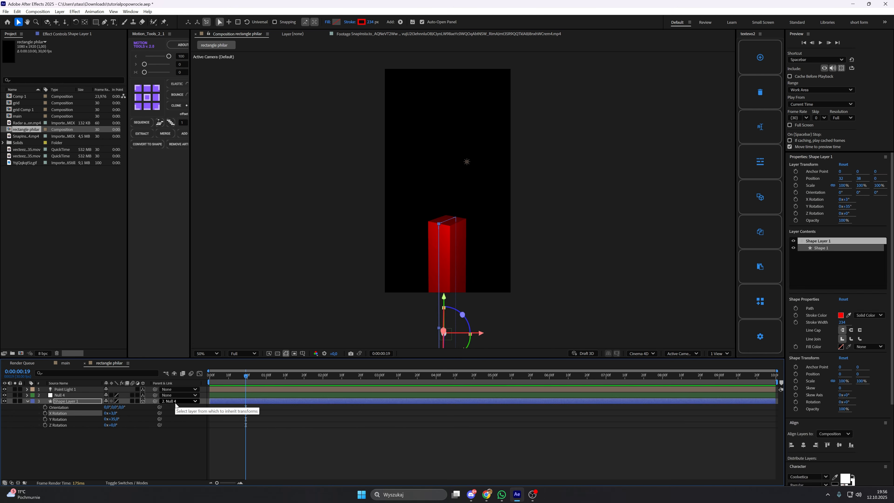
left_click(269, 213)
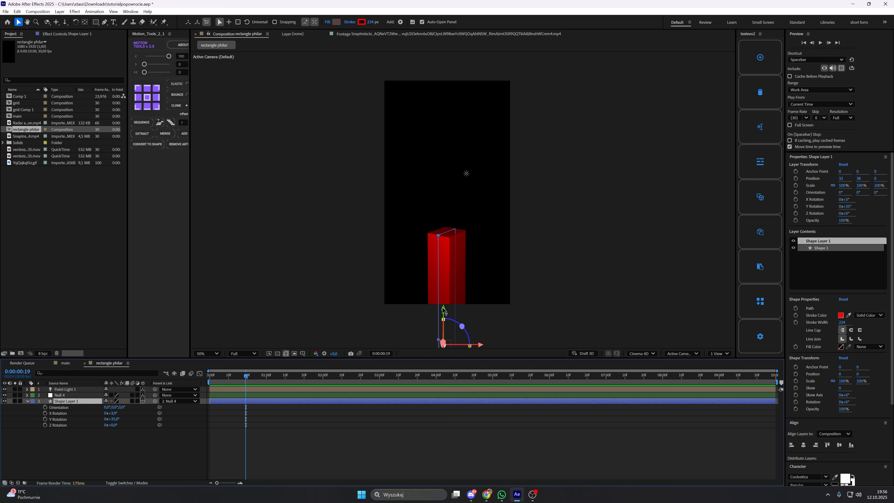
left_click_drag(444, 311, 443, 305)
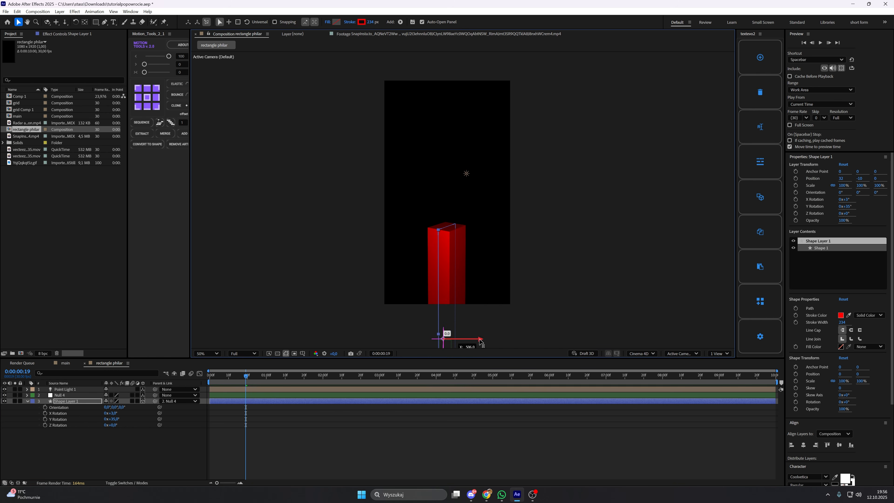
left_click(417, 34)
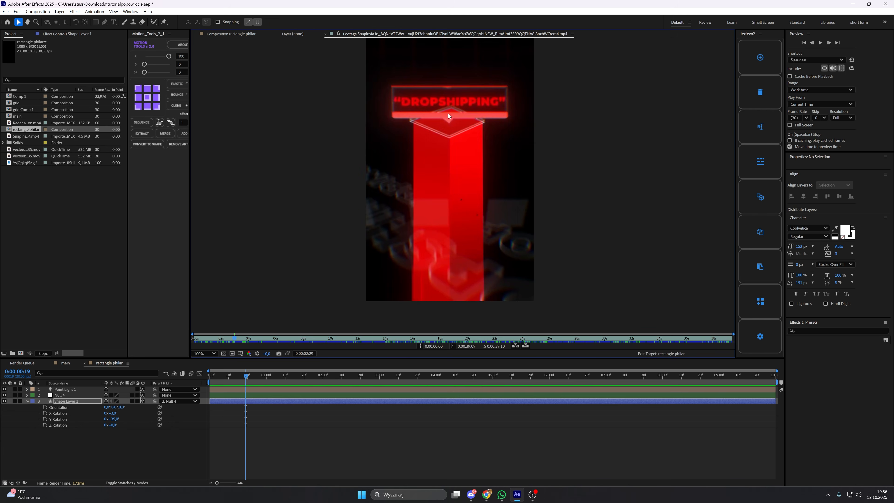
left_click(231, 33)
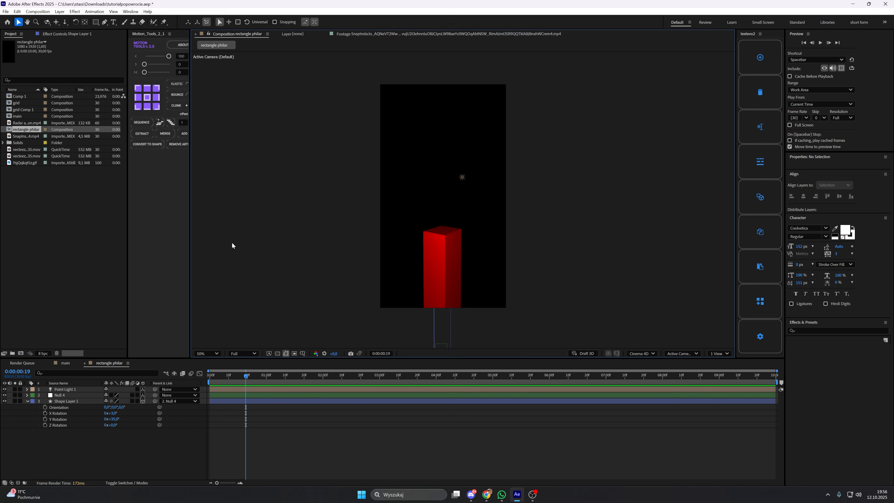
Add the rectangle philar composition to the main composition and make it a 3D layer.
left_click(72, 363)
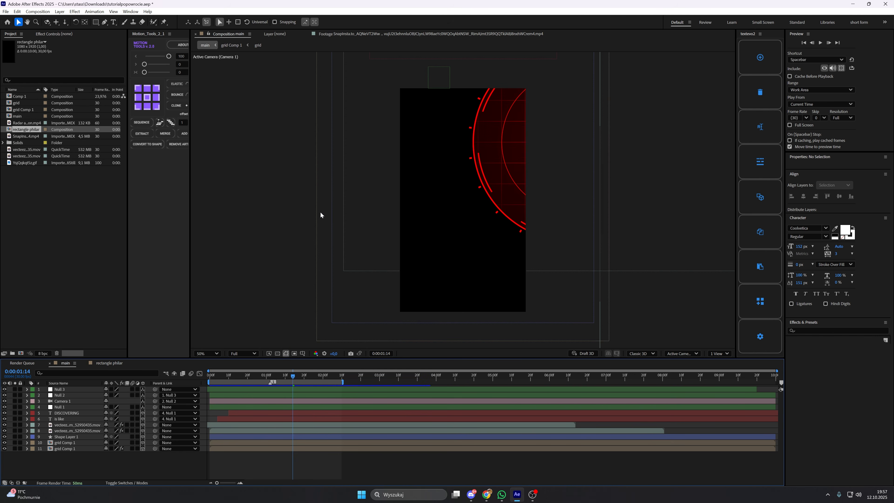
left_click(29, 111)
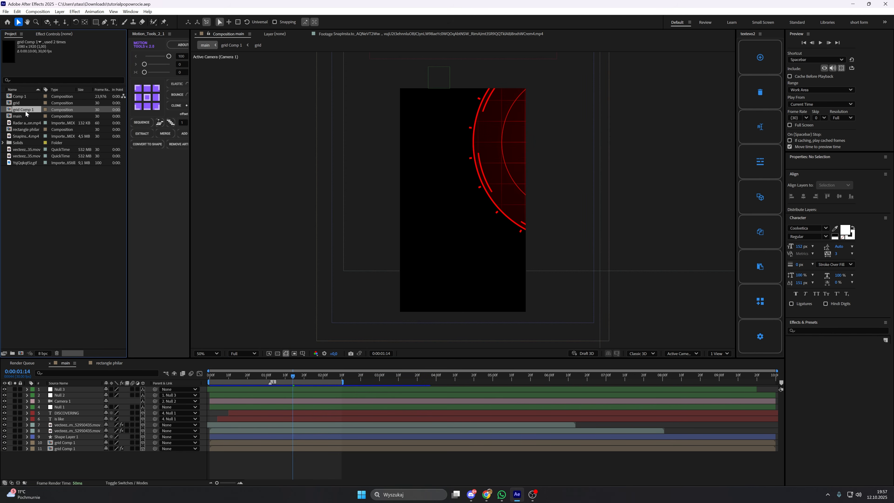
left_click_drag(24, 127, 105, 390)
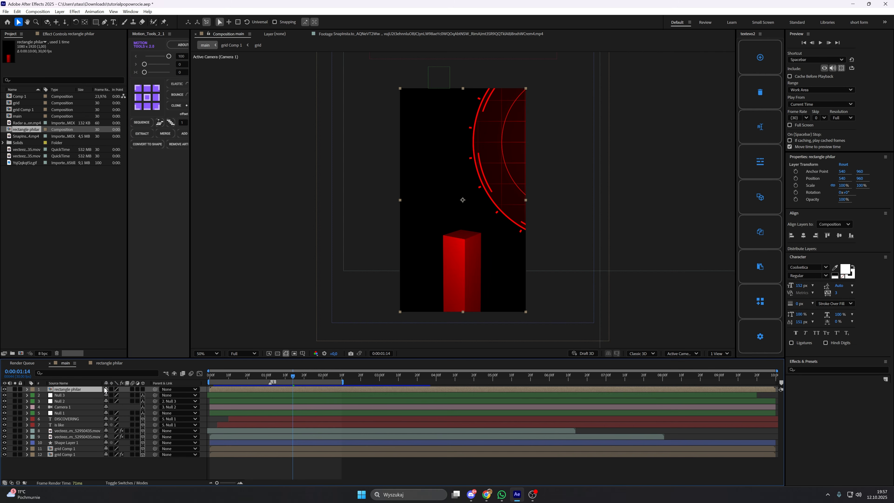
left_click(142, 389)
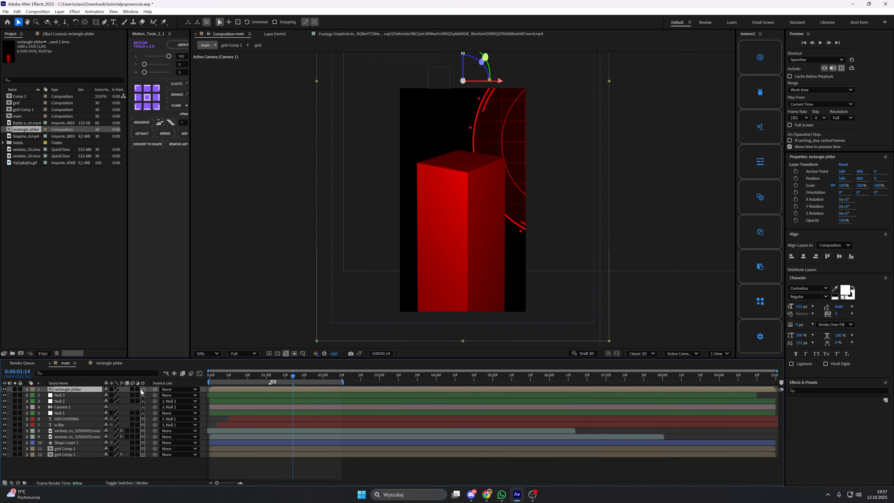
Place the rectangle philar layer below all other layers, scaled to 65% and positioned at X 558.1, Y 1320.4.
left_click_drag(79, 388, 105, 462)
key("s")
left_click_drag(462, 241, 465, 305)
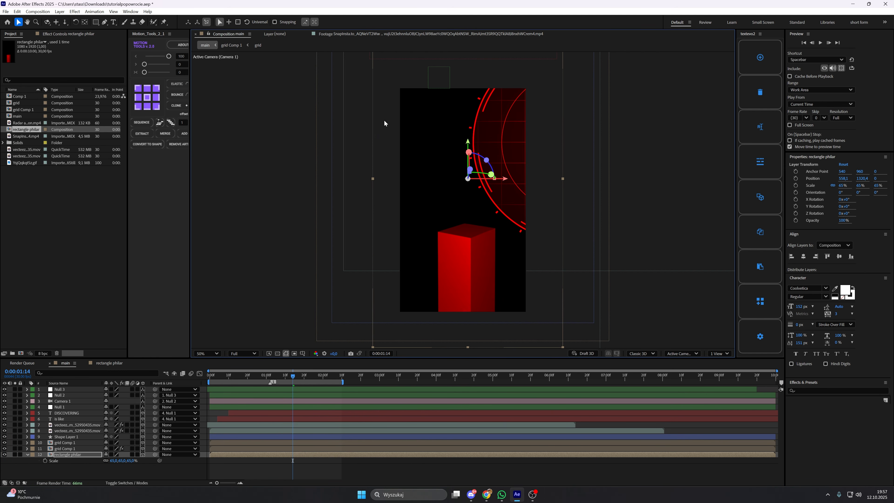
Preview the pillar in the main composition and compare the timing of its appearance with the reference footage.
left_click(239, 375)
key("space")
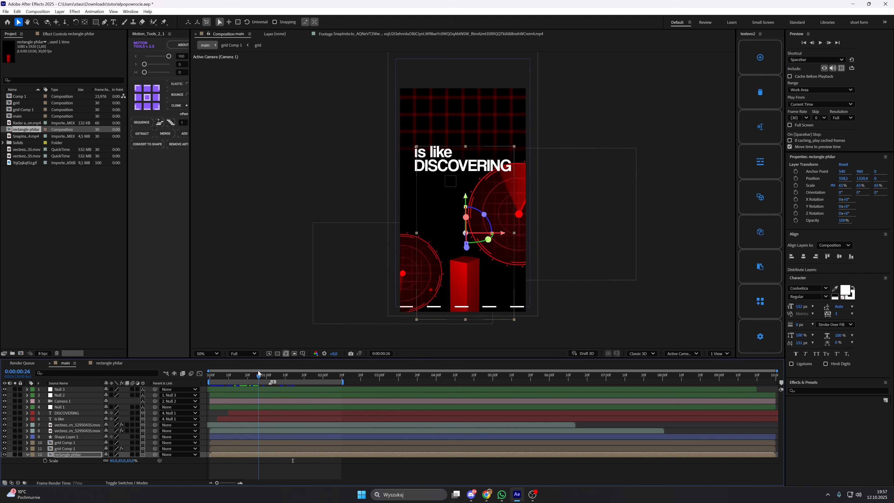
left_click(353, 34)
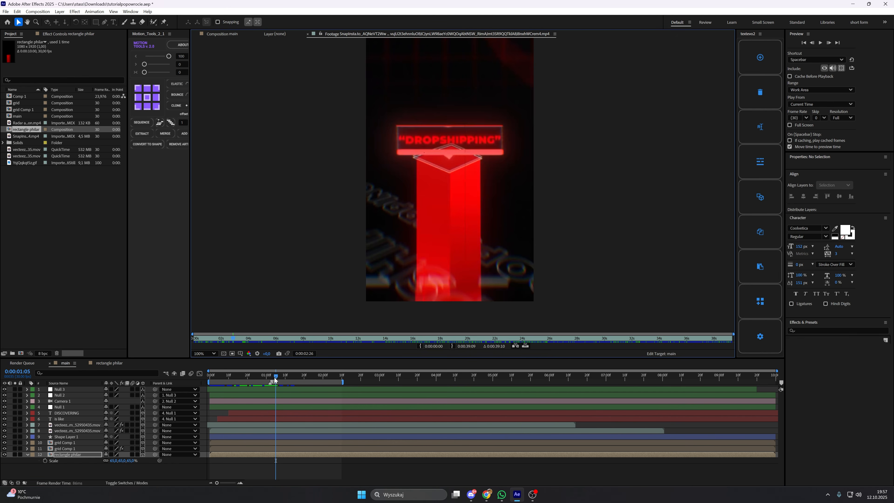
left_click(270, 375)
left_click(346, 34)
left_click_drag(224, 337, 225, 338)
scroll(411, 184, "down", 1)
Start animating the rectangle philar layer's opacity with a 100% keyframe at 0:00:00:29.
left_click(264, 375)
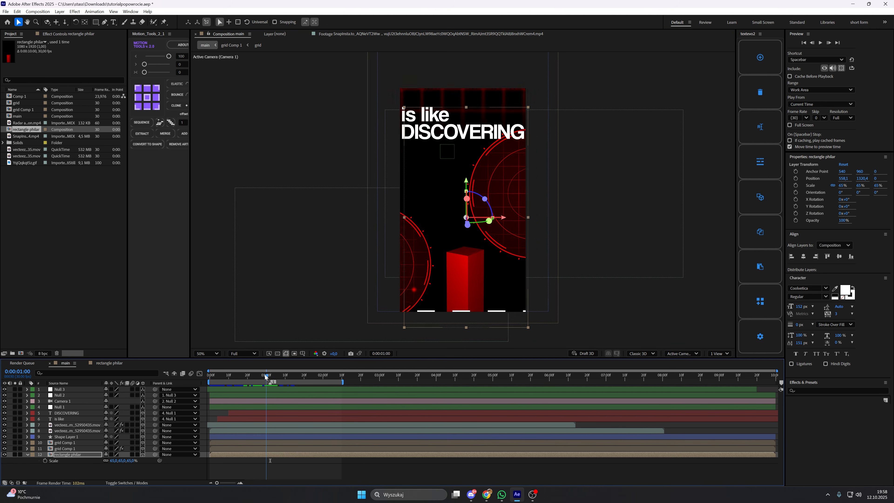
left_click(69, 455)
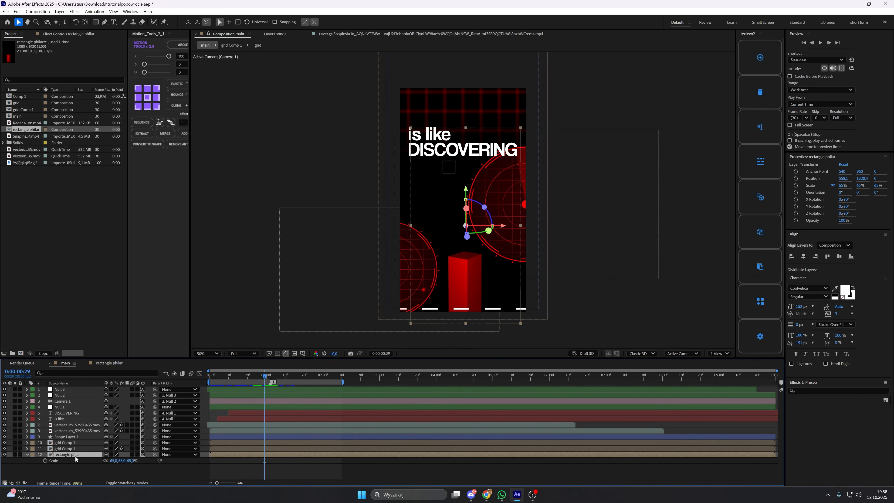
key("t")
left_click(56, 461)
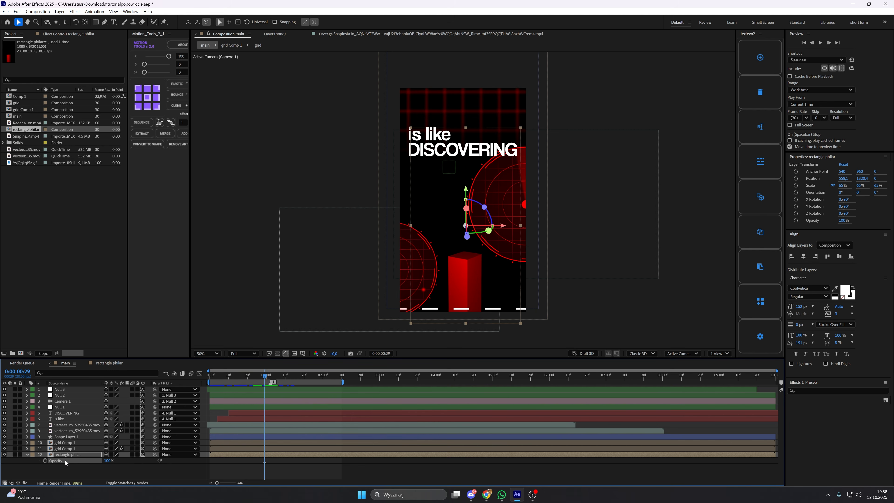
left_click(45, 461)
Add a second 100% opacity keyframe to the rectangle philar layer and place it at 0:00:01:09.
left_click(277, 375)
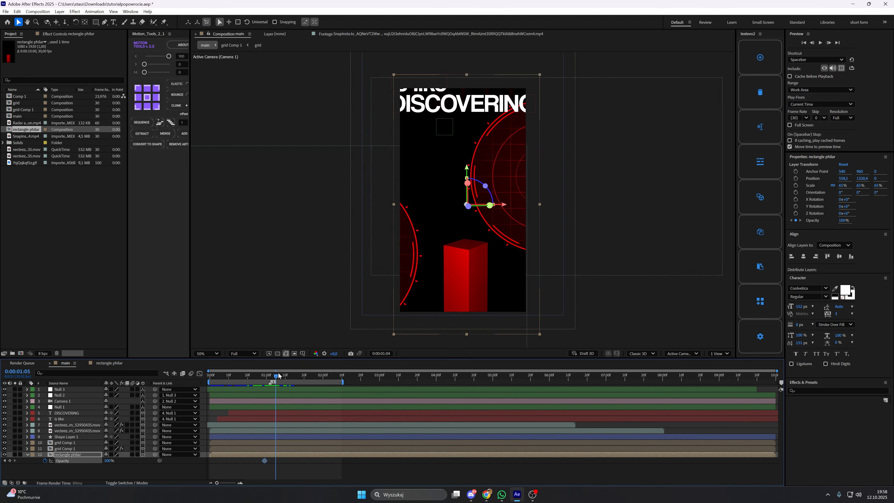
key("space")
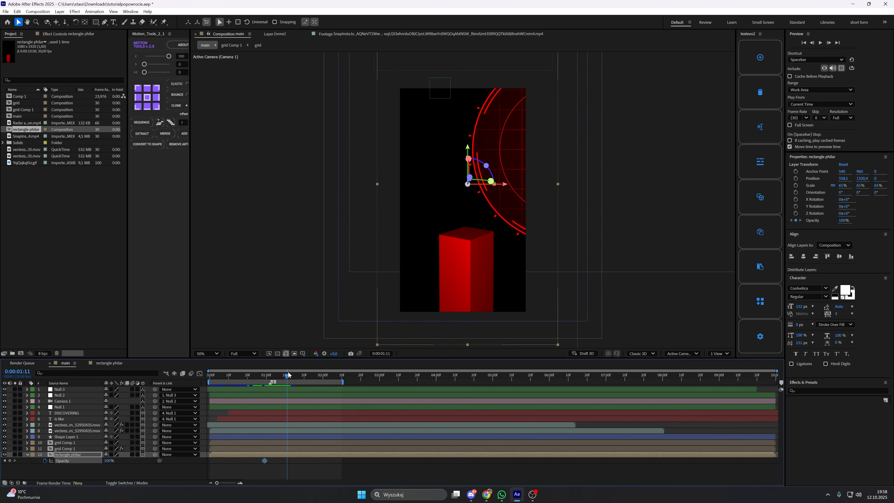
left_click(9, 461)
left_click(284, 375)
left_click_drag(296, 461, 283, 462)
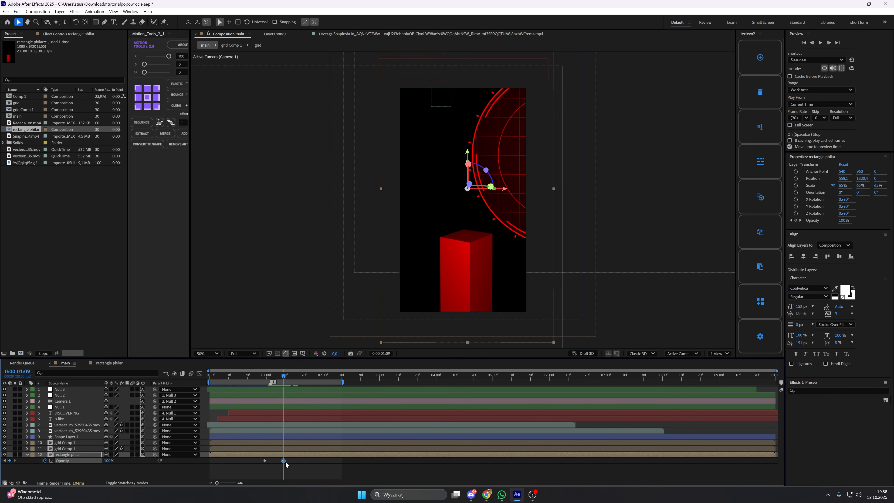
Move the first opacity keyframe to 0:00:00:26, lower its opacity value for a fade-in, and preview the pillar.
left_click(294, 465)
left_click(283, 460)
left_click(270, 459)
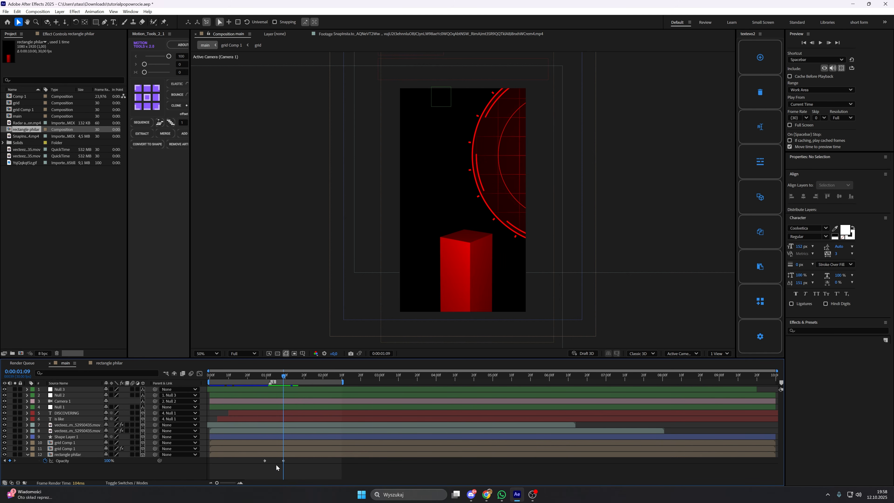
left_click(284, 460)
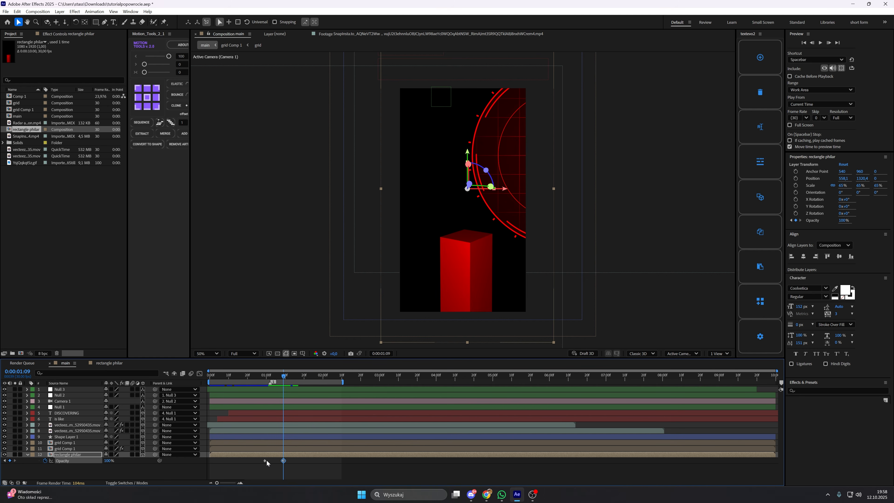
left_click_drag(265, 462, 258, 462)
left_click(259, 380)
left_click(109, 460)
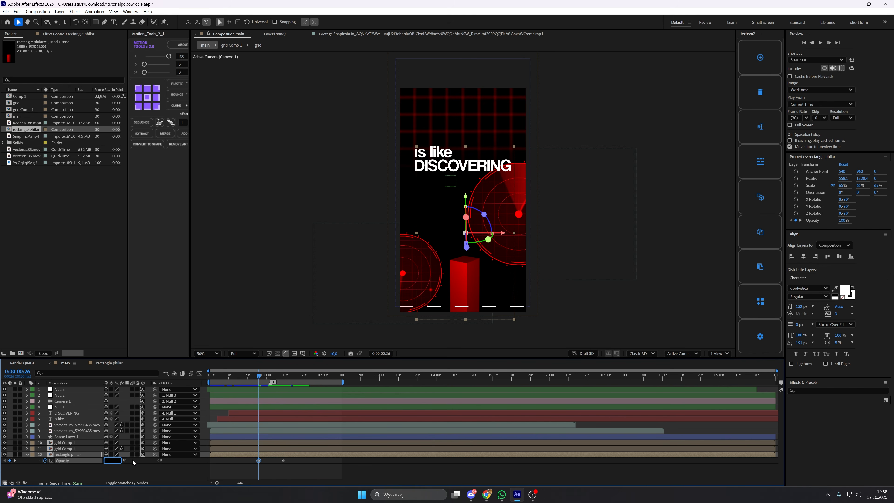
key("Return")
key("space")
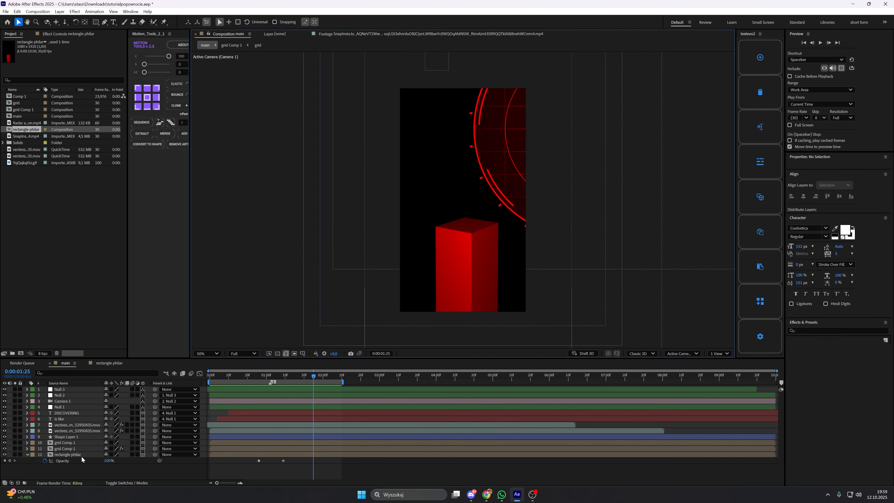
Reduce the rectangle philar layer's scale to 54% and lower it to Y position 1382.7.
left_click(78, 456)
key("s")
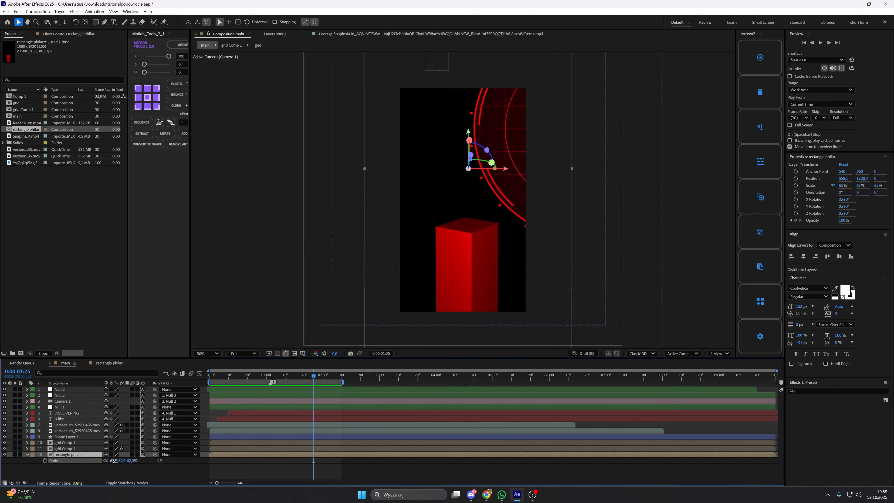
left_click_drag(112, 460, 112, 461)
left_click_drag(486, 267, 474, 285)
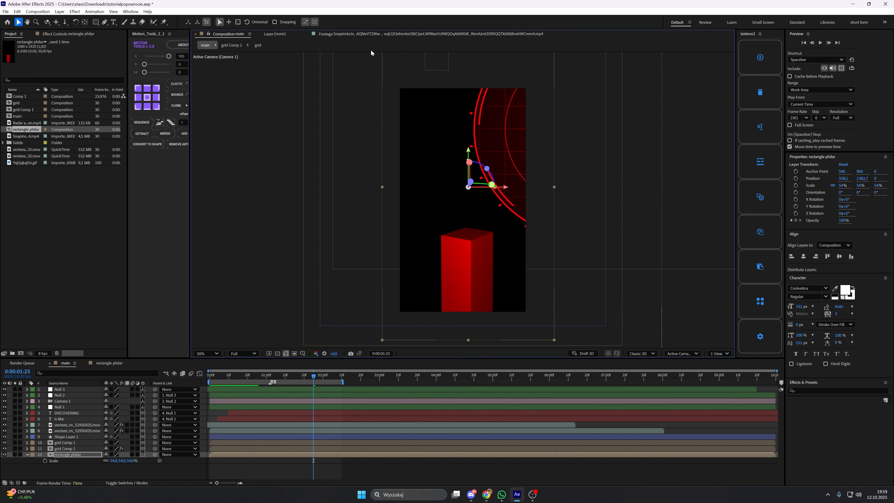
Examine the sign on top of the pillar in the reference footage and compare it with the main composition.
left_click(347, 34)
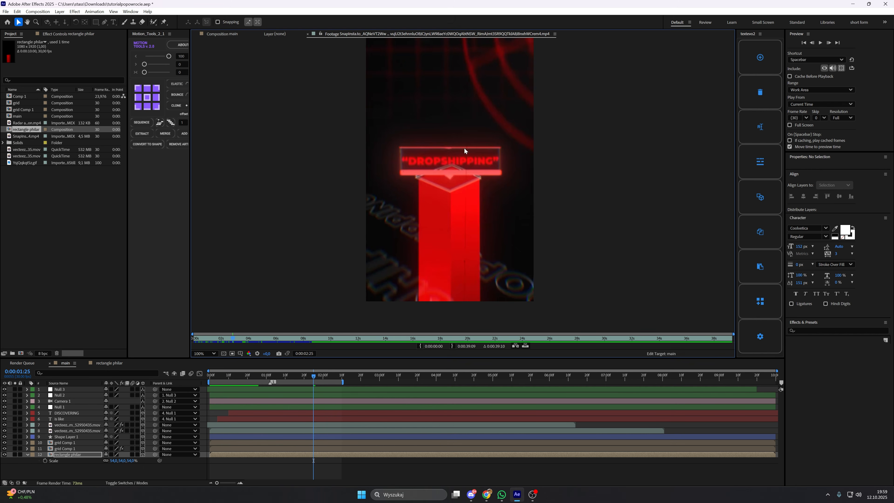
left_click(228, 37)
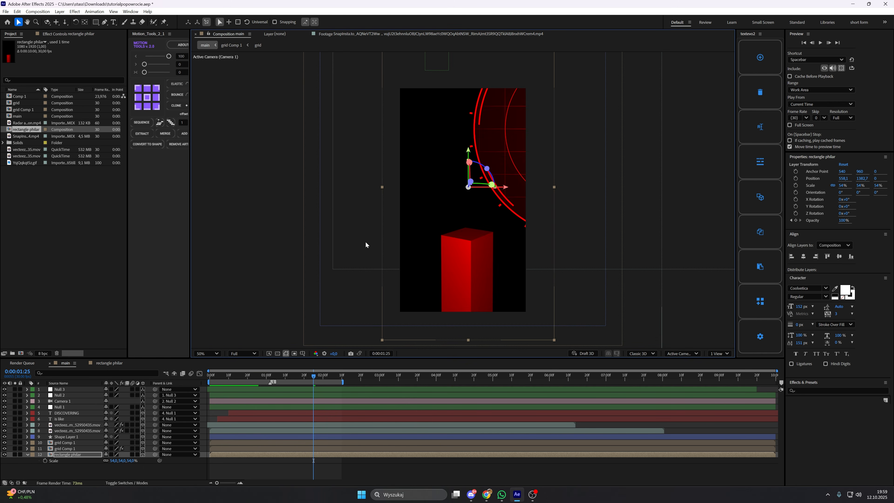
left_click(353, 34)
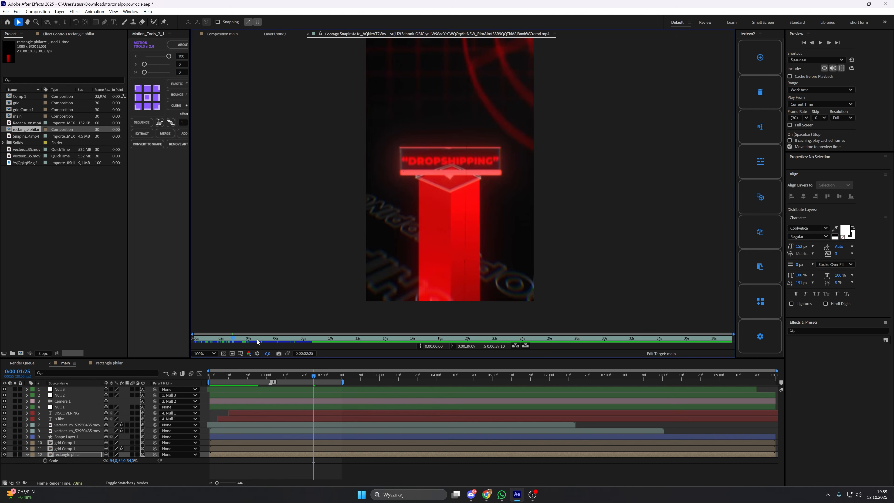
left_click_drag(230, 338, 229, 340)
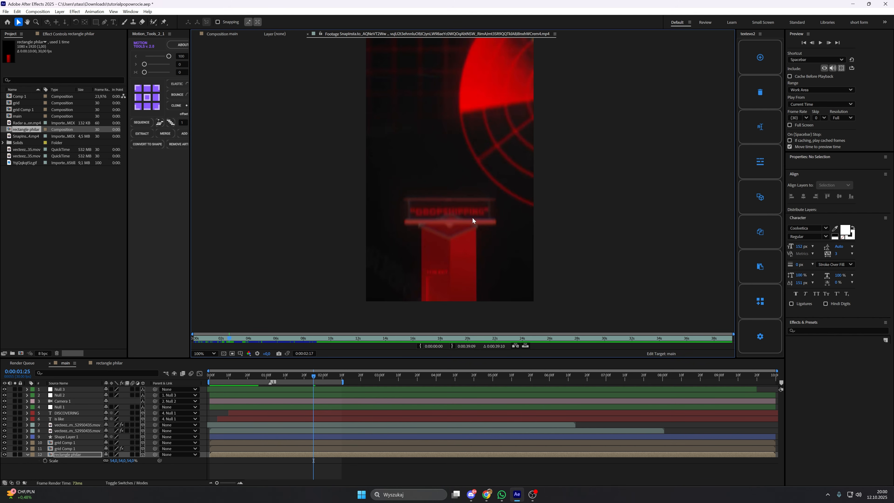
left_click_drag(229, 338, 231, 340)
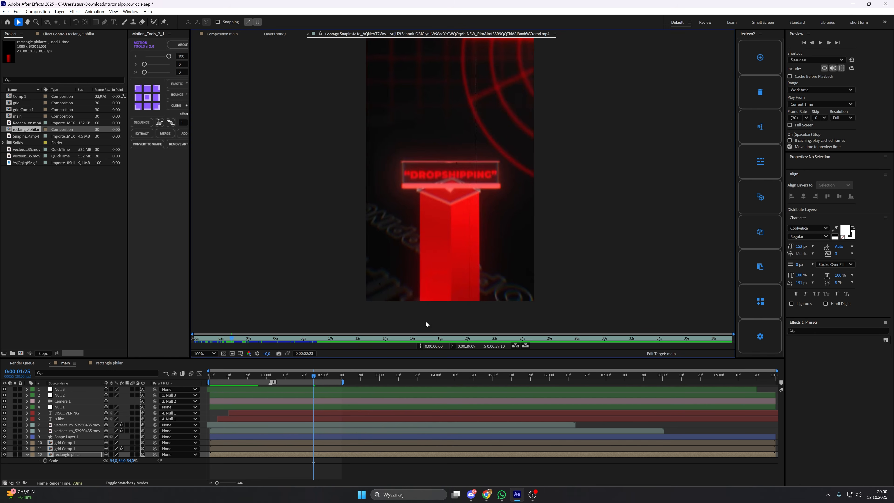
Create a text layer reading "dropshipping" inside the rectangle philar composition.
left_click(84, 456)
double_click(84, 456)
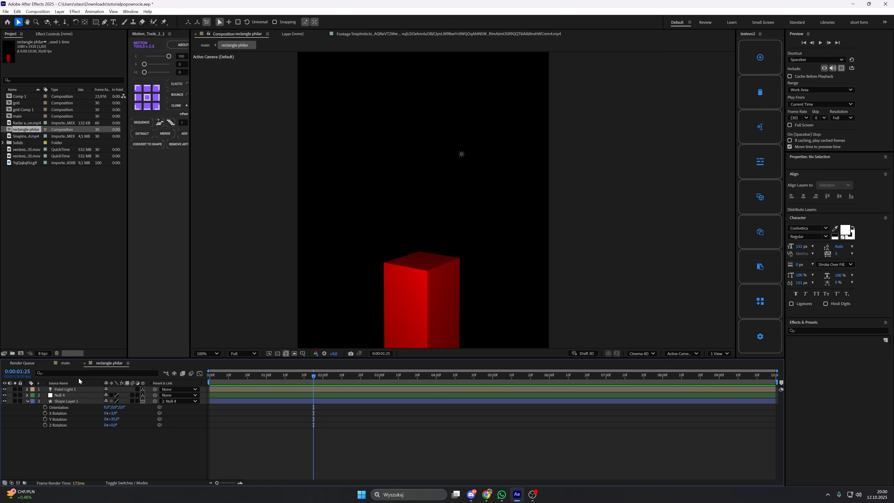
right_click(86, 426)
mouse_move(106, 333)
left_click(209, 340)
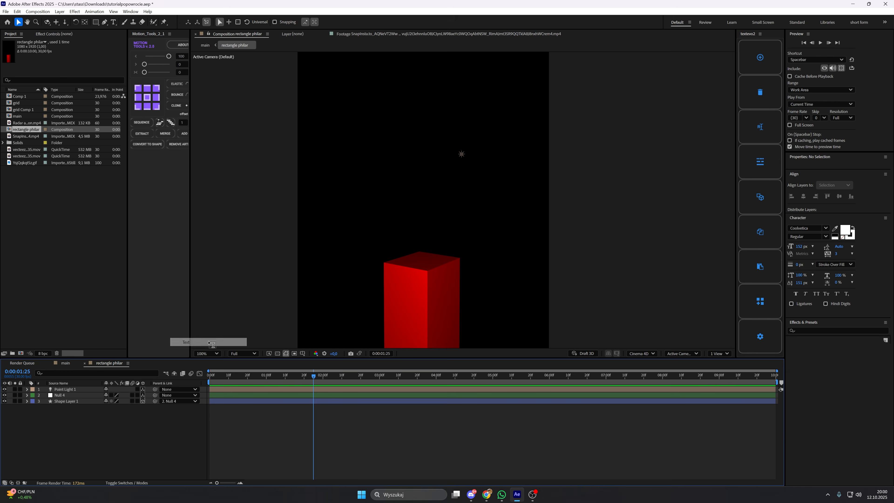
type("dropshipping")
key("Escape")
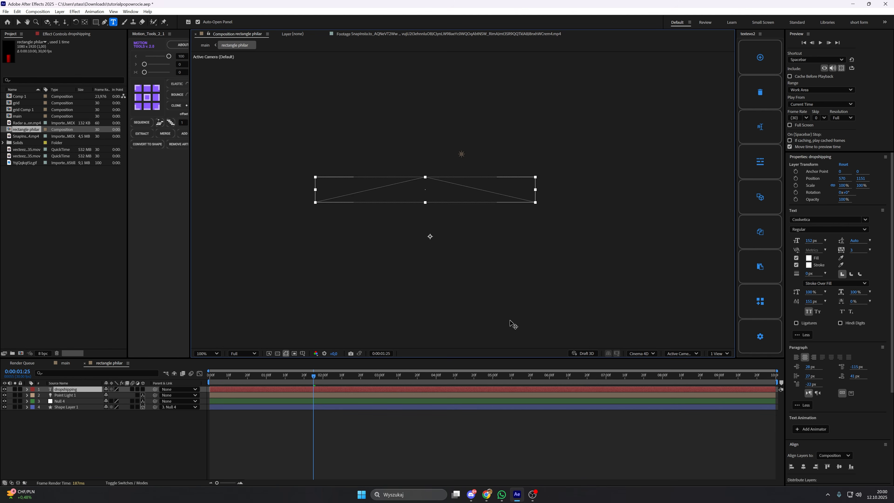
Enclose the word dropshipping in opening and closing quotation marks.
left_click(317, 204)
type("\"")
left_click(551, 207)
type("\"")
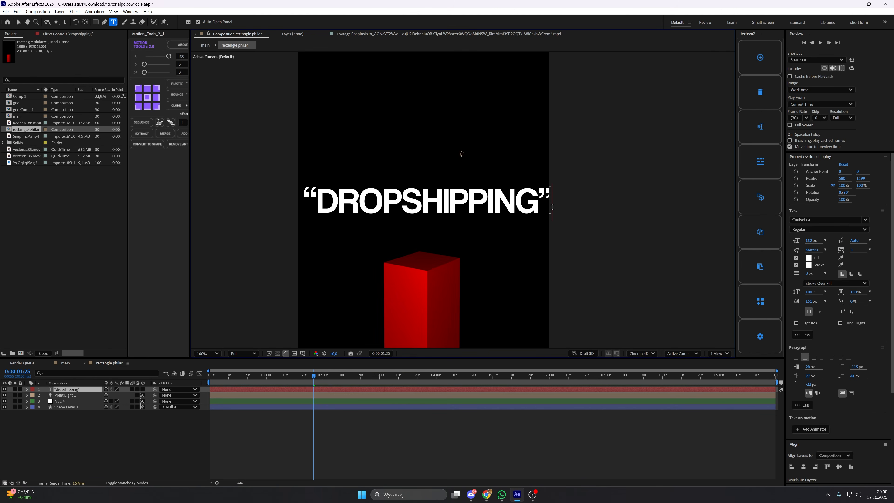
Turn the dropshipping text into a 3D layer and scale it down to 62%.
key("Caps_Lock")
left_click(143, 389)
key("Caps_Lock")
key("v")
key("s")
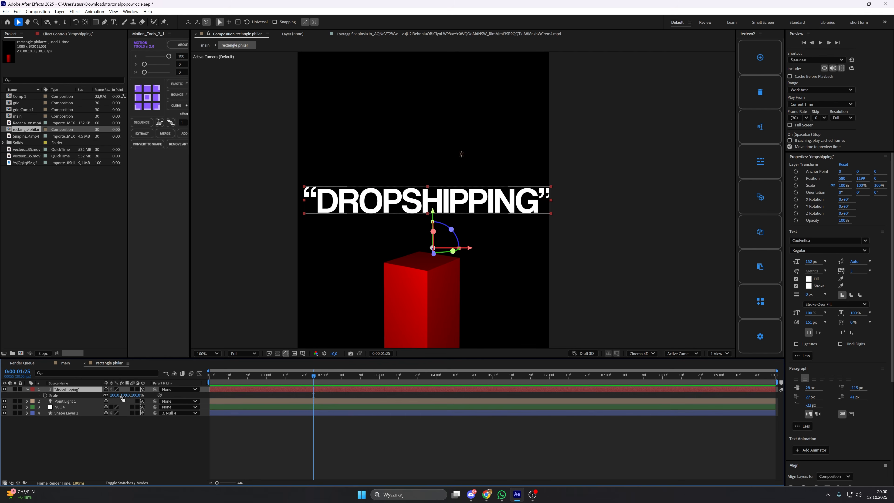
left_click_drag(116, 396, 101, 396)
Fill the dropshipping text with pure red (R 255, G 0, B 0).
double_click(414, 218)
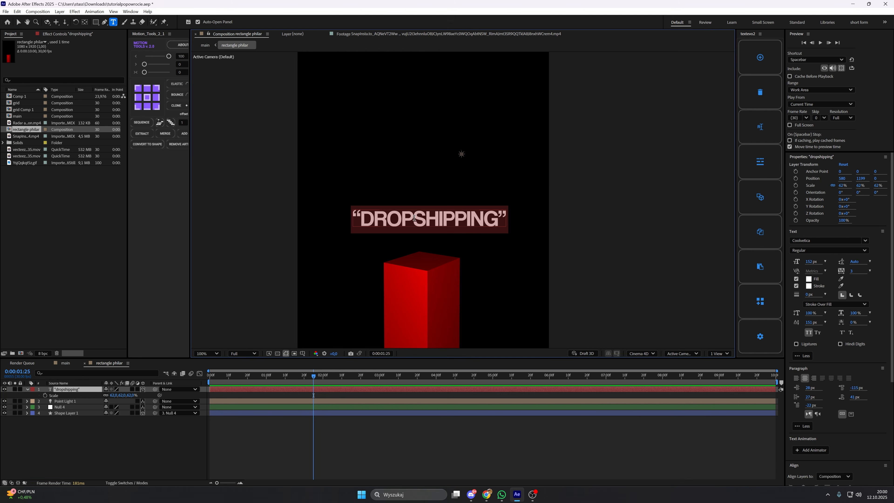
left_click(808, 279)
left_click_drag(449, 211, 538, 182)
left_click(515, 204)
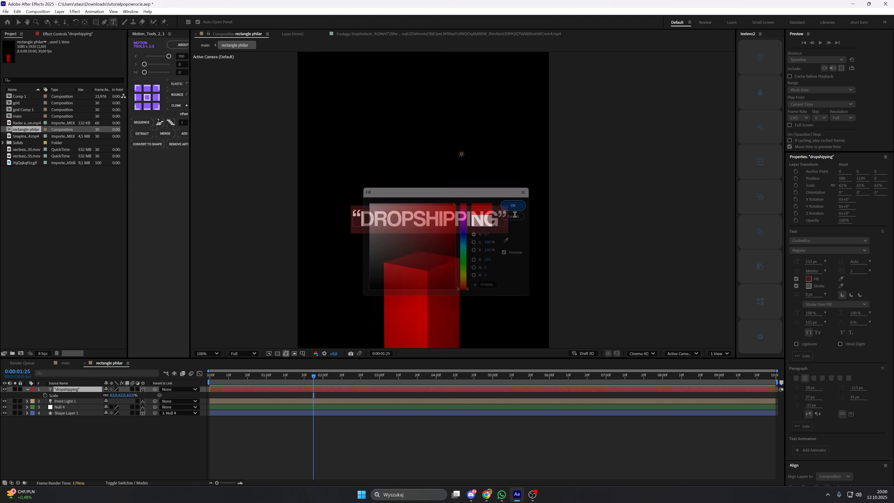
Frame the dropshipping text with a rounded rectangle about 544 × 88 px that has a 5 px red stroke and no fill.
left_click(96, 22)
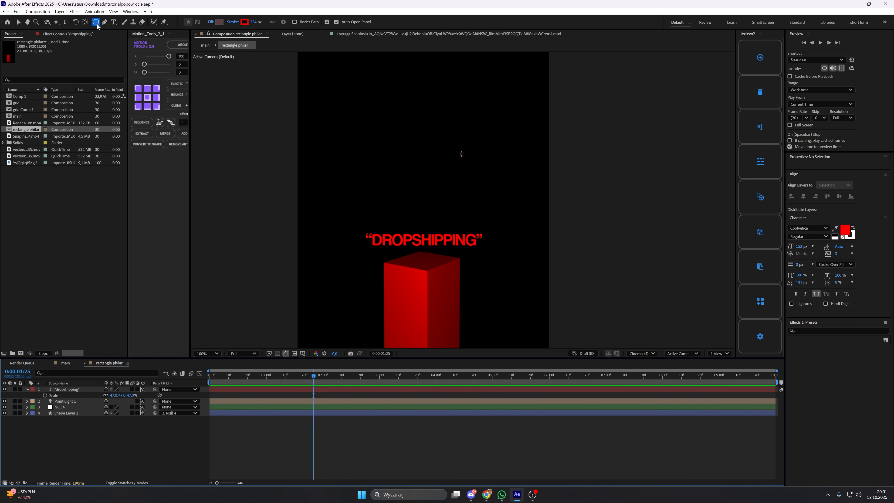
left_click(254, 22)
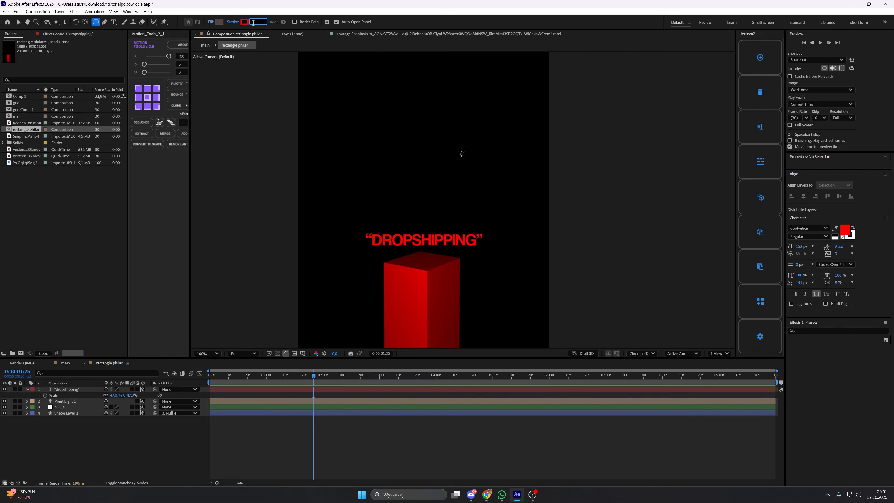
type("5")
key("Return")
left_click_drag(361, 229, 488, 249)
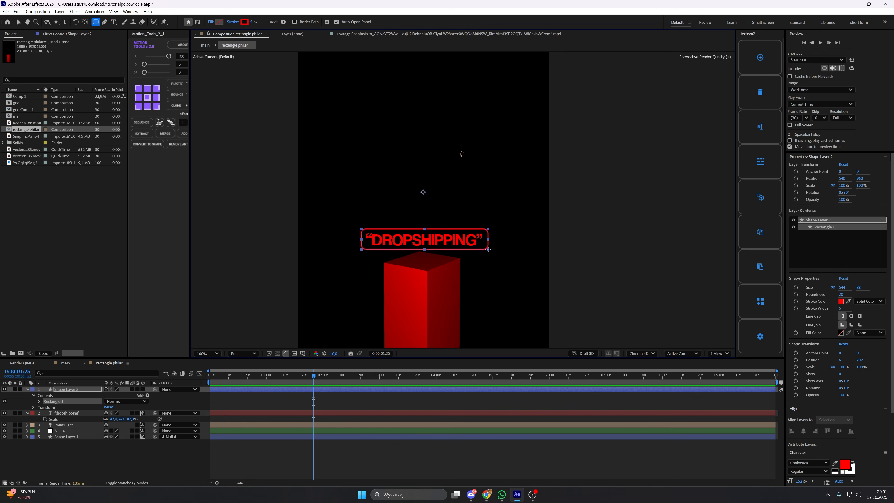
key("v")
left_click_drag(477, 243, 476, 242)
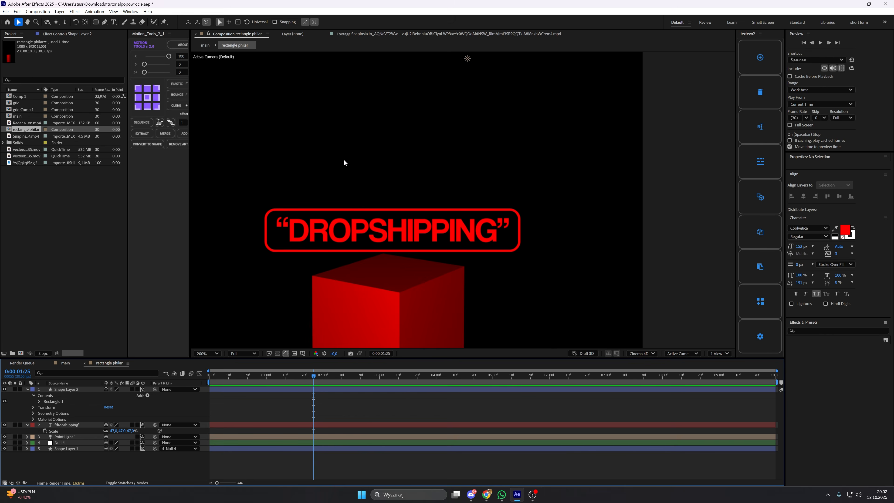
scroll(352, 186, "down", 1)
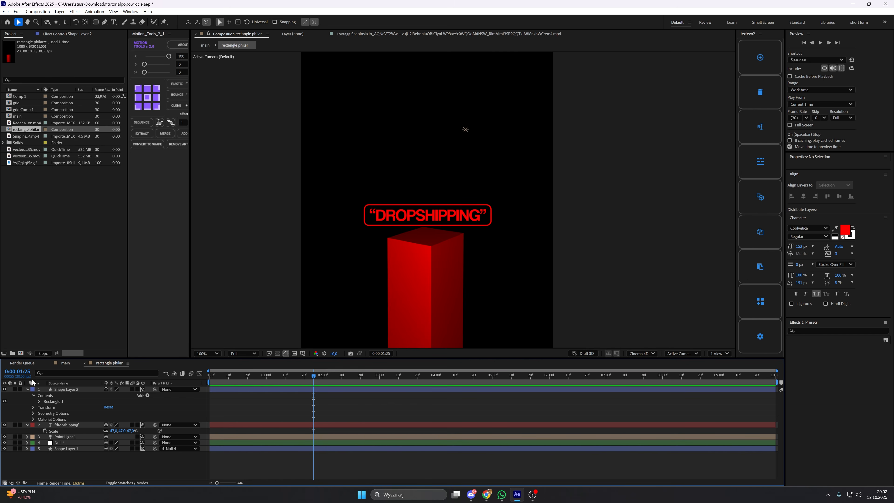
Draw a small closed downward-pointing triangle as a new shape at the middle of the sign frame's lower edge.
key("ctrl+grave")
left_click(105, 22)
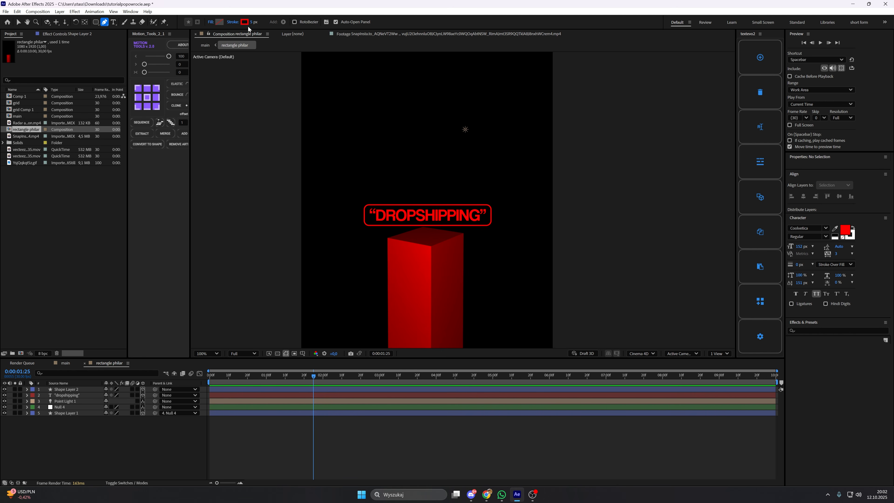
scroll(369, 242, "up", 1)
left_click_drag(377, 245, 440, 192)
scroll(435, 193, "up", 1)
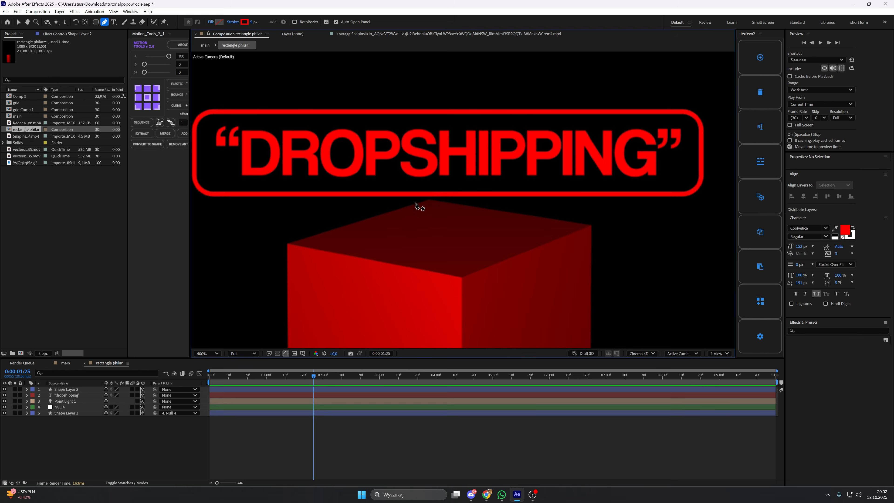
left_click(418, 193)
left_click(452, 194)
left_click(435, 215)
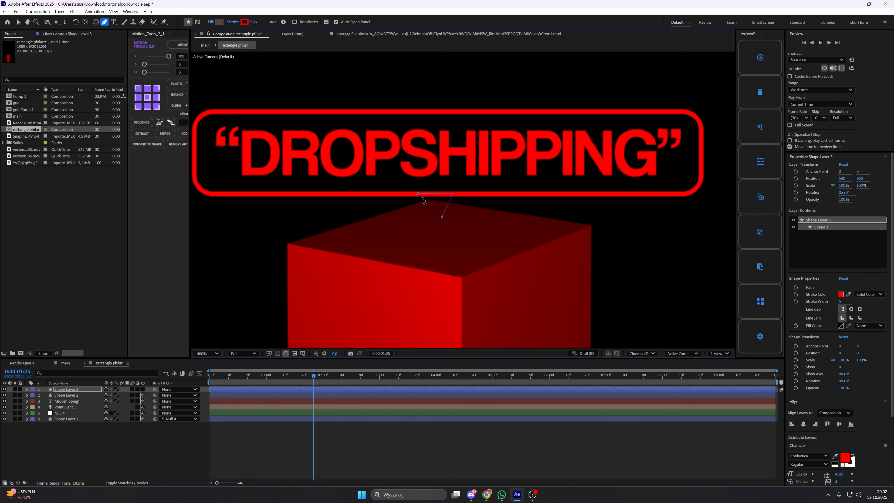
left_click(418, 193)
key("v")
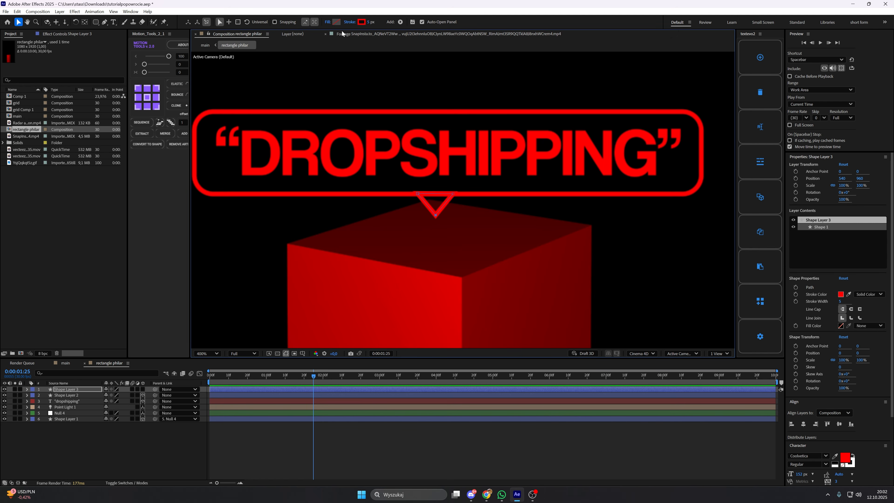
Give the triangle a solid red fill and remove its stroke.
left_click(337, 22)
left_click(464, 202)
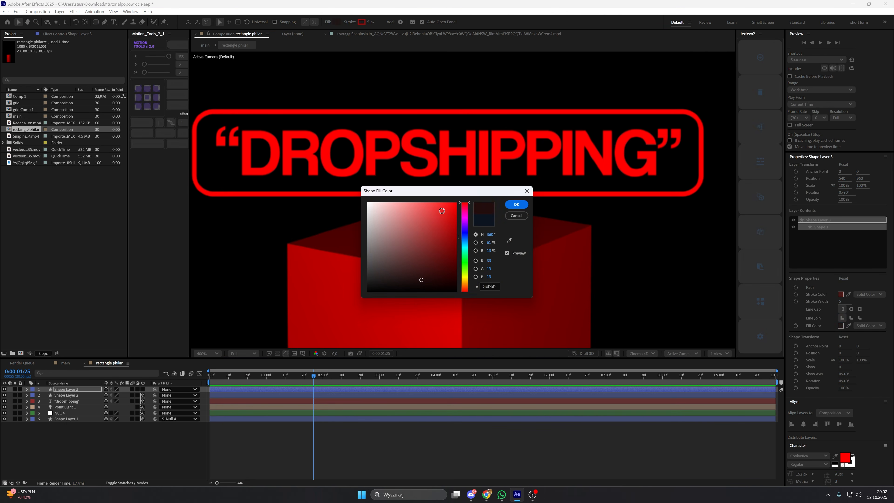
left_click_drag(442, 210, 459, 201)
left_click(516, 203)
left_click(361, 22)
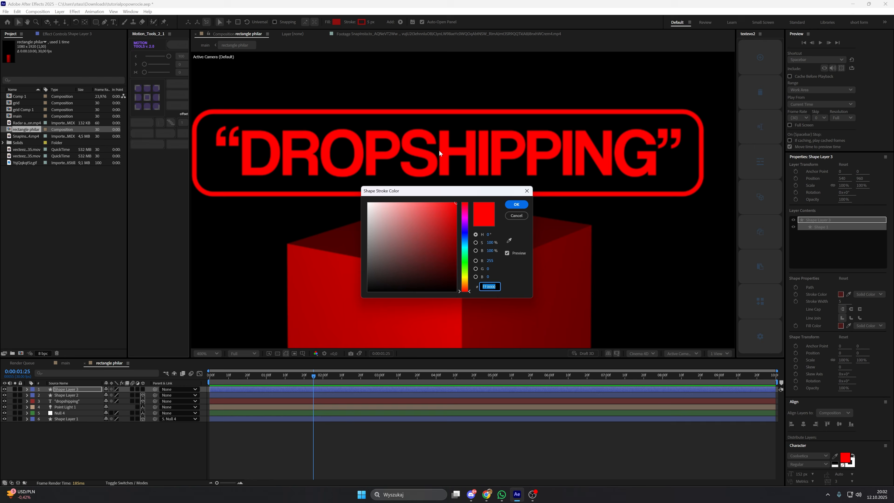
left_click(527, 191)
left_click(354, 23)
left_click(410, 228)
left_click(456, 267)
Align the triangle under the middle of the sign frame and make its layer 3D.
left_click_drag(433, 205, 439, 205)
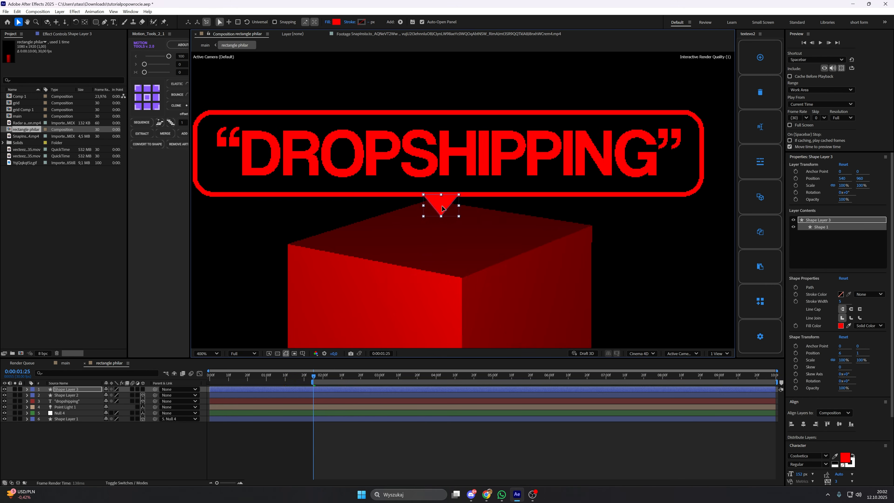
scroll(441, 207, "down", 1)
scroll(452, 204, "up", 2)
left_click(143, 389)
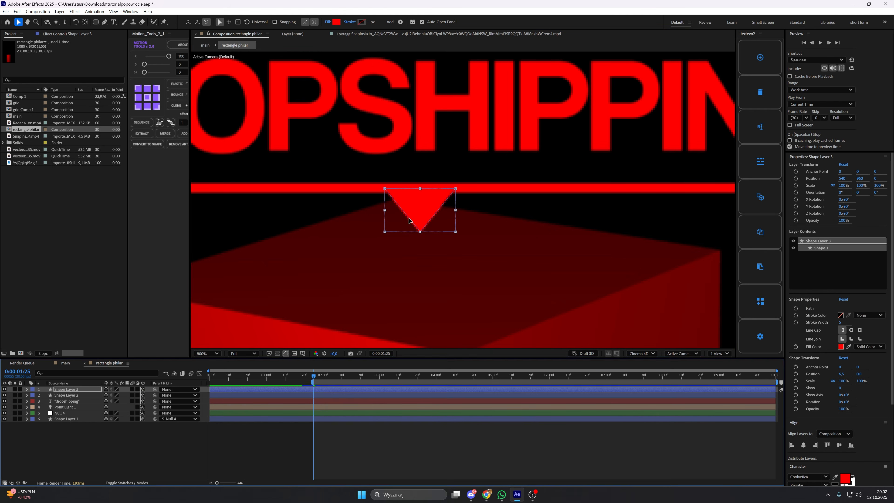
left_click(148, 447)
scroll(353, 212, "down", 3)
key("g")
key("v")
key("period")
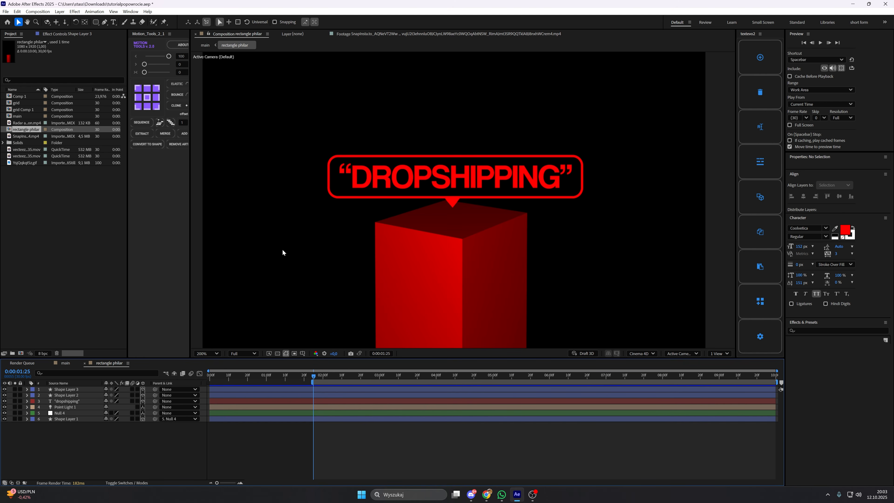
Parent the triangle, frame and text layers to a new null and nudge it to seat the sign above the pillar.
left_click_drag(202, 387, 200, 402)
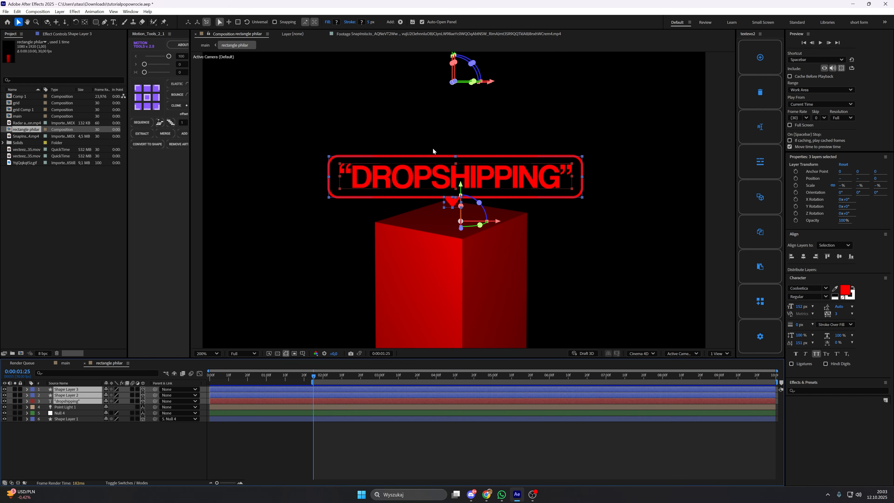
left_click(184, 134)
scroll(479, 169, "down", 2)
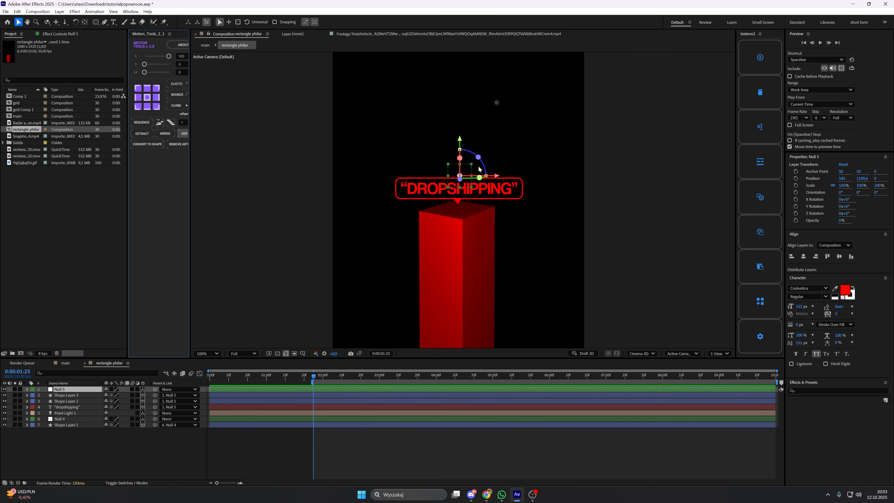
left_click_drag(461, 142, 460, 143)
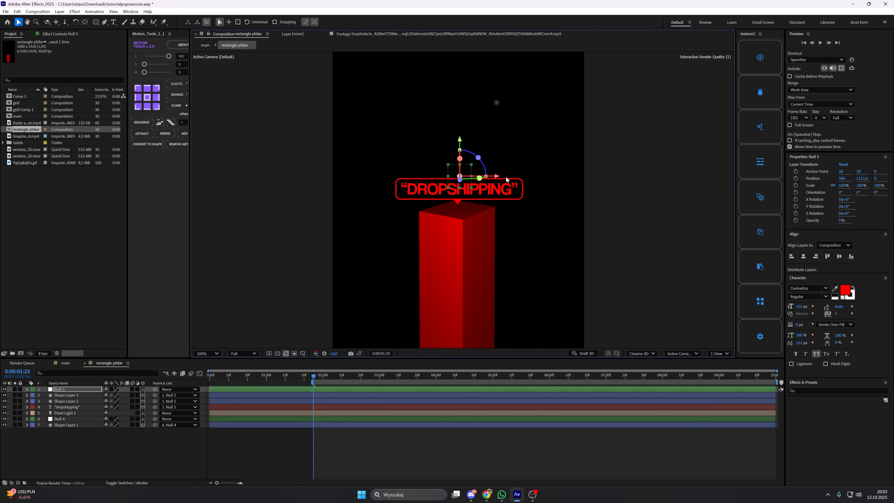
left_click_drag(495, 177, 497, 177)
scroll(482, 185, "down", 1)
left_click(513, 472)
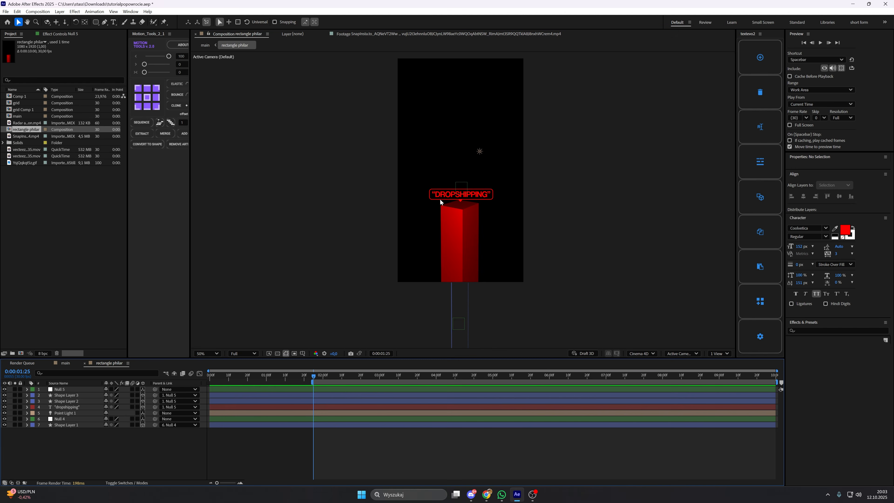
scroll(402, 190, "up", 1)
left_click(401, 190)
left_click(329, 255)
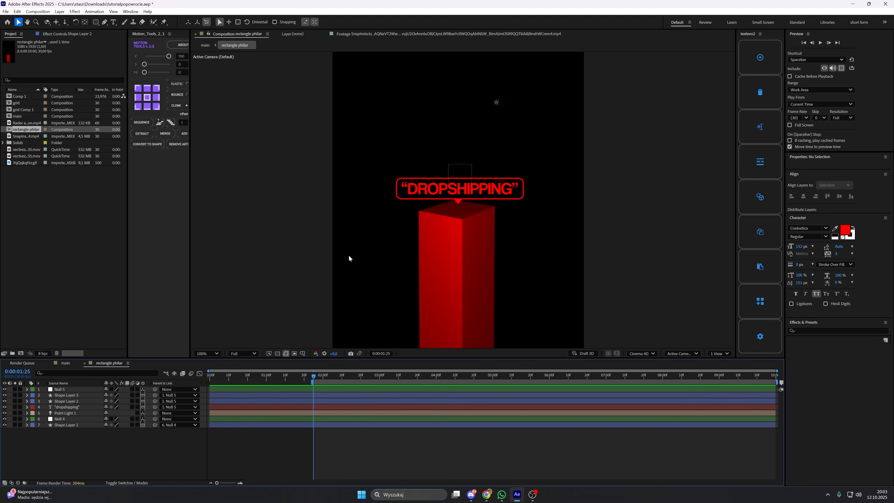
scroll(360, 228, "down", 1)
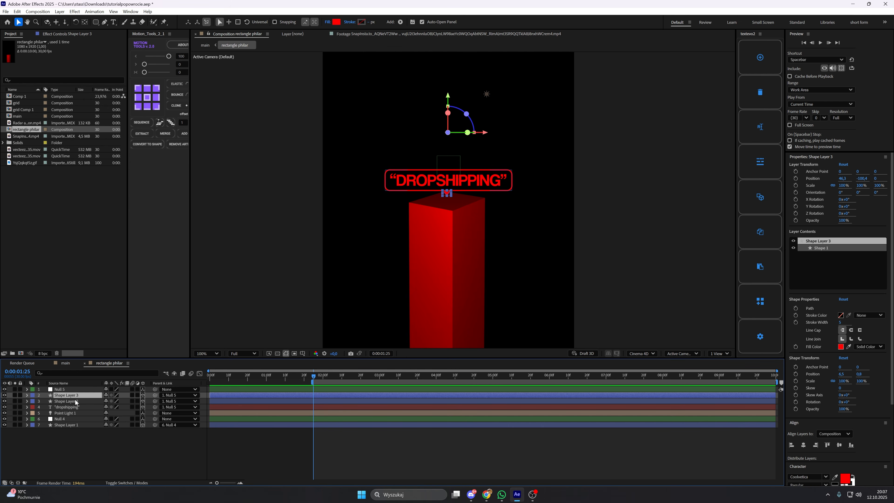
Change the sign frame's stroke colour to white.
left_click(76, 401)
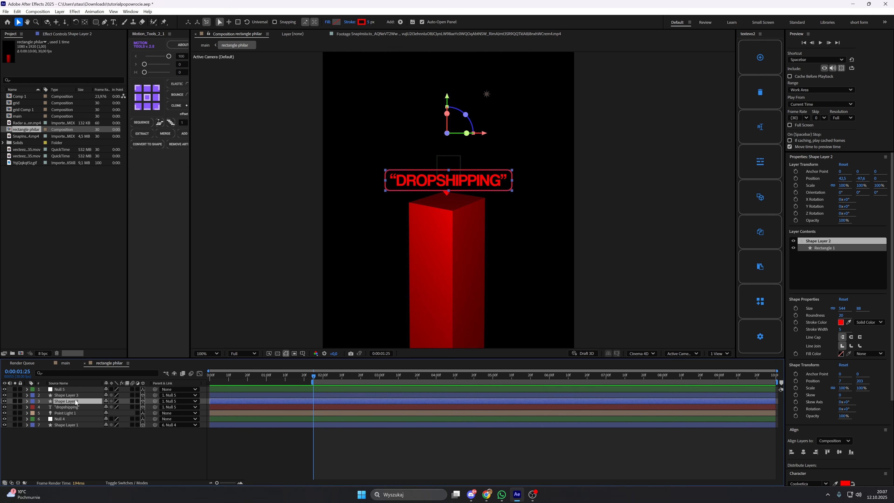
left_click(362, 21)
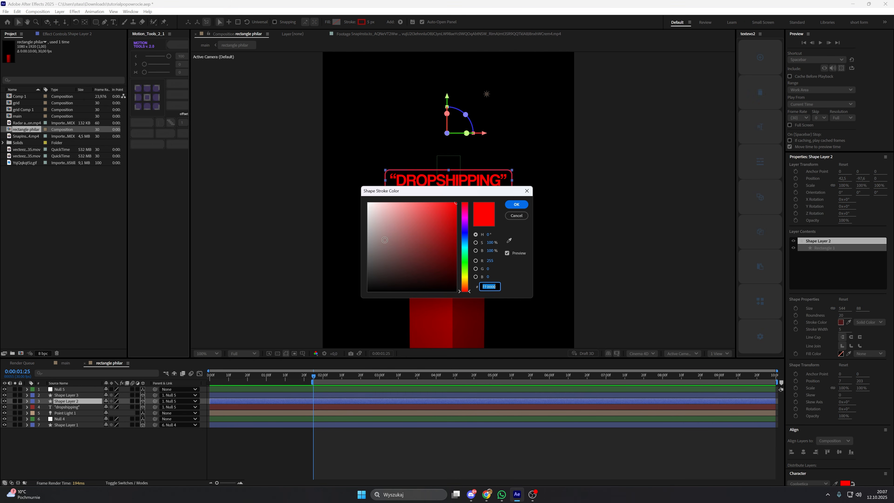
left_click_drag(384, 218, 333, 181)
left_click(512, 206)
left_click(334, 252)
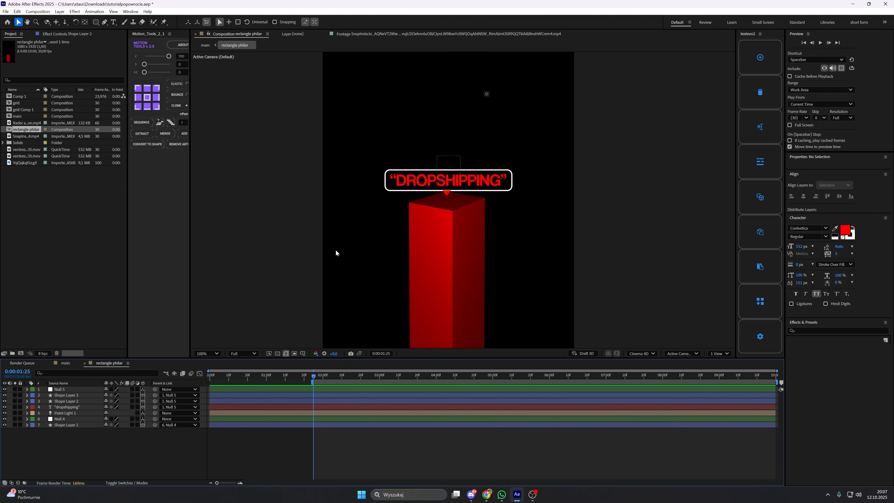
Change the fill colour of the triangle pointer below the frame to white.
left_click(72, 401)
left_click(73, 395)
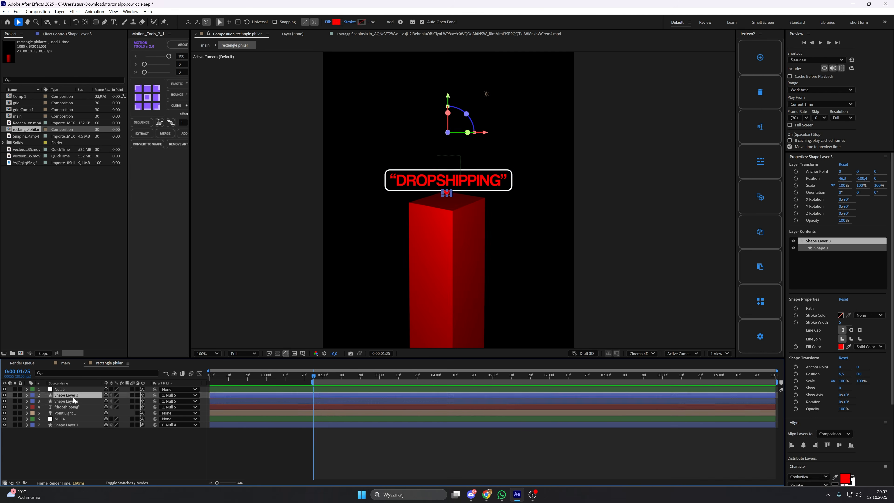
left_click(336, 22)
left_click_drag(383, 216, 313, 162)
left_click(521, 206)
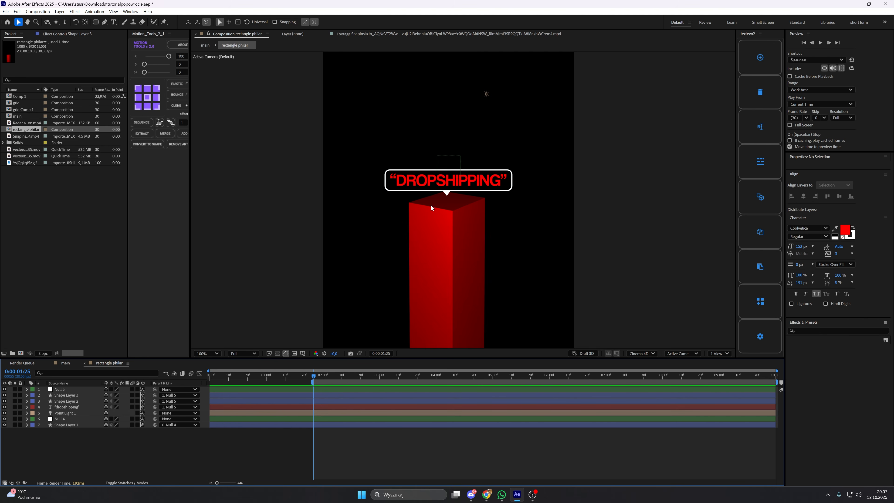
Compare the finished sign and pillar in the main composition with the same moment in the reference footage.
key("comma")
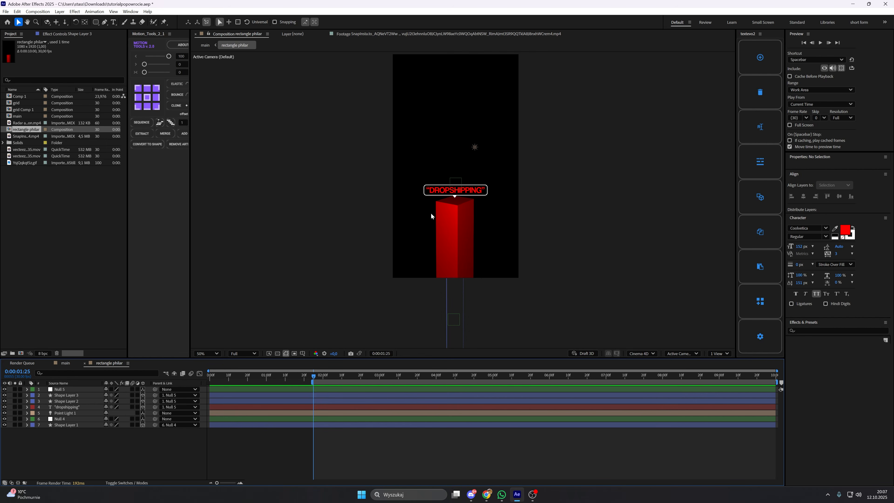
key("period")
left_click(207, 49)
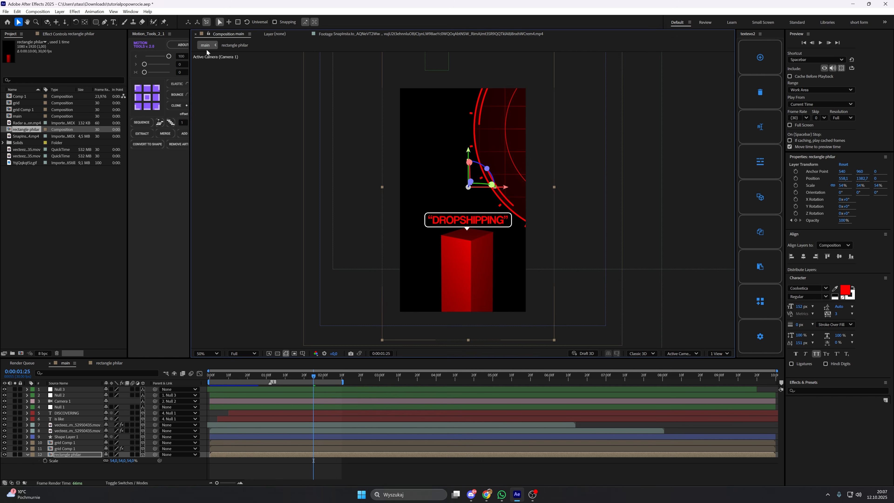
left_click_drag(219, 376, 330, 377)
left_click(383, 34)
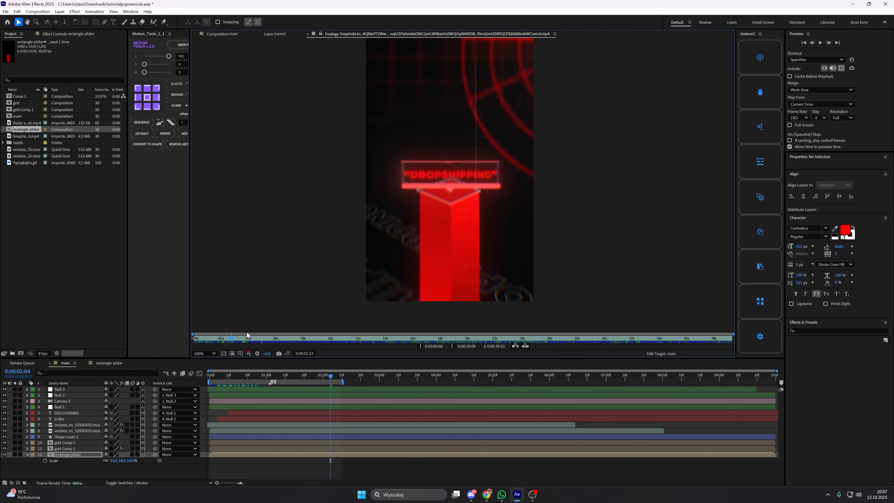
left_click_drag(232, 338, 240, 322)
Extend the end of the main composition's work area to about 3.6 seconds.
left_click(282, 376)
left_click_drag(282, 376, 414, 382)
At Null 3's last position keyframe (0:00:02:00), parent it to a new null and place a marker at that time.
left_click(311, 389)
key("p")
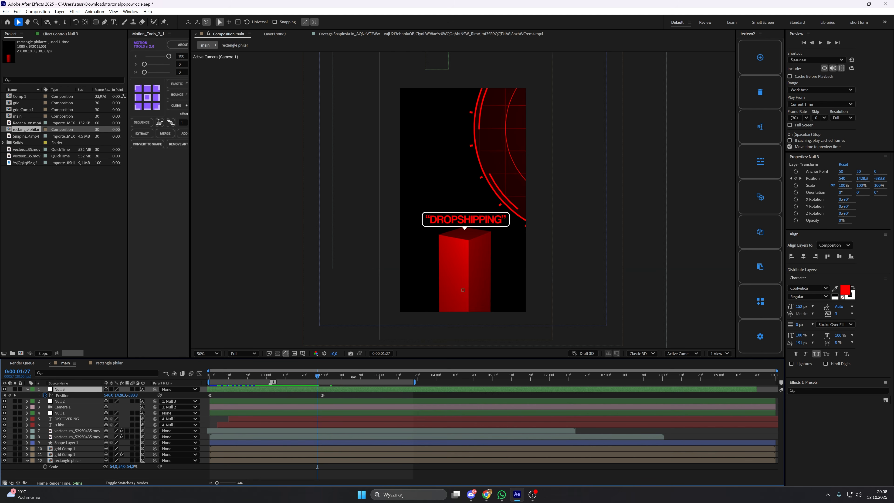
left_click(323, 377)
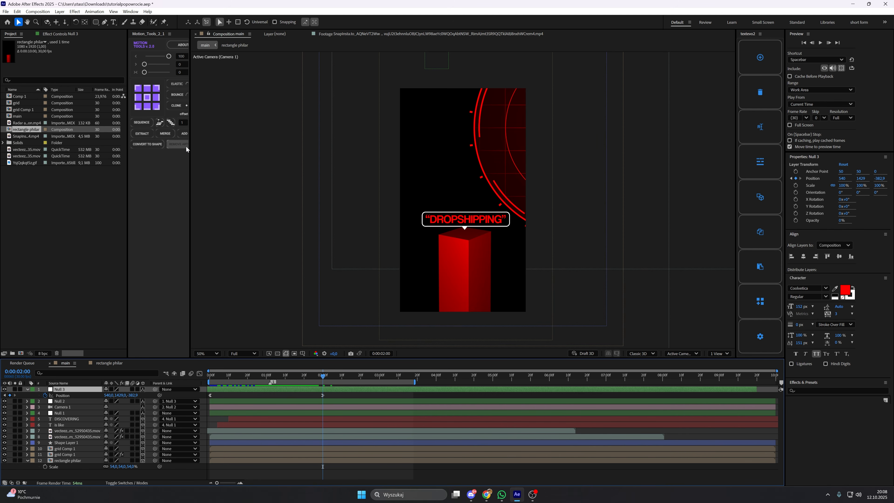
left_click(184, 133)
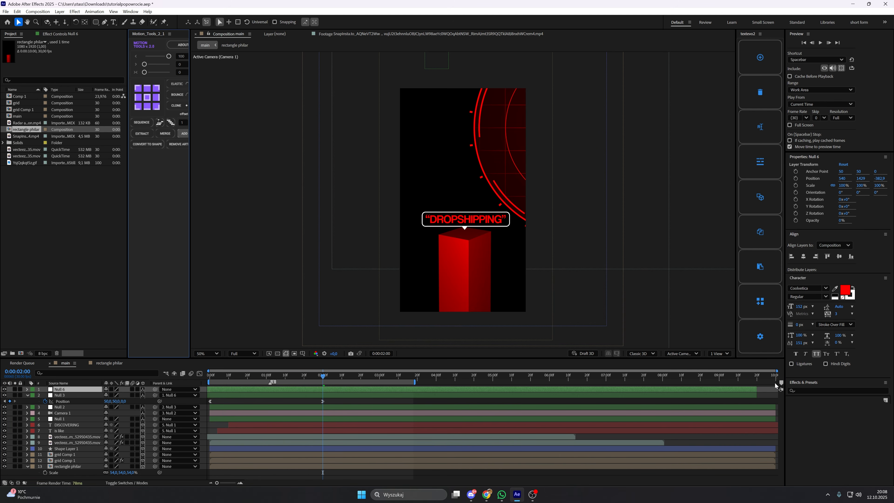
key("KP_Multiply")
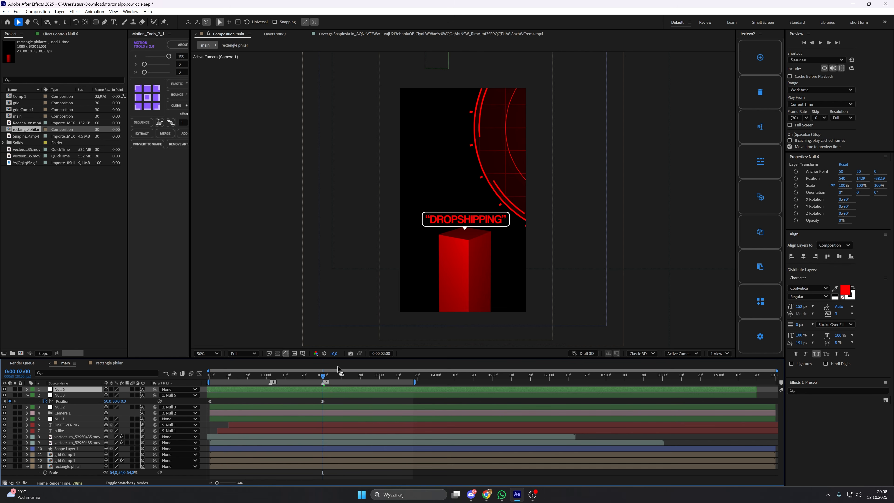
Animate Null 6's position from about 1 second to 0:00:02:28, moving the camera down past the pillar and adjusting its depth.
key("p")
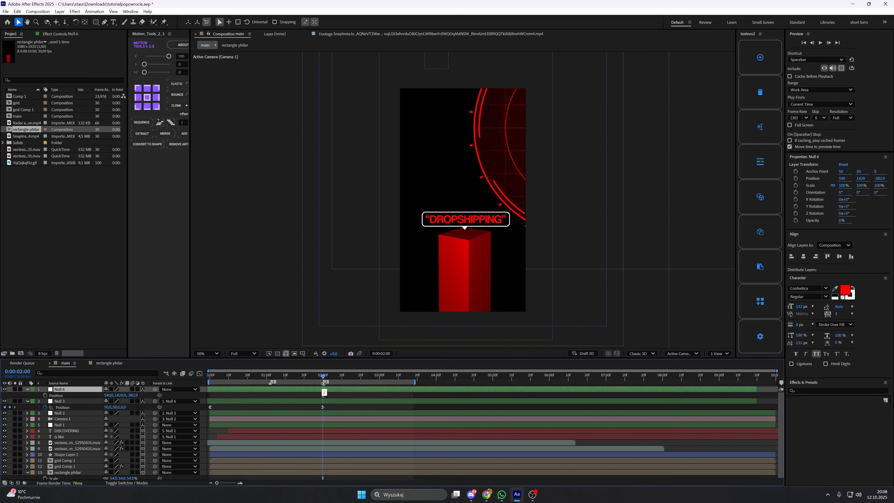
left_click_drag(323, 376, 376, 385)
left_click(46, 395)
left_click_drag(120, 394, 238, 388)
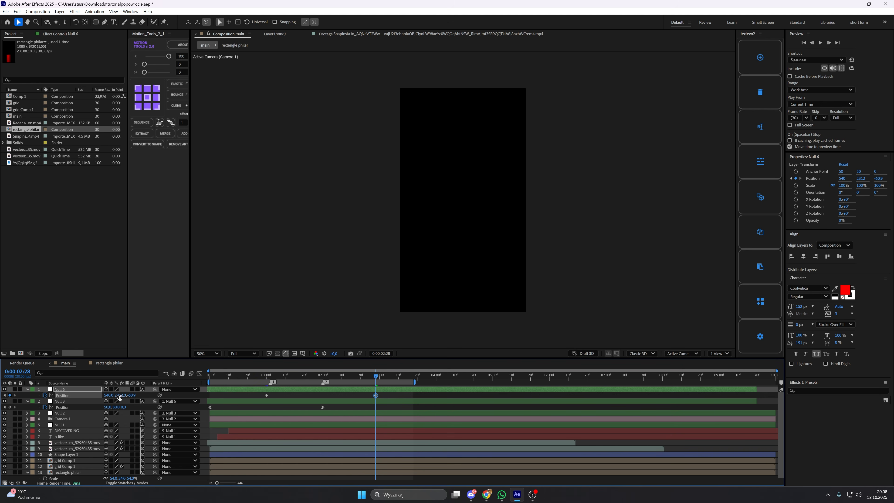
left_click_drag(140, 394, 150, 394)
At 0:00:01:12, draw a rectangular mask over the base of the rectangle philar layer and set its mode to Subtract.
left_click_drag(340, 380, 289, 383)
left_click(74, 472)
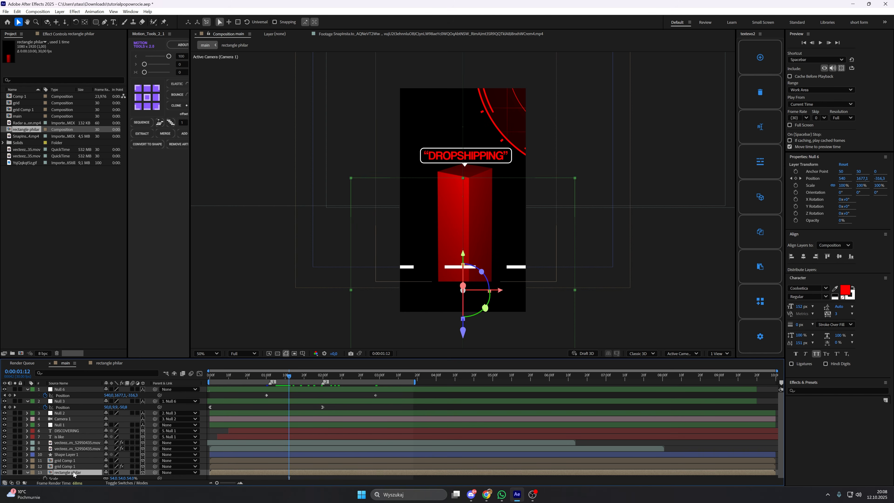
left_click(27, 473)
left_click(95, 24)
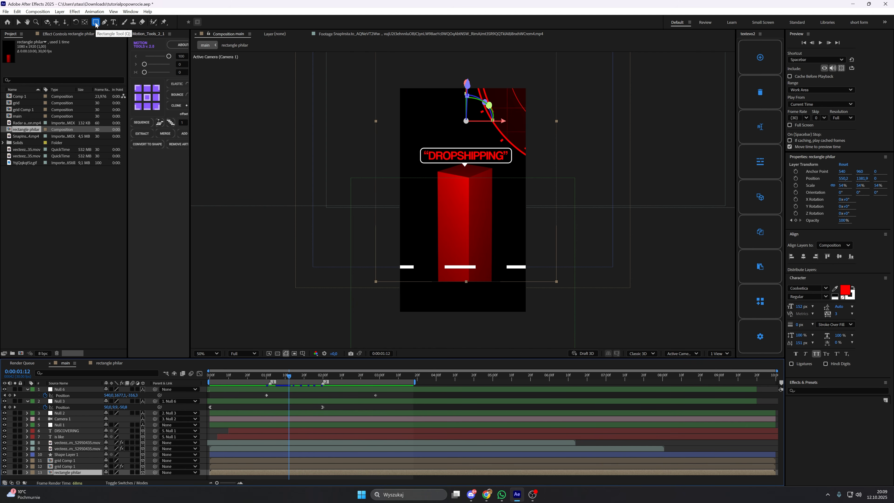
left_click_drag(404, 260, 541, 308)
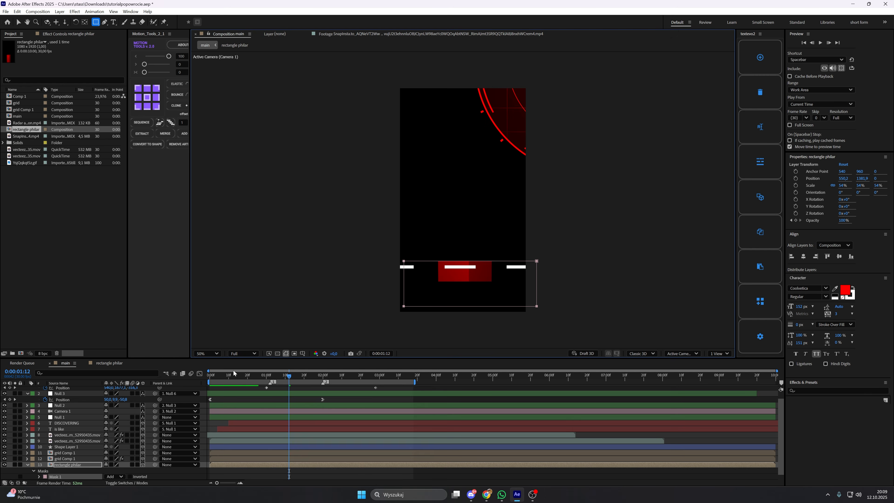
key("shift+s")
left_click(120, 470)
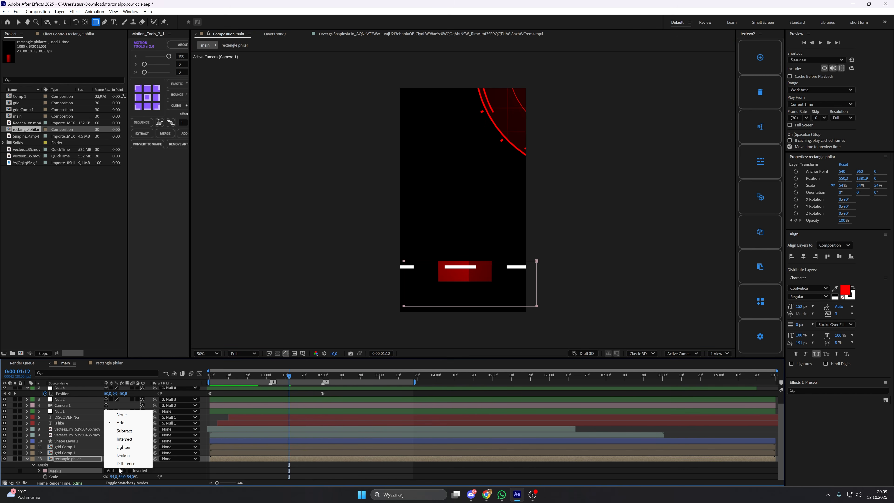
left_click(127, 430)
Feather the pillar's mask by about 221 pixels and enlarge it around the base so the bottom fades out.
left_click(39, 471)
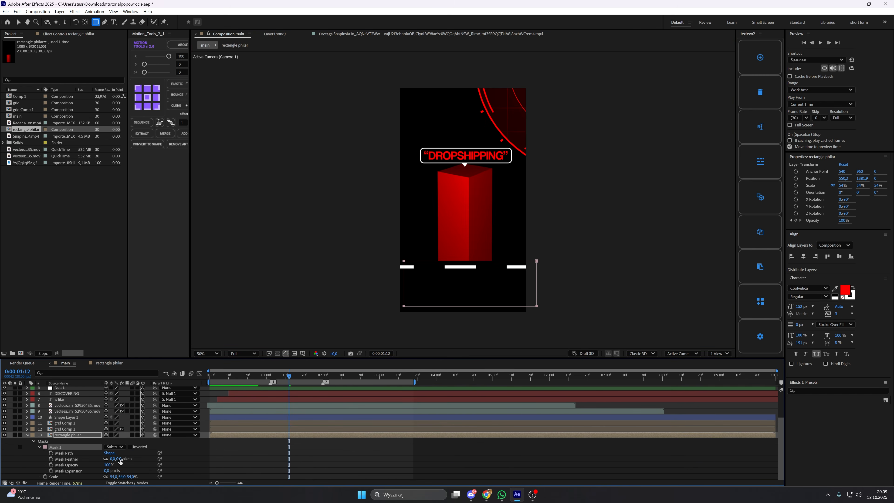
left_click_drag(114, 459, 163, 445)
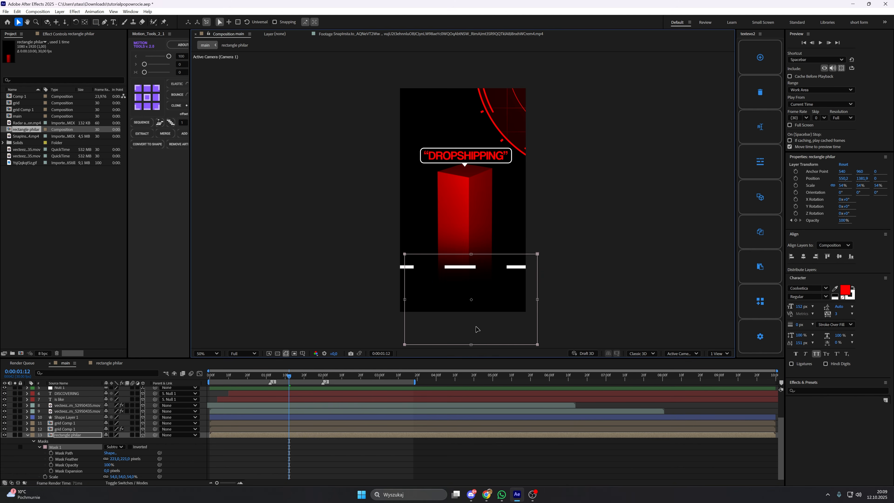
left_click_drag(475, 326, 475, 328)
left_click(426, 453)
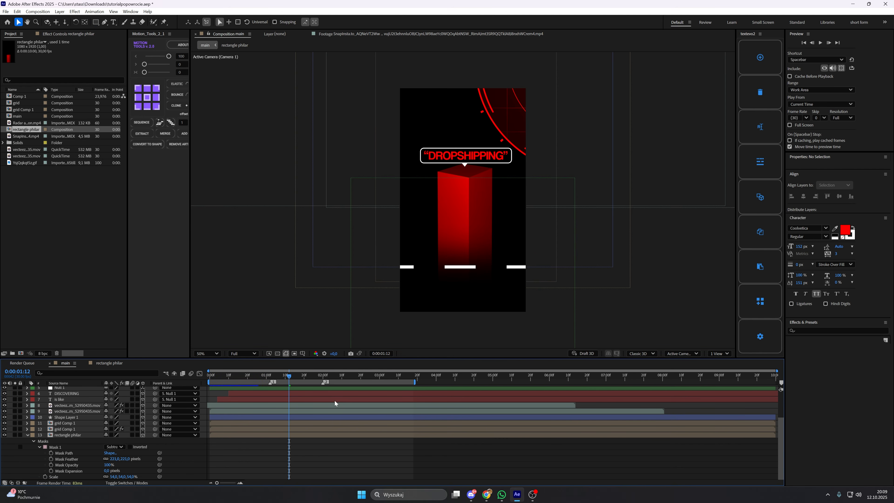
Shape the speed graph of Null 6's position keyframes into a smooth ease with a sharp peak near 0:00:02:00.
left_click_drag(286, 373, 261, 380)
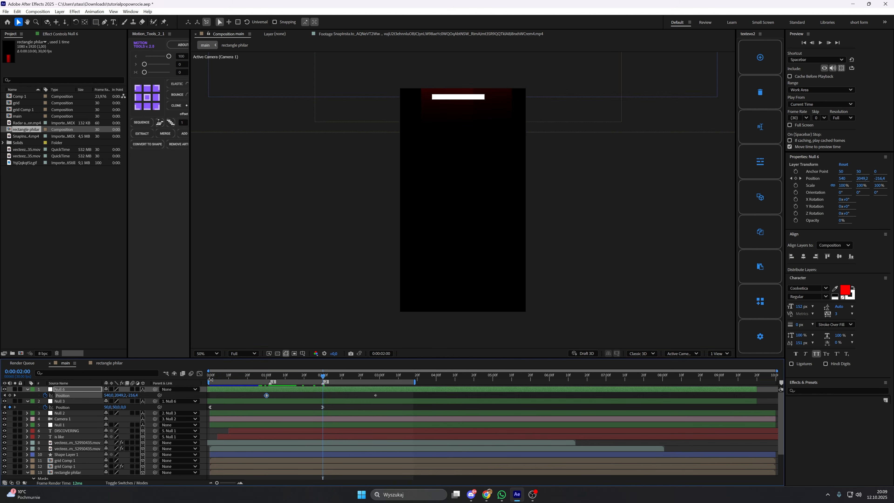
left_click(200, 374)
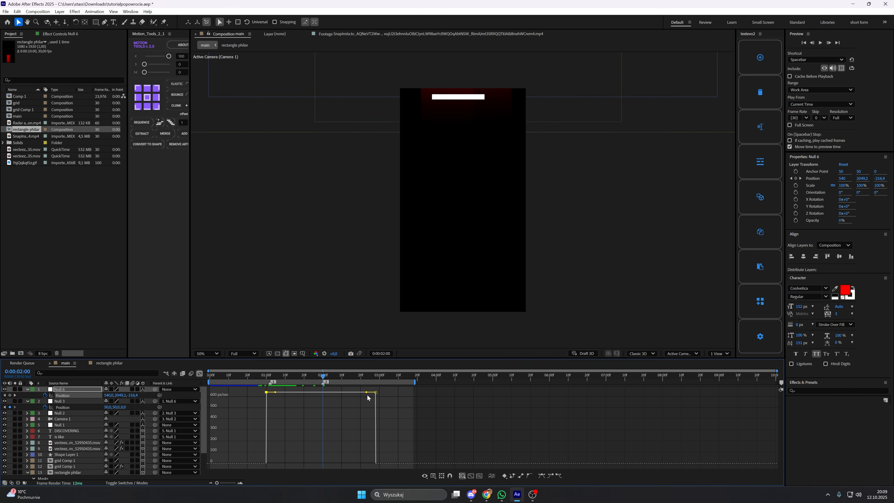
left_click_drag(366, 391, 328, 463)
left_click_drag(276, 441, 311, 463)
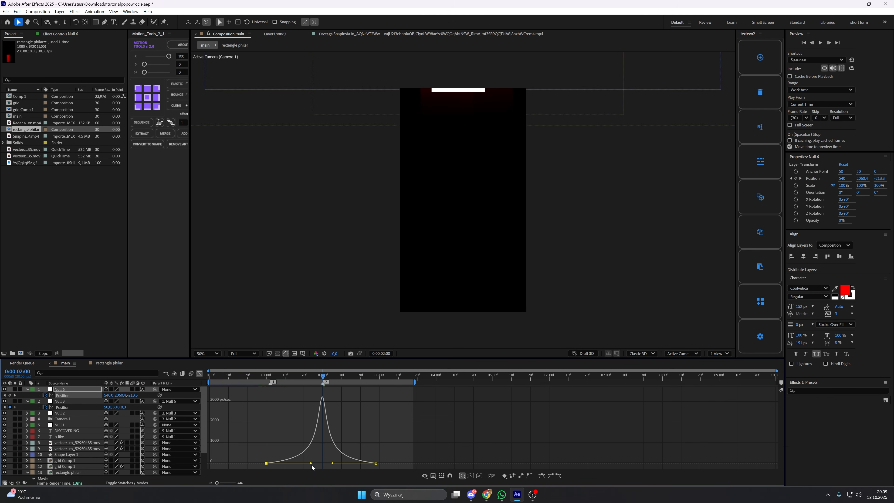
left_click(336, 397)
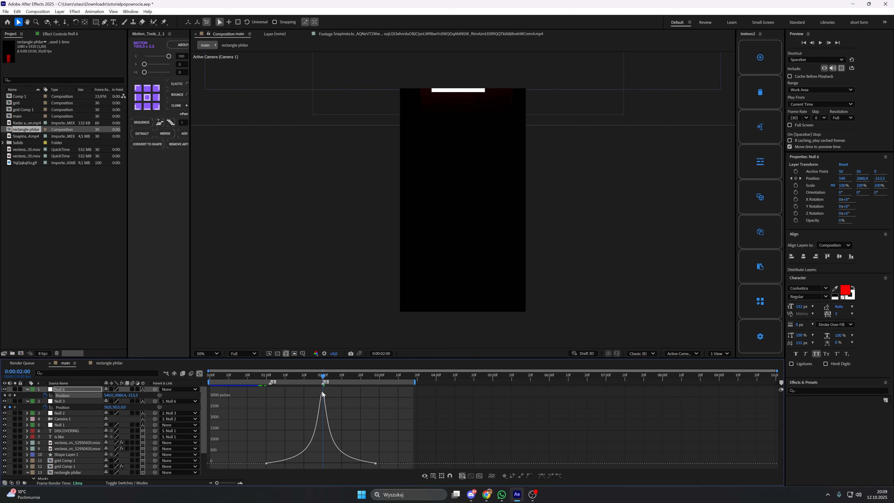
left_click_drag(294, 385, 310, 387)
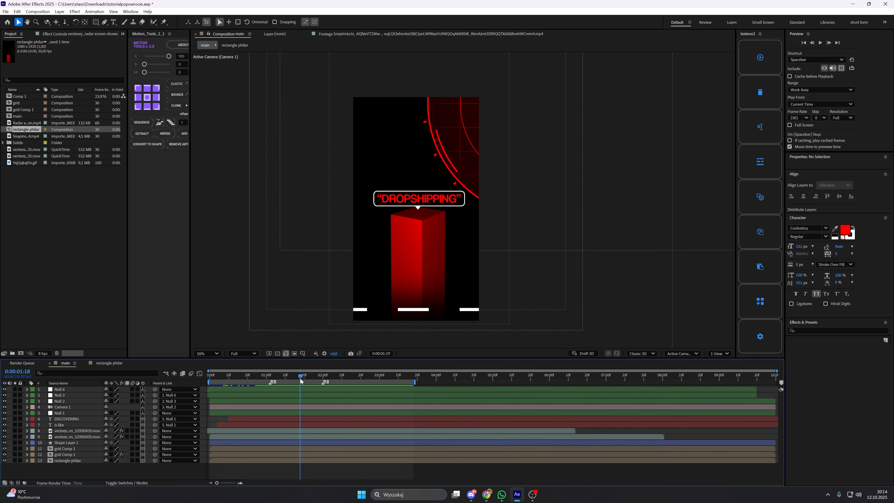
With the main composition at 0:00:01:24, create a new 1080x1920, 30 fps composition named "2d philar".
mouse_move(300, 379)
left_mouse_down()
mouse_move(286, 379)
mouse_move(308, 376)
left_mouse_up()
left_click_drag(317, 378, 311, 378)
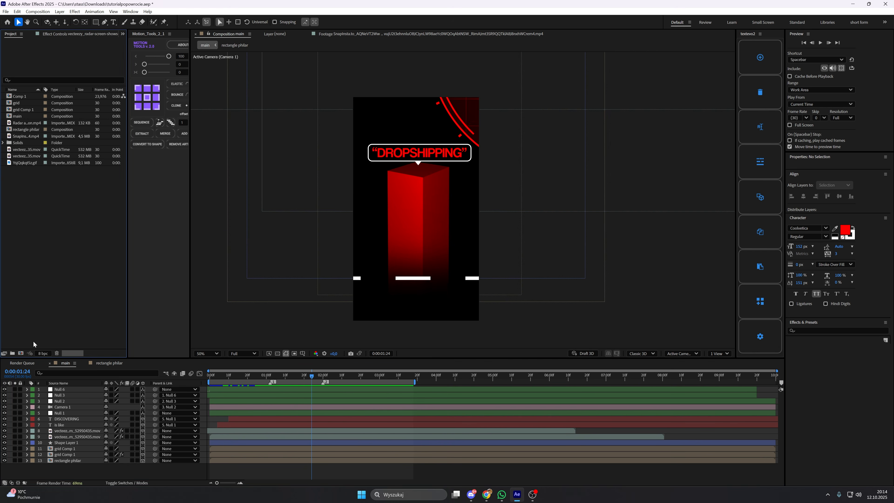
key("ctrl+n")
left_click_drag(419, 149, 617, 134)
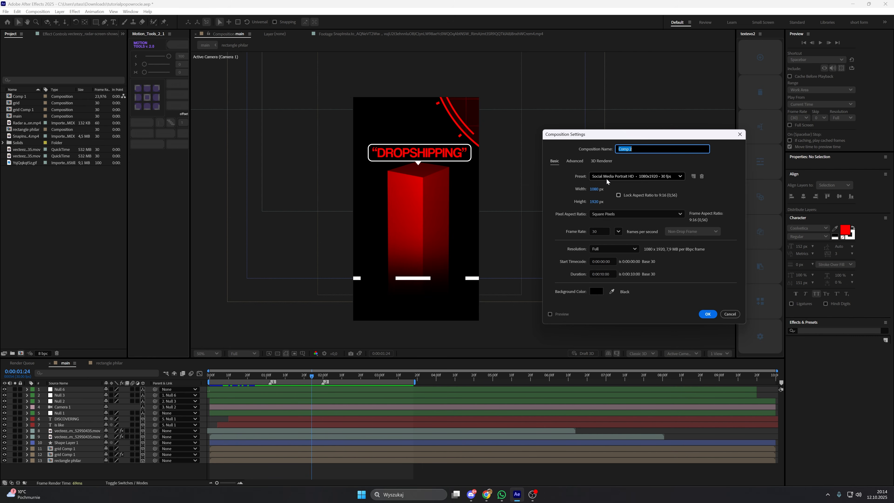
key("BackSpace")
type("2d philar")
key("Return")
Draw a full-height vertical dark red line with a 132 px stroke using the Pen tool and centre it in the composition.
key("g")
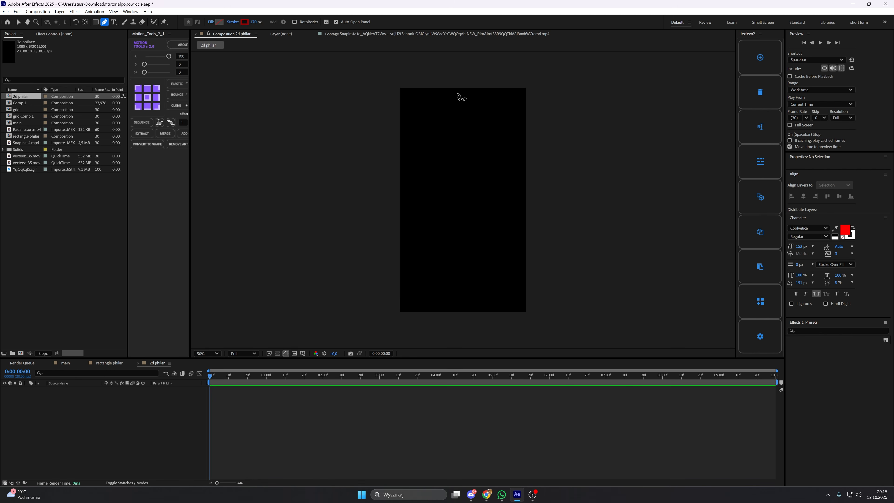
left_click_drag(253, 22, 378, 34)
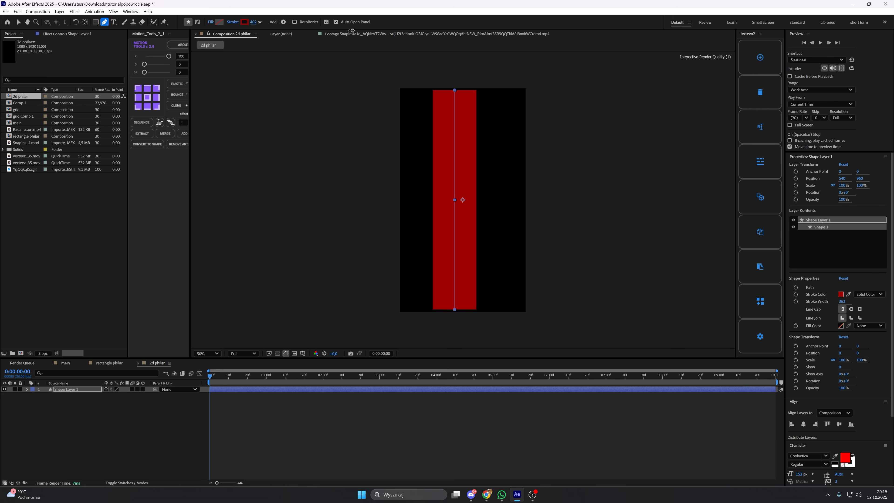
key("ctrl+z")
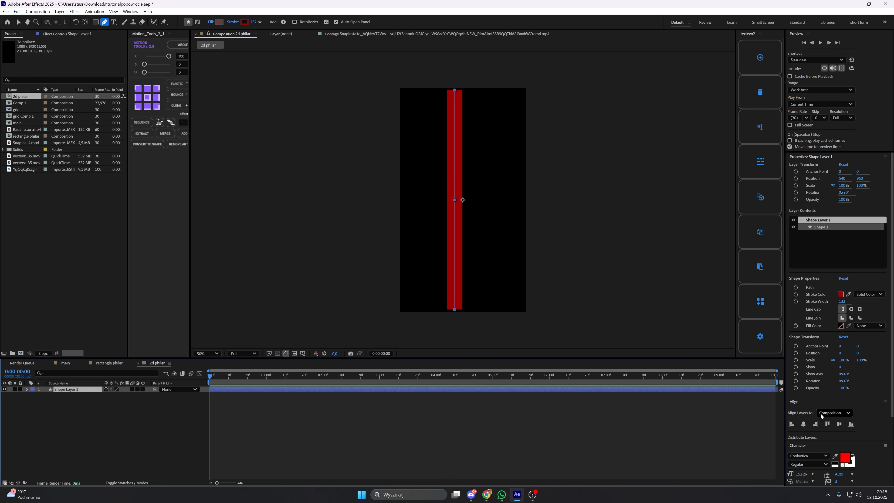
left_click(803, 424)
left_click(837, 423)
left_click(245, 21)
left_click(513, 204)
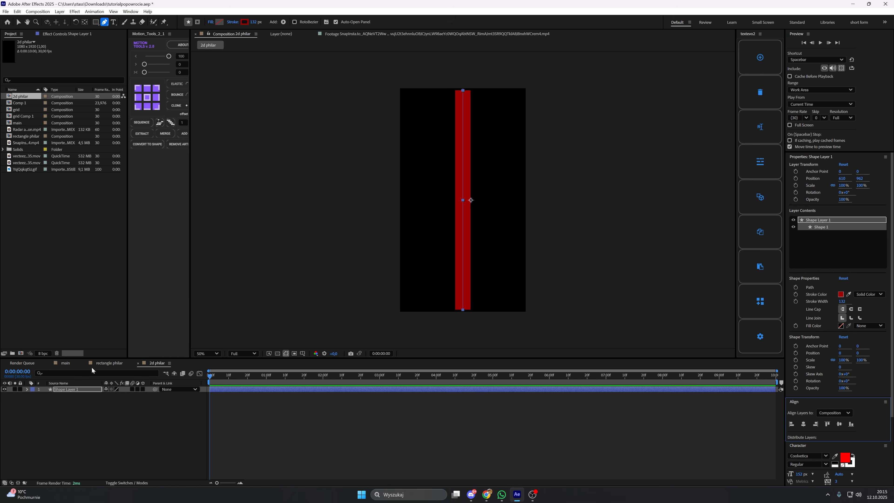
Add 2d philar to the main composition above rectangle philar, make it a 3D layer and move it beneath the pillar.
left_click(66, 362)
left_click_drag(24, 100, 106, 457)
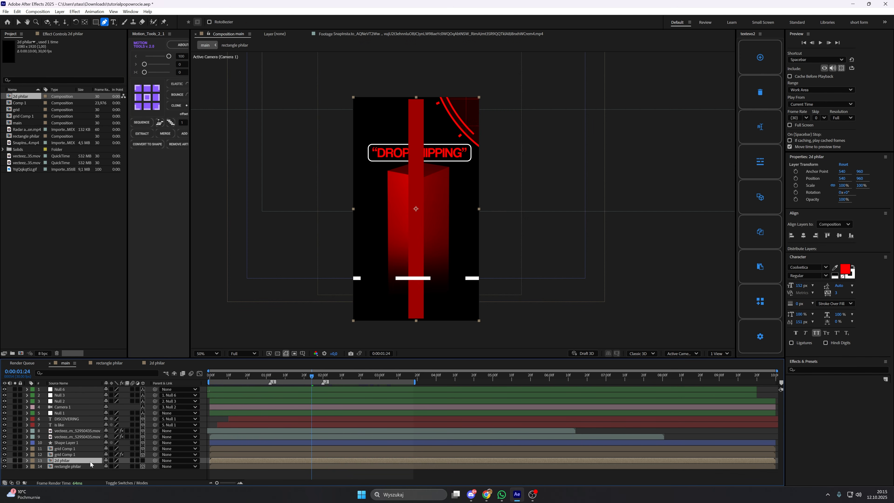
left_click(142, 461)
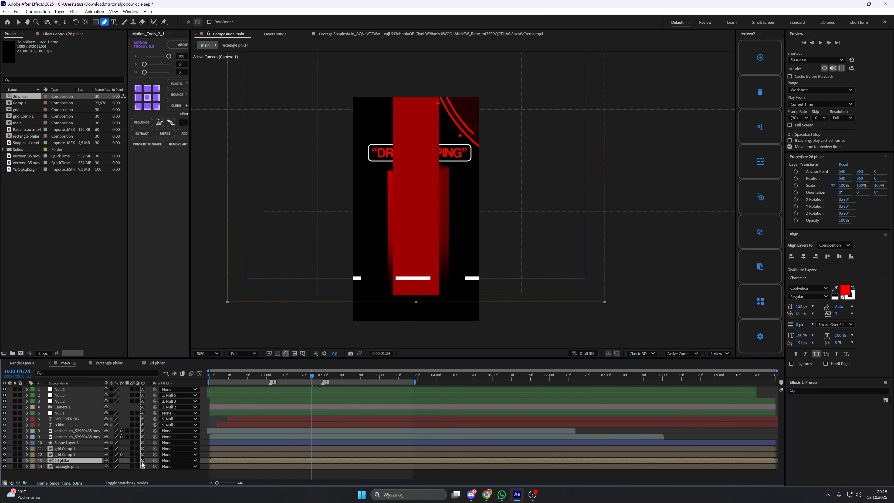
left_click_drag(425, 311, 422, 308)
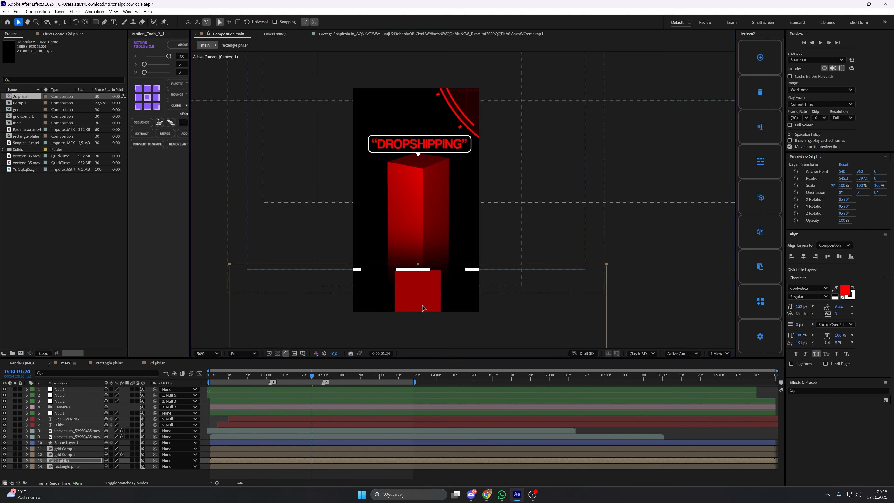
Scale the 2d philar layer to 129% to match the pillar's width and position its top edge over the pillar's base.
key("s")
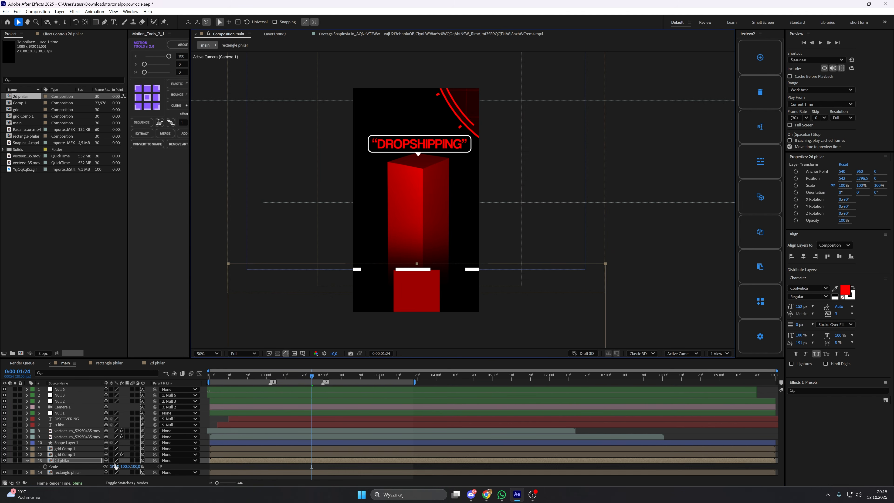
left_click_drag(115, 466, 119, 466)
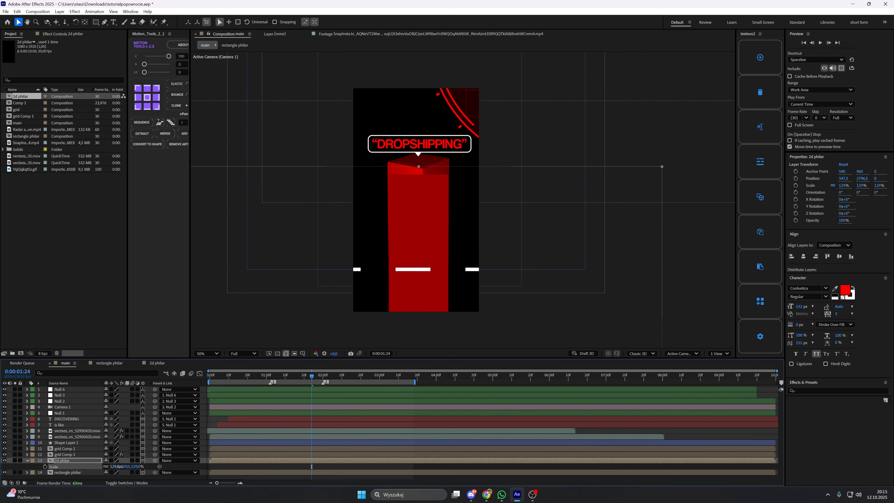
left_click_drag(419, 240, 418, 323)
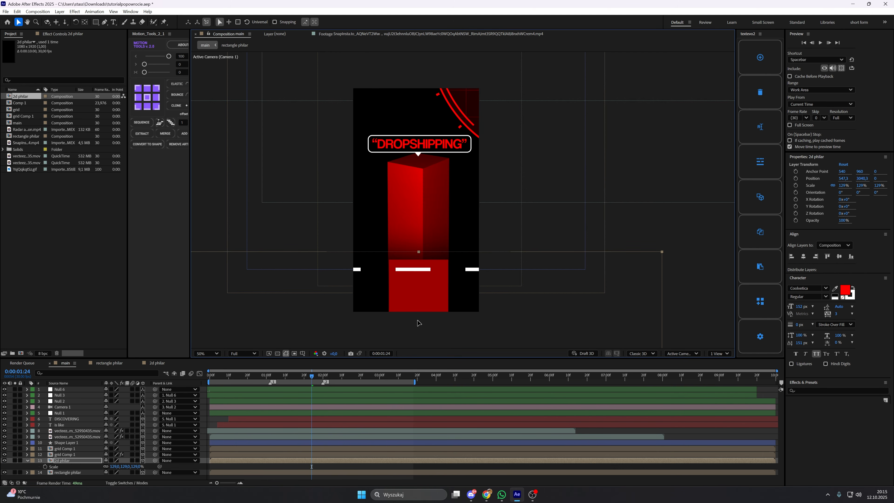
Draw a rectangular mask across the upper part of the 2d philar layer and set its mode to Subtract.
left_click(95, 22)
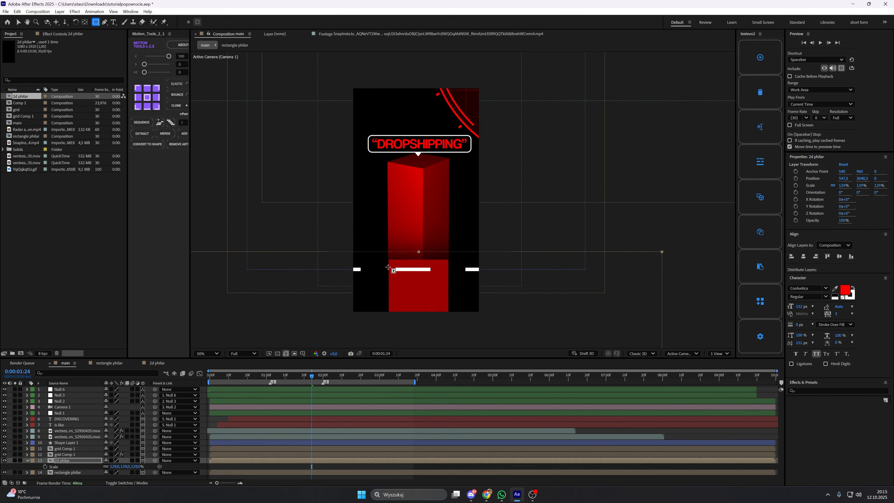
mouse_move(357, 224)
left_mouse_down()
mouse_move(451, 300)
mouse_move(491, 310)
mouse_move(493, 294)
left_mouse_up()
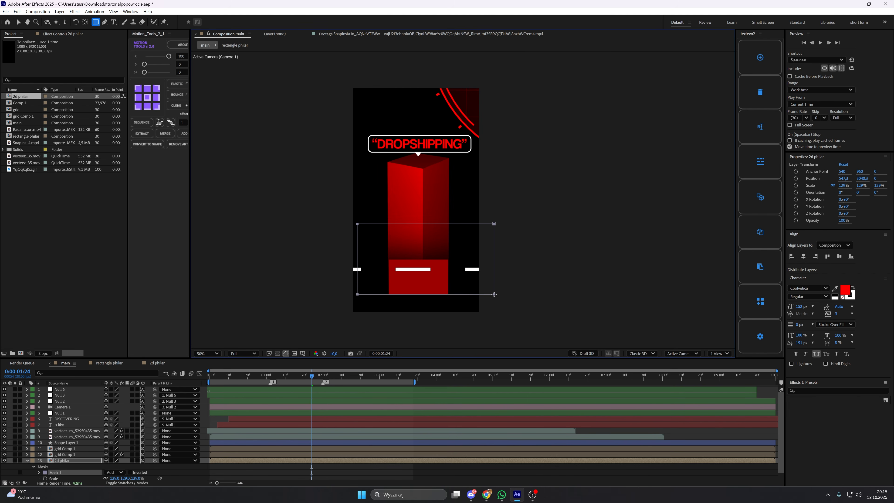
key("comma")
key("comma")
left_click(121, 472)
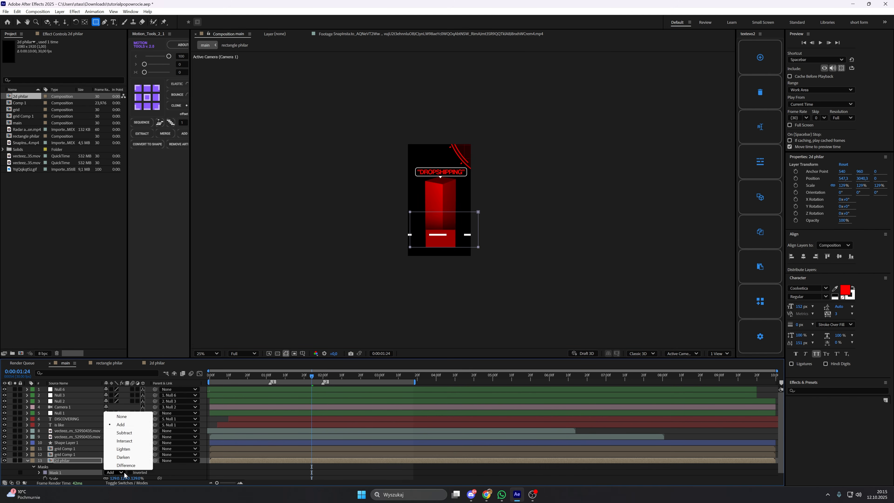
left_click(130, 433)
key("period")
Feather the 2d philar mask by 97 pixels and stretch it upward, adjusting its lower edge to blend the column into the pillar.
left_click(39, 472)
scroll(45, 469, "down", 2)
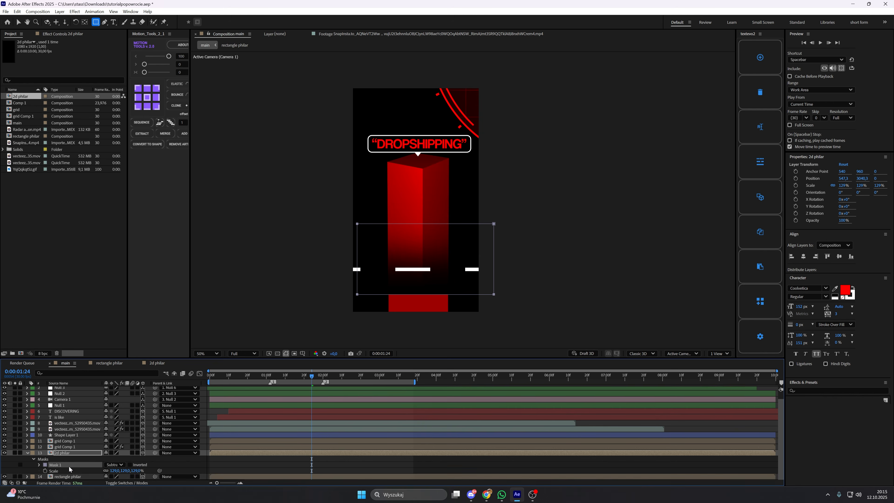
scroll(56, 457, "down", 1)
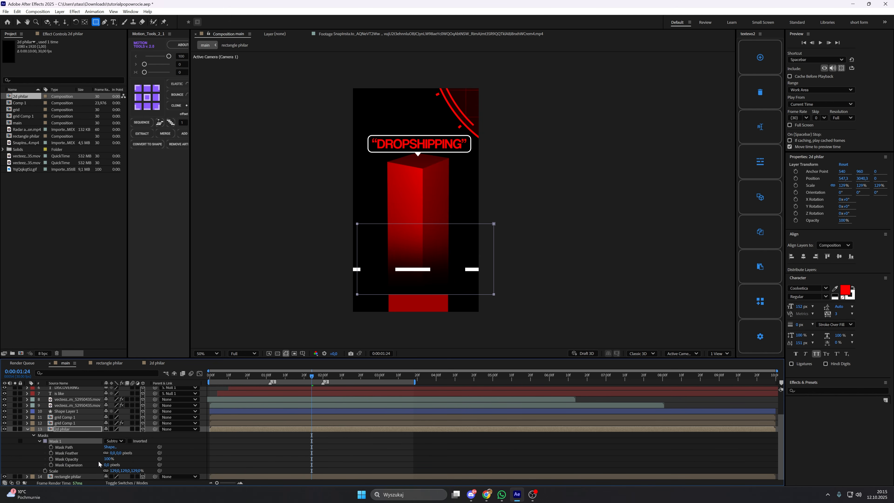
left_click_drag(113, 453, 171, 446)
left_click_drag(448, 124, 447, 115)
left_click_drag(113, 453, 69, 472)
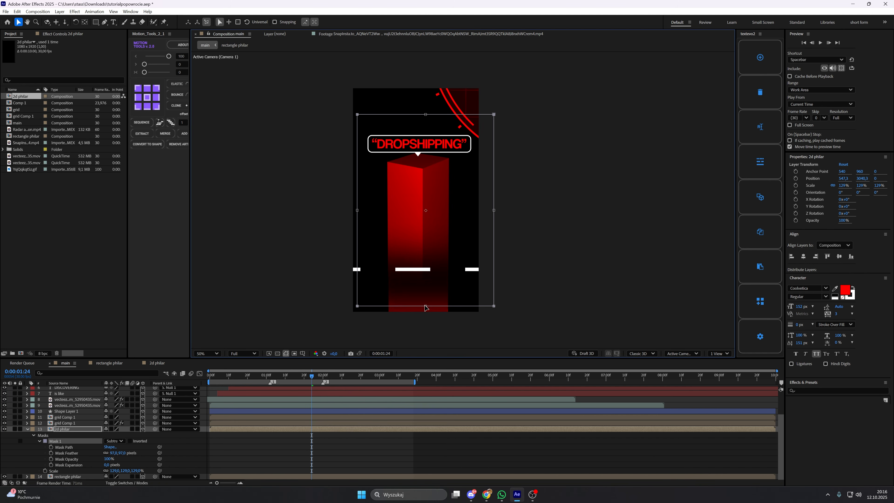
left_click_drag(426, 306, 433, 278)
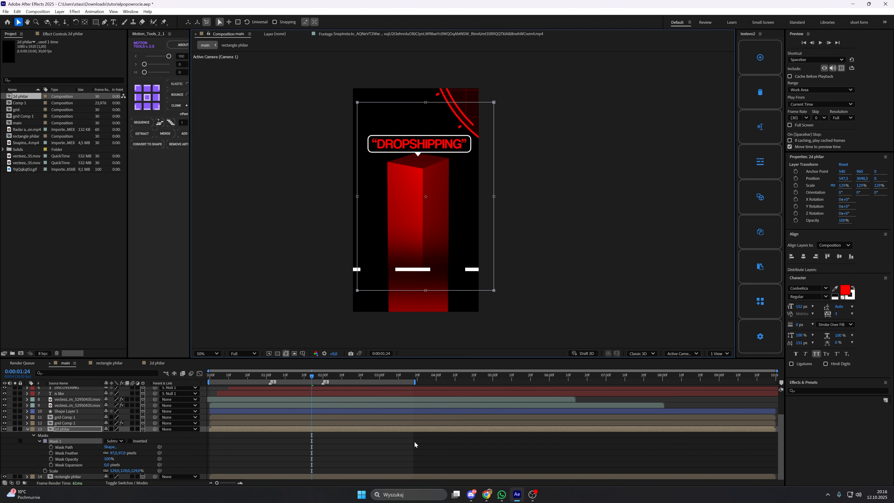
left_click(250, 212)
scroll(391, 234, "up", 2)
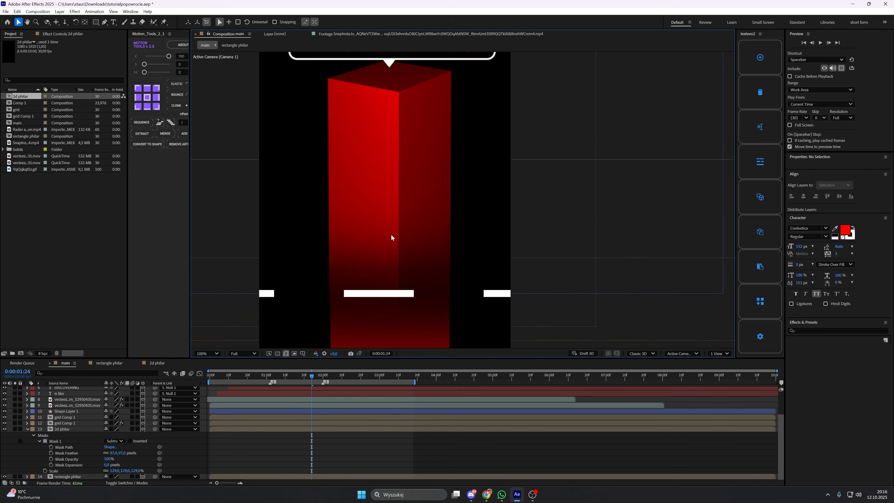
scroll(429, 308, "down", 2)
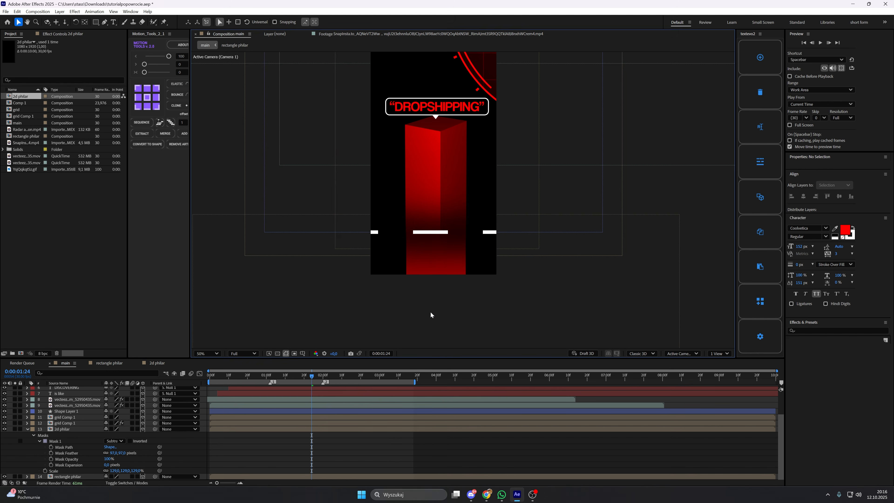
Check the pillar blend through the camera move, then examine how the reference footage introduces the 2013 title.
scroll(413, 281, "up", 2)
scroll(413, 281, "down", 2)
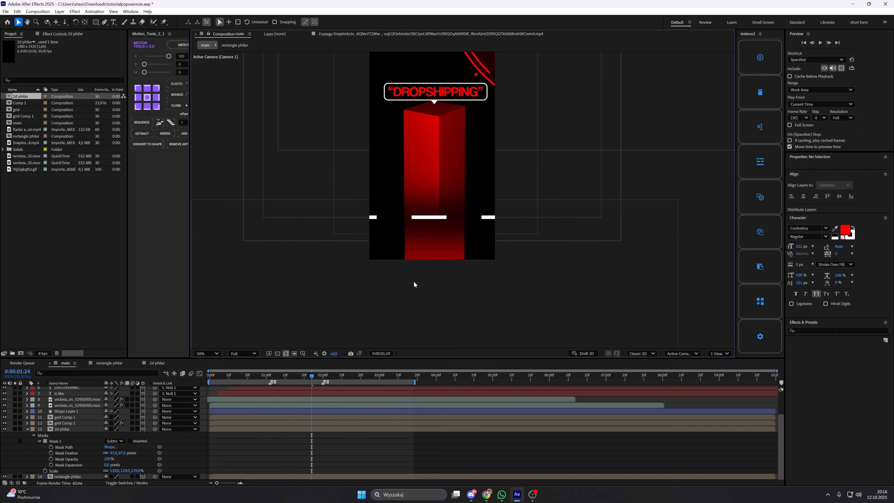
left_click_drag(414, 281, 417, 335)
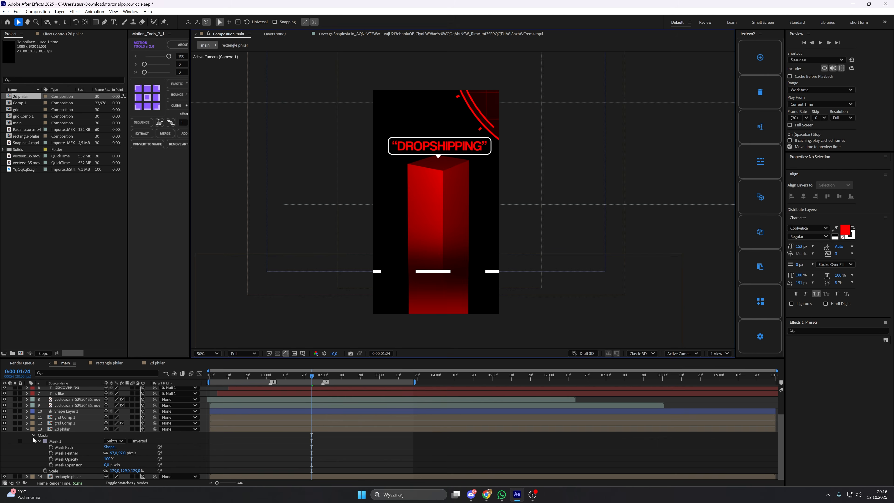
left_click(28, 429)
mouse_move(306, 378)
left_mouse_down()
mouse_move(284, 382)
mouse_move(312, 381)
left_mouse_up()
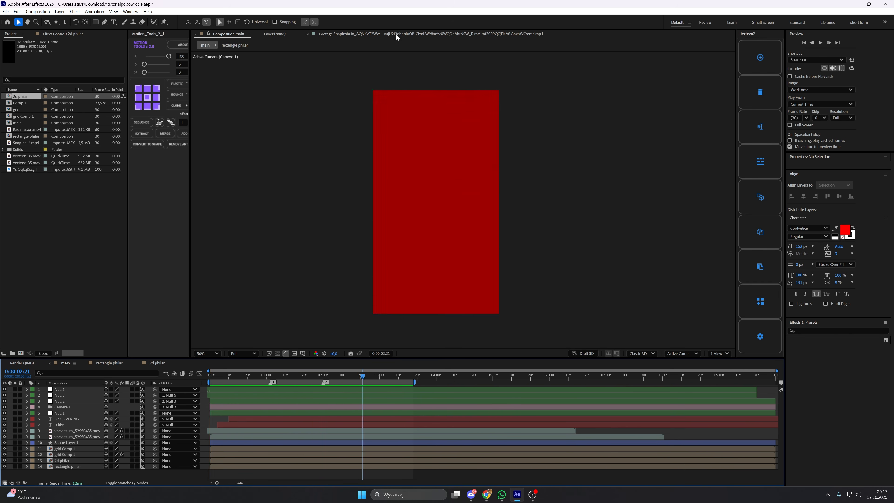
left_click(396, 34)
left_click(233, 339)
left_click_drag(234, 340, 244, 338)
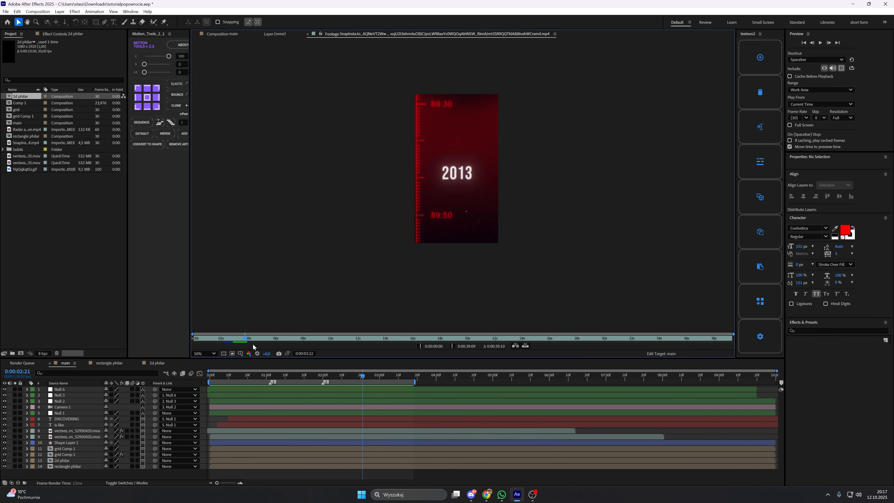
left_click_drag(244, 339, 245, 341)
Create a text layer reading “2013” in the main composition at 0:00:02:26.
left_click_drag(364, 375, 372, 376)
key("Tab")
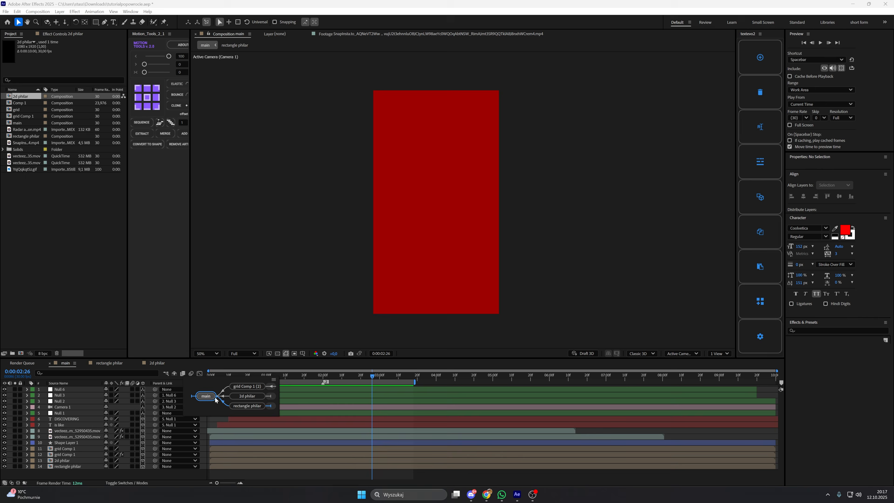
right_click(204, 425)
mouse_move(214, 321)
left_click(310, 322)
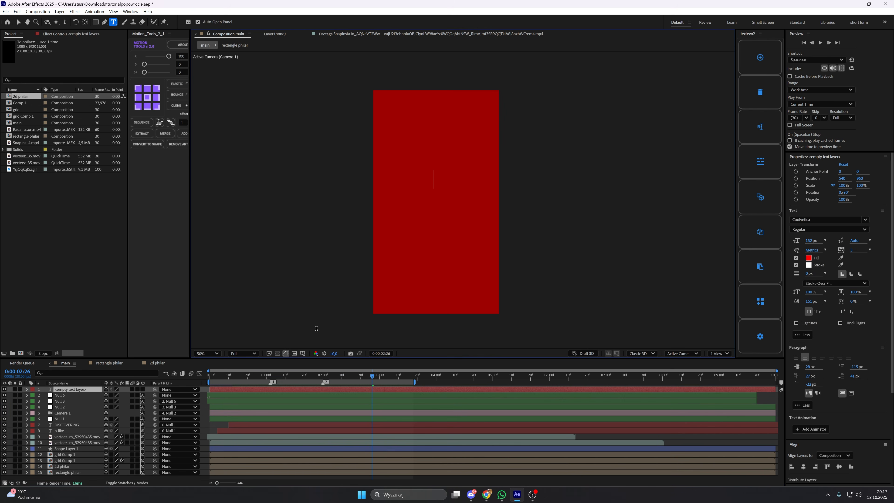
type("2013")
Set the 2013 text's fill colour to white and make it a 3D layer.
double_click(442, 178)
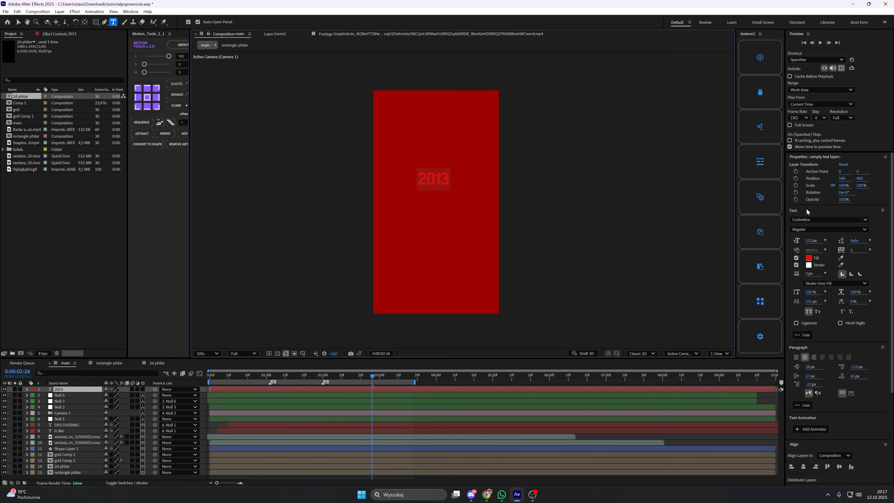
left_click(808, 258)
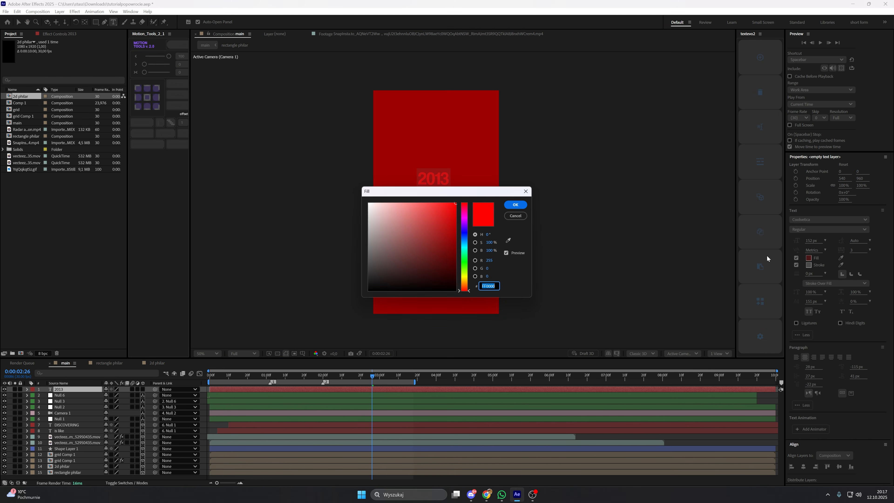
left_click(369, 202)
left_click(515, 204)
left_click(143, 388)
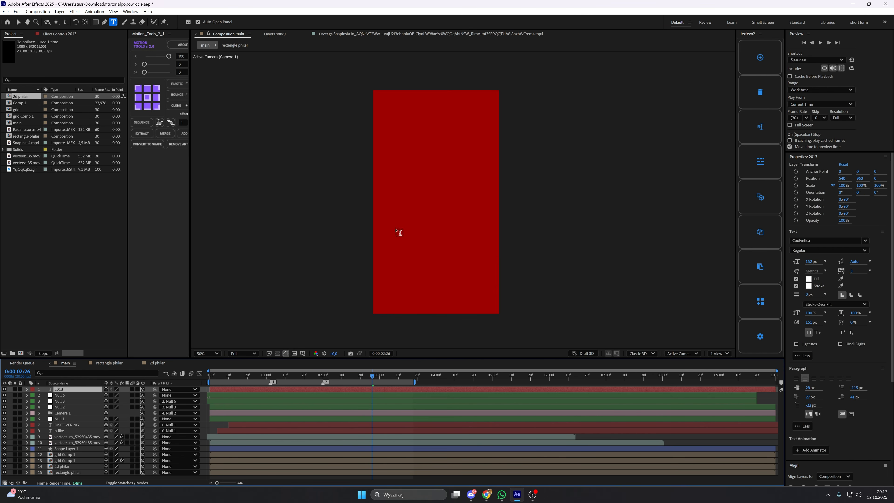
Move the 2013 text far down the pillar extension into the camera's final view, trying a smaller scale and undoing it.
scroll(419, 224, "down", 5)
scroll(422, 225, "up", 1)
left_click_drag(366, 376, 278, 381)
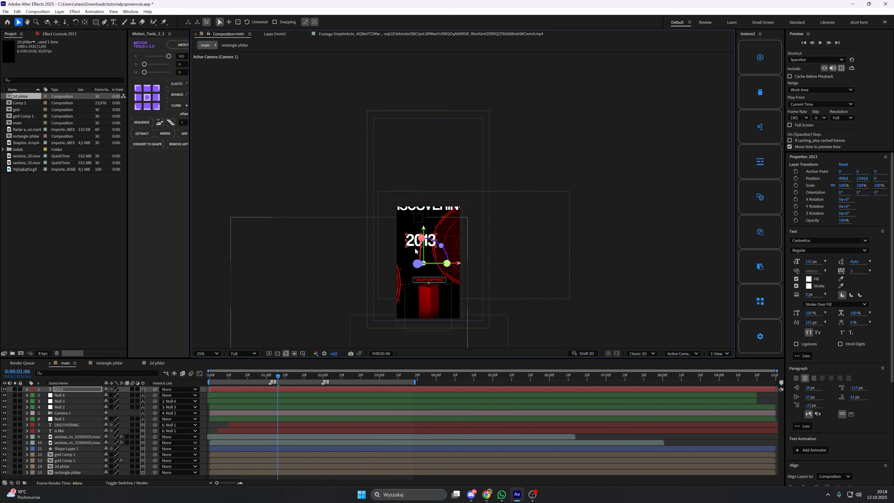
left_click_drag(278, 377, 328, 374)
left_click_drag(460, 225, 456, 254)
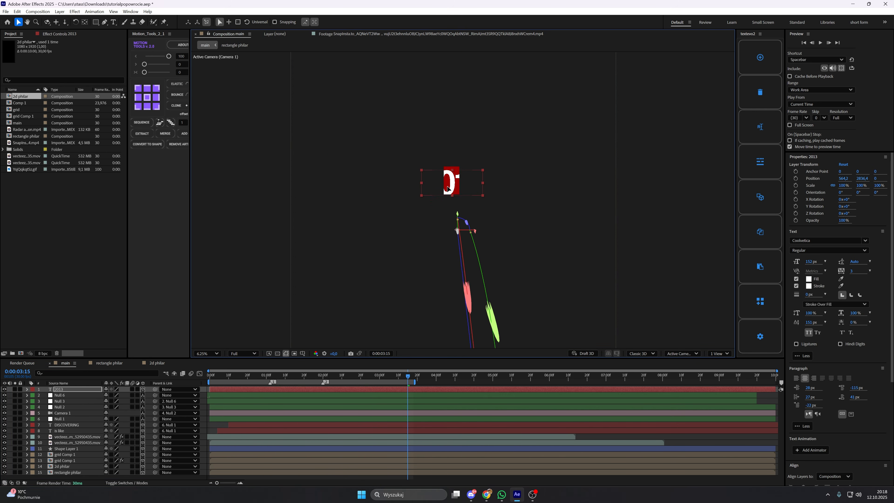
scroll(460, 201, "up", 2)
left_click_drag(456, 254, 458, 284)
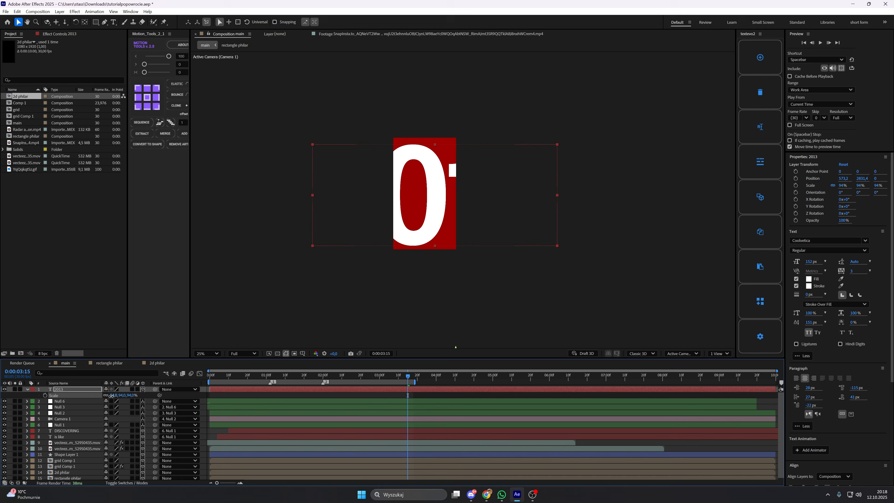
left_click_drag(111, 395, 98, 399)
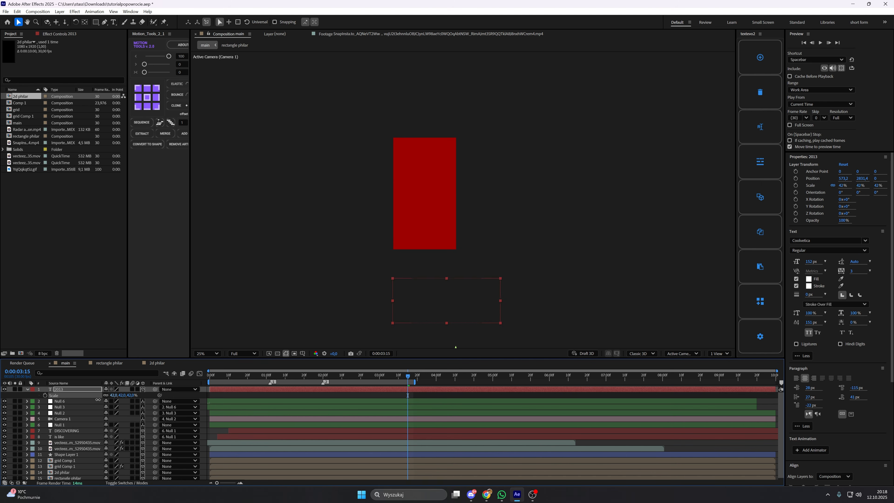
key("ctrl+z")
left_click_drag(424, 227, 421, 226)
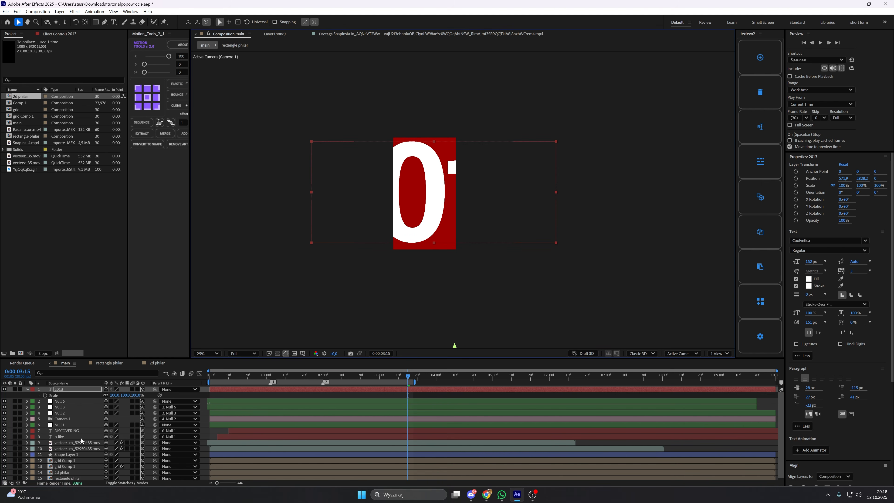
Place the 2013 layer directly above 2d philar in the layer stack and adjust the text's position in the frame.
scroll(79, 458, "down", 1)
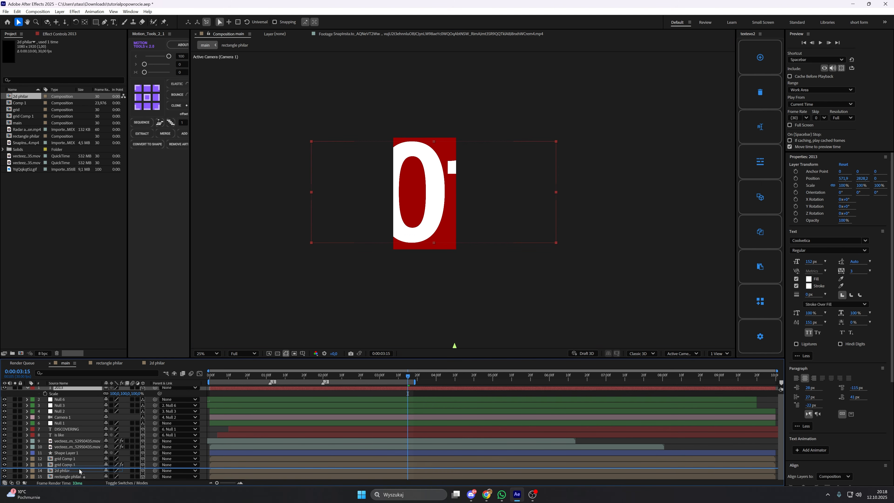
mouse_move(79, 469)
left_mouse_down()
mouse_move(111, 465)
mouse_move(86, 465)
left_mouse_up()
left_click(80, 469)
key("s")
left_click_drag(377, 219, 376, 215)
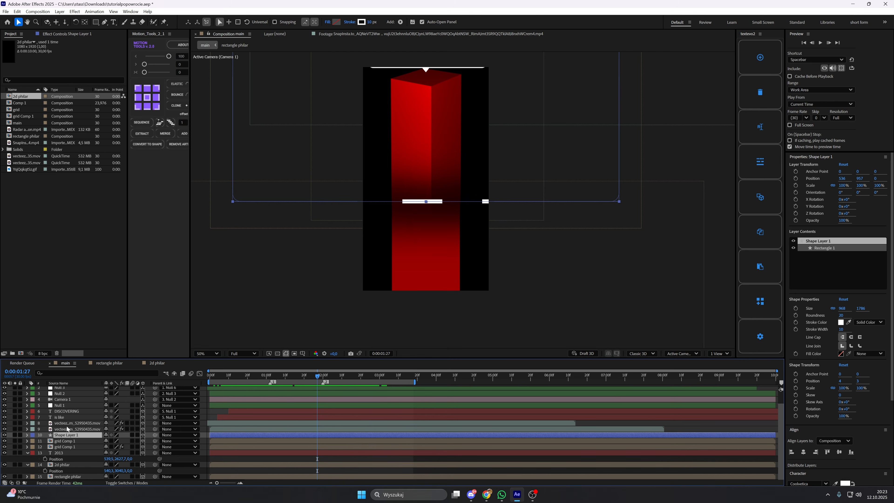
Add an opacity keyframe of 100% to the 2d philar layer at 0:00:01:27.
left_click(72, 464)
key("t")
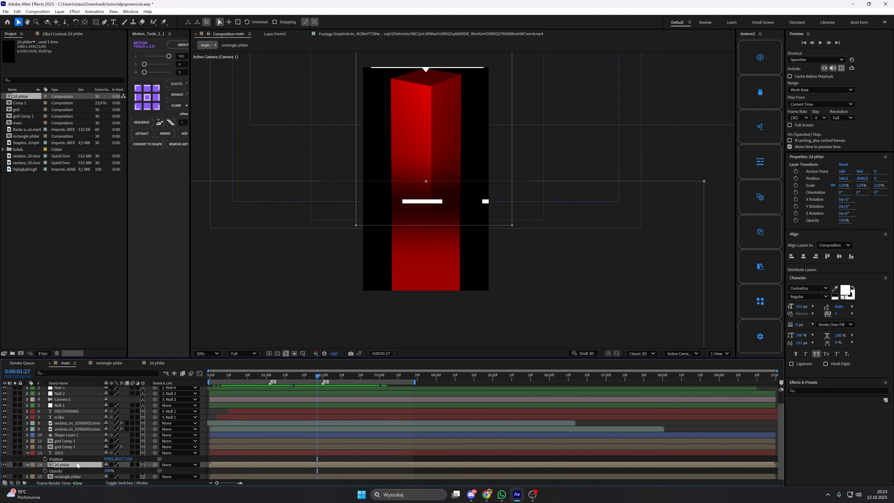
left_click(45, 470)
Lower the 2d philar layer's opacity to 32% at 0:00:02:28, where Null 6's position animation ends.
left_click_drag(334, 372, 318, 378)
left_click_drag(322, 380, 375, 379)
scroll(367, 379, "up", 1)
scroll(382, 417, "down", 1)
scroll(369, 409, "up", 1)
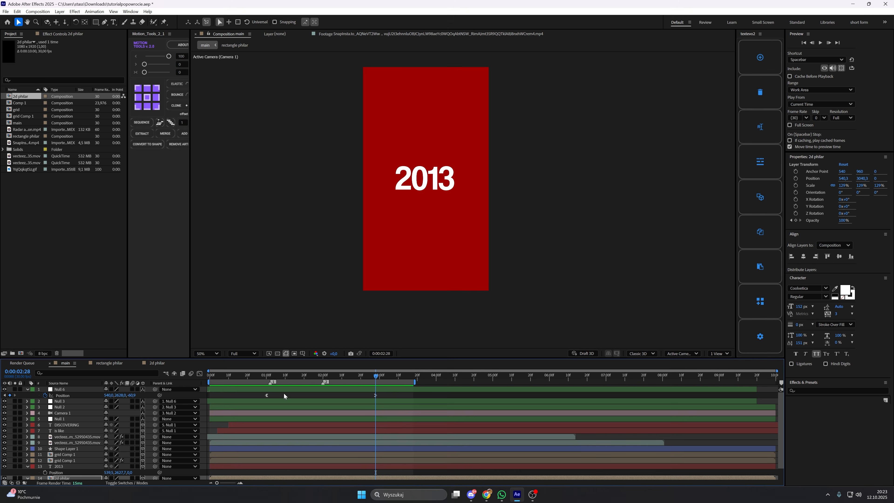
scroll(292, 401, "down", 1)
scroll(316, 414, "up", 1)
left_click(266, 395)
left_click(365, 395)
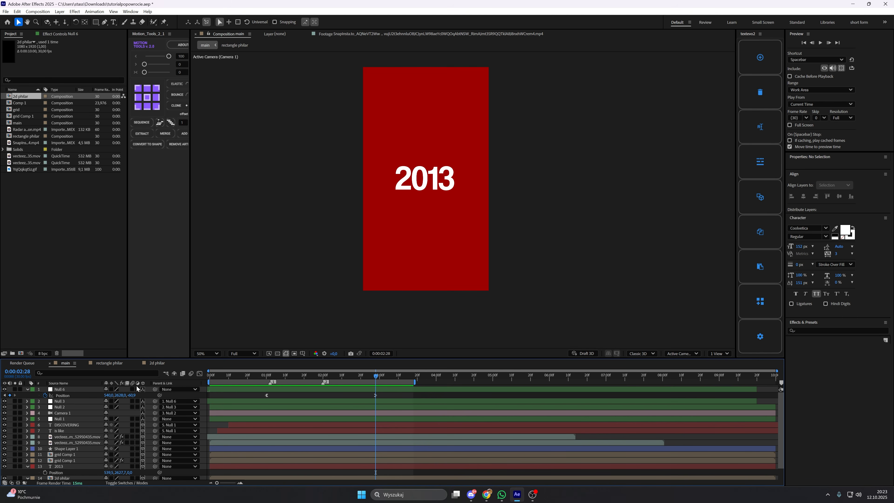
scroll(362, 403, "down", 1)
left_click_drag(109, 470, 90, 471)
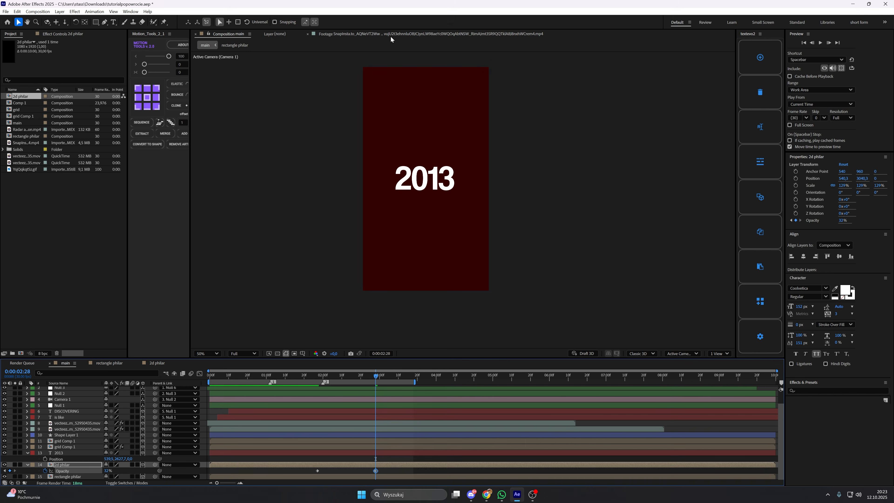
Examine the ruler line, tick marks and time labels beside 2013 in the reference footage and compare them with the main composition.
left_click(396, 33)
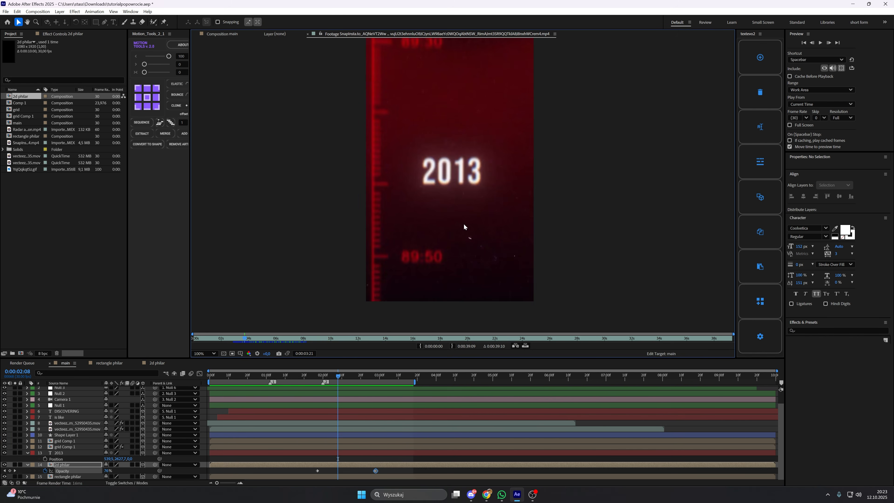
left_click_drag(464, 224, 467, 290)
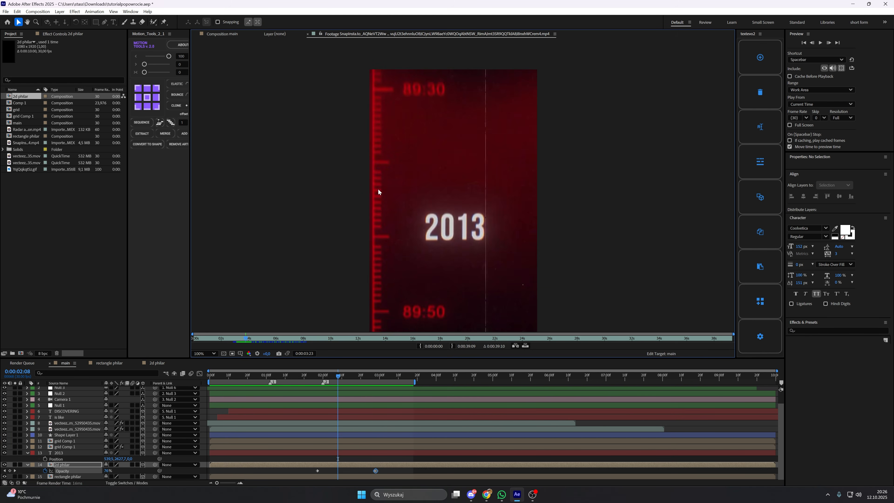
scroll(377, 191, "down", 1)
scroll(377, 192, "up", 1)
left_click_drag(330, 279, 347, 320)
left_click_drag(250, 337, 247, 338)
left_click(226, 34)
left_click_drag(338, 375, 316, 375)
left_click(346, 34)
left_click(229, 34)
Draw a straight vertical red line beside the pillar with the Pen tool, ending below the frame, and make its shape layer 3D.
left_click(224, 251)
key("g")
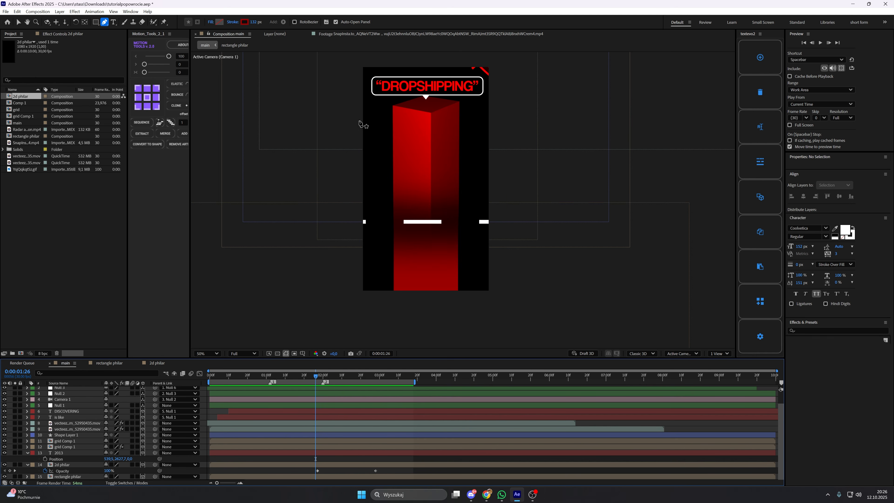
key("comma")
left_click(419, 141)
left_click(419, 310)
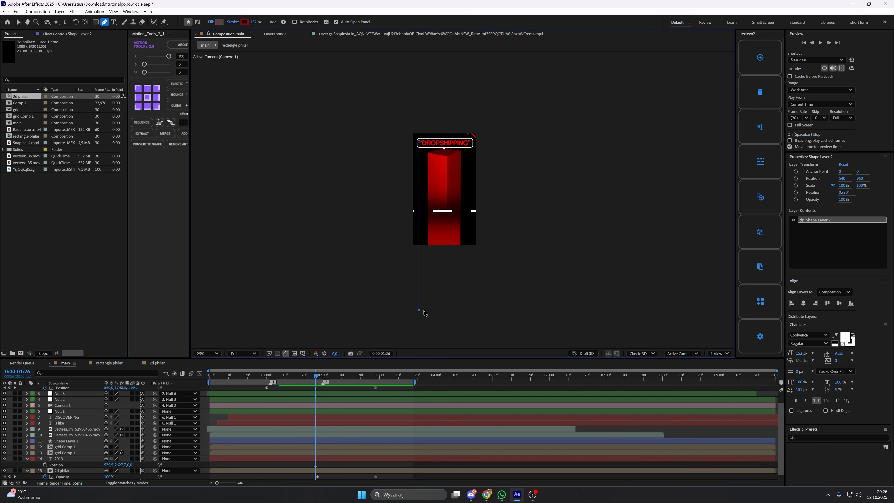
key("v")
scroll(155, 404, "up", 2)
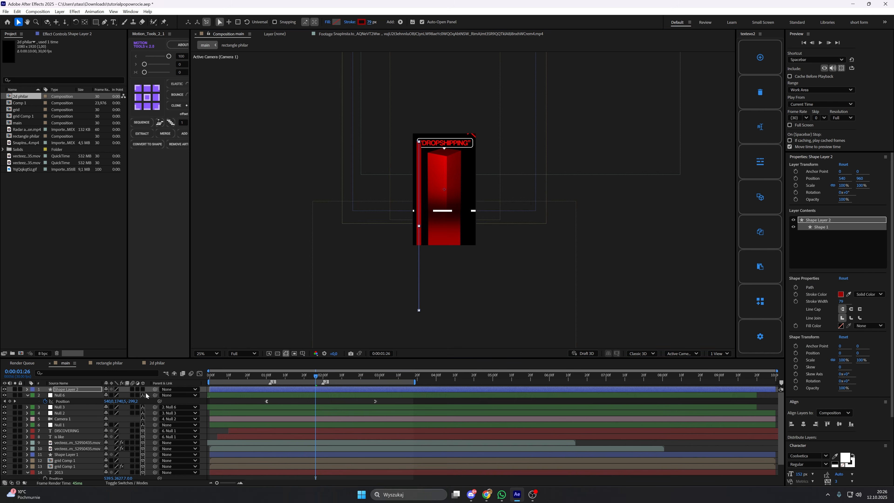
left_click(142, 388)
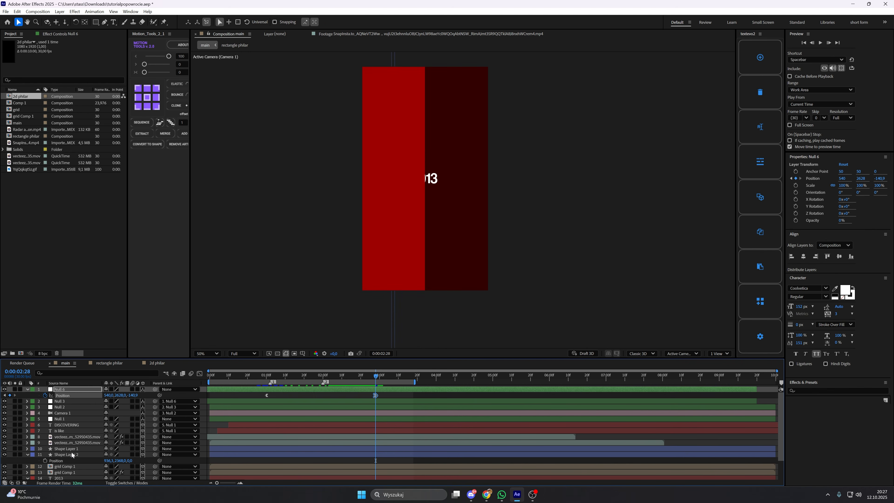
Thin Shape Layer 2's stroke to a narrow line and shift the layer to an X position of 915.3.
left_click(72, 455)
left_click_drag(365, 22, 350, 27)
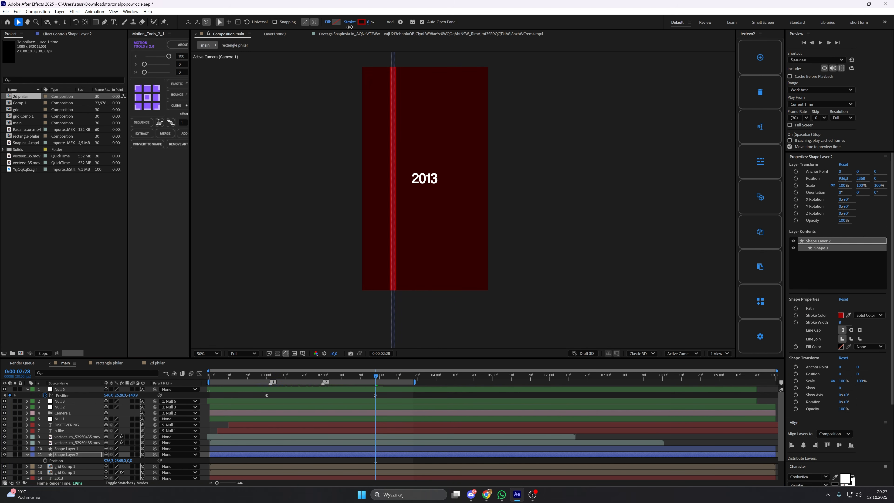
left_click(364, 455)
left_click_drag(108, 461, 101, 461)
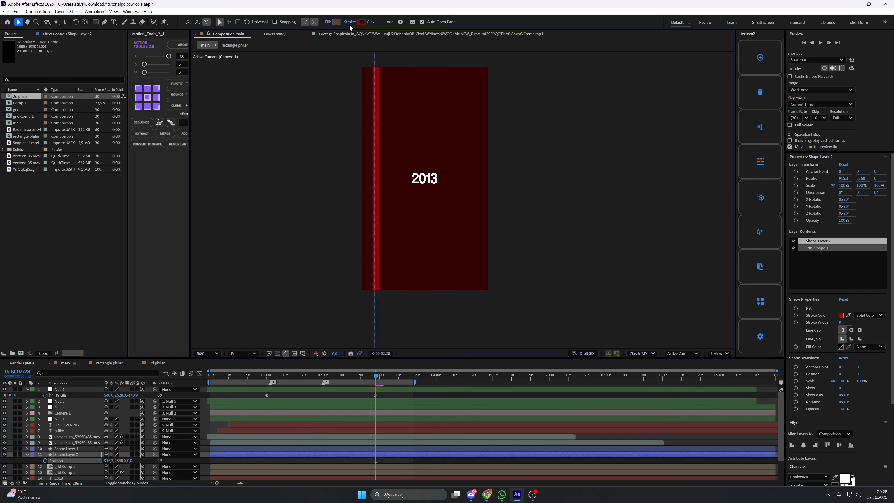
Set the vertical line's stroke colour to white and its stroke width to 7 px.
left_click(361, 22)
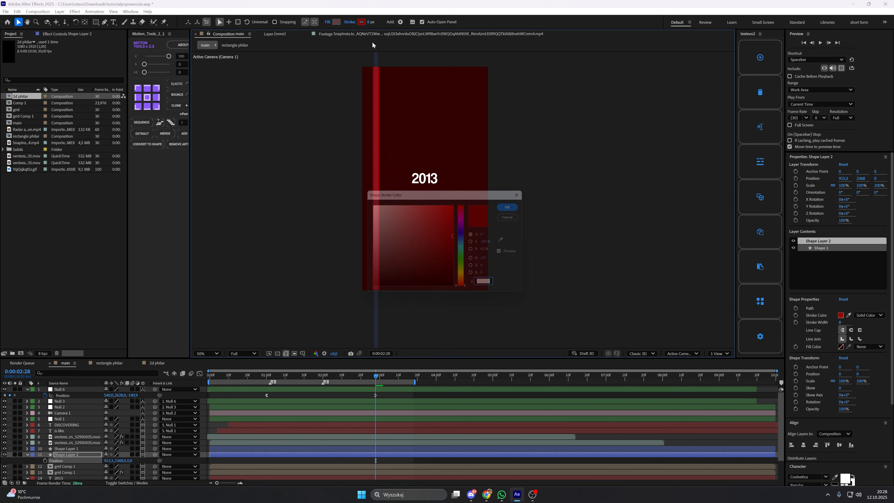
left_click_drag(373, 210, 299, 150)
left_click(515, 202)
left_click_drag(369, 22, 368, 23)
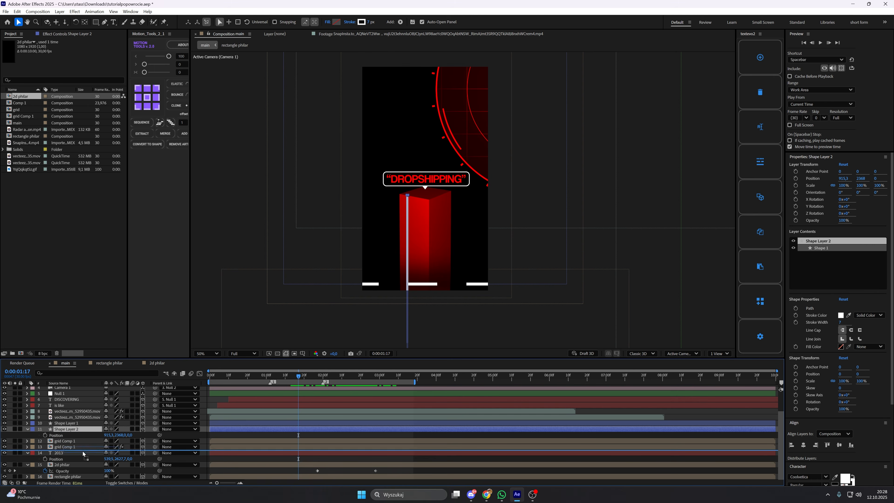
Move Shape Layer 2 directly beneath 2d philar and pull the line's upper endpoint farther down the pillar.
left_click_drag(67, 429, 85, 467)
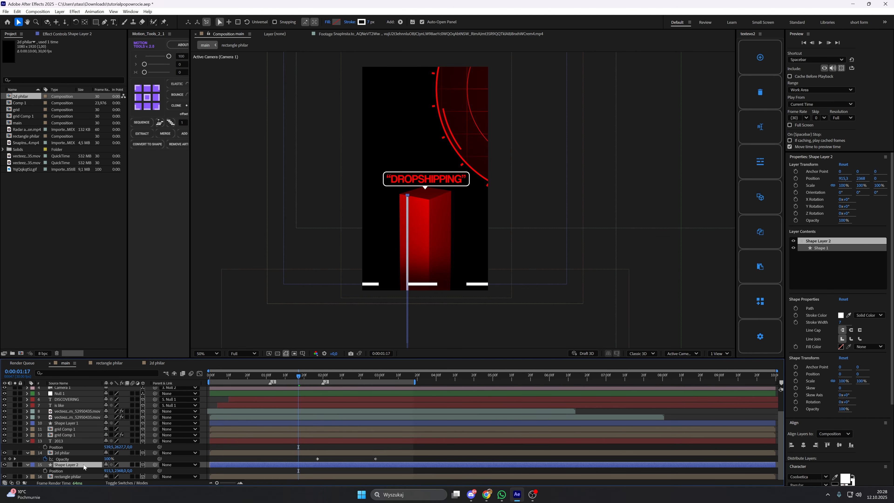
left_click(104, 22)
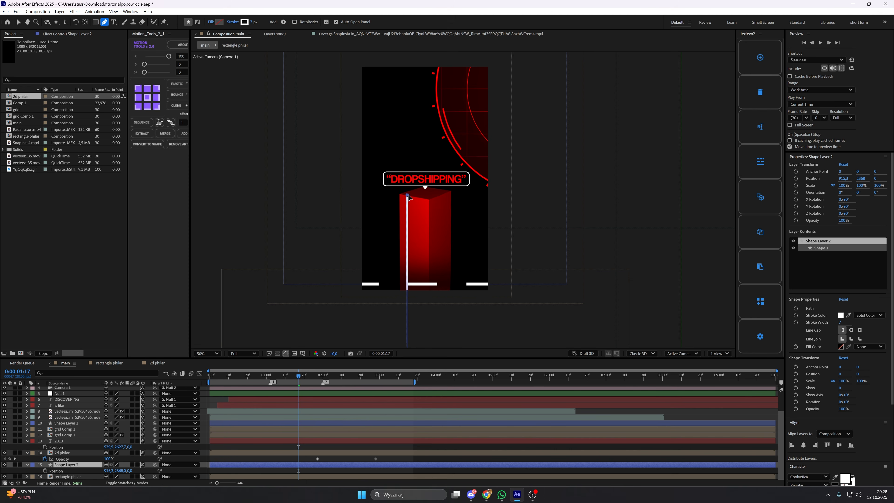
left_click_drag(409, 198, 408, 314)
Bring Shape Layer 2 forward one level so it sits directly above the 2d philar layer.
left_click_drag(303, 379, 391, 372)
key("ctrl+bracketright")
left_click(72, 464)
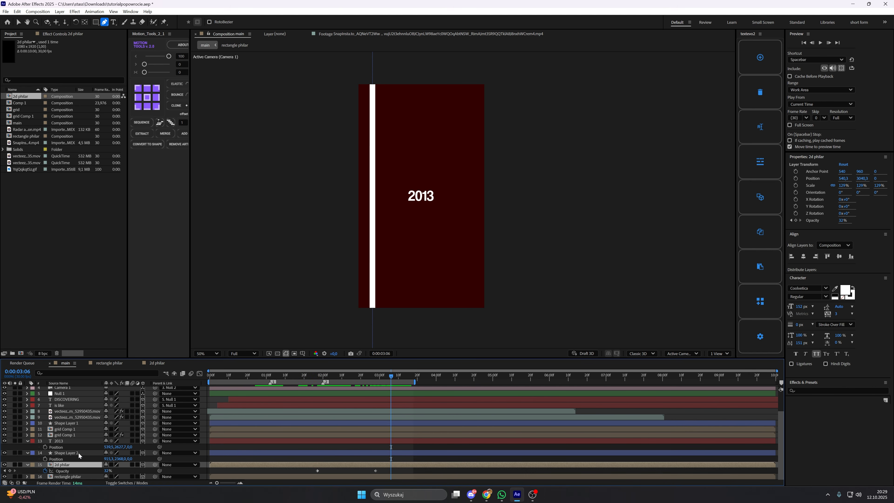
Add a short horizontal tick extending from the vertical line as a second shape in Shape Layer 2 and adjust its outer endpoint.
left_click_drag(383, 374, 325, 380)
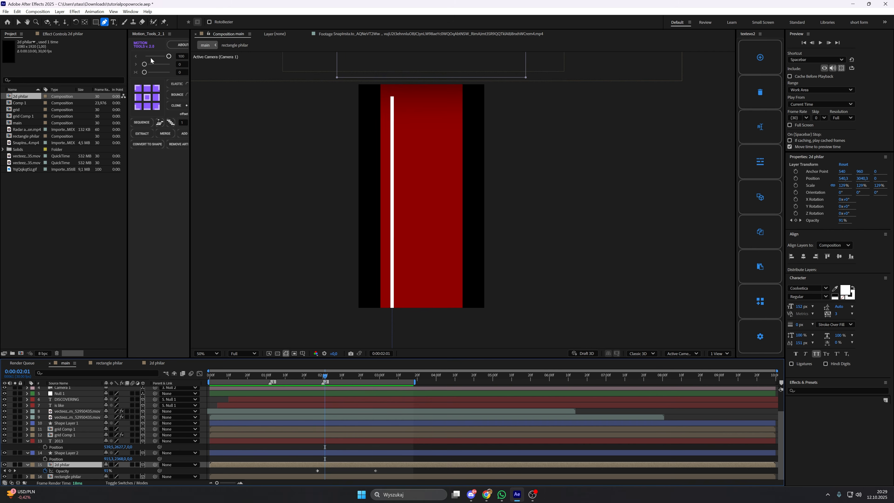
left_click_drag(420, 202, 419, 202)
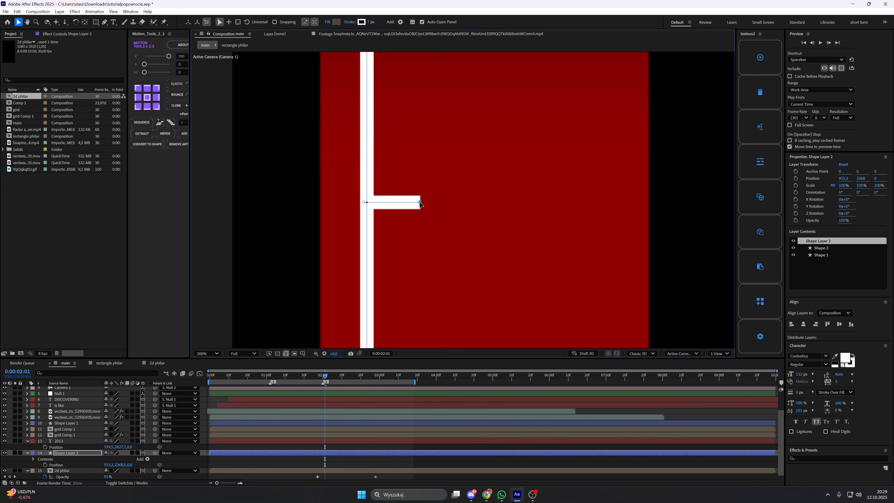
Add a second horizontal tick lower on the white vertical line in Shape Layer 2 and shorten it to match the tick above.
key("comma")
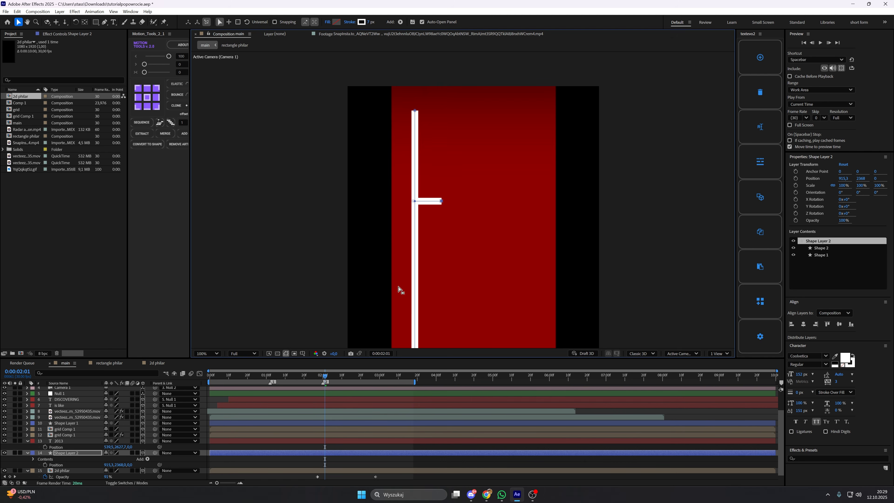
left_click(104, 22)
left_click_drag(367, 273, 348, 163)
left_click(396, 216)
left_click(430, 218)
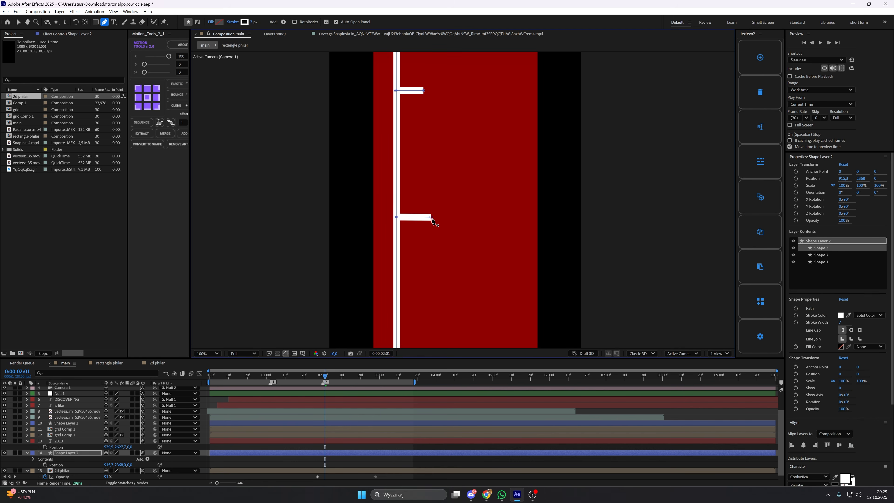
key("v")
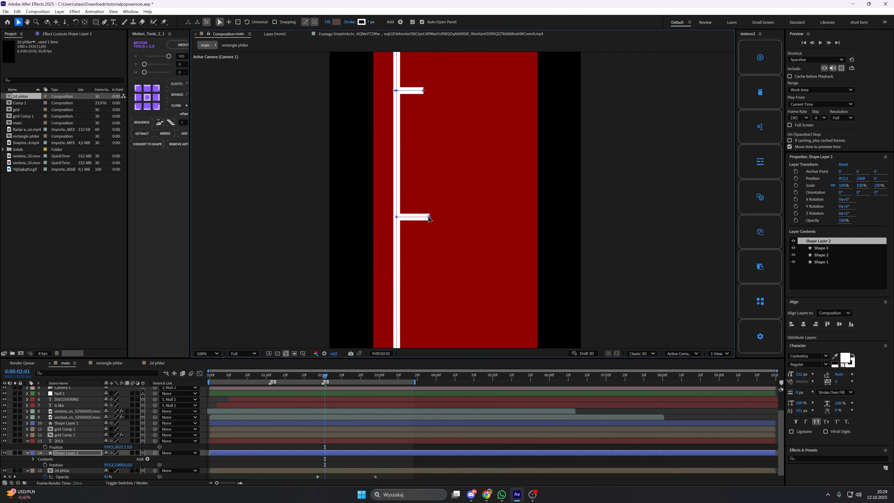
left_click_drag(426, 216, 424, 217)
left_click(384, 459)
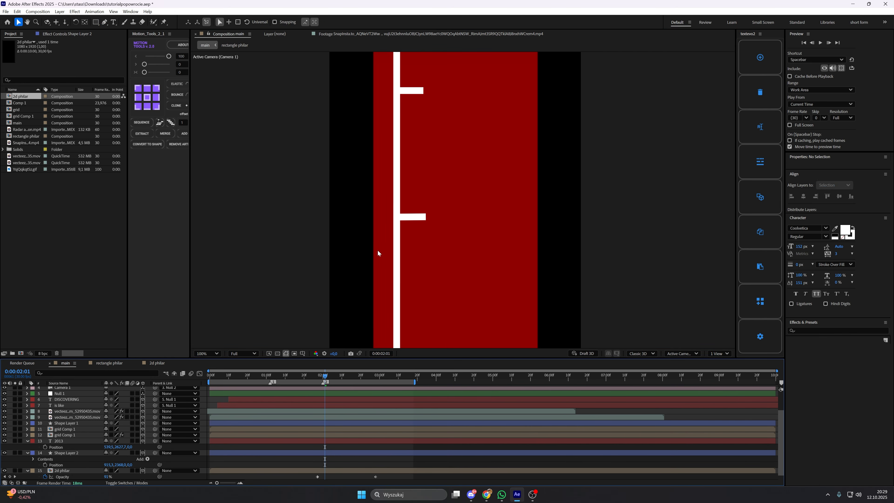
Add two more horizontal ticks farther down the vertical line in Shape Layer 2, spaced like the existing ones.
left_click(382, 453)
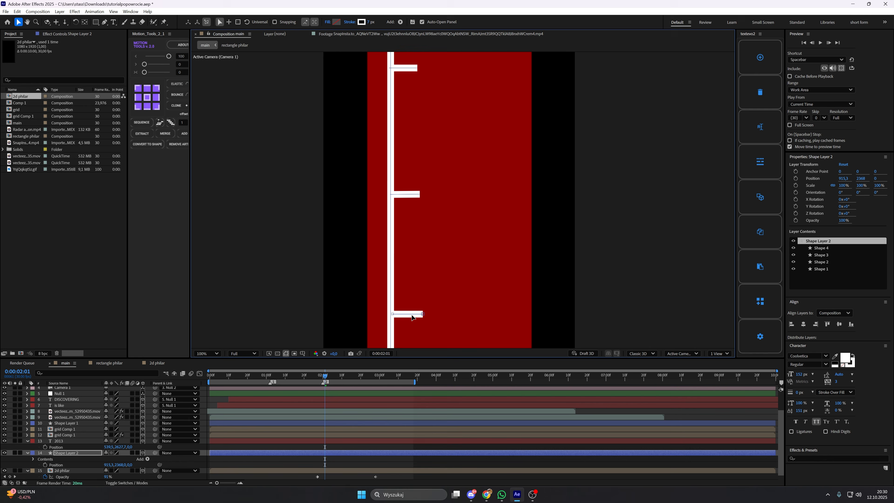
key("ctrl+t")
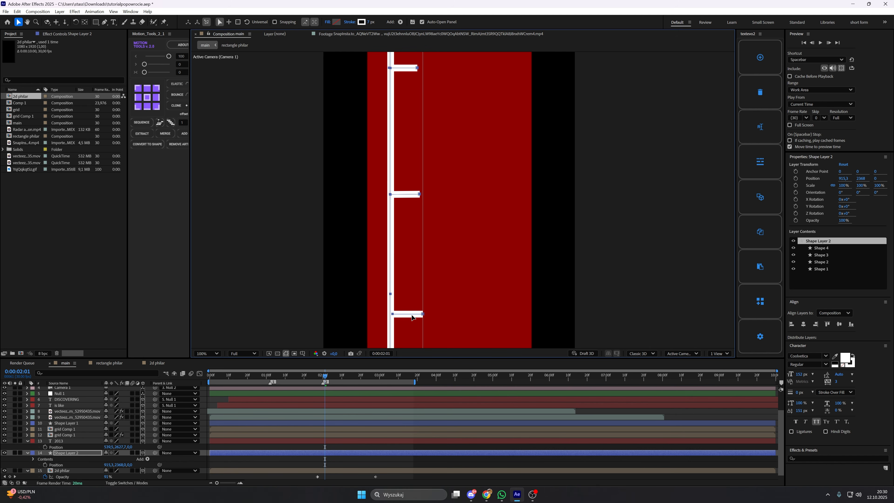
left_click_drag(413, 313, 413, 318)
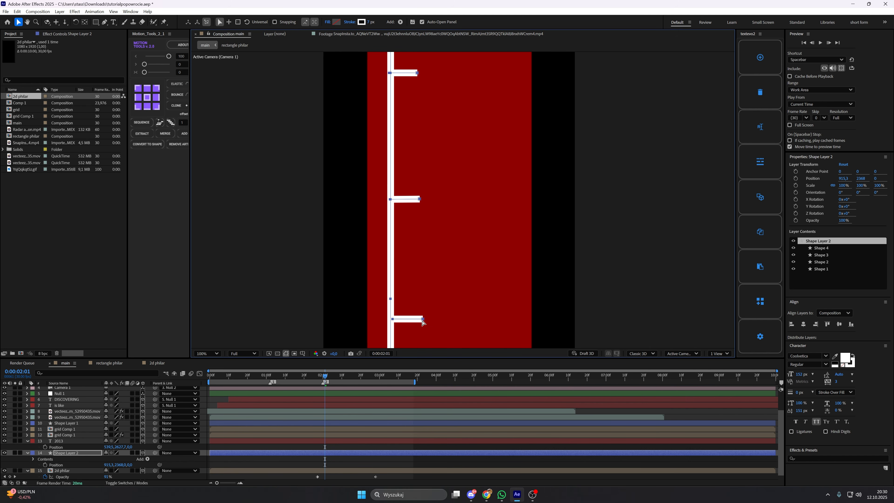
key("ctrl+z")
key("ctrl+d")
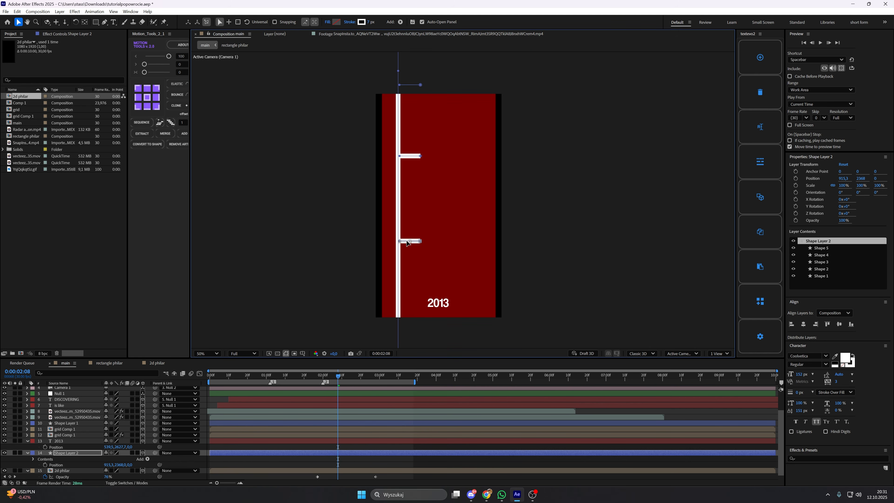
left_click_drag(407, 235, 424, 176)
scroll(413, 230, "up", 1)
left_click_drag(366, 204, 365, 318)
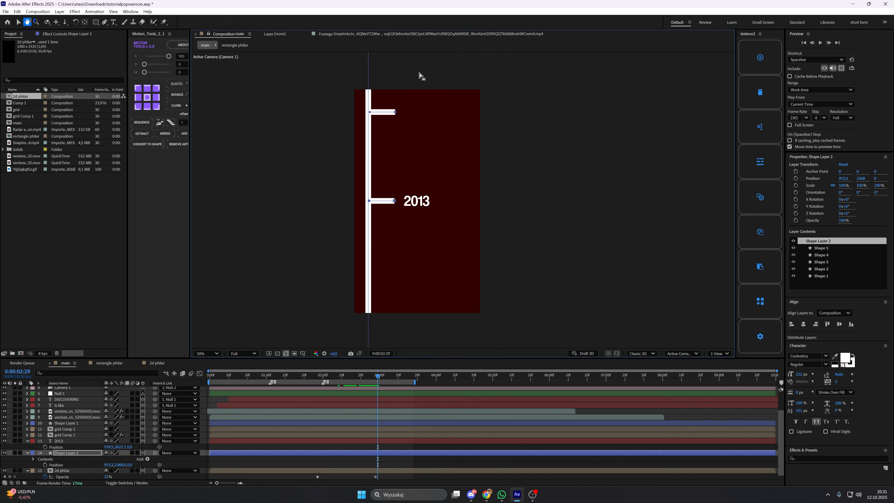
Scale the 2013 text layer up to 30%.
left_click(78, 441)
key("s")
left_click_drag(114, 447, 122, 446)
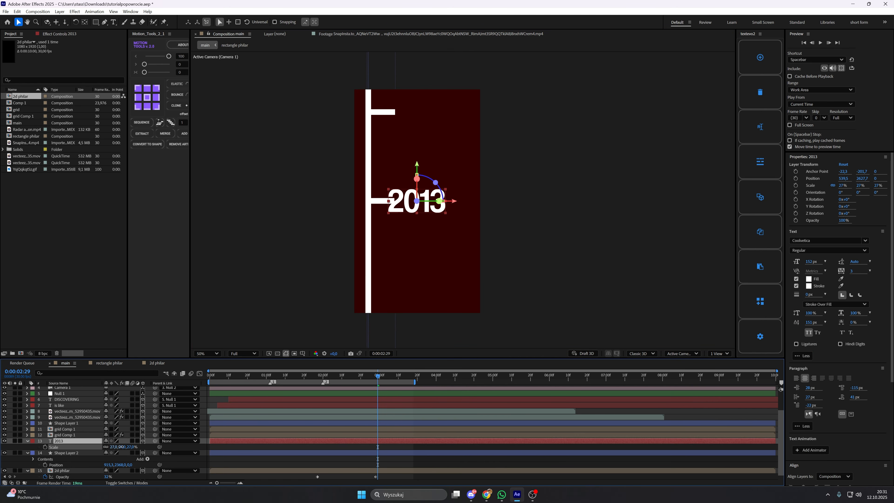
Move Shape Layer 2 toward the pillar's outer edge, to an X position of about 904.8, and set its stroke width to 5 px.
left_click(65, 453)
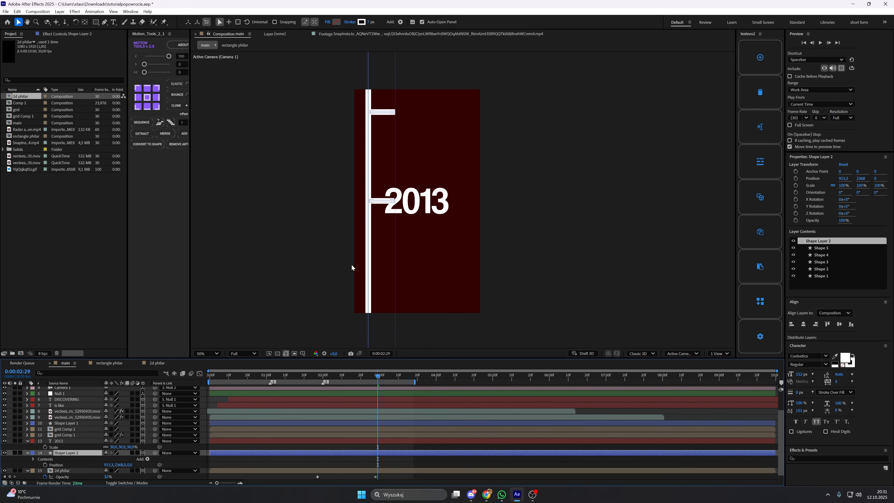
left_click_drag(369, 262, 361, 262)
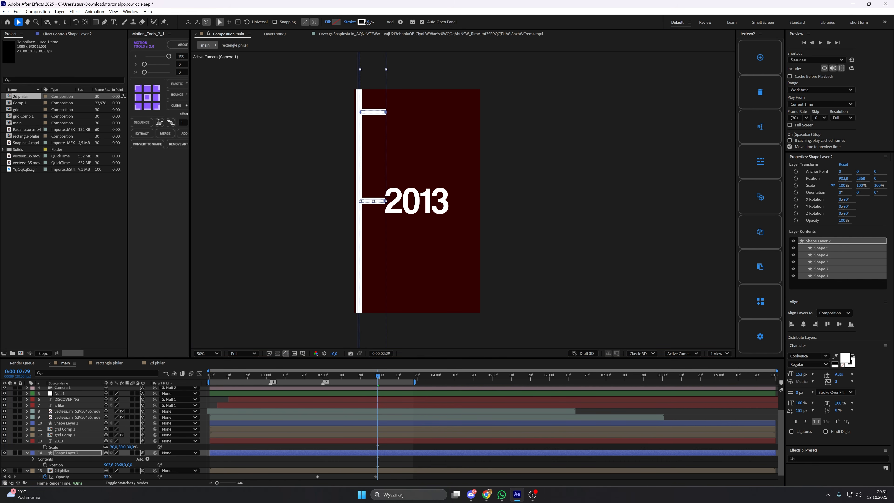
left_click(327, 454)
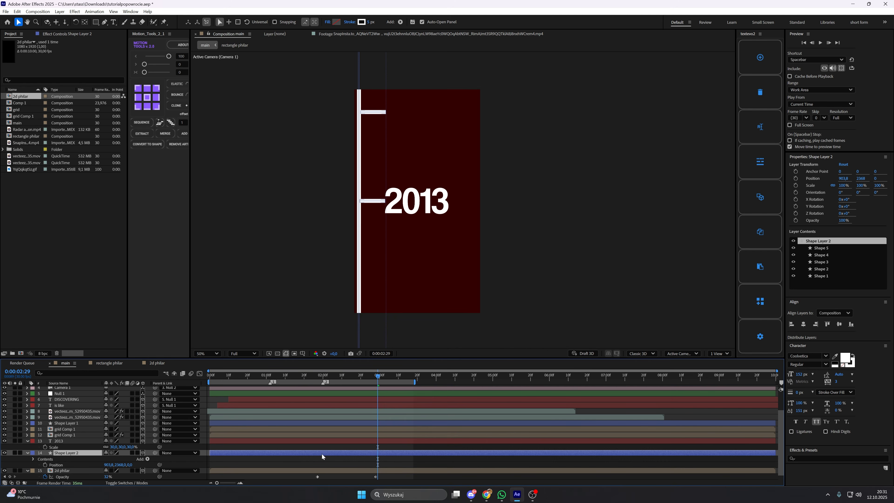
key("Right")
Scale the 2013 text layer to 25% and shift it slightly toward the ruler, to an X position of about 536.9.
left_click(351, 459)
left_click_drag(114, 447, 112, 448)
left_click(403, 201)
left_click_drag(402, 201, 401, 201)
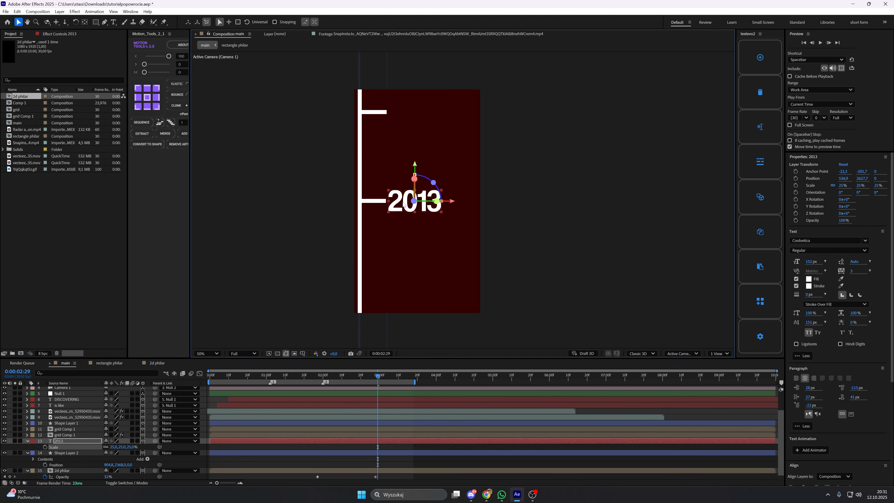
left_click(367, 474)
left_click(366, 460)
Preview the main composition's animation from the first frame.
left_click_drag(378, 376, 202, 399)
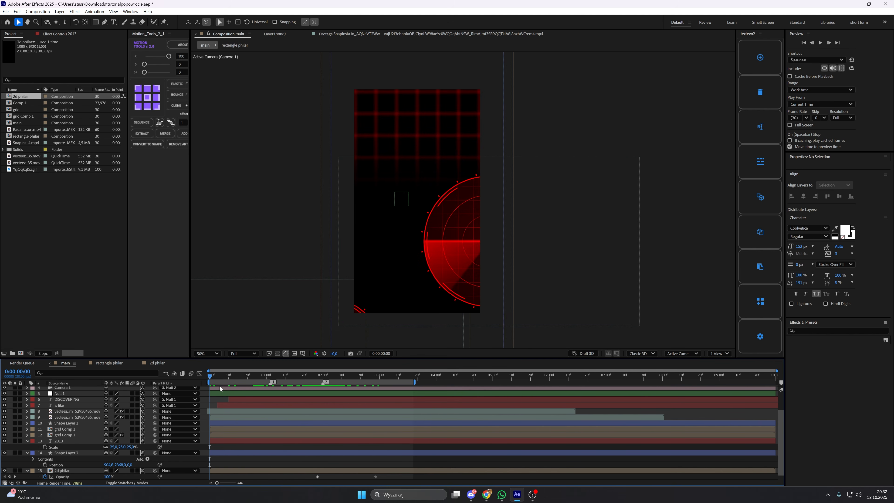
key("space")
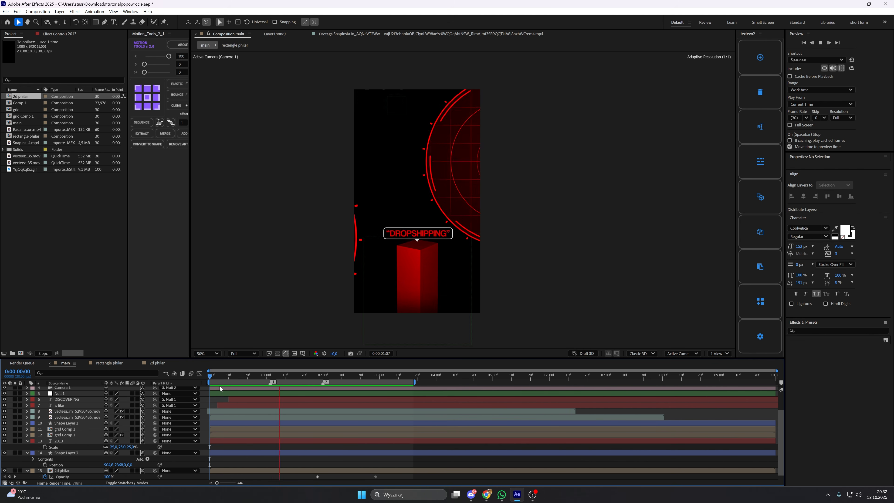
key("space")
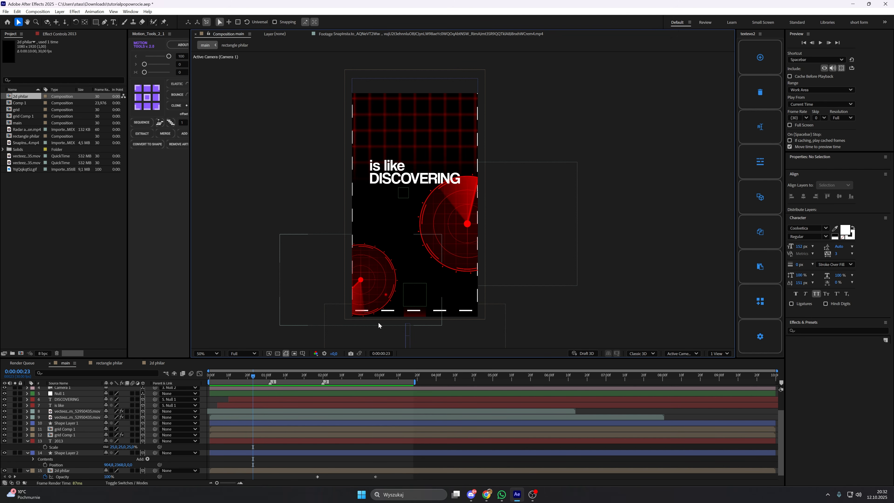
Set the composition view magnification to Fit up to 100% and inspect the dashed frame's lower edge at 0:00:00:23.
left_click(213, 355)
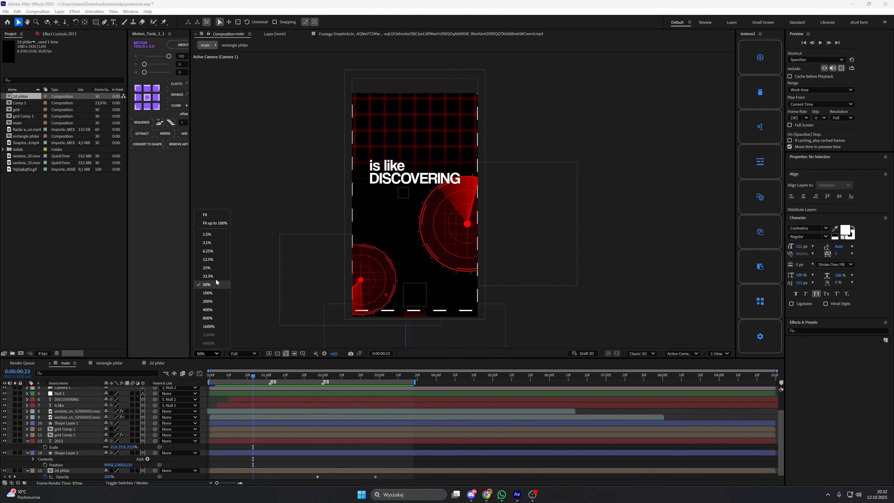
left_click(209, 223)
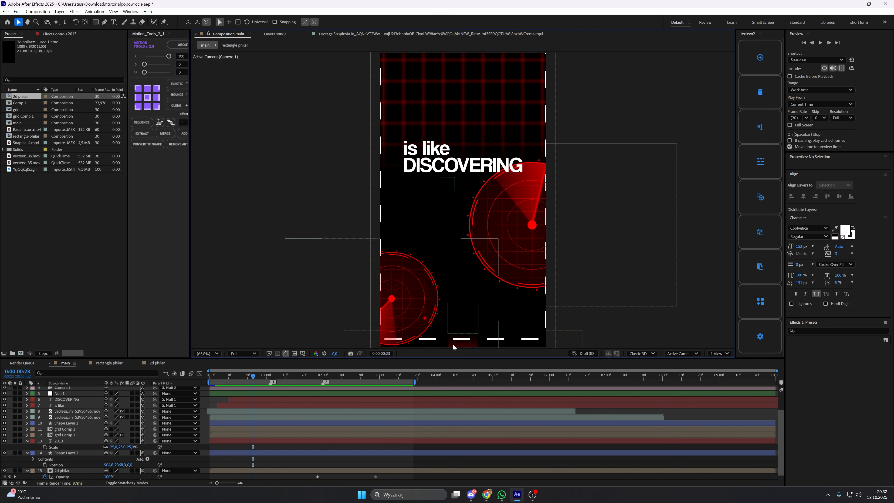
left_click(441, 339)
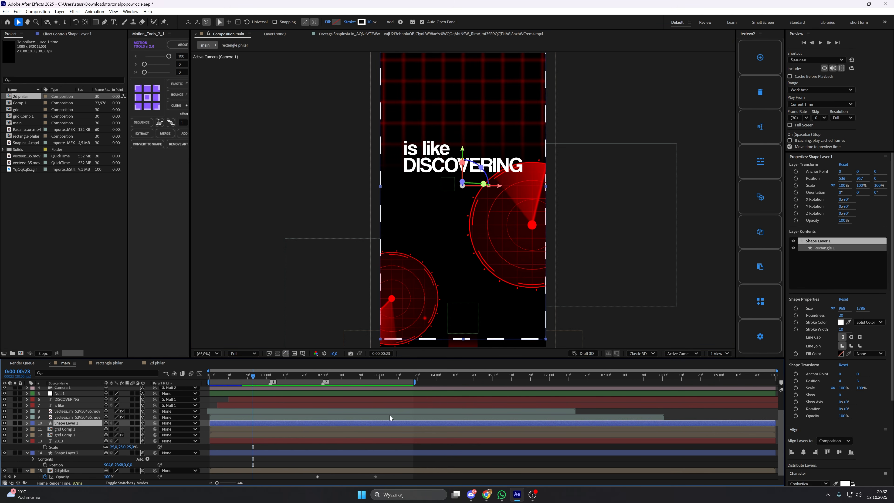
left_click(391, 447)
left_click_drag(447, 319, 439, 309)
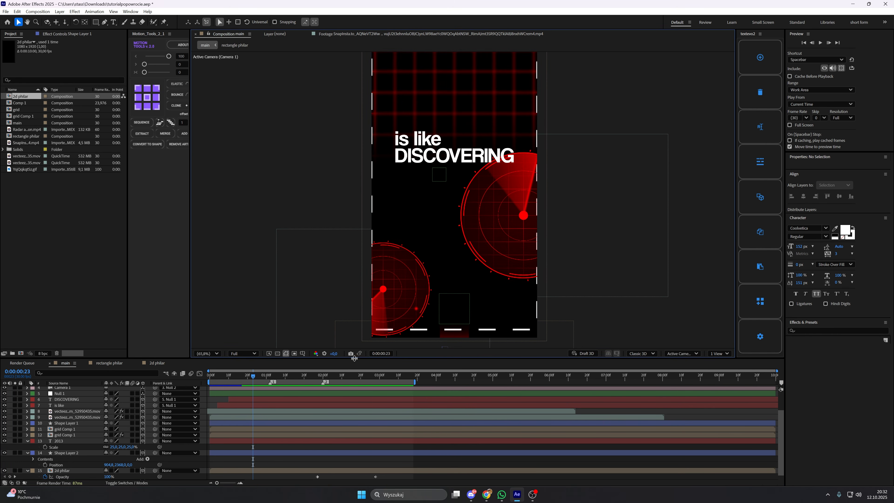
left_click(208, 353)
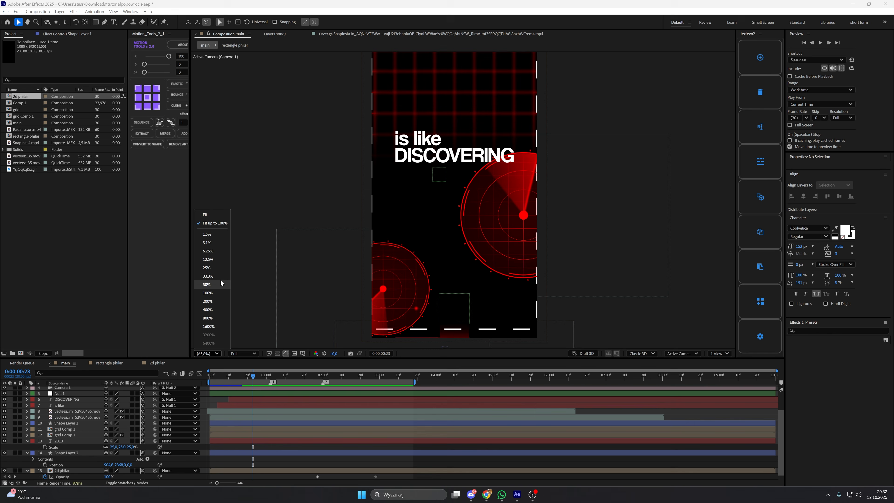
left_click(213, 224)
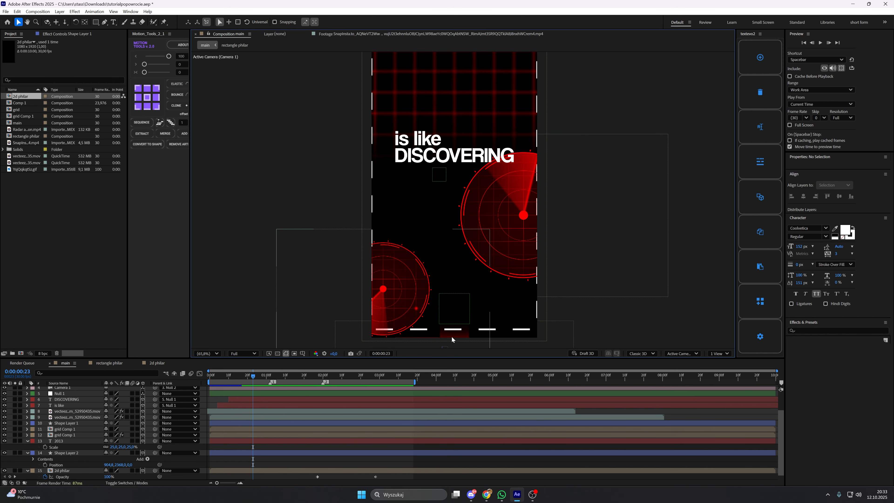
Trim the start of the 2d philar layer to 0:00:01:10, so that it begins once the DROPSHIPPING pillar is in view.
left_click(91, 453)
scroll(96, 456, "down", 1)
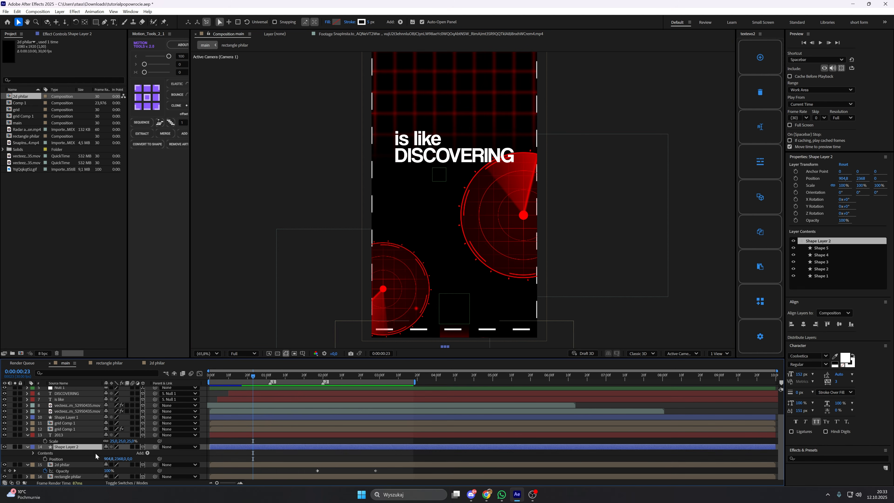
left_click(92, 464)
left_click_drag(254, 379, 285, 379)
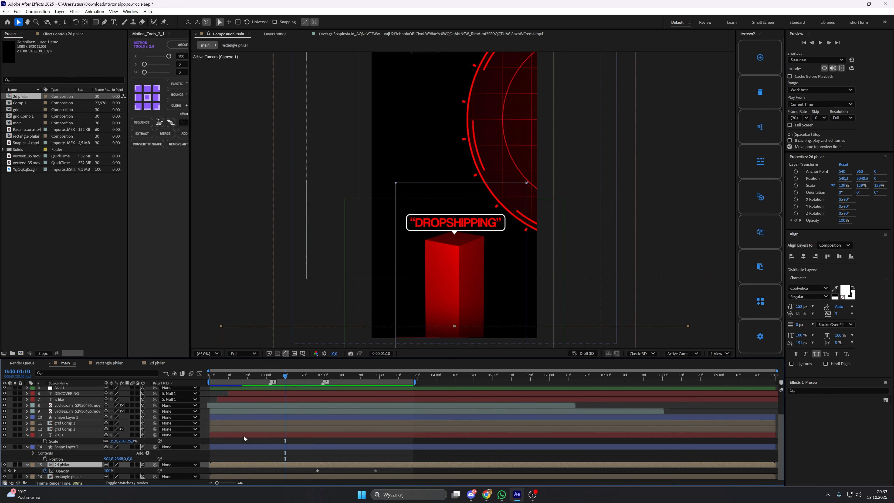
left_click(271, 458)
left_click(272, 466)
left_click_drag(210, 465, 282, 467)
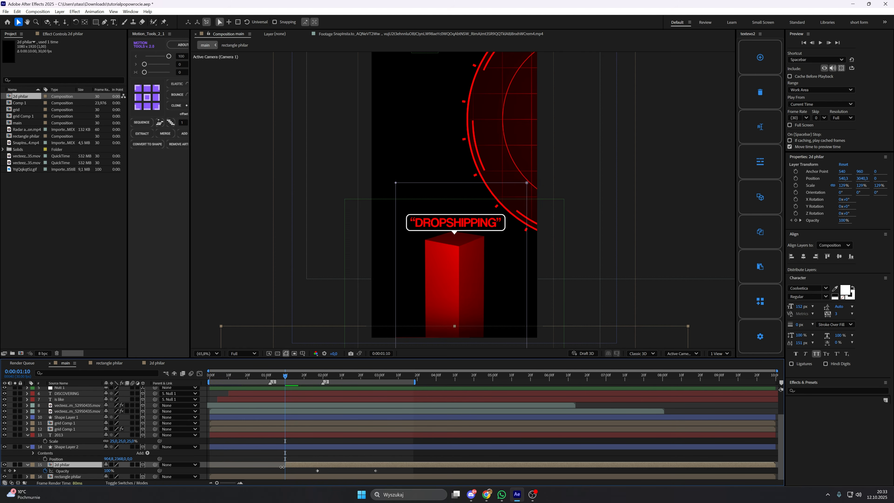
left_click(275, 460)
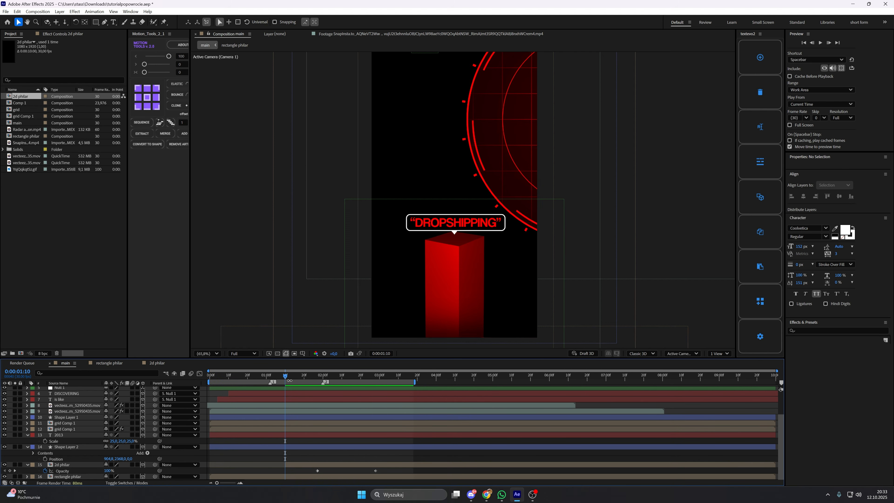
mouse_move(290, 380)
left_mouse_down()
mouse_move(248, 379)
mouse_move(286, 383)
left_mouse_up()
left_click(295, 465)
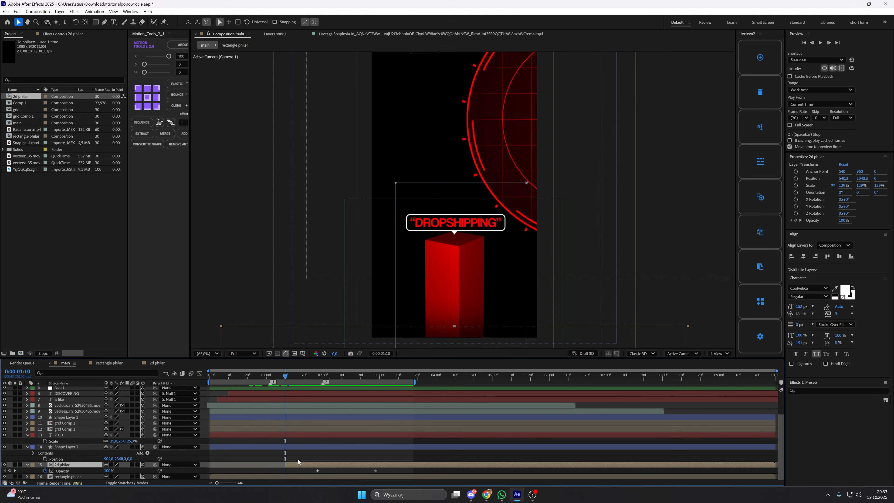
left_click(297, 458)
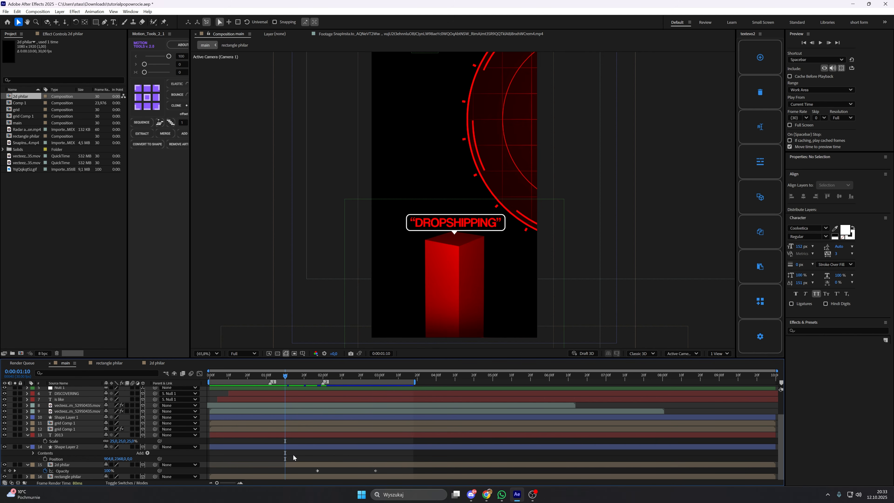
Examine the transition from the pillar to the ruler between 0:00:01:27 and 0:00:02:05, zooming in on the ruler's upper end.
left_click(288, 375)
left_click_drag(289, 377, 323, 385)
scroll(418, 224, "up", 2)
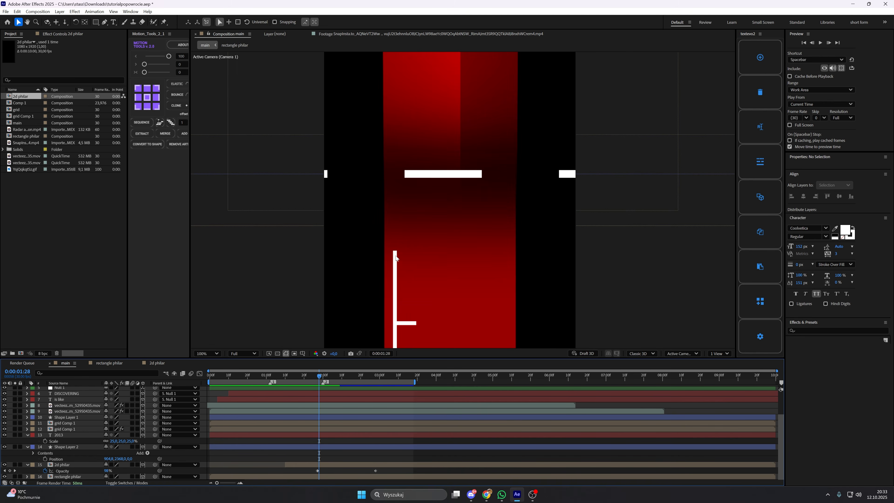
scroll(396, 256, "down", 2)
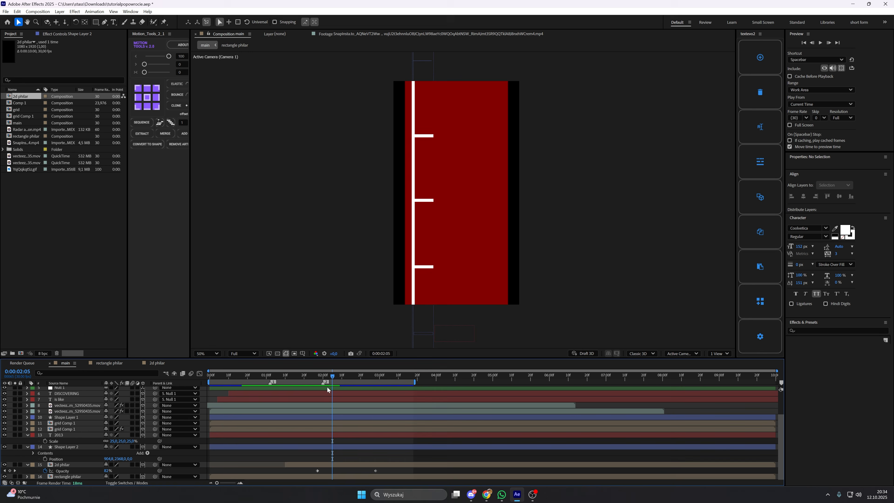
mouse_move(327, 380)
left_mouse_down()
mouse_move(309, 379)
mouse_move(317, 379)
left_mouse_up()
Taper the upper end of the ruler's vertical line, Shape 1 of Shape Layer 2, with a stroke taper start length of 12%.
left_click(66, 447)
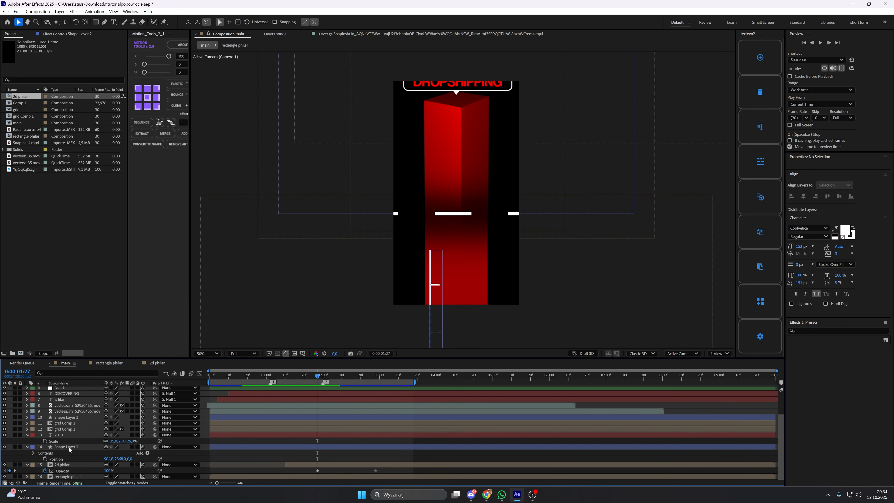
left_click(28, 446)
left_click(26, 458)
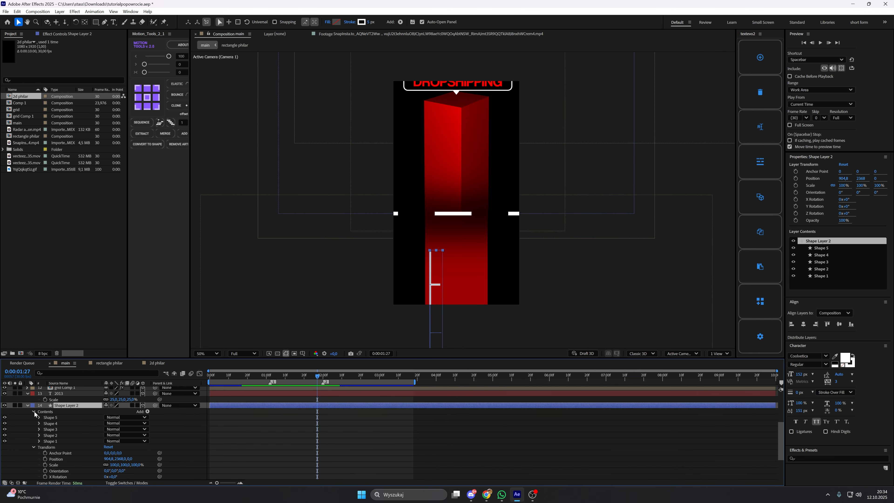
left_click(58, 440)
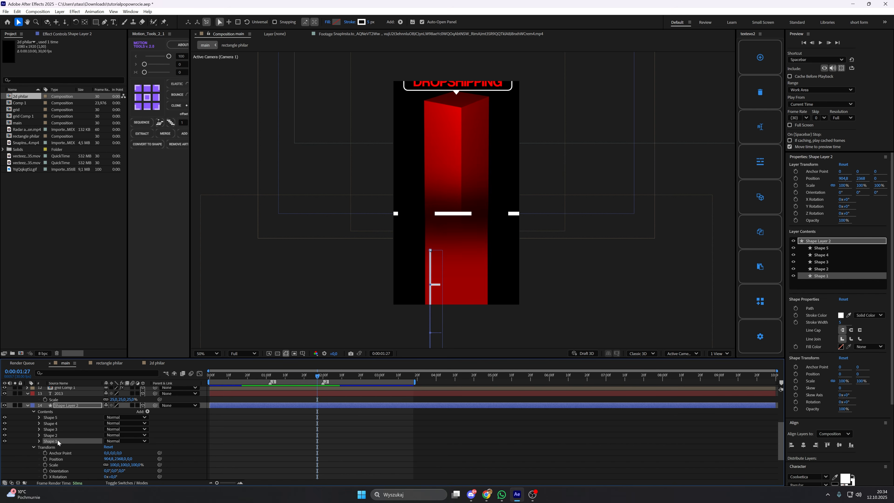
left_click(39, 441)
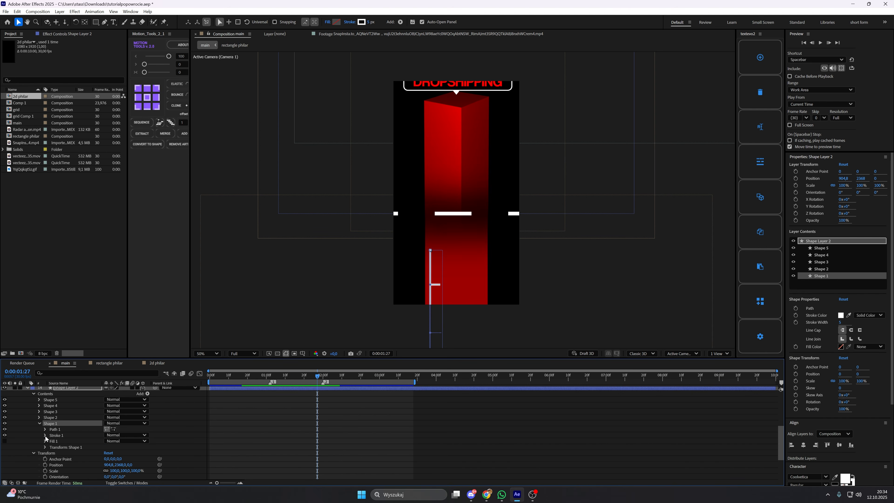
left_click(46, 435)
scroll(53, 440, "down", 1)
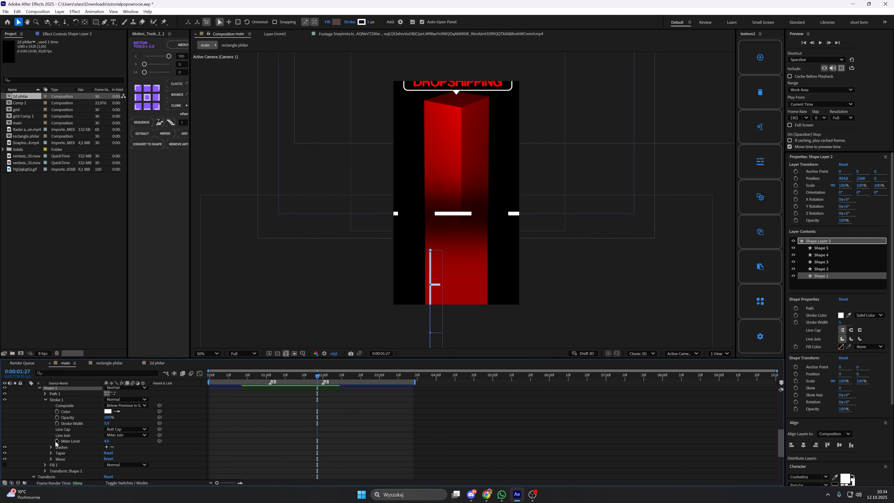
left_click(51, 453)
mouse_move(105, 448)
left_mouse_down()
mouse_move(124, 446)
mouse_move(109, 448)
left_mouse_up()
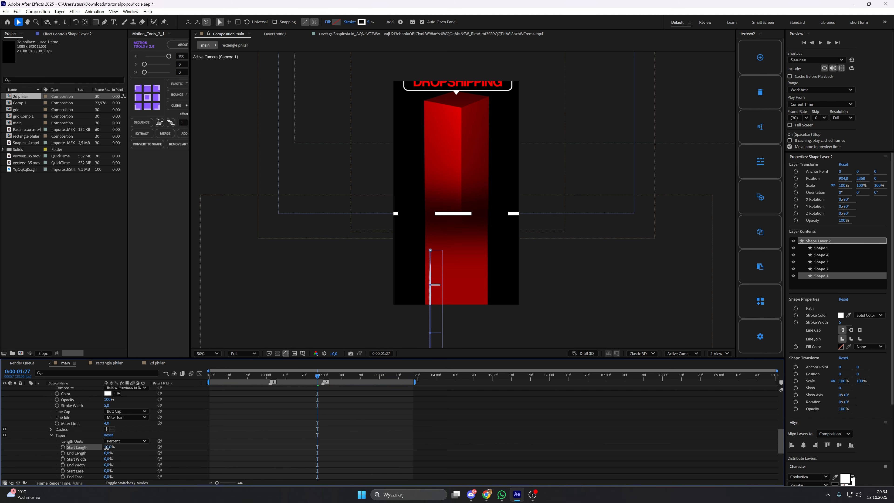
left_click(228, 438)
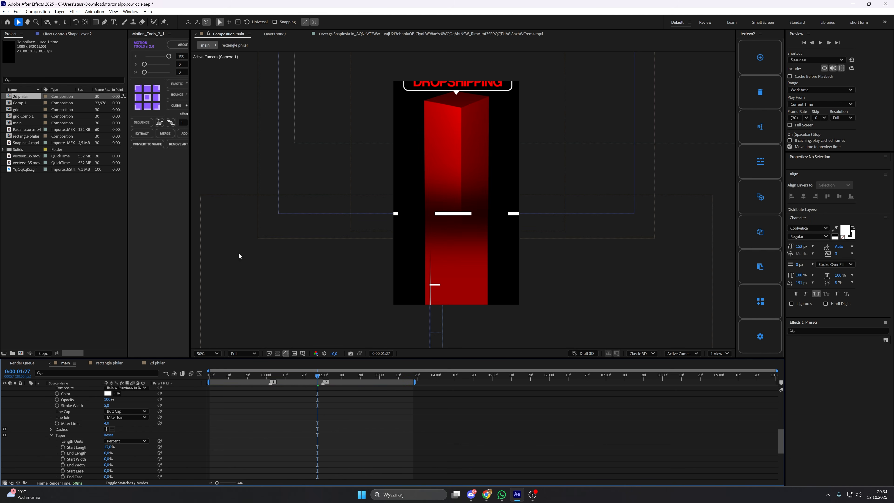
Play the main composition from the first frame to check the move down to the DROPSHIPPING pillar.
scroll(260, 225, "up", 1)
left_click_drag(262, 221, 268, 96)
scroll(259, 262, "down", 1)
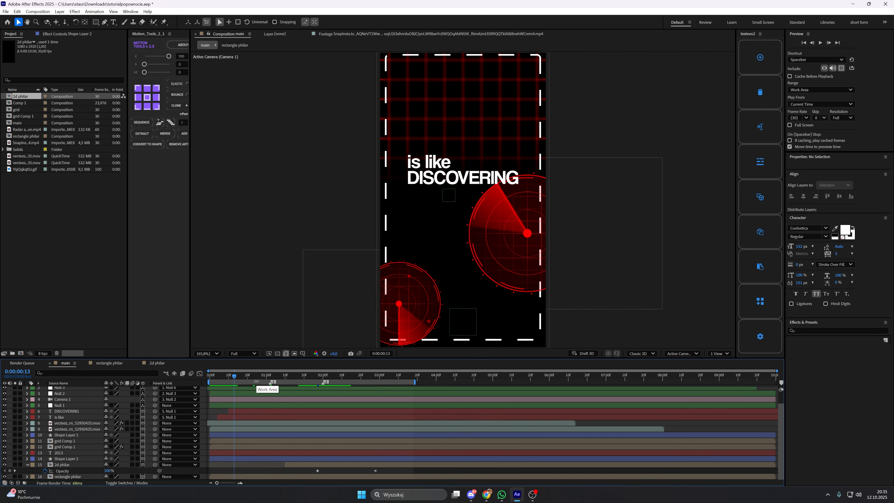
left_click_drag(238, 376, 198, 381)
key("space")
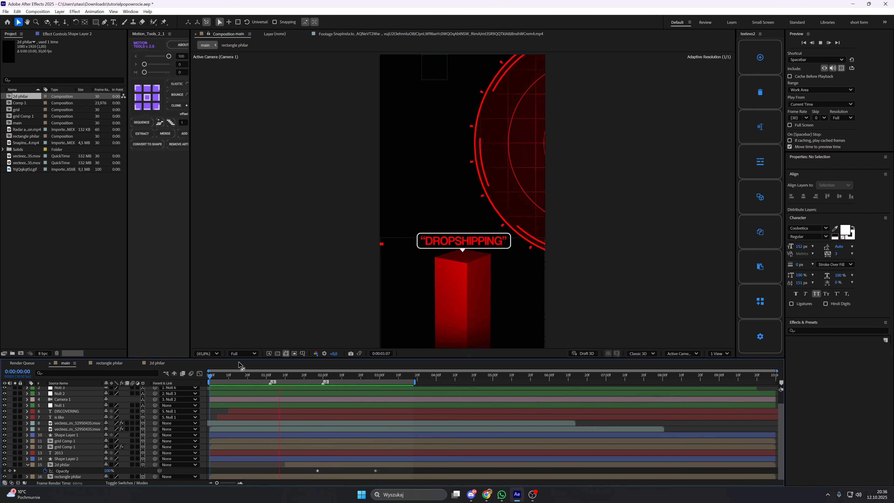
key("space")
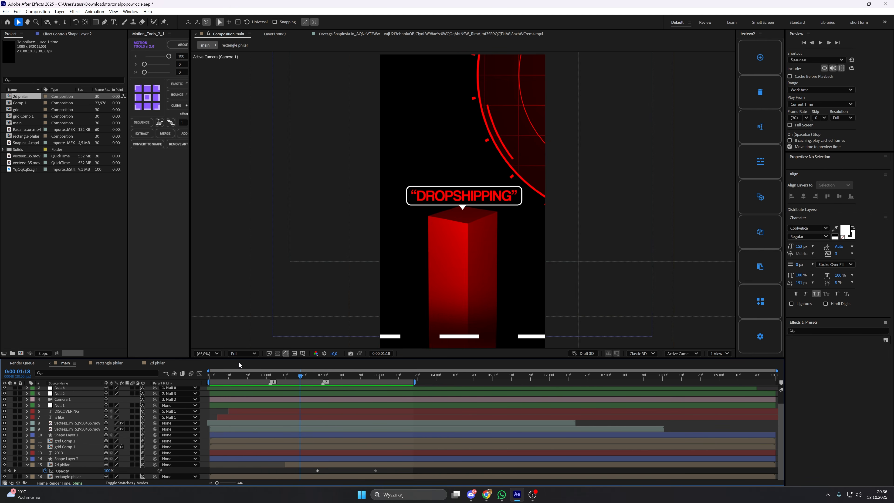
Compare the DROPSHIPPING pillar and the “is like DISCOVERING” frame with the reference footage.
left_click(357, 34)
key("space")
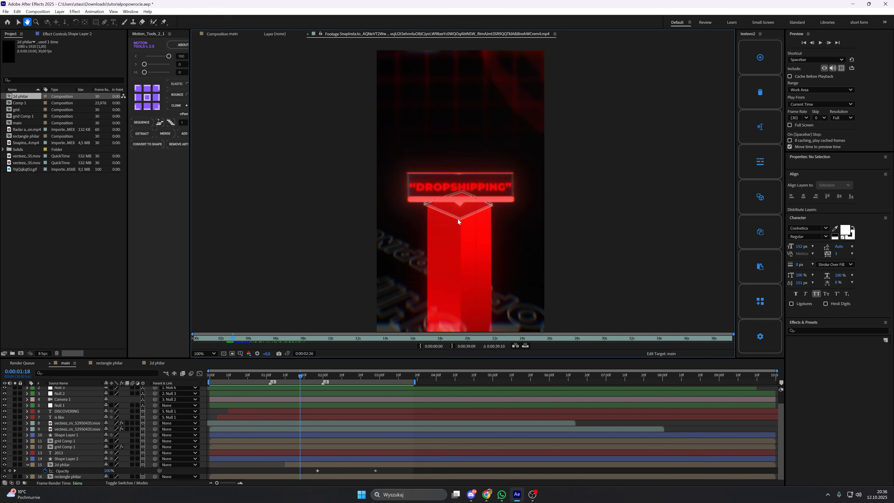
left_click(234, 35)
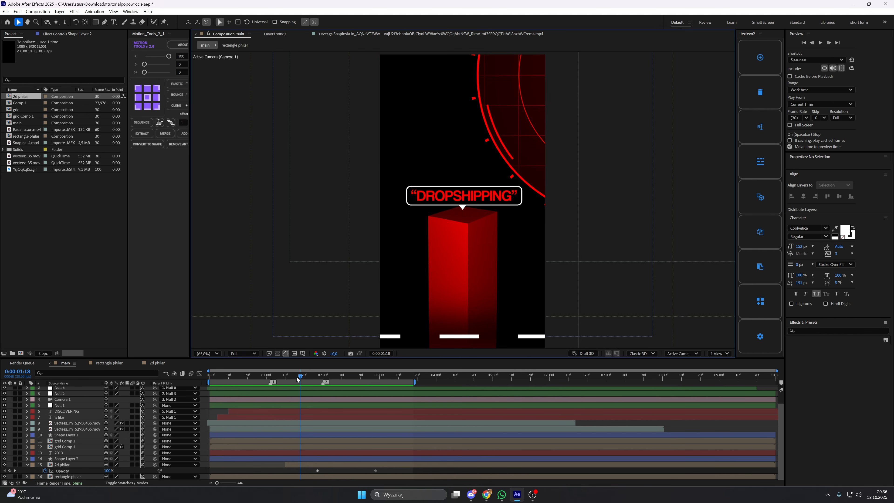
left_click_drag(297, 379, 233, 393)
left_click(349, 34)
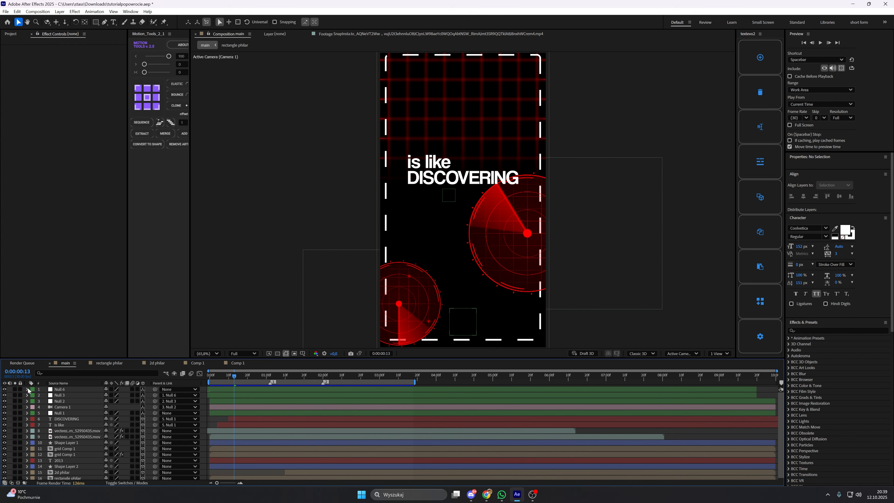
Add an adjustment layer above all layers and apply Deep Glow 2 with radius 1000 and exposure 0.02.
right_click(204, 402)
mouse_move(220, 311)
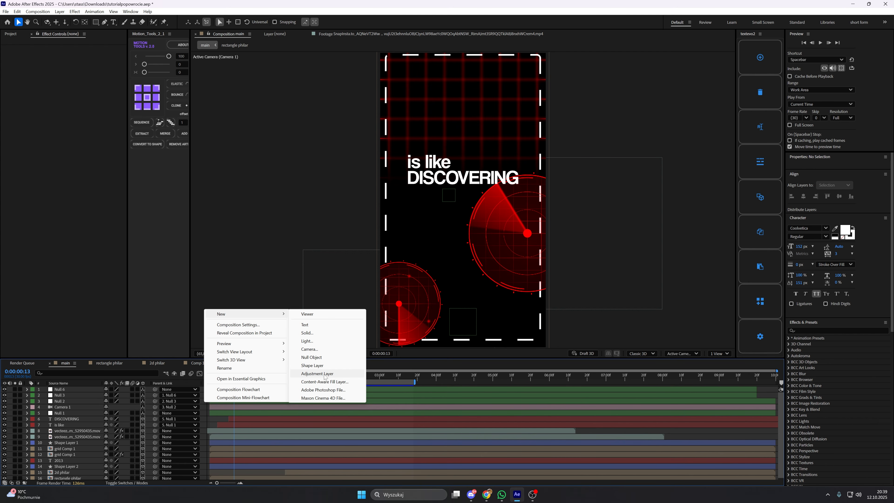
left_click(324, 377)
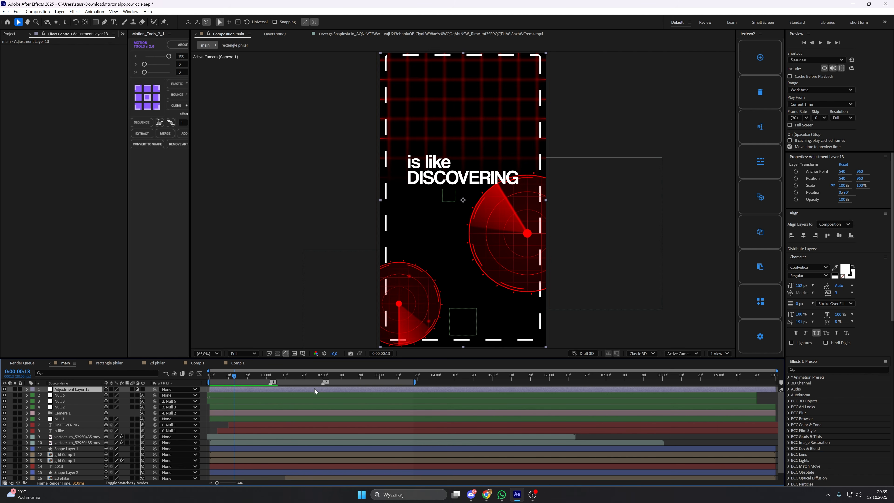
key("ctrl+space")
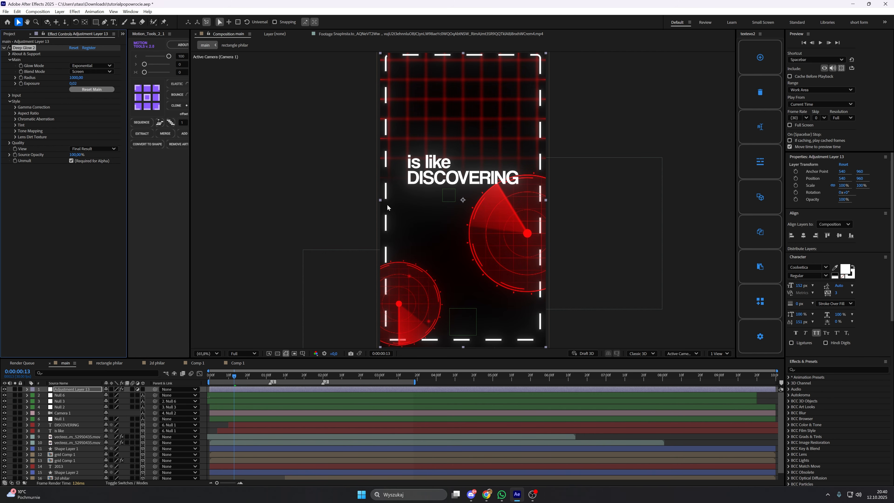
left_click_drag(230, 376, 247, 369)
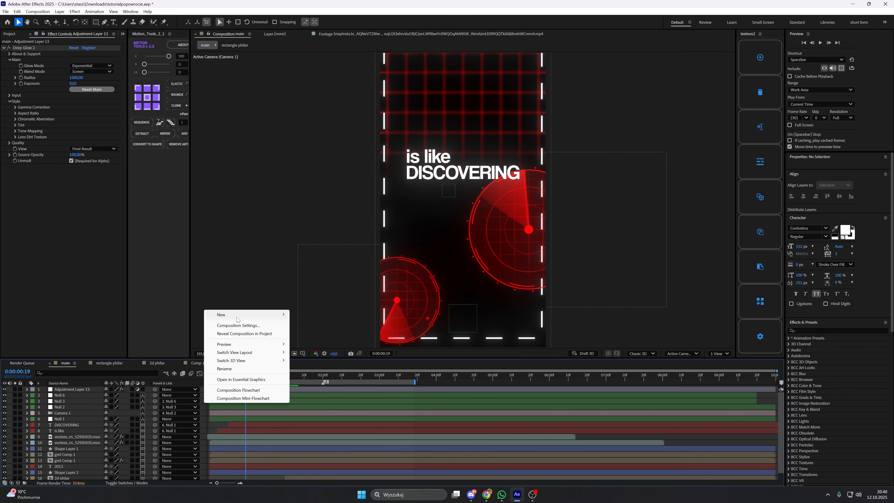
Add a second adjustment layer on top, apply CC Vignette and increase its amount to darken the frame's edges.
mouse_move(239, 317)
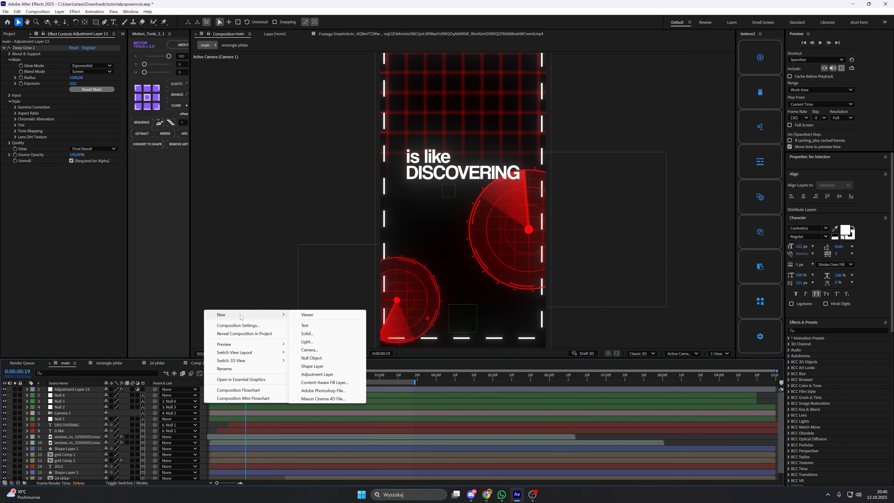
left_click(326, 374)
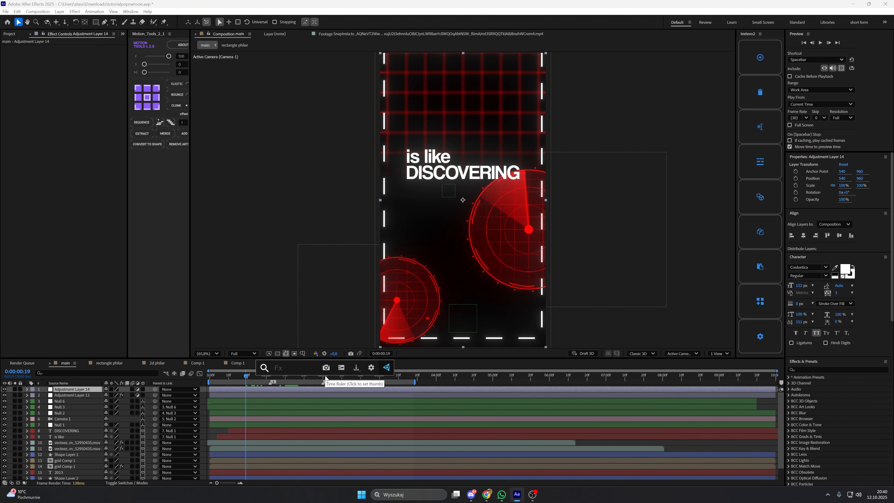
type("cc v")
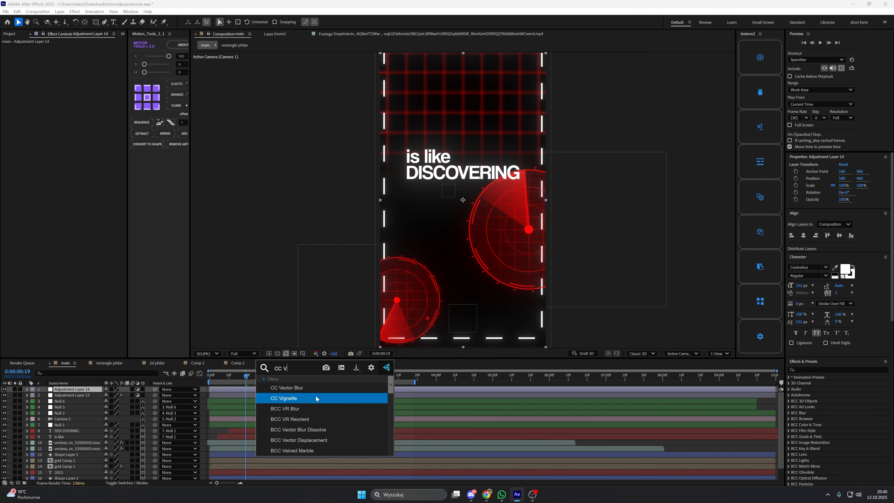
left_click(316, 397)
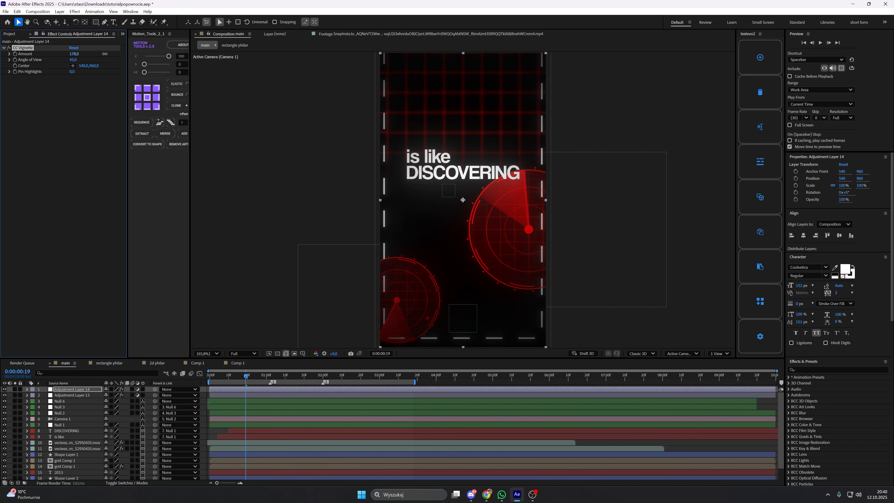
left_click_drag(78, 54, 69, 55)
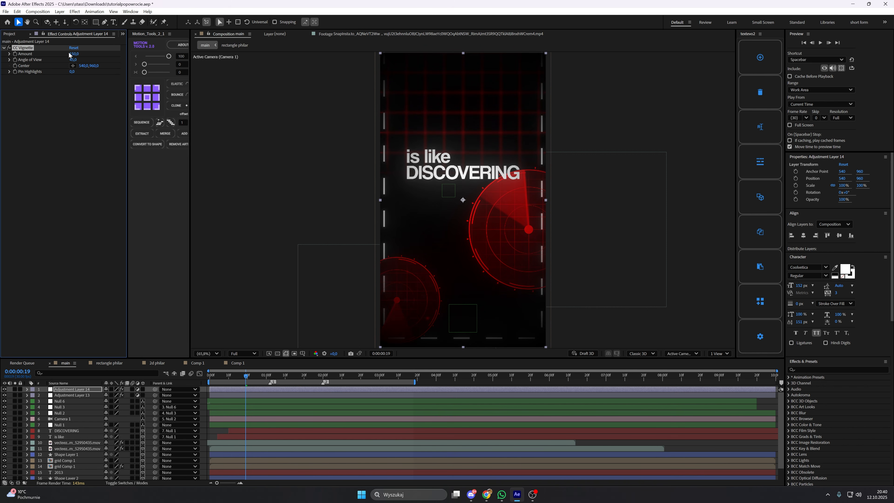
Set the Deep Glow 2 exposure on Adjustment Layer 13 to 0.03.
left_click(69, 395)
left_click(80, 84)
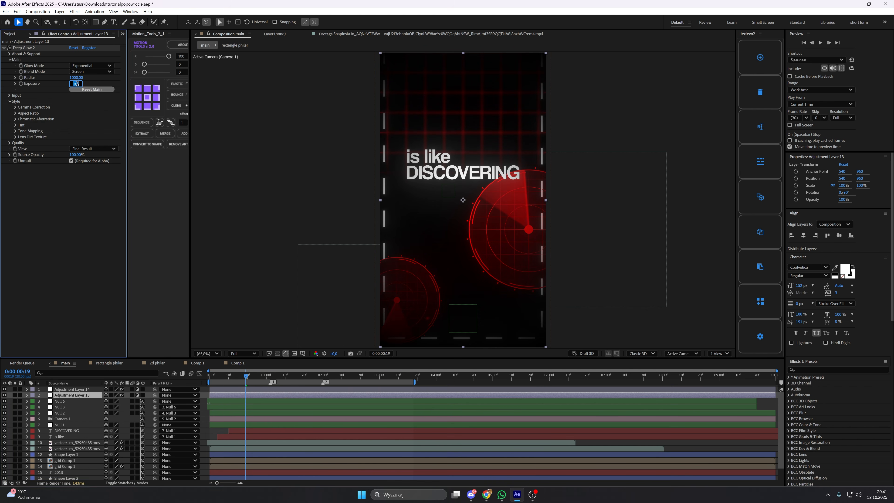
left_click(80, 85)
key("Return")
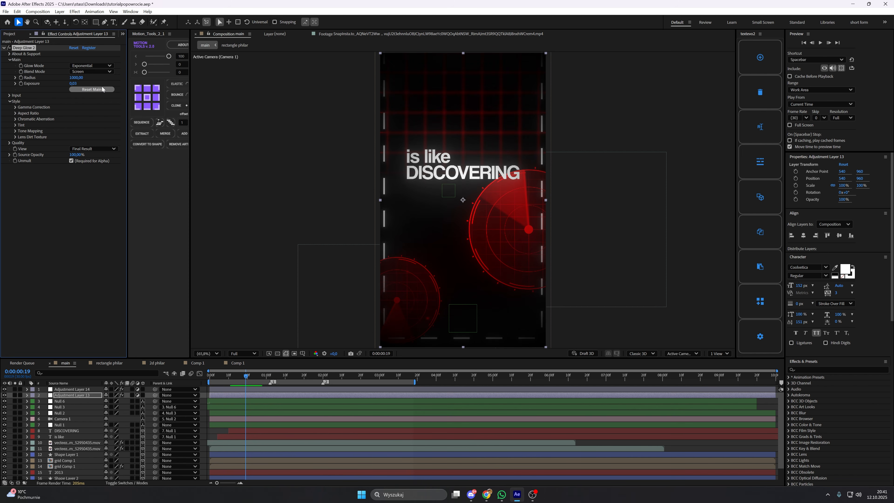
Set the CC Vignette amount on Adjustment Layer 14 to 130.
left_click(95, 395)
left_click(94, 390)
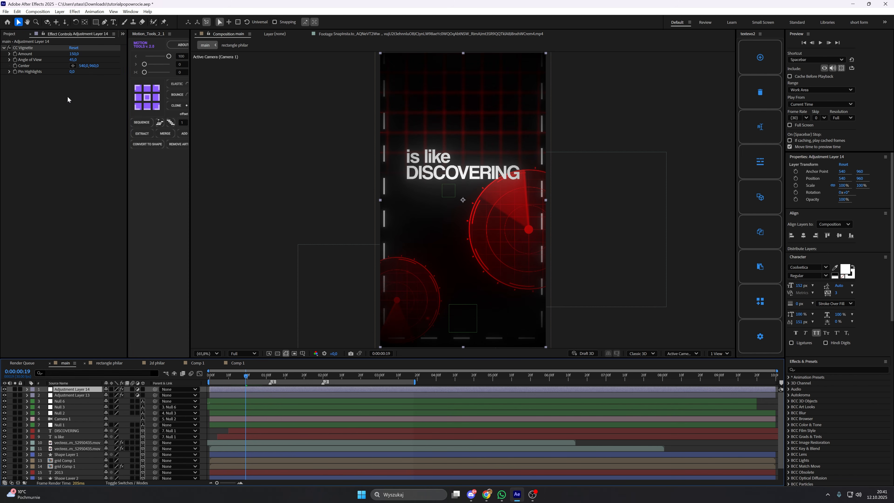
left_click(74, 55)
key("BackSpace")
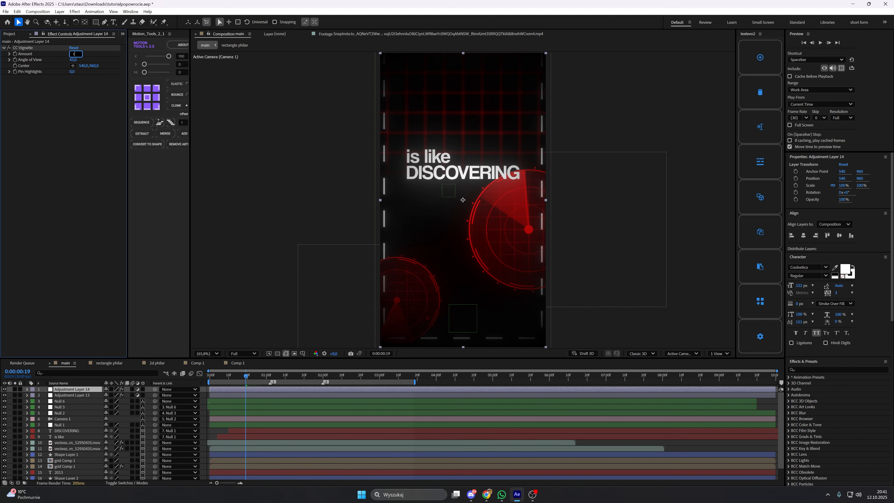
left_click(339, 203)
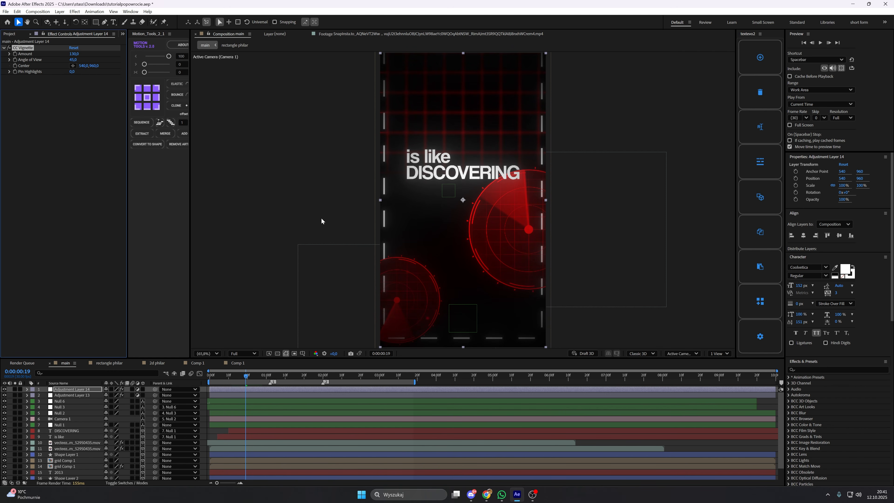
Add a third adjustment layer on top and apply the S_FilmDamage effect.
right_click(213, 384)
mouse_move(246, 396)
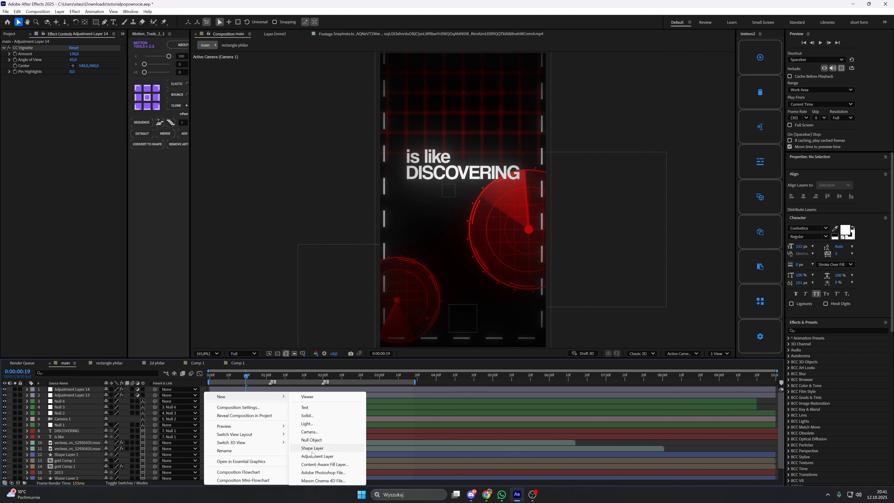
left_click(312, 456)
key("ctrl+space")
type("filmd")
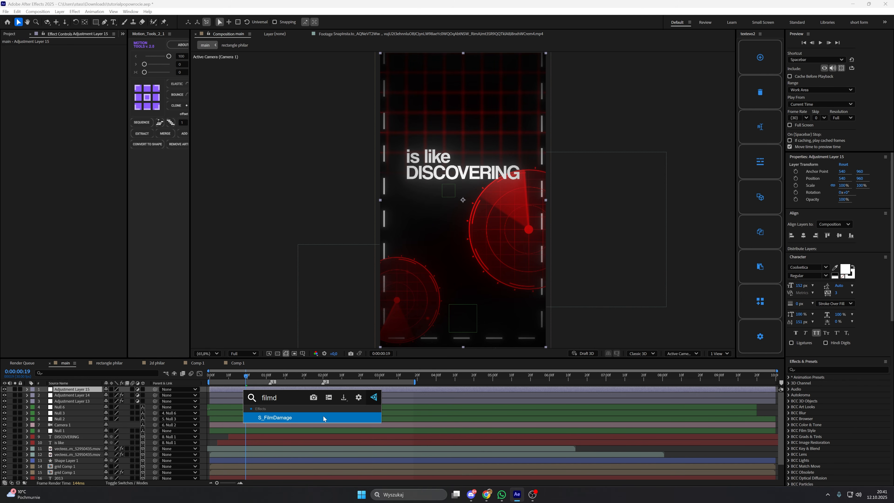
left_click(323, 417)
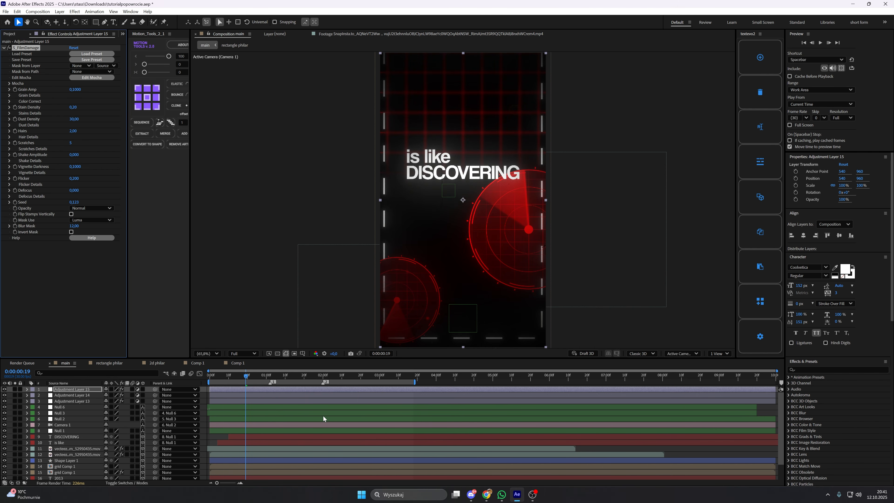
Inspect the film damage look at 0:00:00:15 and compare it with the reference footage.
left_click(239, 381)
left_click_drag(240, 381, 237, 380)
left_click(94, 231)
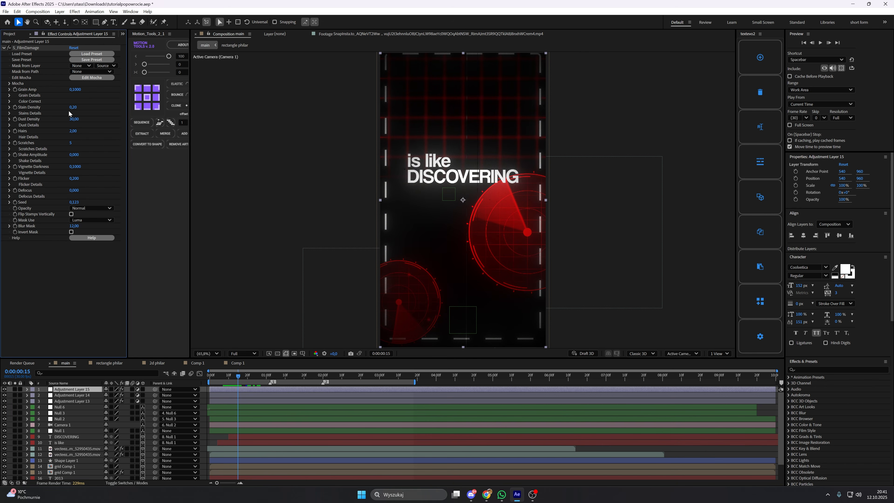
left_click(203, 392)
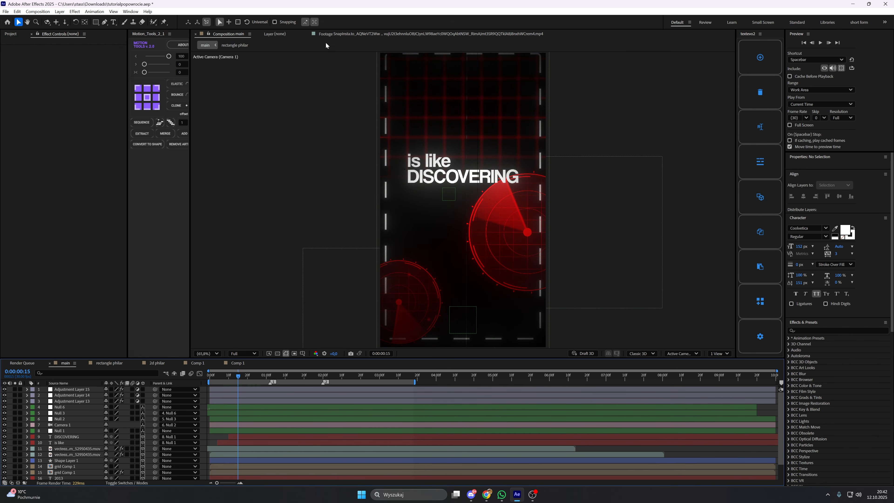
left_click(338, 35)
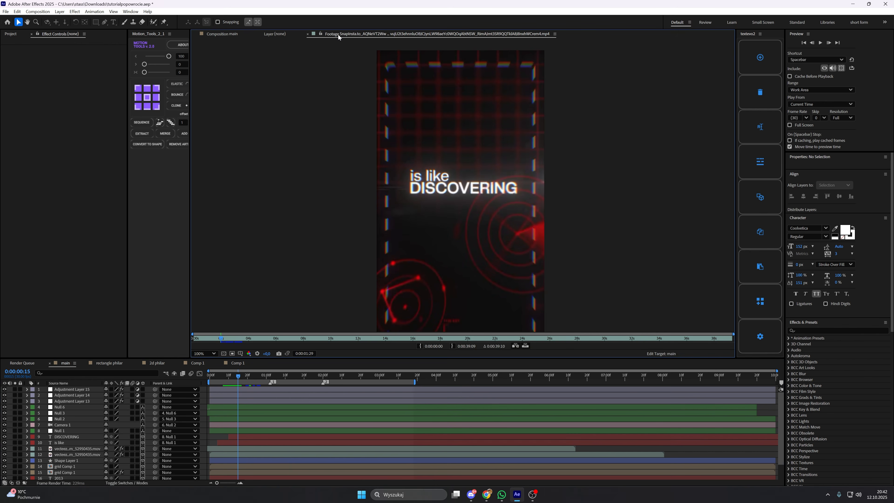
Return to the main composition, add a fourth adjustment layer on top and apply the CC Lens effect.
left_click(224, 34)
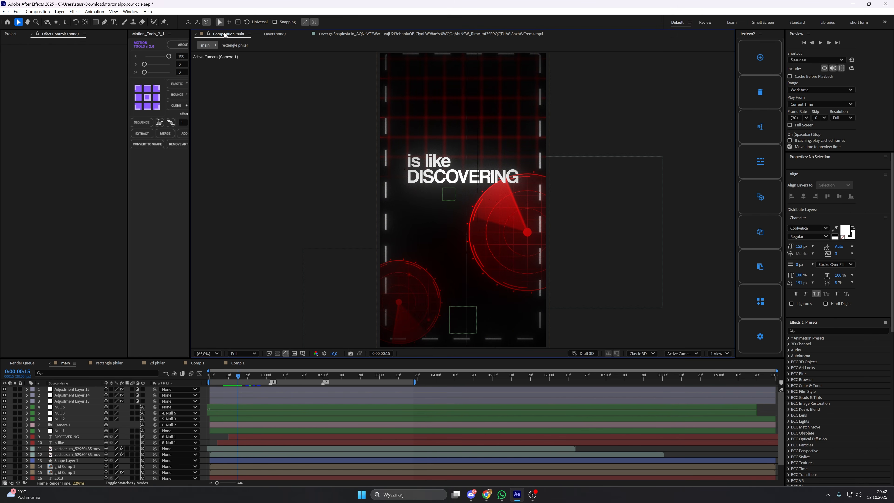
key("ctrl+alt+y")
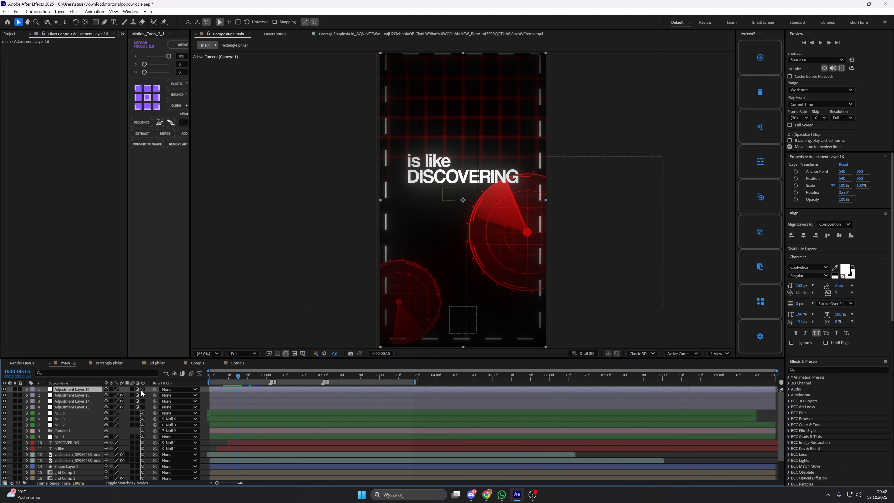
left_click(205, 391)
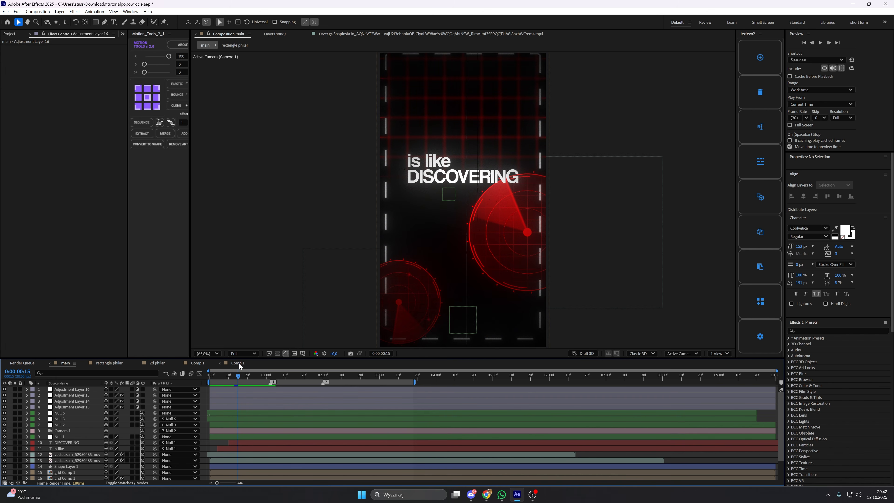
left_click(83, 390)
key("ctrl+space")
type("cc len")
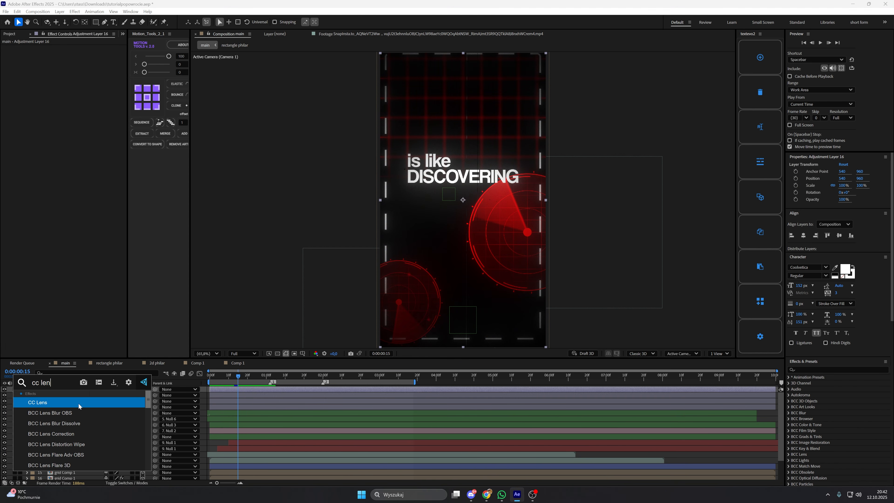
left_click(78, 404)
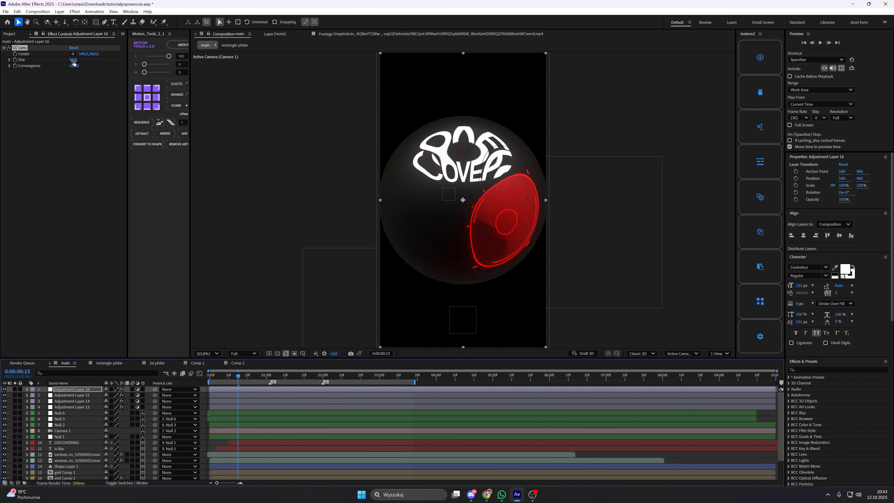
Set the CC Lens size on Adjustment Layer 16 to 200 and its convergence to 15.
left_click(74, 61)
type("20")
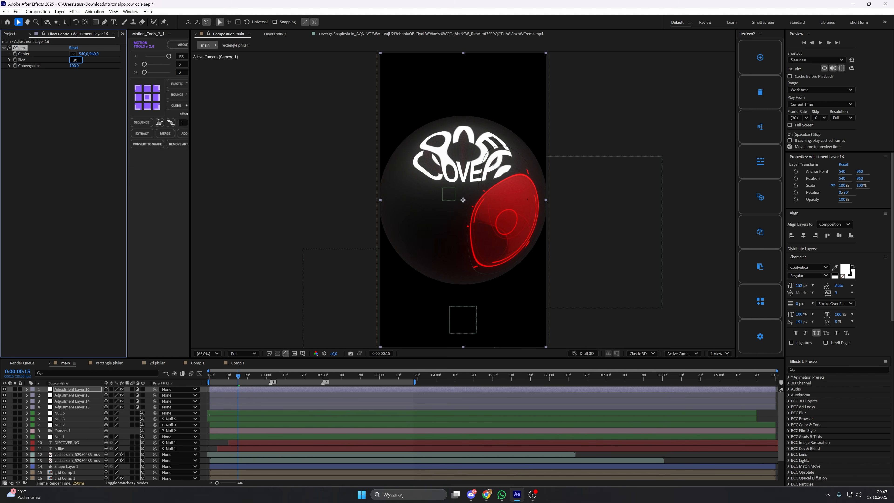
type("0")
left_click(94, 105)
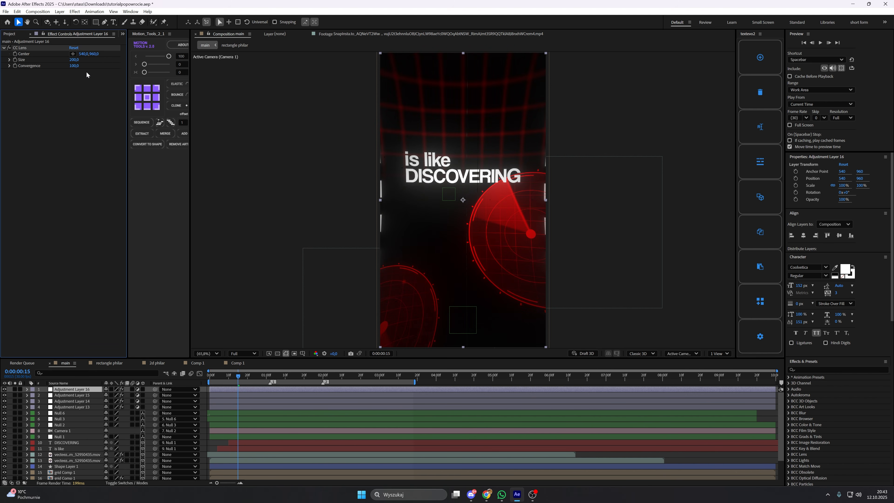
left_click(83, 65)
type("25")
key("Return")
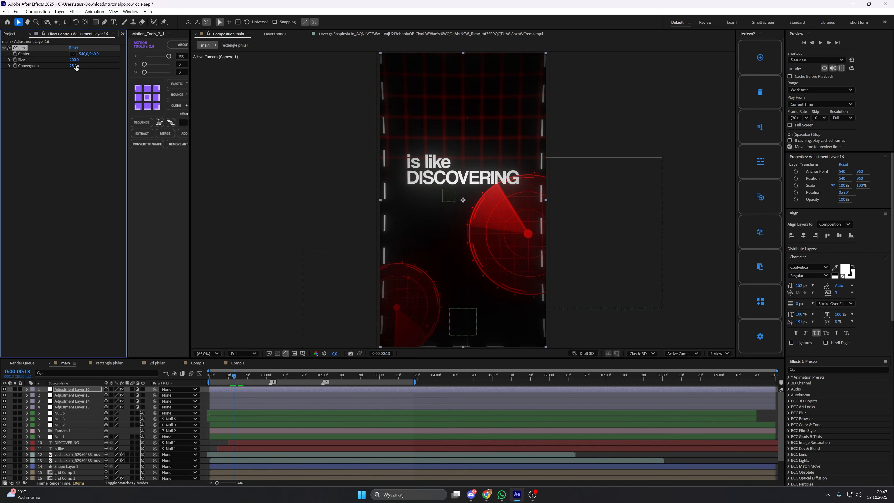
left_click(81, 66)
key("Return")
left_click(84, 125)
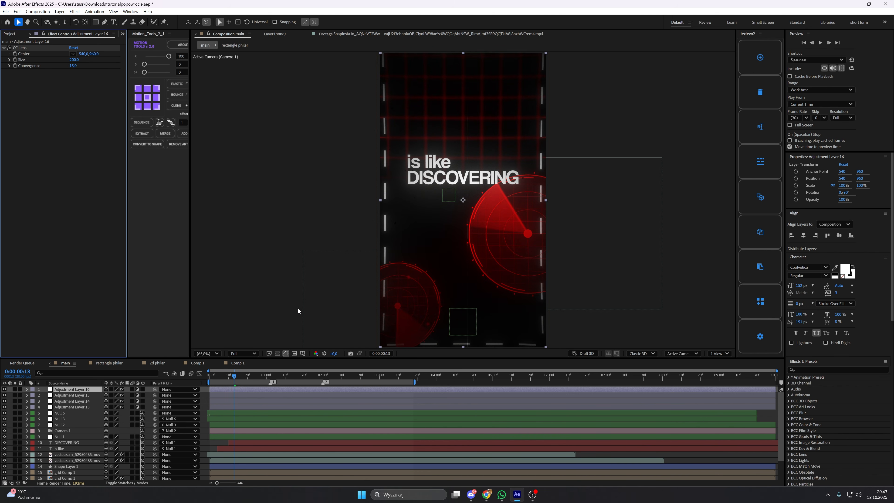
Apply CC Radial Blur to Adjustment Layer 16 with amount 5, quality 30 and the Centered Zoom type.
key("ctrl+space")
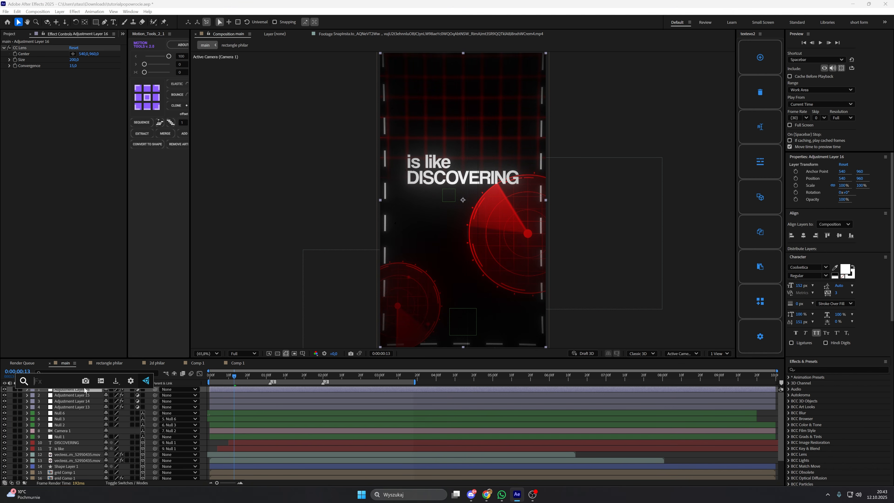
type("cc ra")
left_click(95, 401)
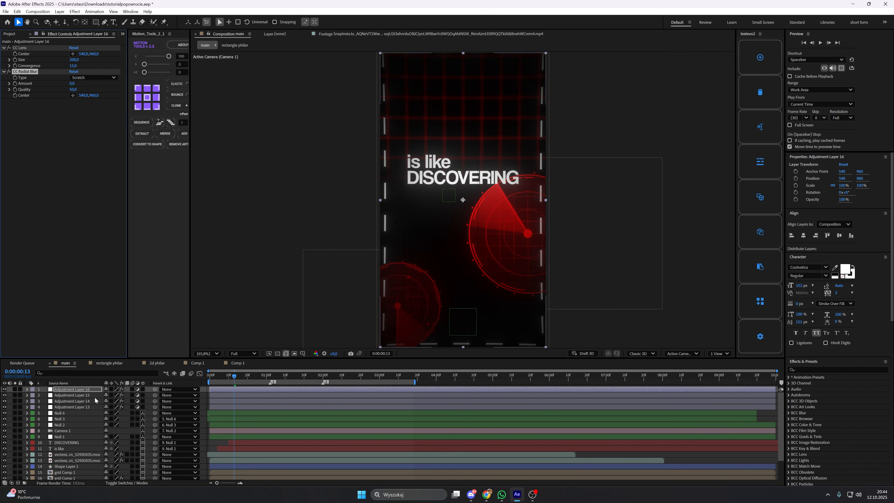
left_click(72, 83)
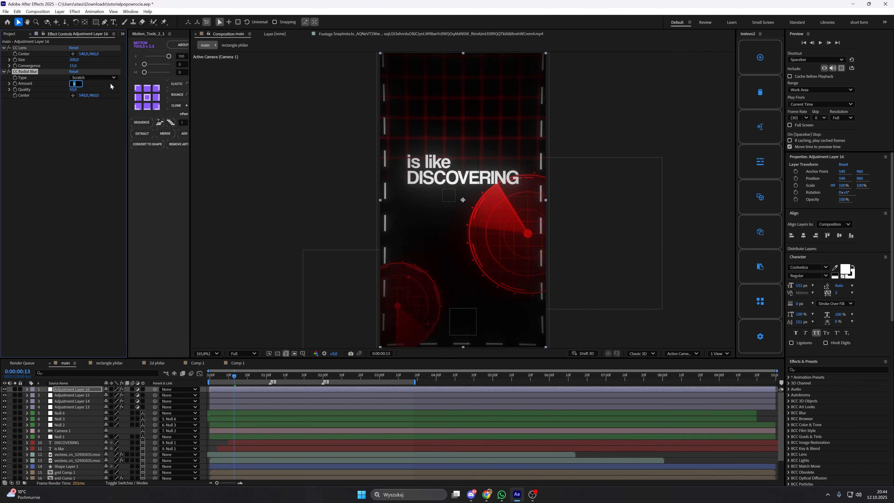
type("5")
key("Tab")
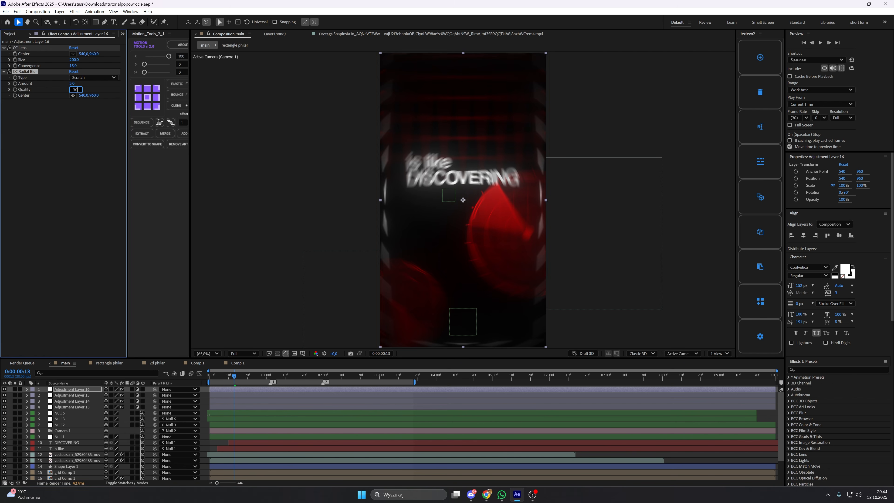
key("Return")
left_click(100, 78)
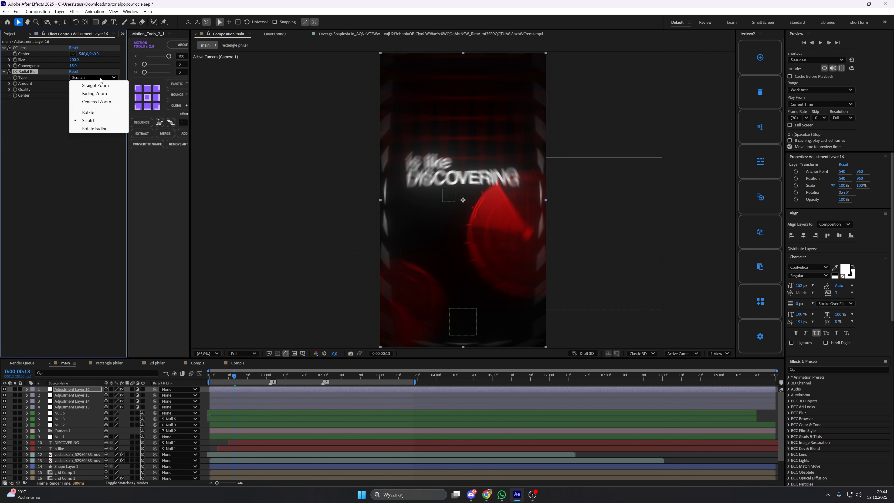
left_click(103, 102)
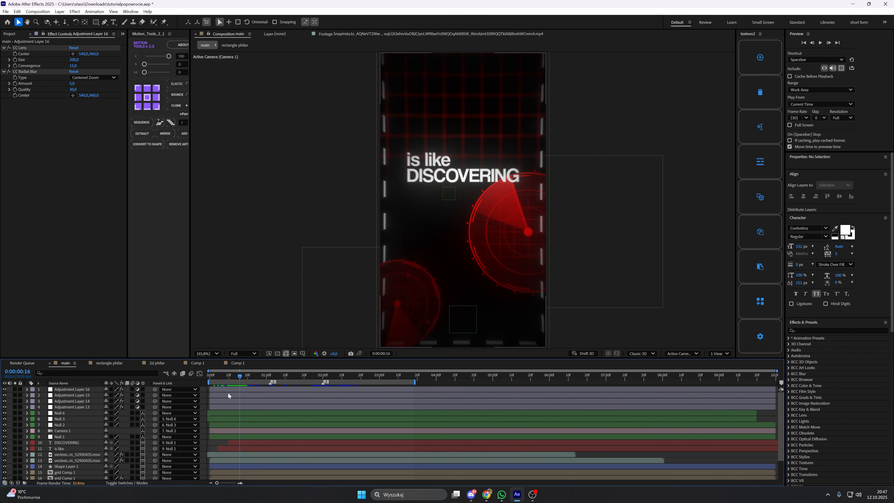
Scale the dashed border on Shape Layer 1 to 97% and move it down to a Y position of about 982.
left_click(81, 465)
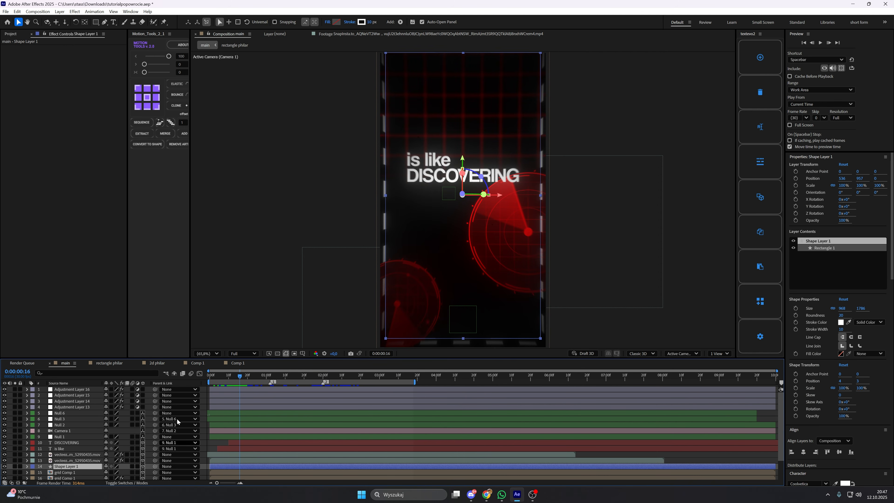
key("s")
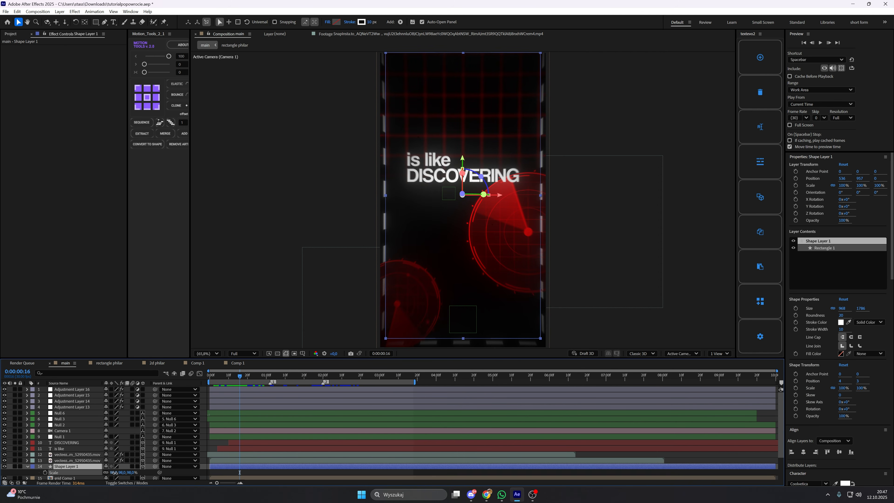
left_click_drag(114, 472, 114, 472)
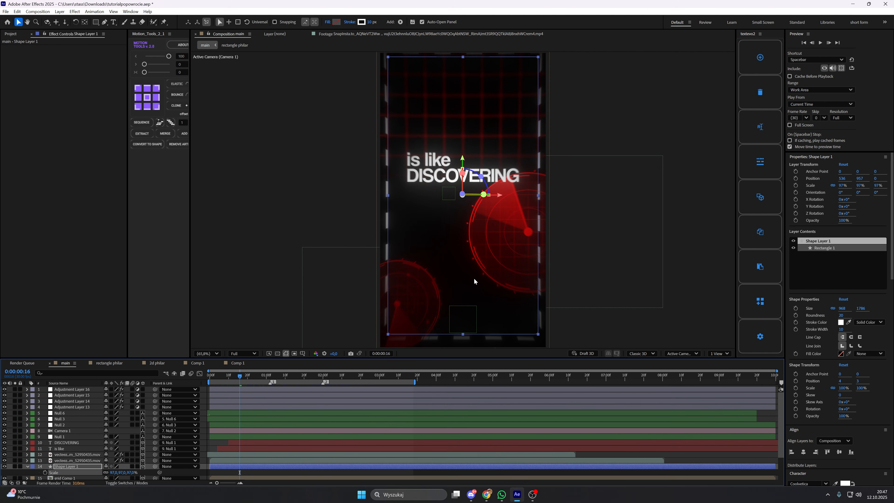
left_click_drag(466, 292, 466, 296)
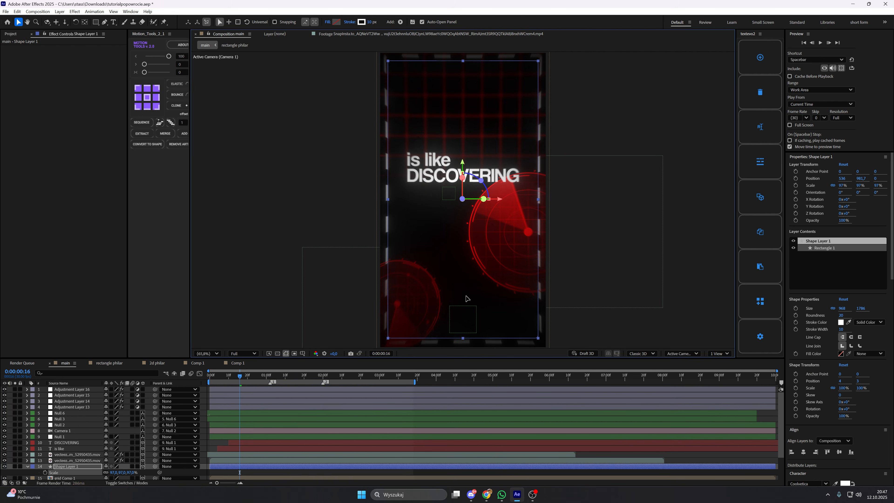
Examine the dashed border's framing at 0:00:00:13 and look through the settings of the top adjustment layers.
left_click(265, 299)
left_click_drag(265, 300, 267, 299)
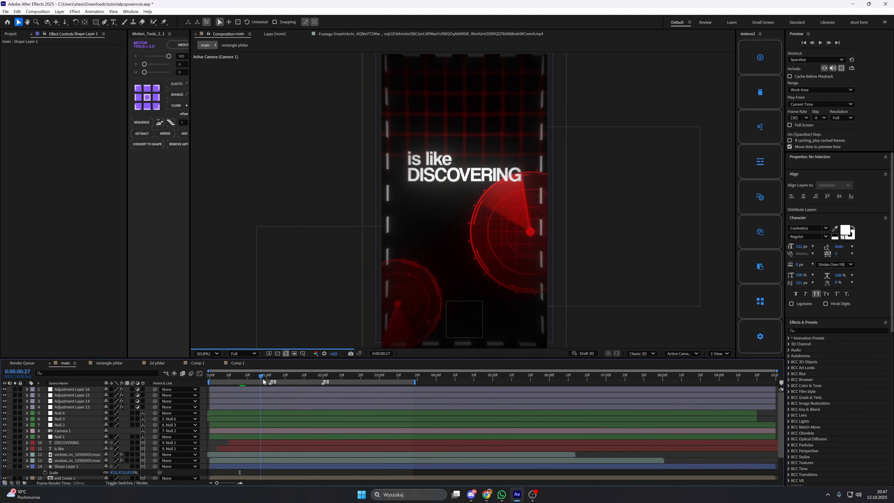
left_click_drag(262, 379, 235, 387)
left_click(87, 400)
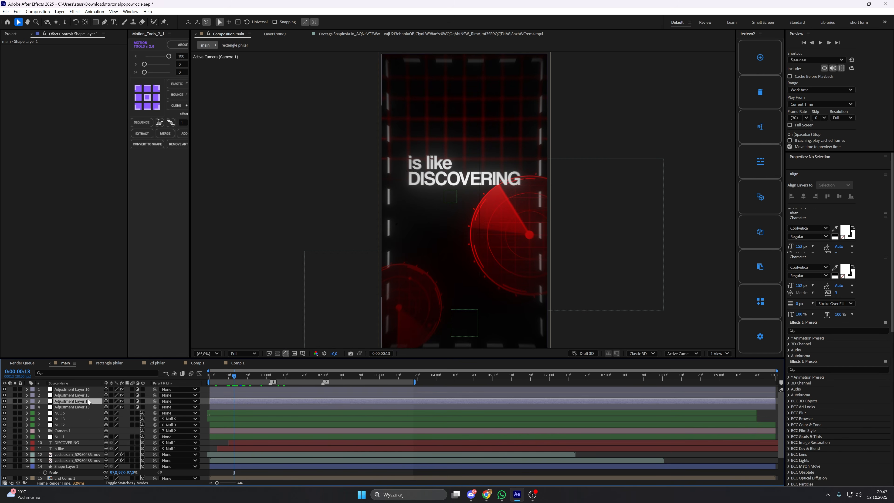
left_click(88, 395)
left_click(88, 390)
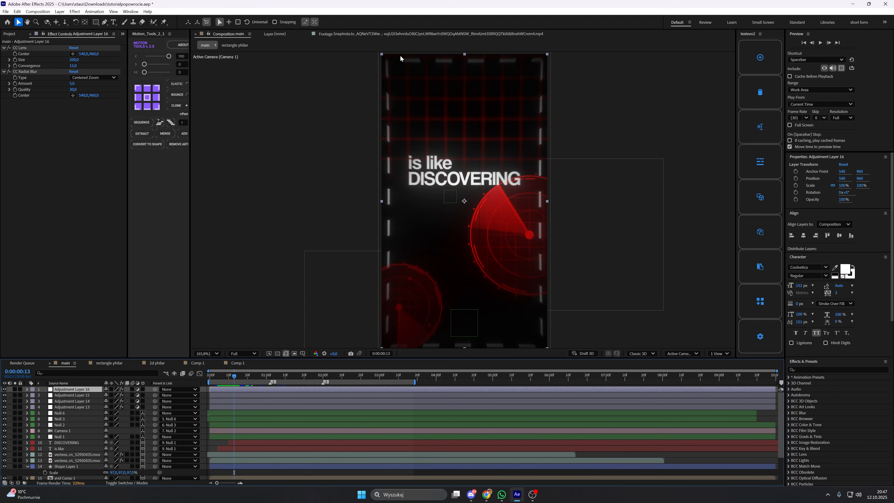
left_click_drag(447, 191, 450, 185)
key("v")
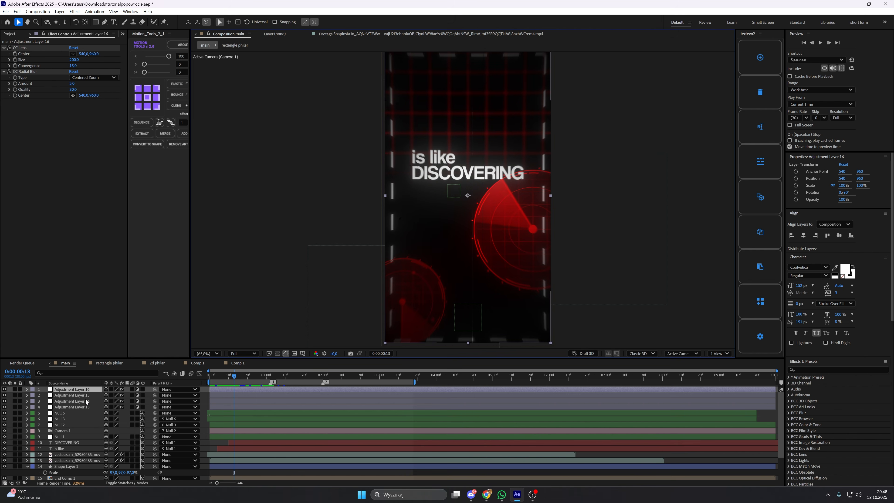
Set the scale of Shape Layer 1 to 95% and position the dashed border at about 540, 985.
left_click(113, 473)
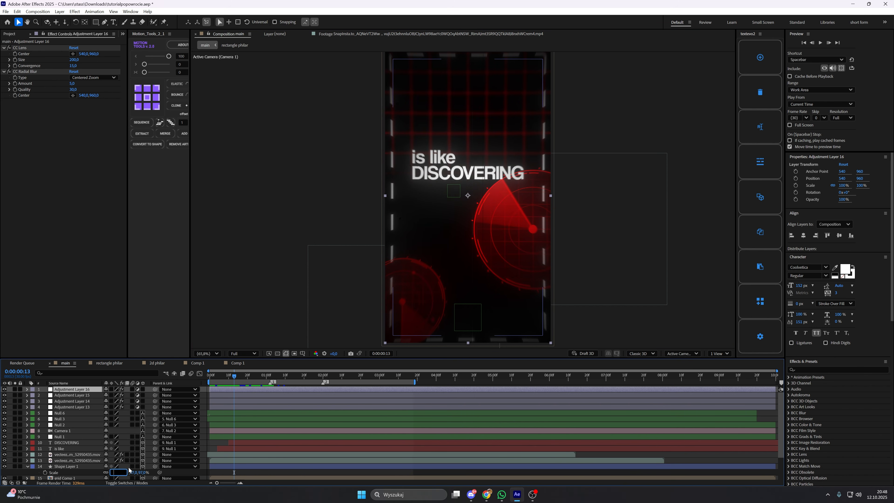
type("95")
key("Return")
left_click(114, 472)
type("9")
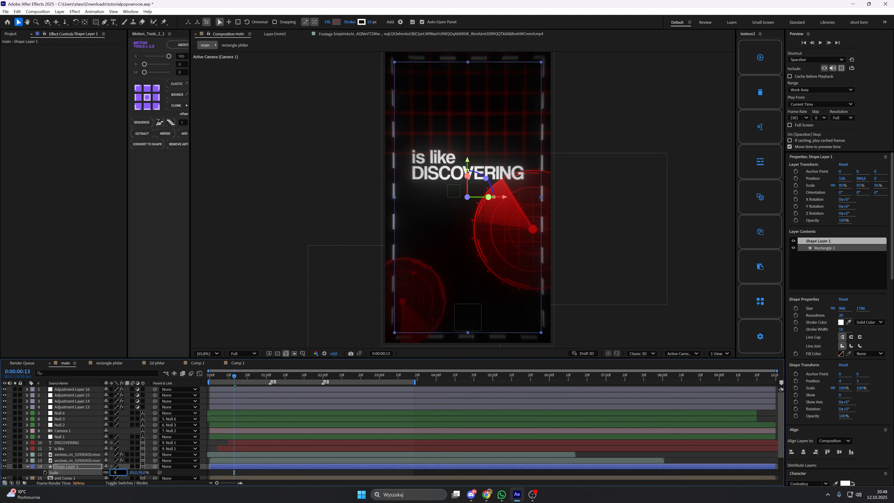
type("3")
key("Return")
left_click(123, 470)
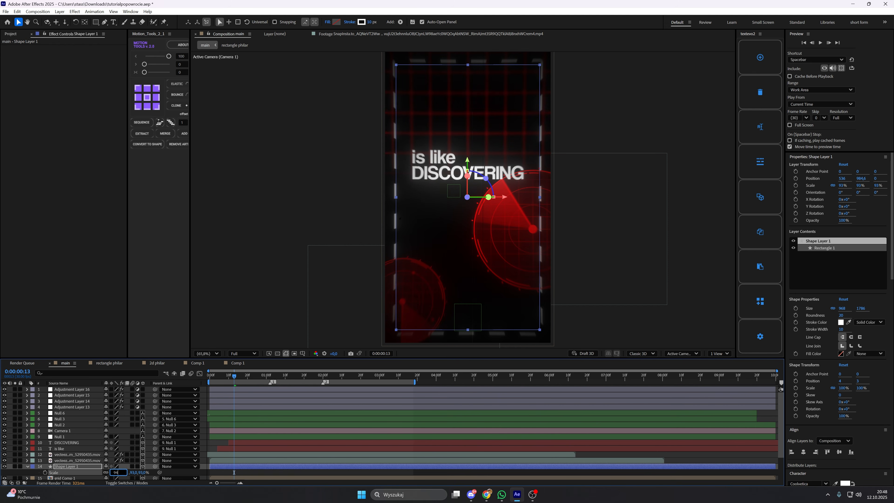
type("94")
key("Return")
left_click_drag(435, 275, 435, 277)
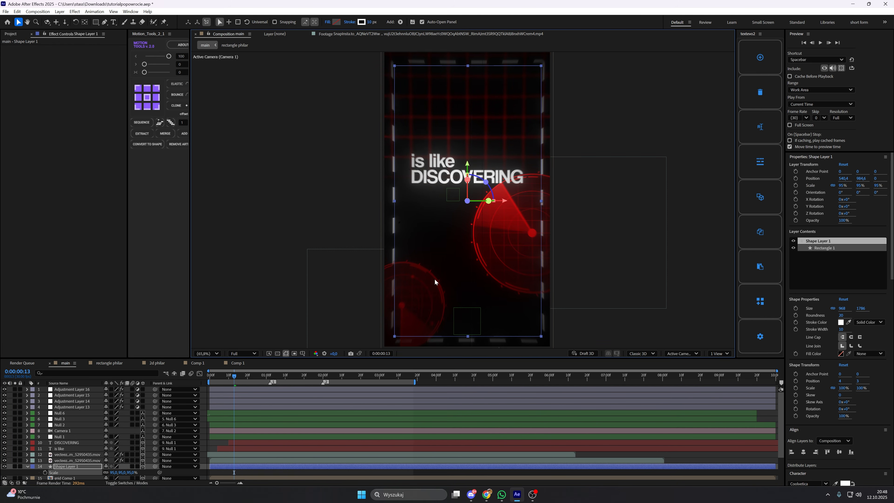
Add another adjustment layer on top of the main composition and apply the Posterize Time effect.
left_click(204, 395)
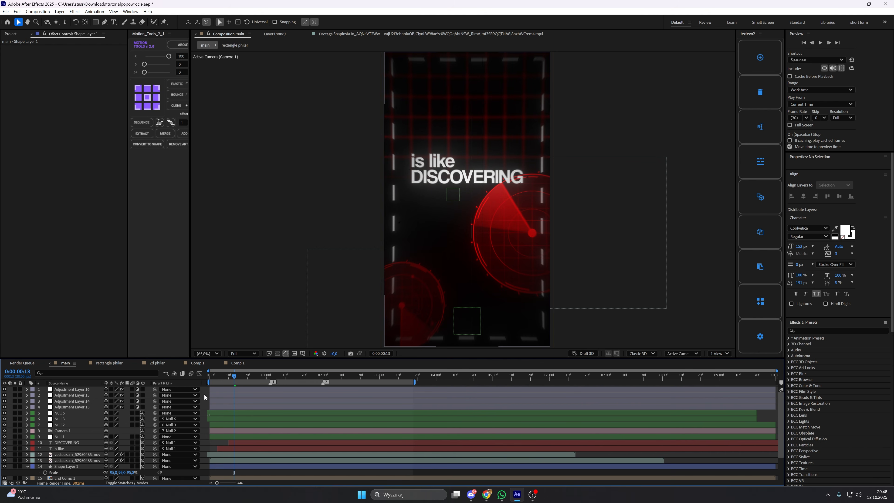
right_click(207, 394)
mouse_move(243, 306)
left_click(307, 365)
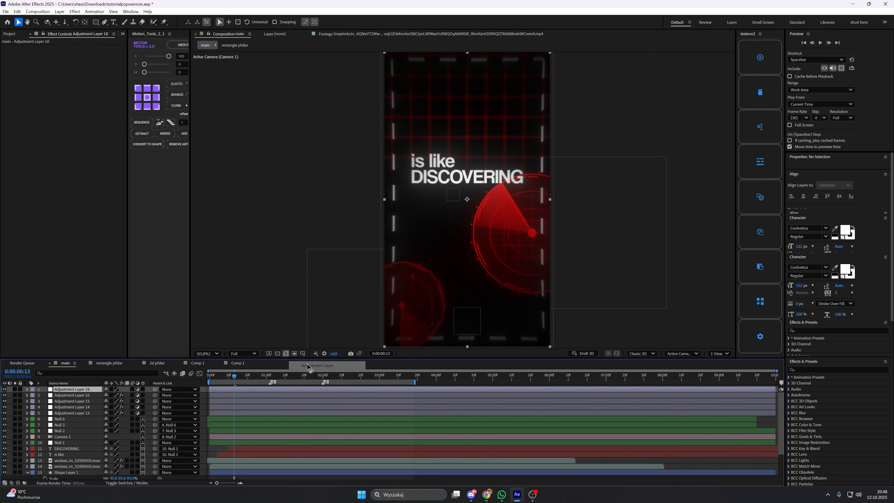
type("pos")
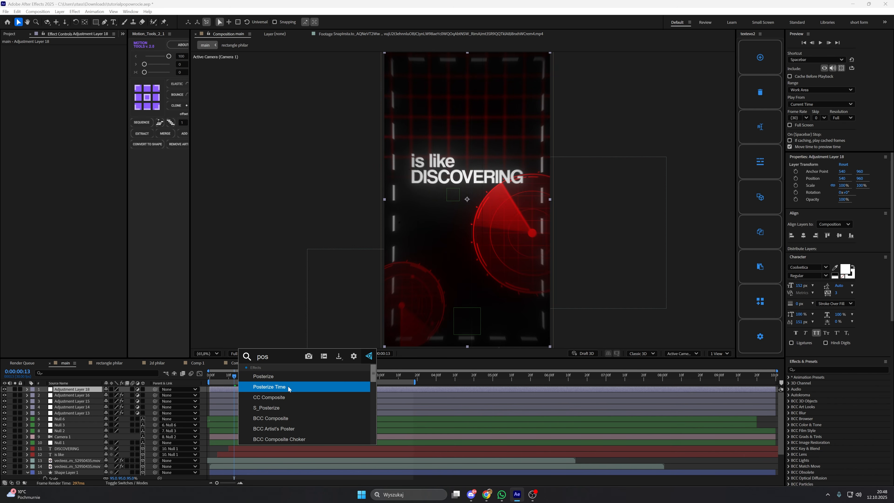
left_click(288, 386)
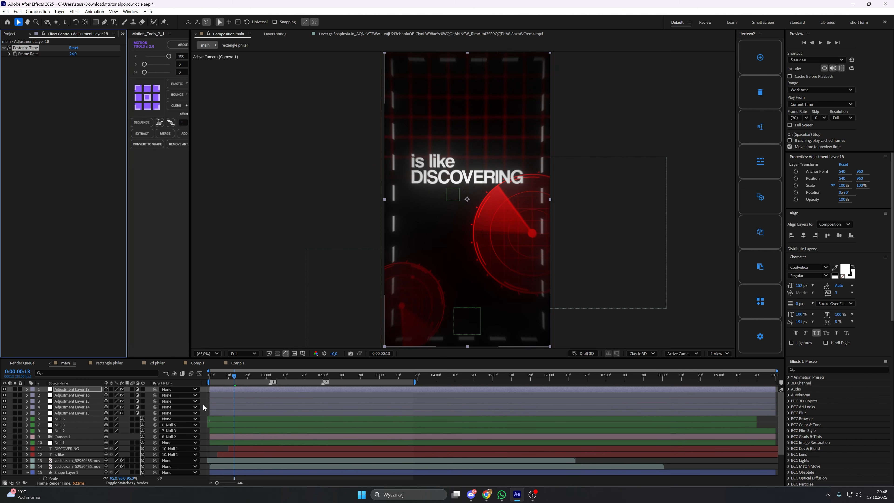
left_click(203, 396)
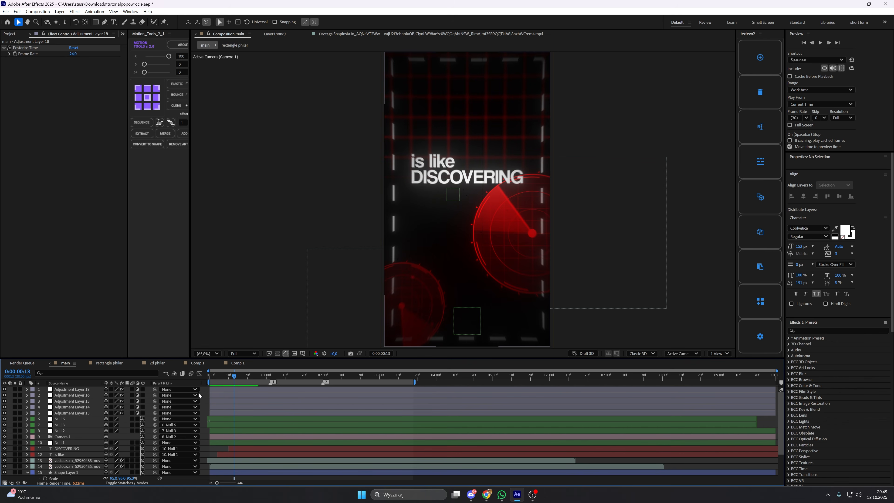
Set the Posterize Time frame rate on Adjustment Layer 18 to 16 and save the project.
left_click(89, 391)
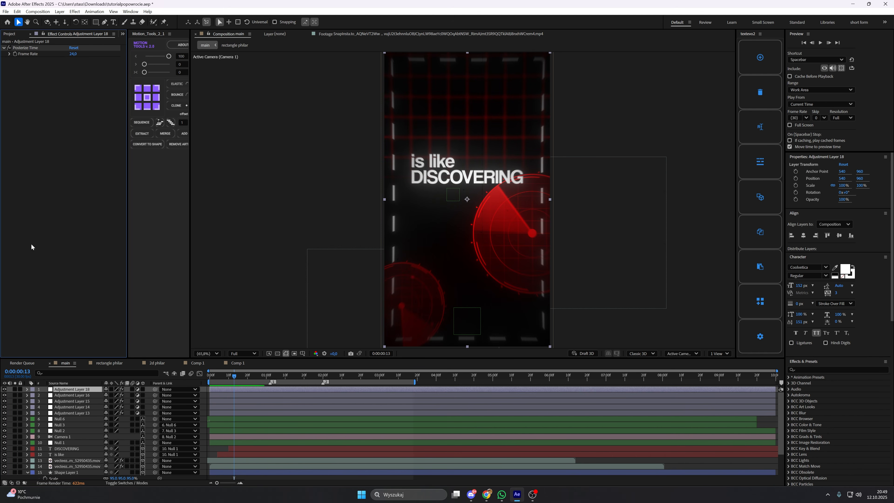
left_click(50, 52)
left_click(204, 404)
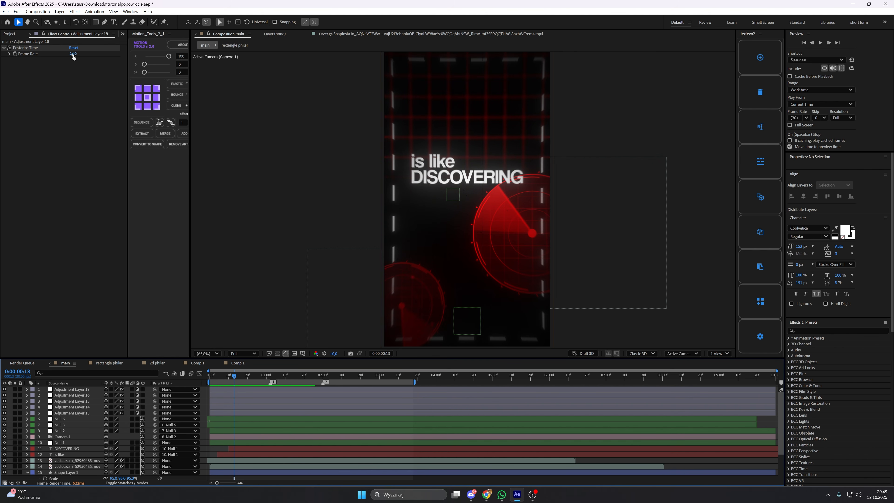
left_click(73, 54)
type("16")
key("Return")
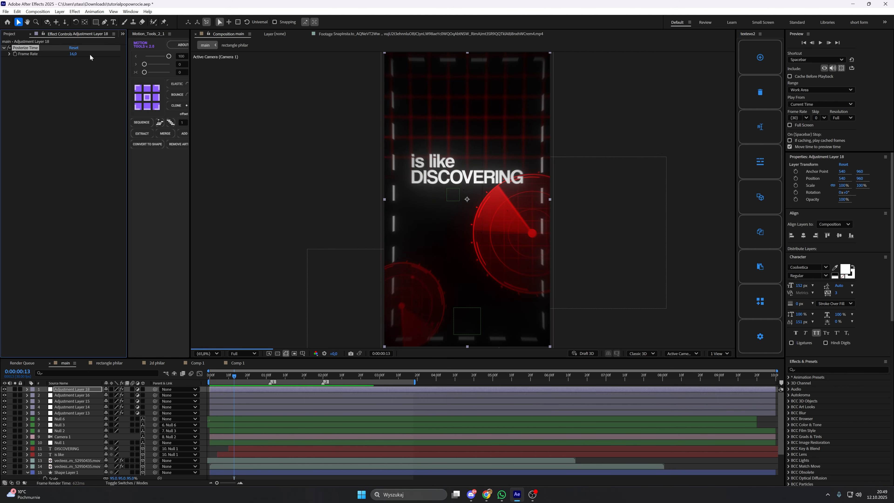
scroll(90, 428, "down", 3)
scroll(91, 429, "up", 3)
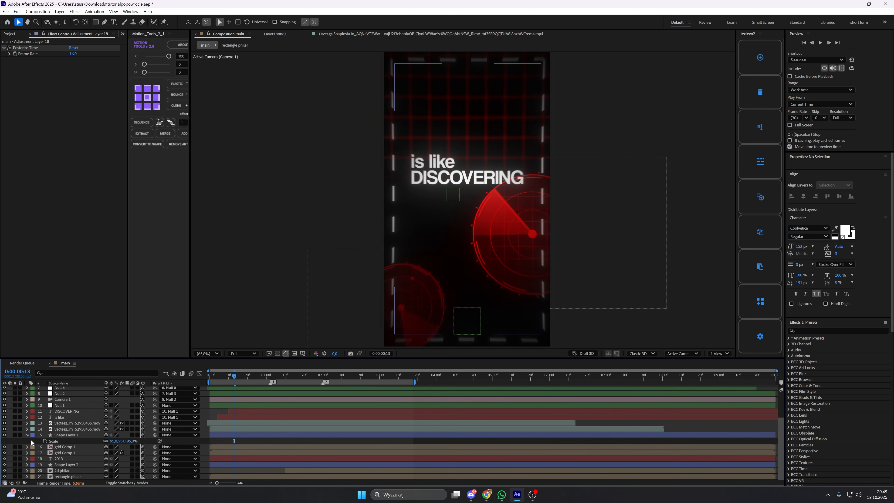
key("ctrl+s")
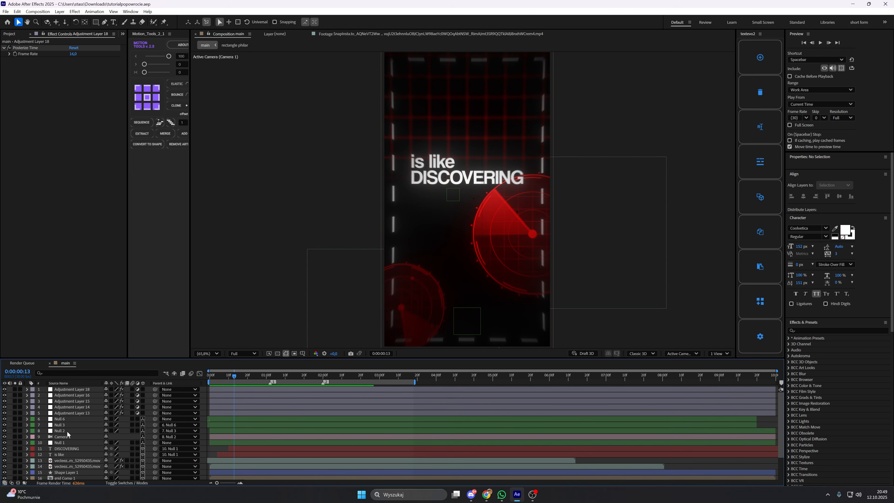